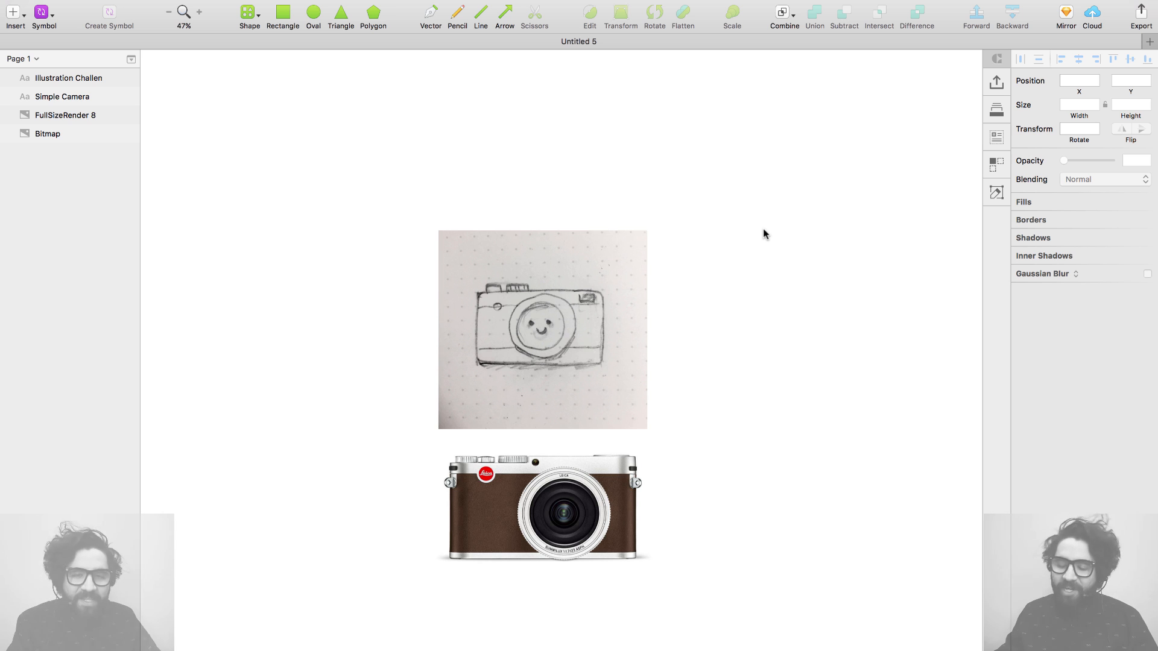
Create an 800 × 600 px artboard from the Dribbble preset beside the reference images.
scroll(763, 234, right, 10)
scroll(763, 231, down, 5)
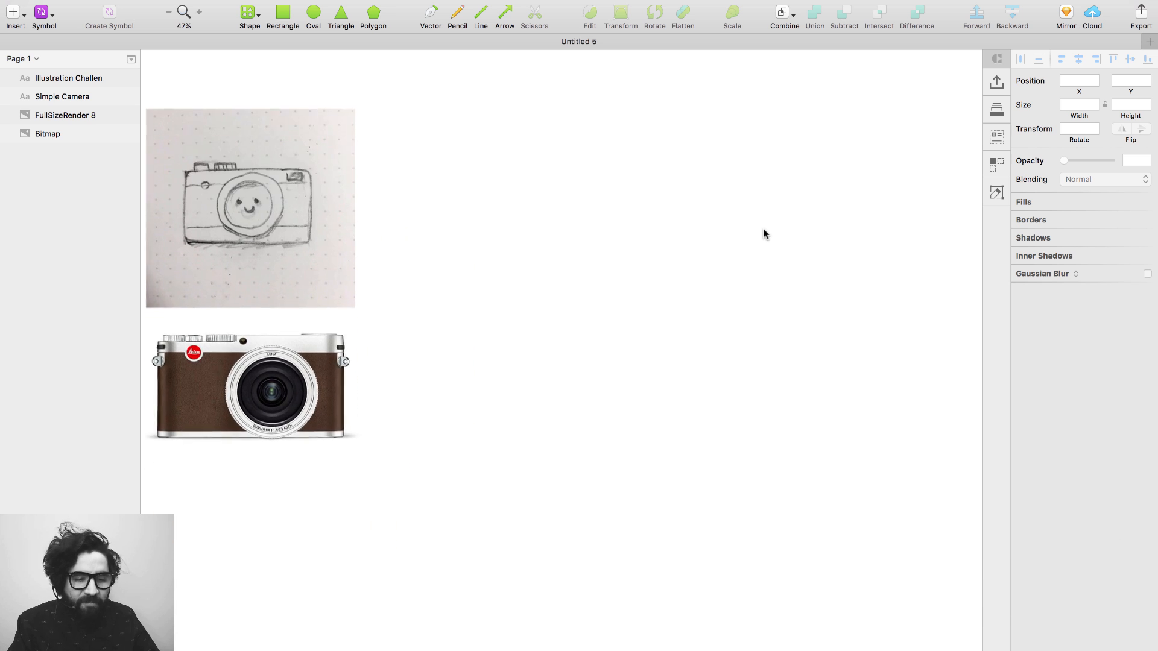
scroll(763, 231, right, 10)
key(a)
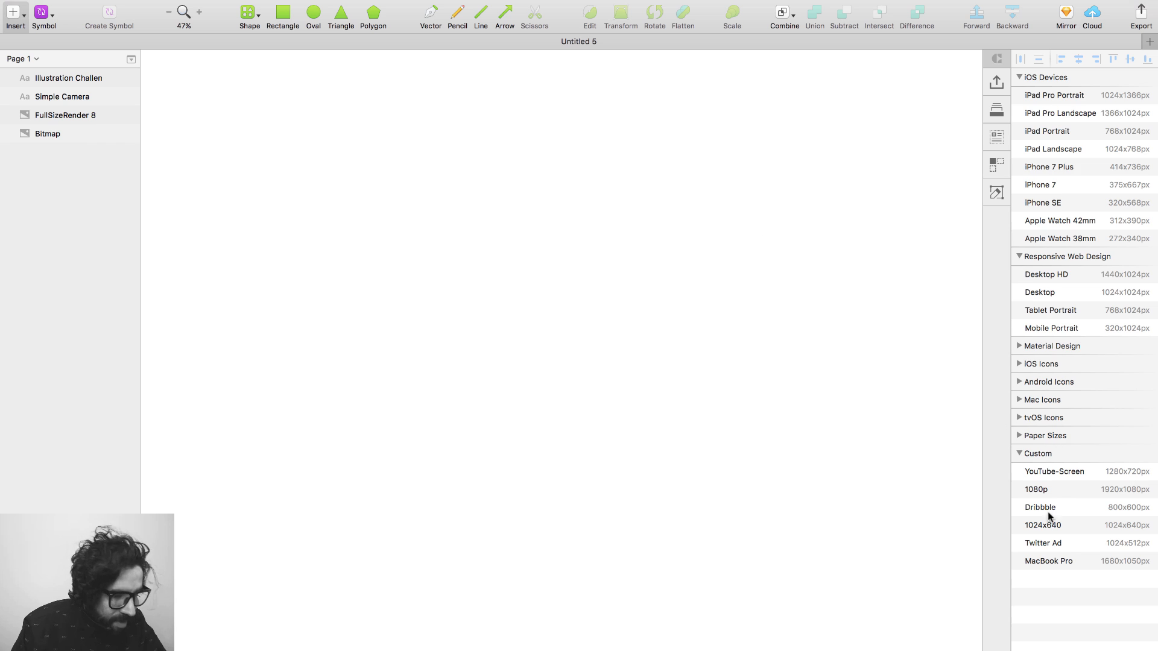
click(1068, 507)
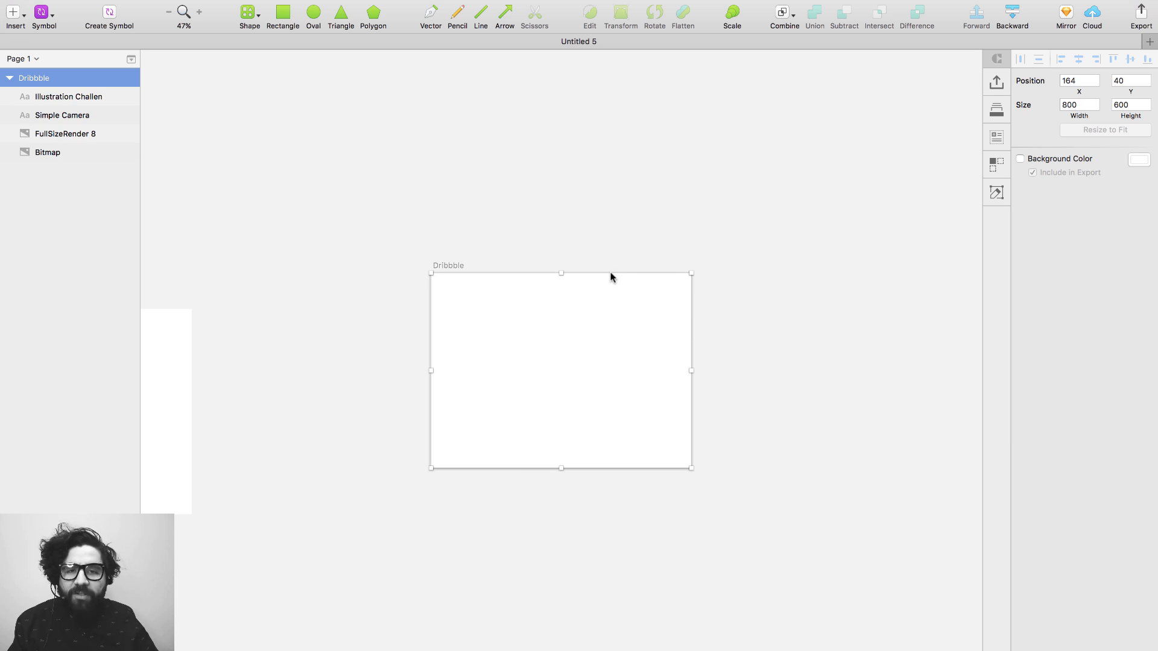
Move the camera sketch image close beside the Dribbble artboard for reference.
click(403, 211)
scroll(350, 272, left, 6)
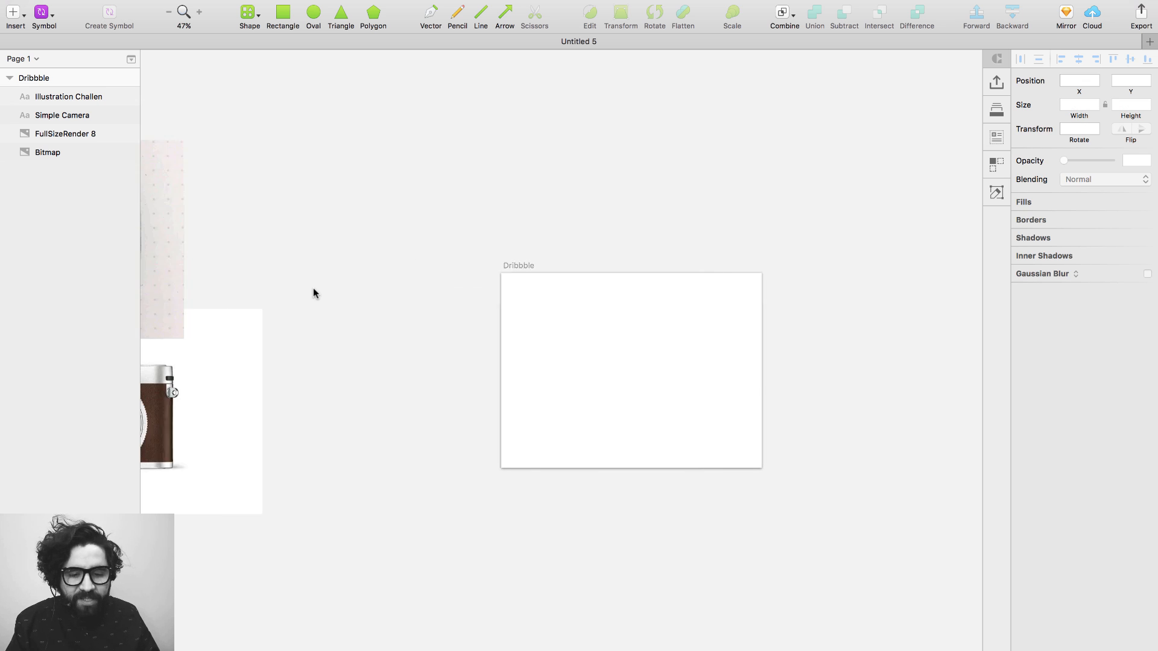
mouse_move(255, 272)
mouse_down()
mouse_move(503, 210)
mouse_move(556, 229)
mouse_move(517, 328)
mouse_move(532, 365)
mouse_move(515, 366)
mouse_move(516, 382)
mouse_up()
mouse_move(601, 194)
mouse_down()
mouse_move(701, 391)
mouse_move(892, 491)
mouse_up()
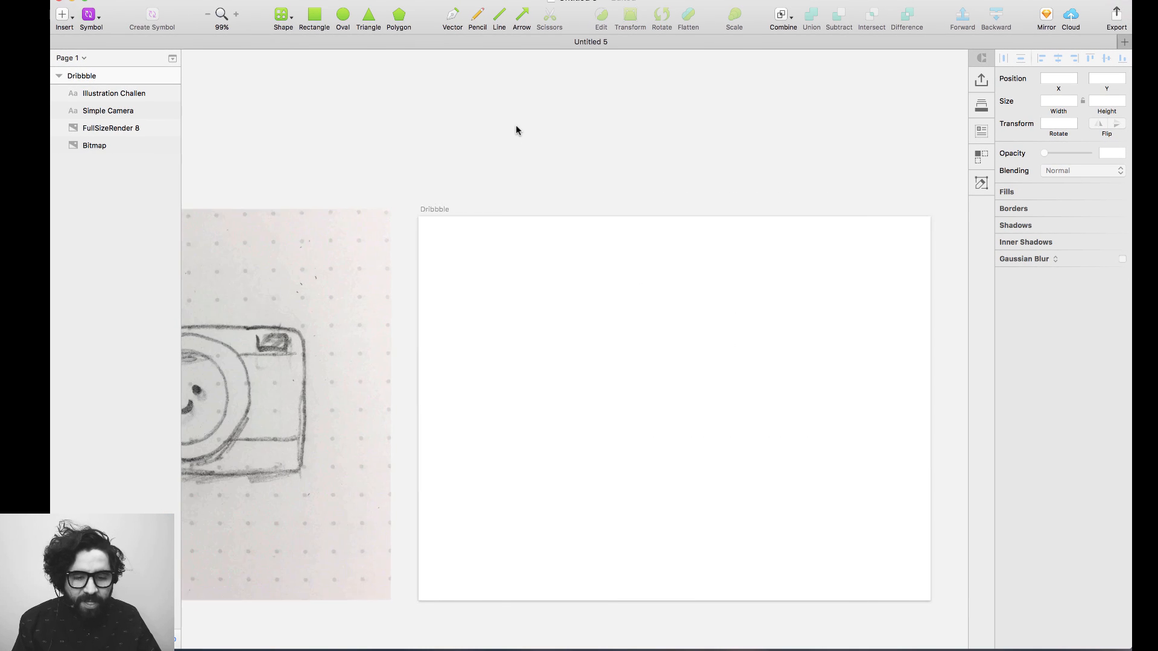
Draw a rectangle about 450 by 313 px on the artboard for the camera body and round its corners to radius 21.
scroll(516, 125, left, 10)
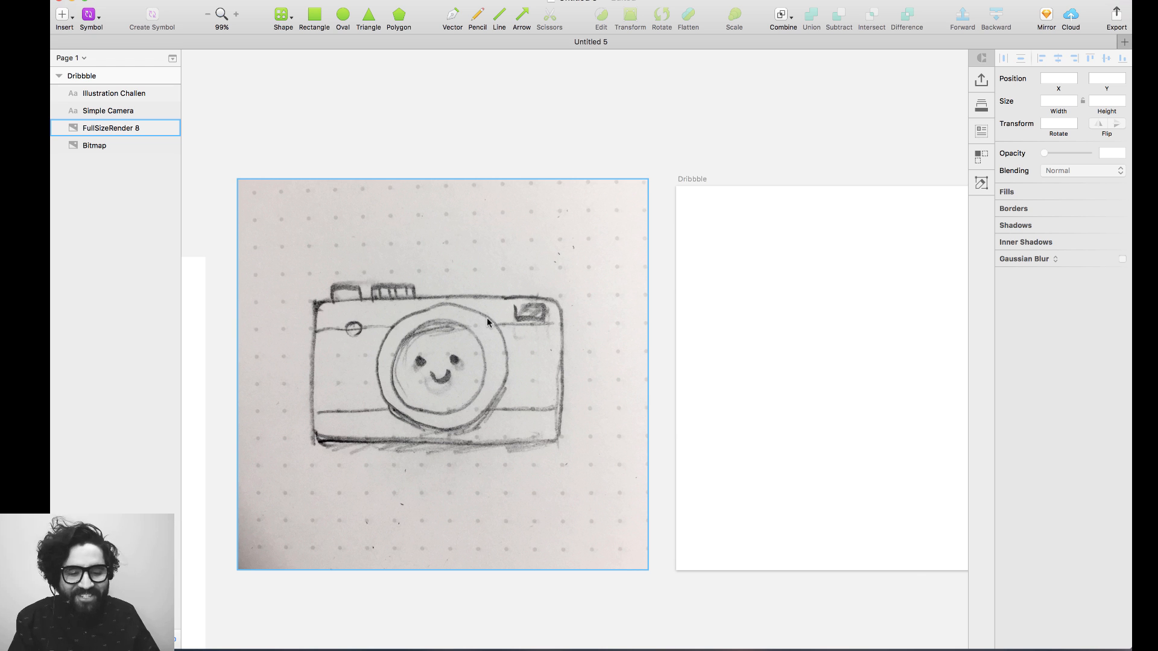
scroll(486, 318, right, 10)
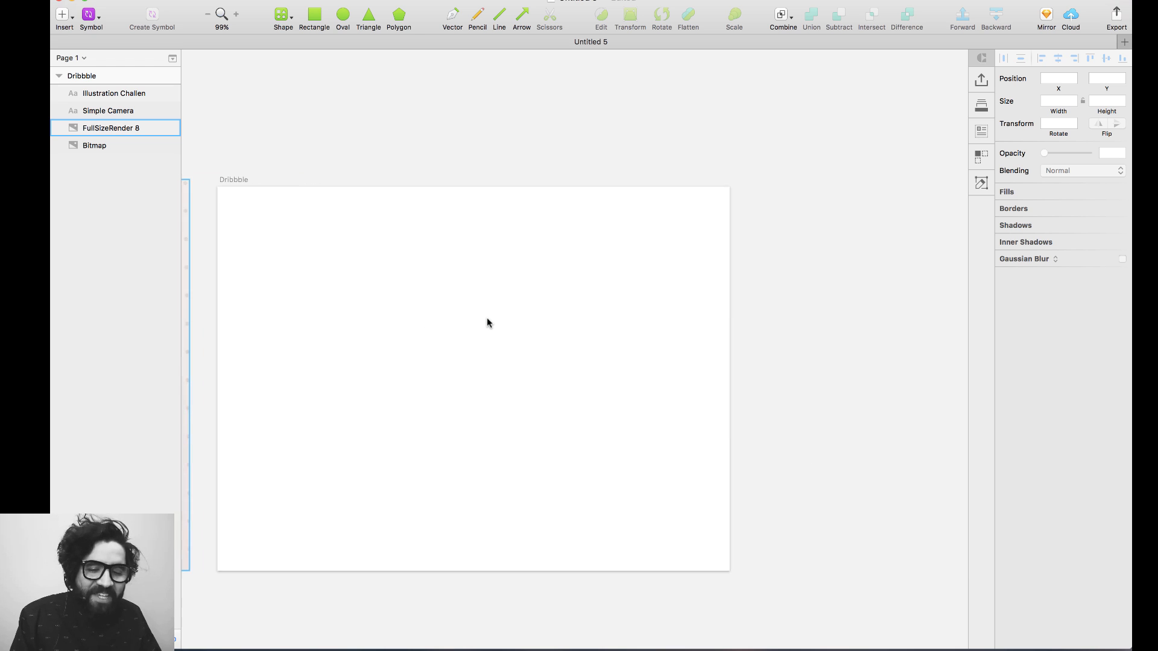
scroll(487, 322, left, 1)
click(387, 147)
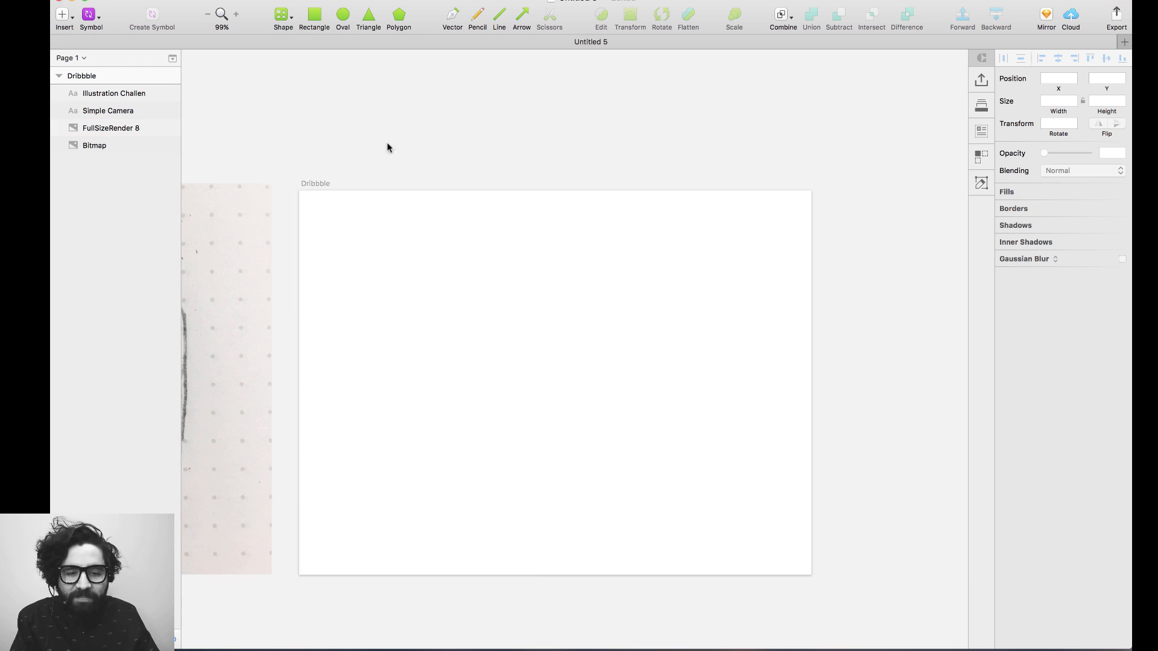
click(317, 22)
drag(408, 275, 695, 474)
drag(1057, 151, 1062, 154)
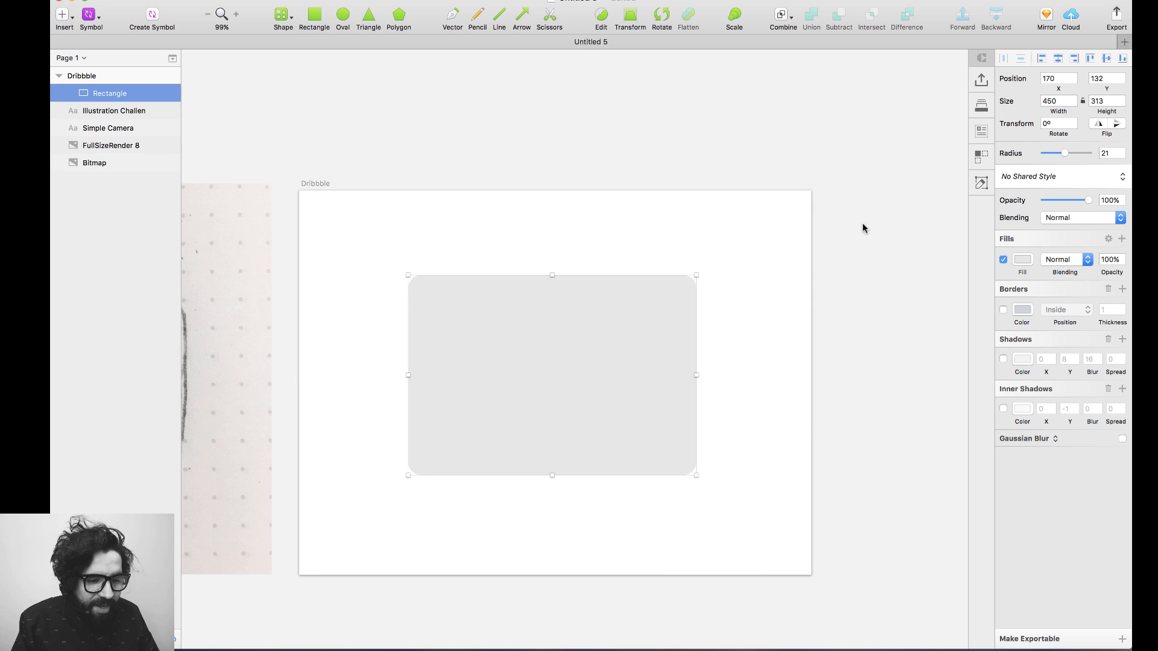
Widen the body rectangle to 482 px and centre it on the artboard.
click(1059, 61)
click(1105, 61)
key(shift+super+Right)
key(shift+super+Right)
key(shift+super+Right)
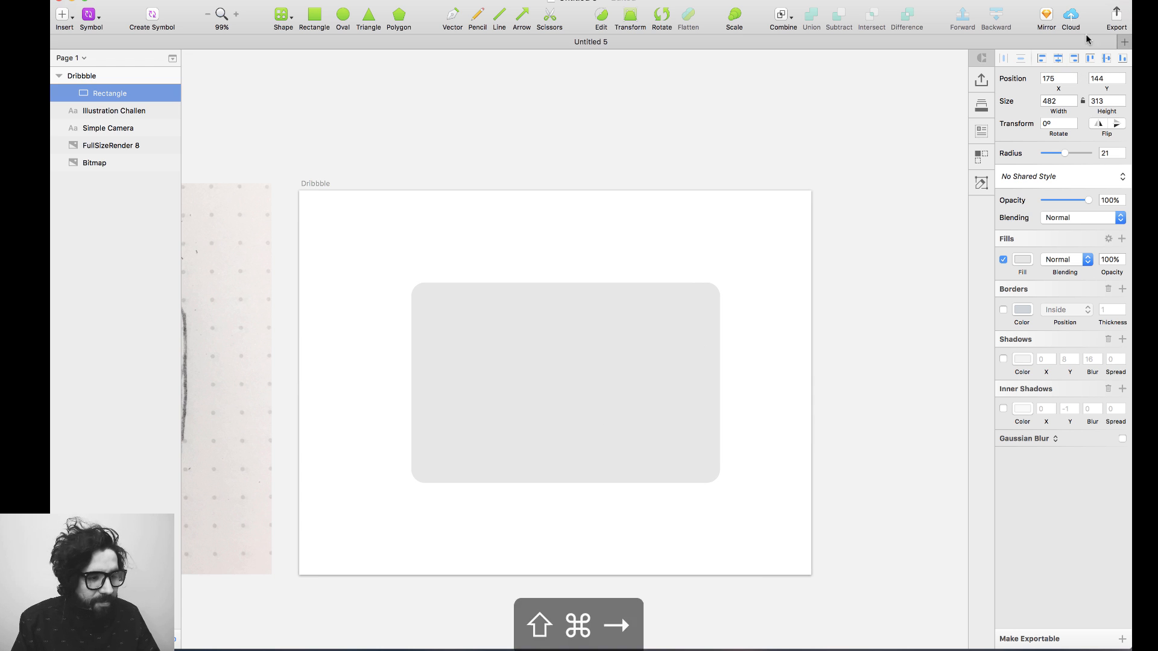
click(1059, 60)
click(848, 236)
Try wider and narrower sizes for the body rectangle, settling on a width of 478 px.
scroll(845, 199, down, 2)
drag(845, 153, 305, 586)
click(533, 363)
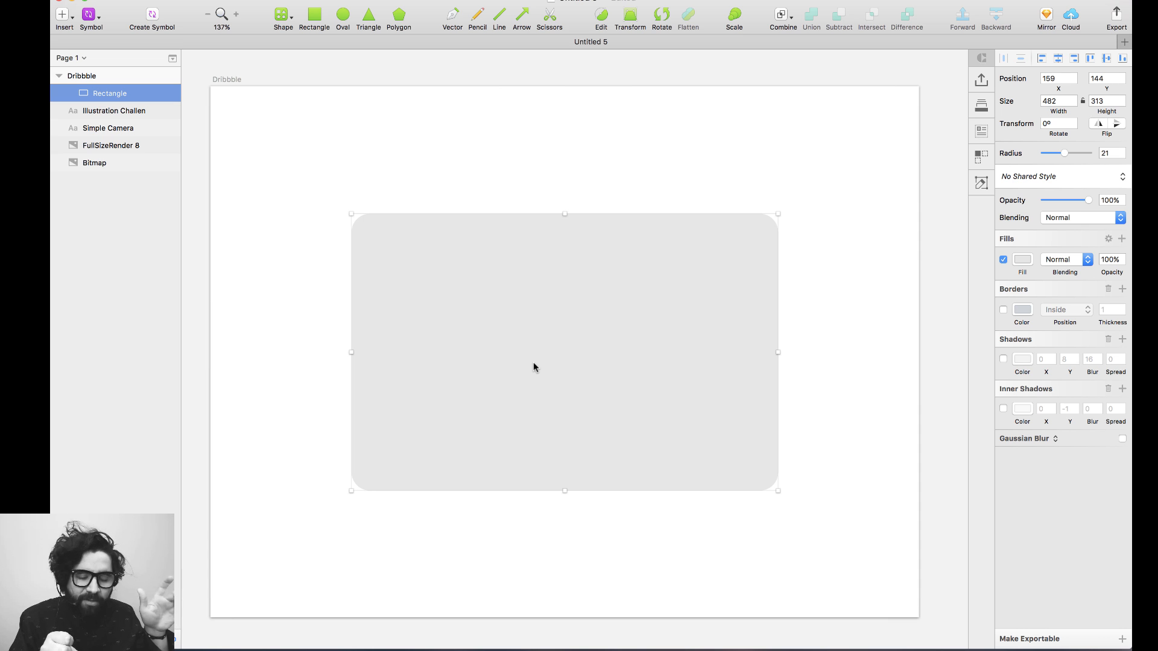
key(super+Right)
key(super+Right)
key(super+Right)
key(super+Right)
key(super+Right)
key(super+Right)
key(shift+super+Right)
key(shift+super+Right)
key(shift+super+Right)
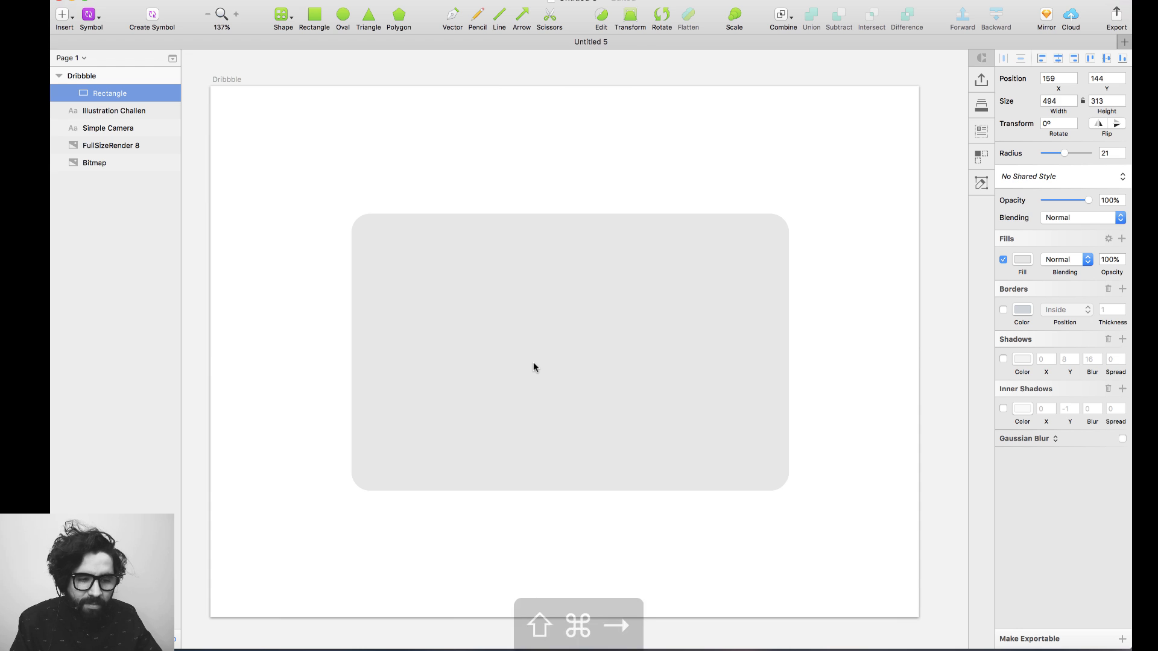
key(shift+super+Right)
key(shift+super+Left)
key(shift+super+Left)
key(shift+super+Right)
key(shift+super+Right)
key(shift+super+Right)
key(shift+super+Left)
key(shift+super+Left)
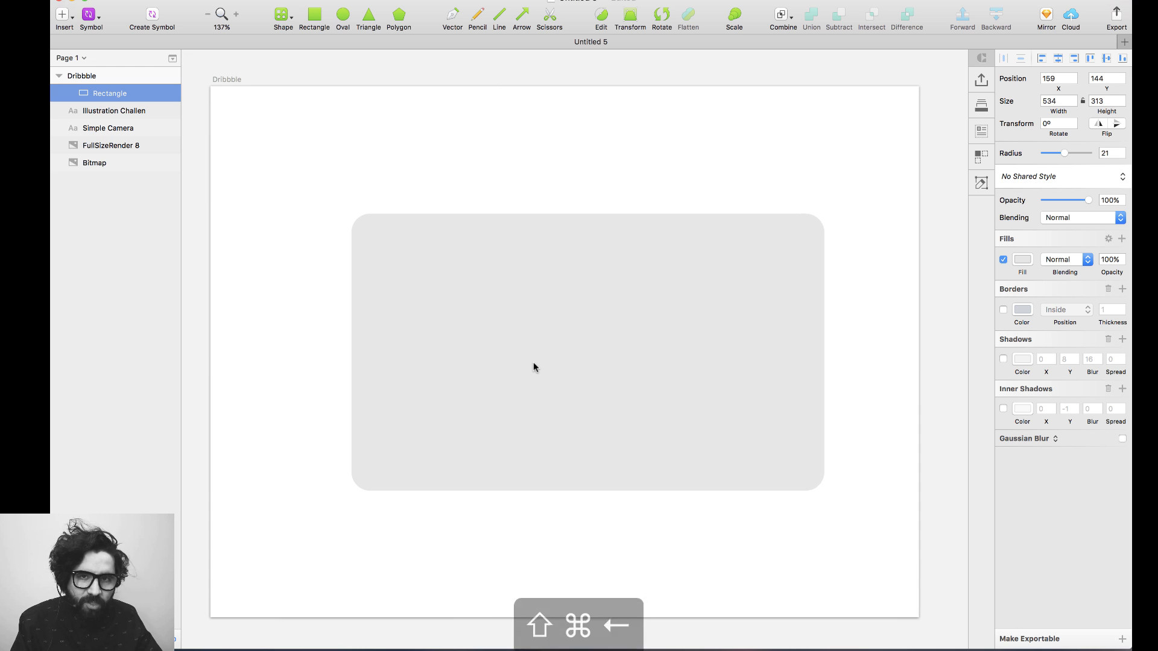
key(shift+super+Left)
key(shift+super+Left)
key(shift+super+Left)
key(shift+super+Left)
key(shift+super+Left)
key(shift+super+Right)
key(shift+super+Right)
key(shift+super+Right)
key(shift+super+Left)
key(shift+super+Left)
Try taller and shorter heights for the body rectangle.
key(shift+super+Down)
key(shift+super+Down)
key(shift+super+Up)
key(shift+super+Up)
key(shift+super+Up)
key(shift+super+Up)
key(shift+super+Up)
key(shift+super+Up)
key(shift+super+Down)
key(shift+super+Down)
key(shift+super+Down)
key(shift+super+Down)
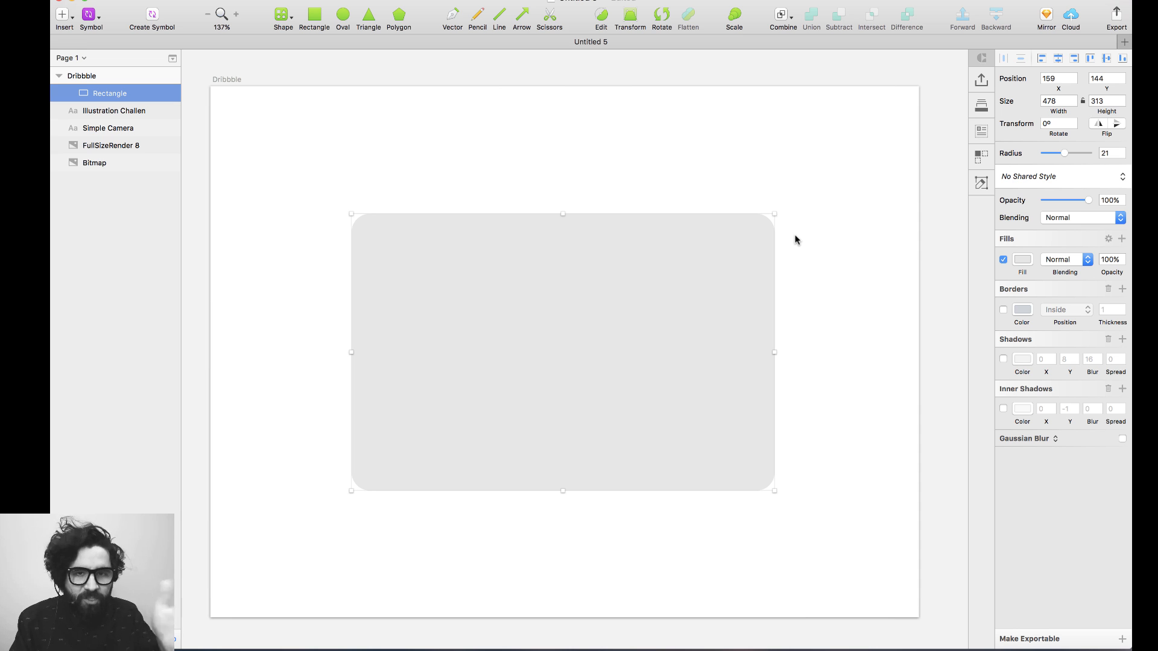
Reduce the body rectangle's height to 282 px and centre it horizontally and vertically on the artboard.
click(1057, 58)
click(832, 147)
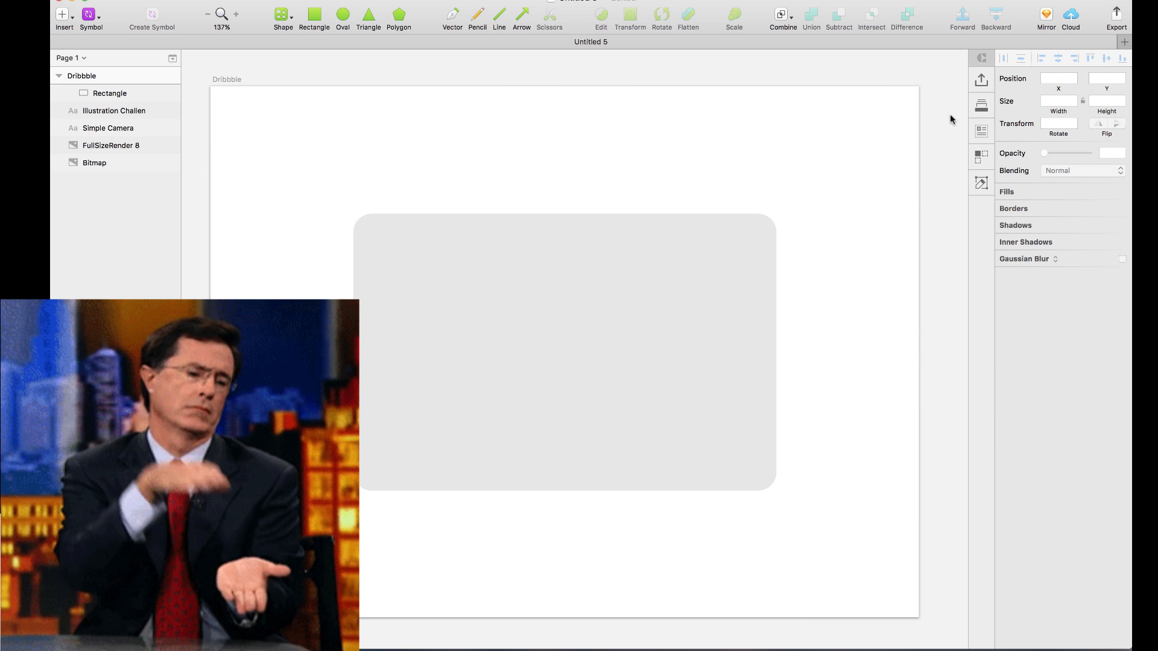
click(555, 319)
drag(564, 214, 563, 241)
click(1106, 58)
click(750, 111)
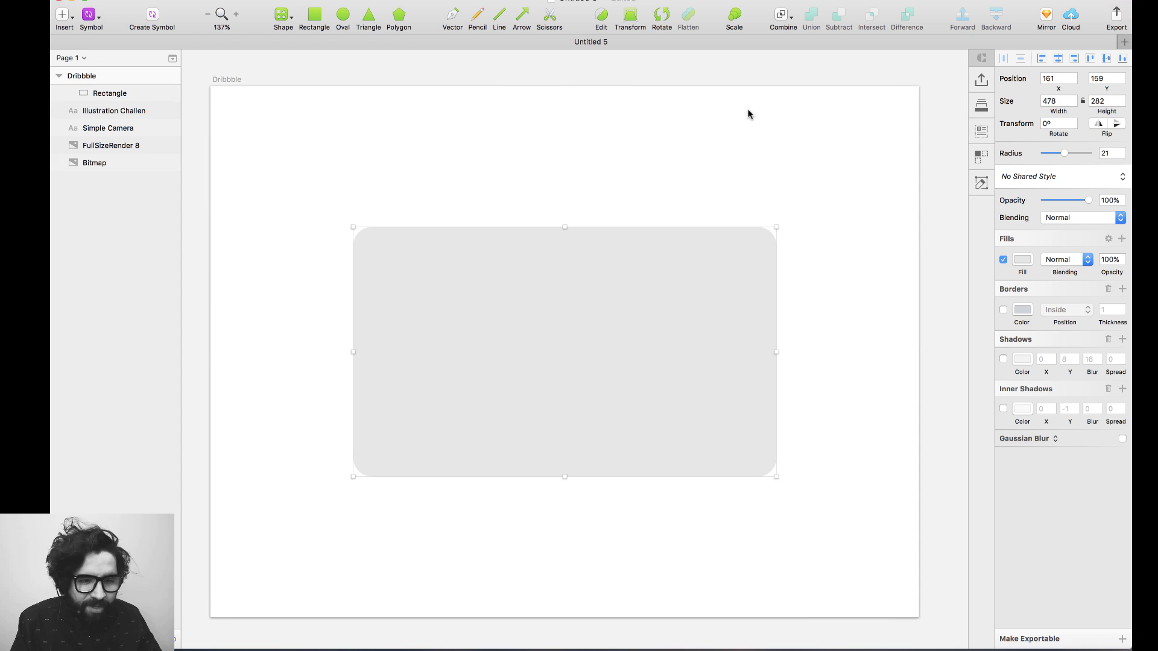
Draw a circle about 153 px wide, centred on the artboard and filled with 9E8282, for the lens.
click(343, 17)
drag(572, 340, 783, 194)
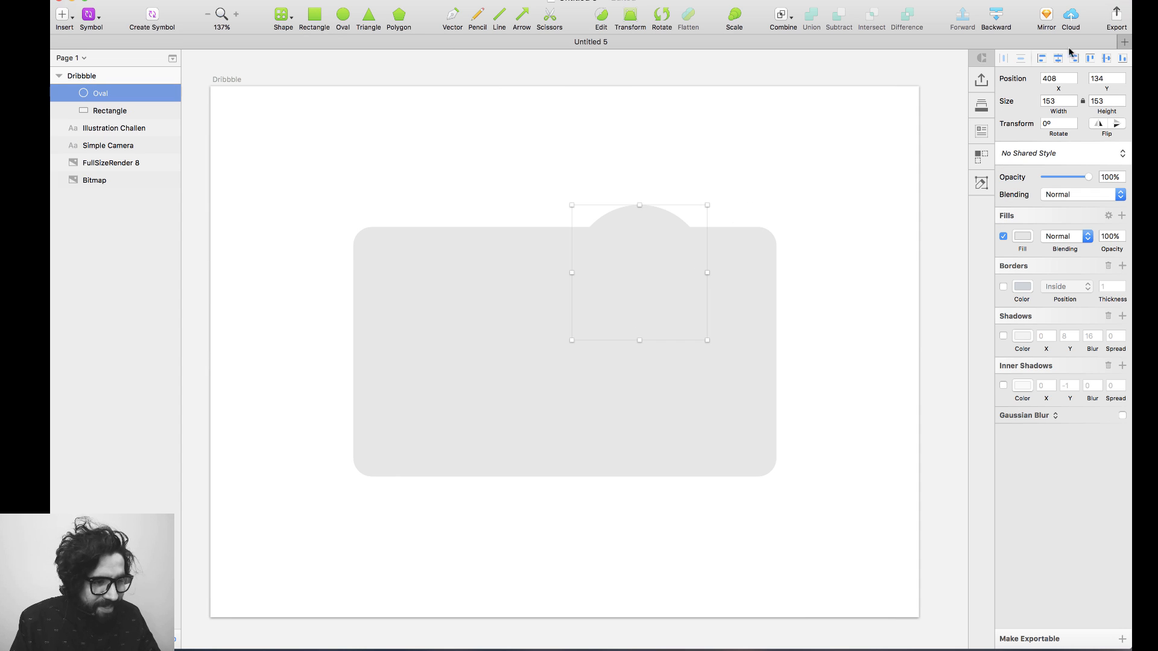
click(1058, 59)
click(1106, 58)
click(1022, 236)
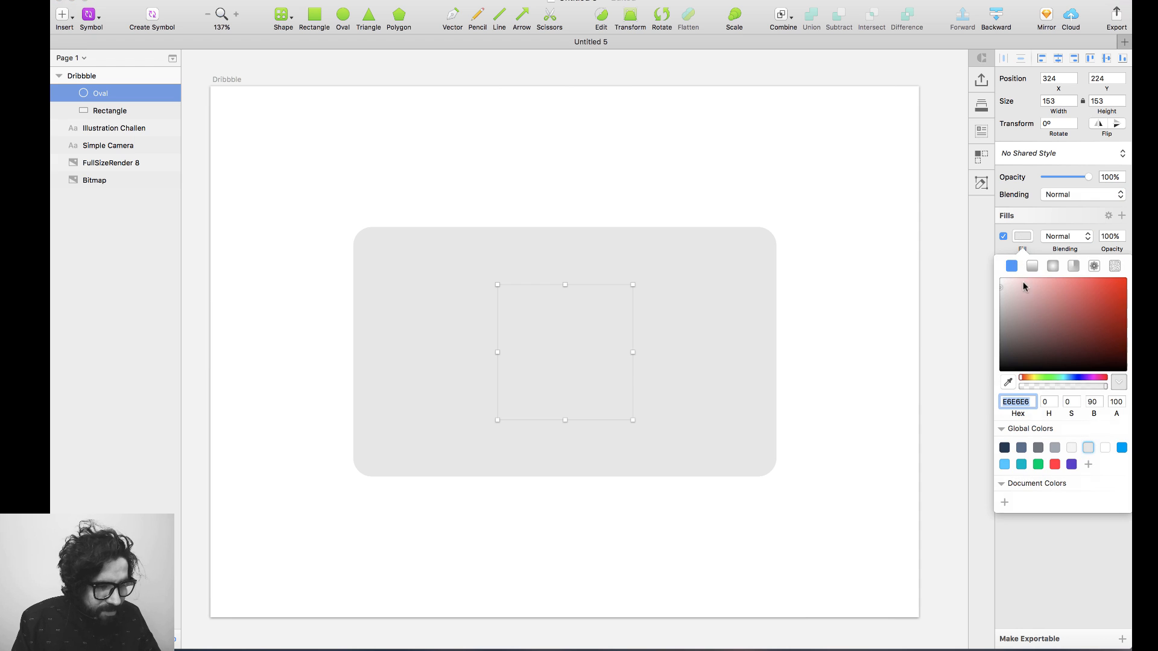
click(1021, 315)
Enlarge the lens circle and add a concentric 149 px copy inside it with a darker brown fill.
drag(632, 285, 610, 311)
key(super+d)
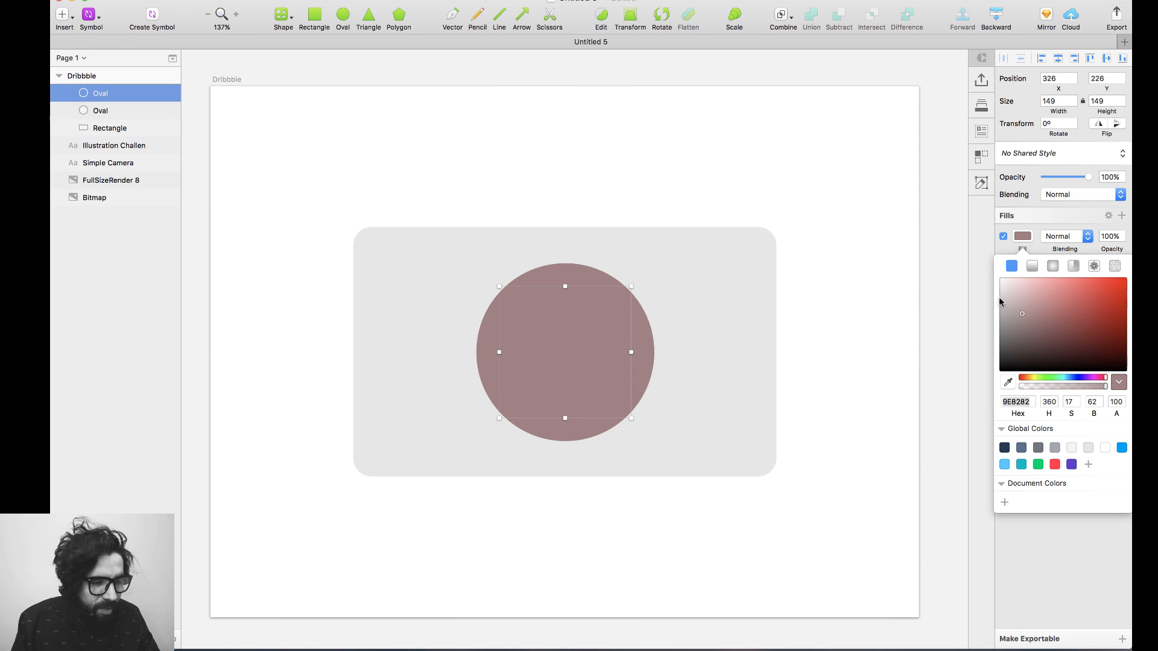
click(1019, 335)
click(693, 168)
Reduce the corner radius of the camera body rectangle.
click(551, 364)
click(475, 308)
click(1114, 151)
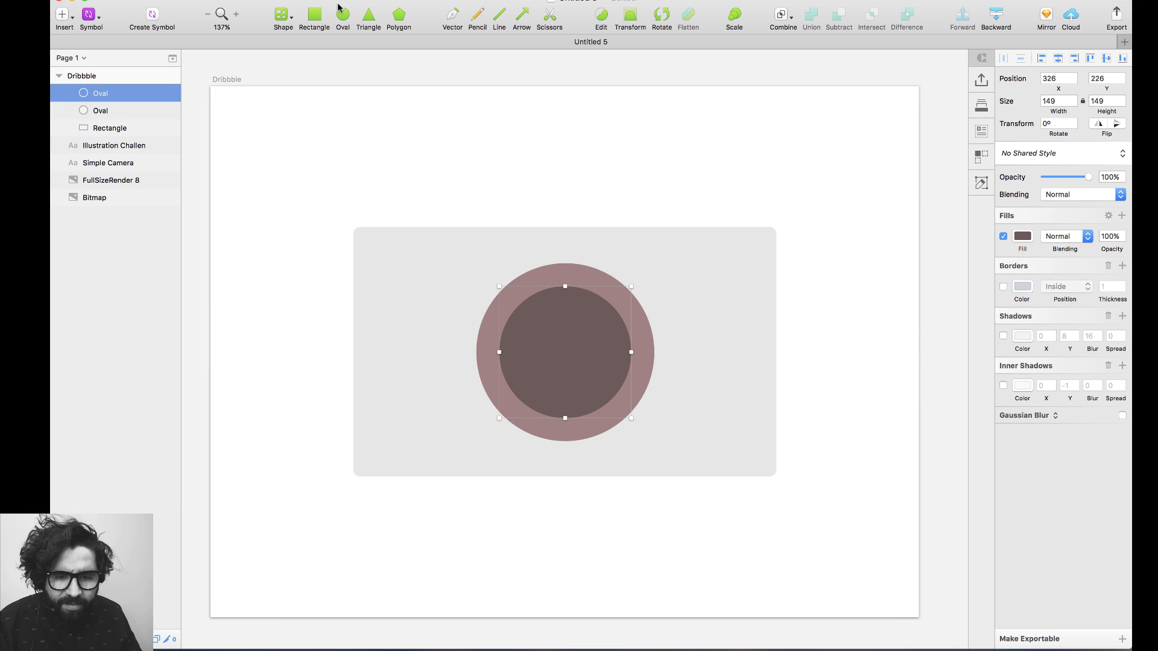
Draw a 478 × 172 px band across the camera body and place it behind the lens circles.
click(315, 16)
drag(353, 274, 776, 425)
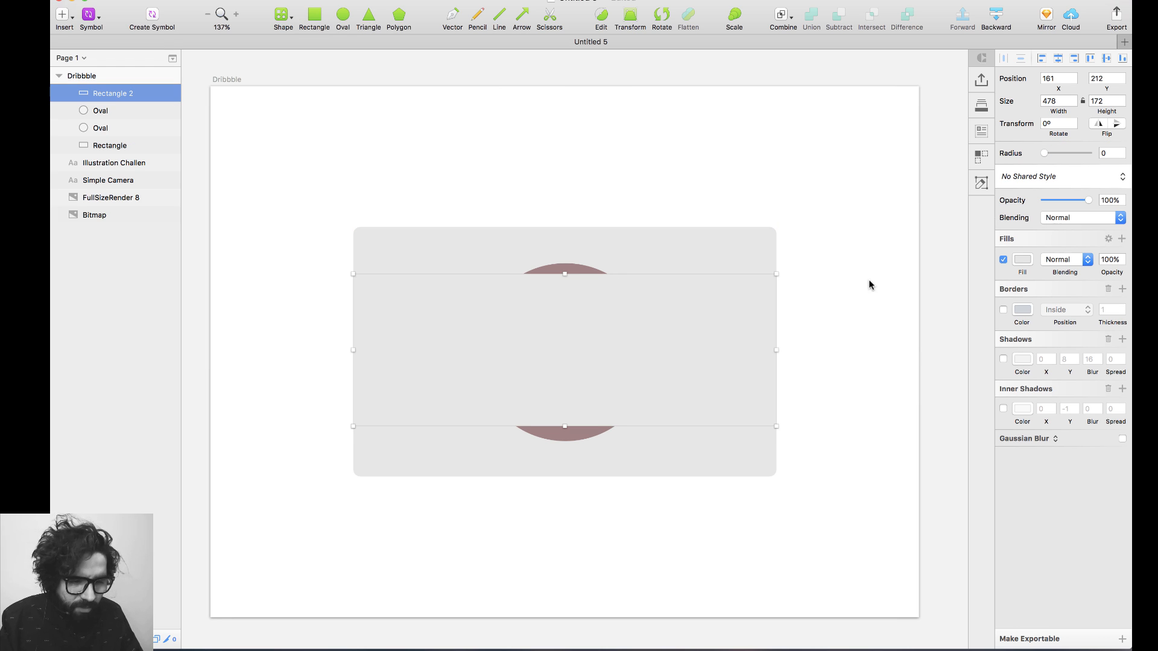
shift+click(744, 246)
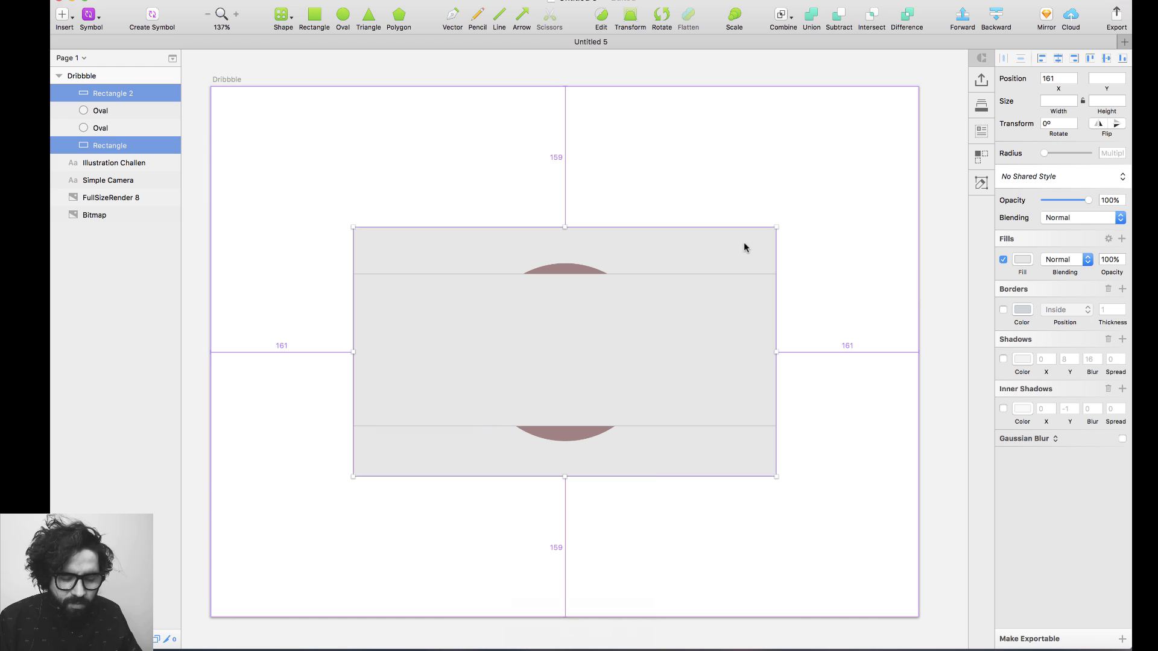
key(ctrl+alt+super+Down)
click(853, 184)
Fill the band across the camera body with a darker neutral grey.
click(716, 312)
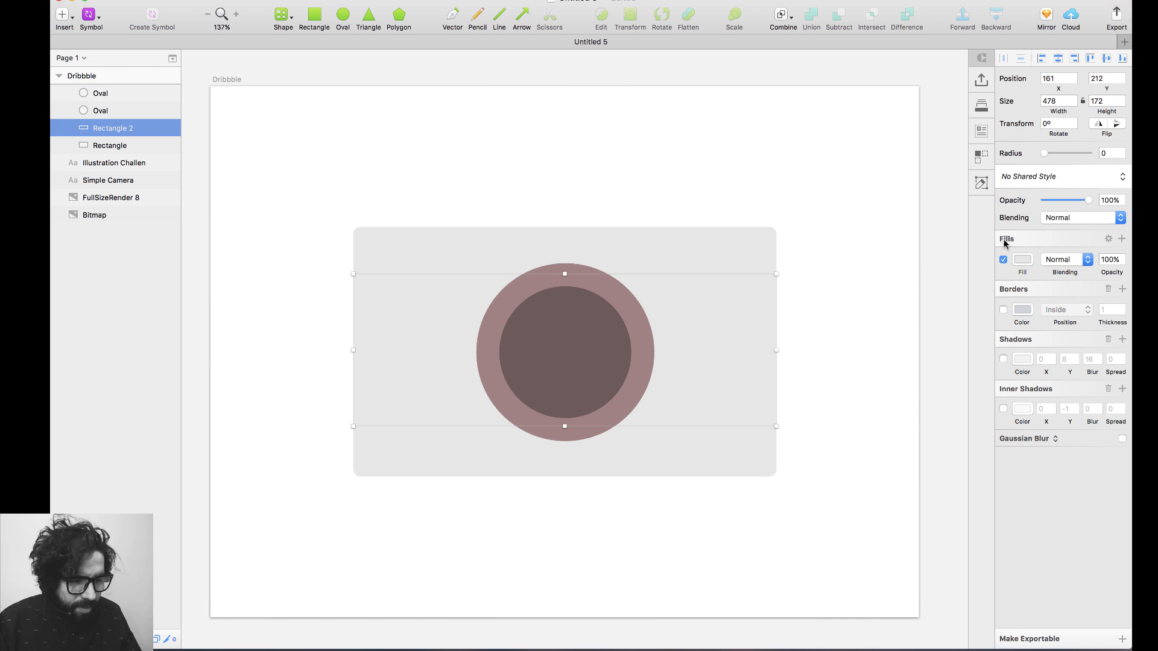
click(1029, 259)
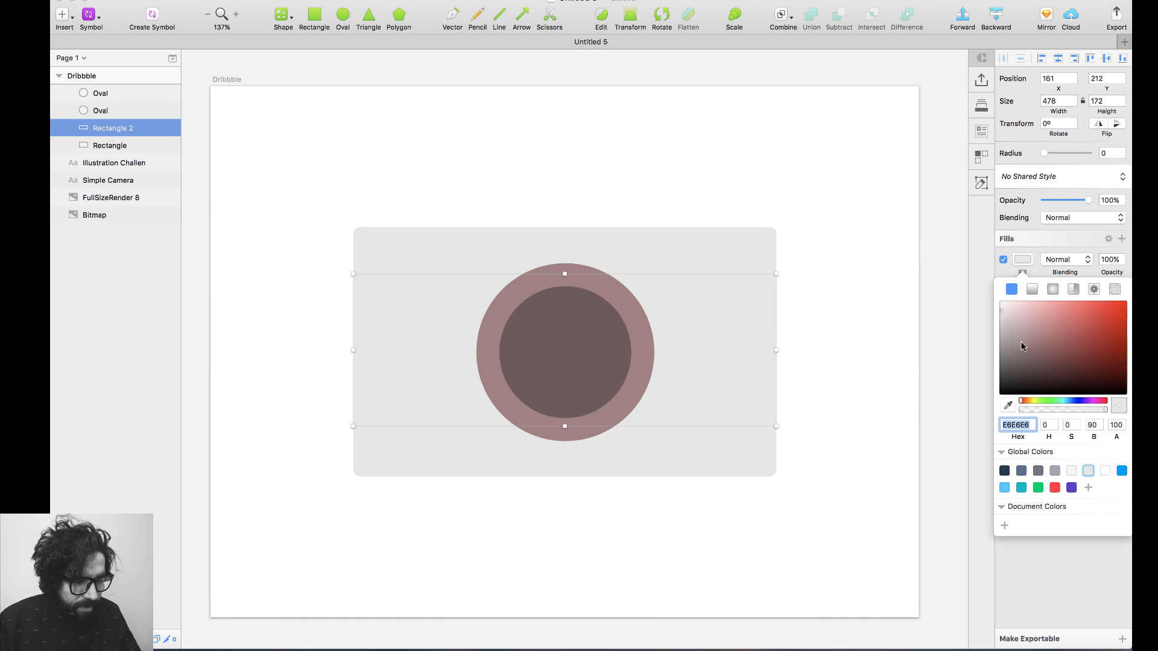
drag(1007, 323, 981, 328)
click(855, 276)
Align the grey band and the body rectangle on their vertical centres.
scroll(802, 215, down, 1)
drag(843, 167, 723, 332)
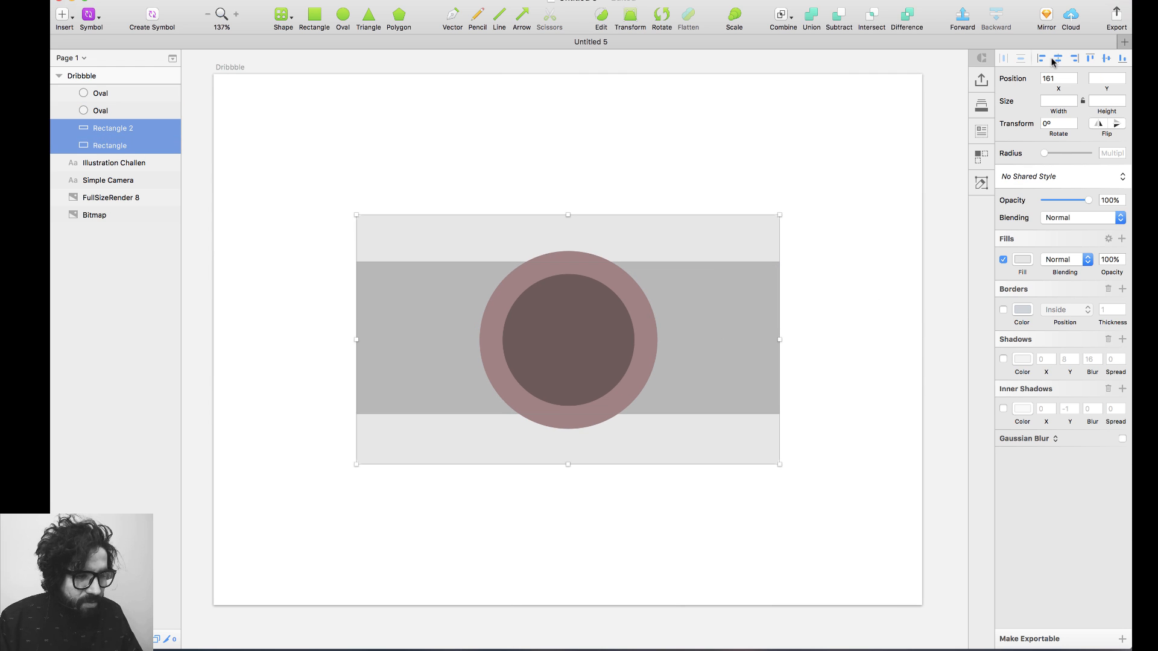
click(1106, 59)
click(939, 248)
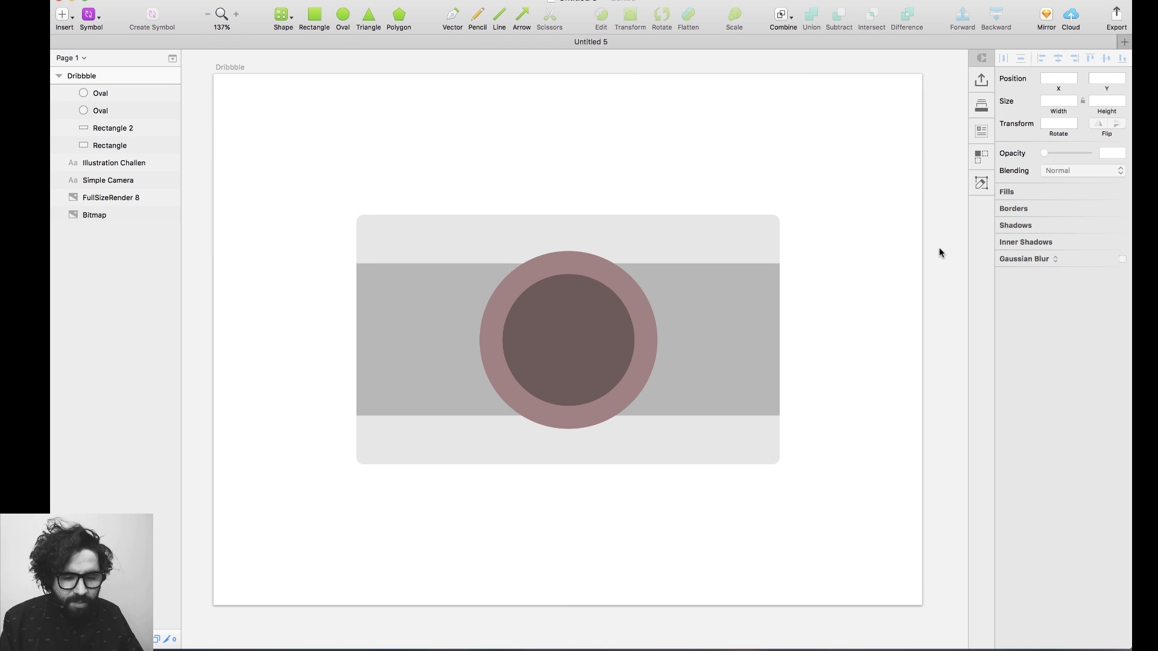
scroll(939, 249, right, 1)
scroll(922, 175, left, 3)
scroll(921, 175, down, 2)
drag(935, 160, 515, 357)
scroll(651, 314, right, 2)
scroll(652, 314, up, 1)
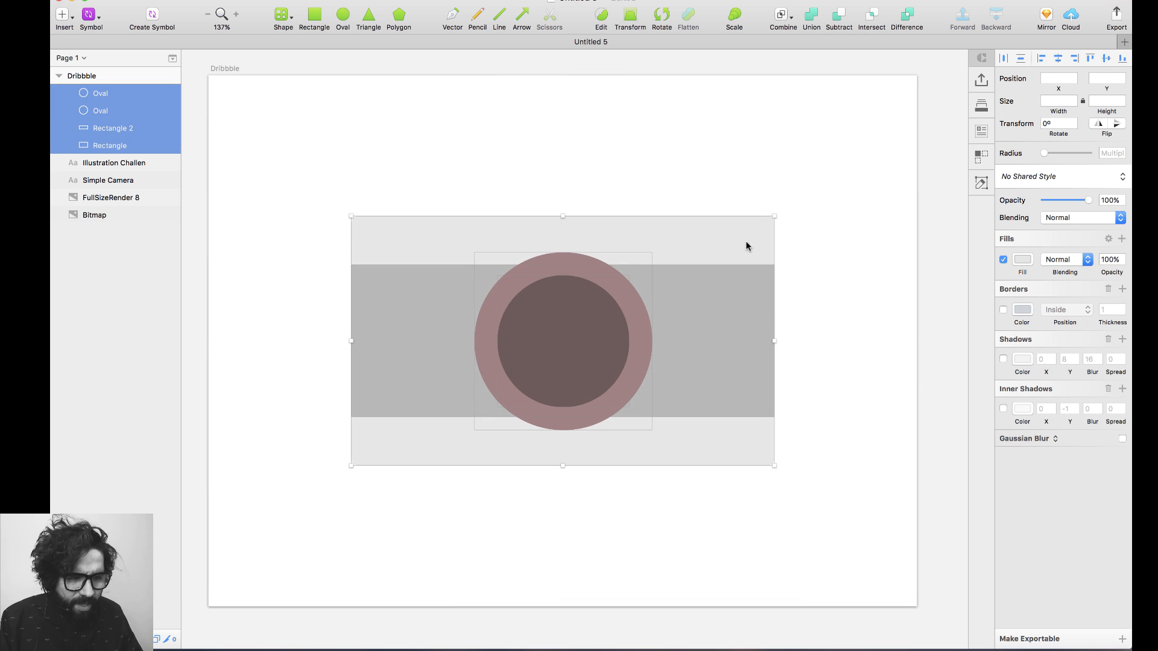
click(932, 230)
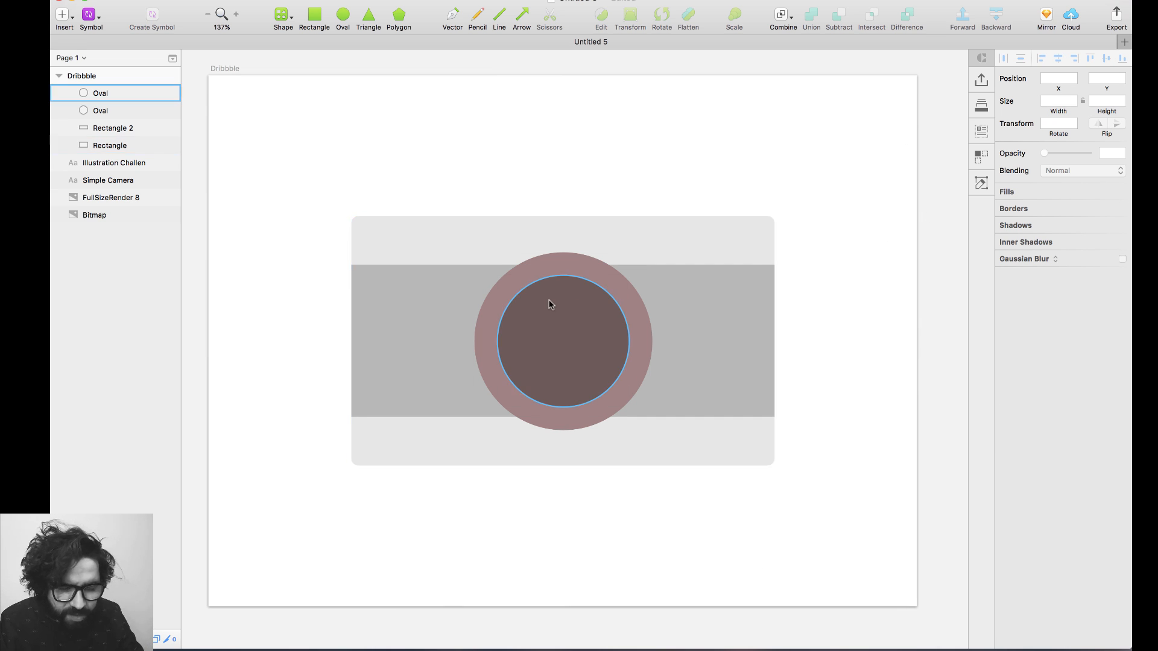
Draw a small rectangle about 54 by 15 px on the camera's top left edge and place a copy to its right.
click(315, 17)
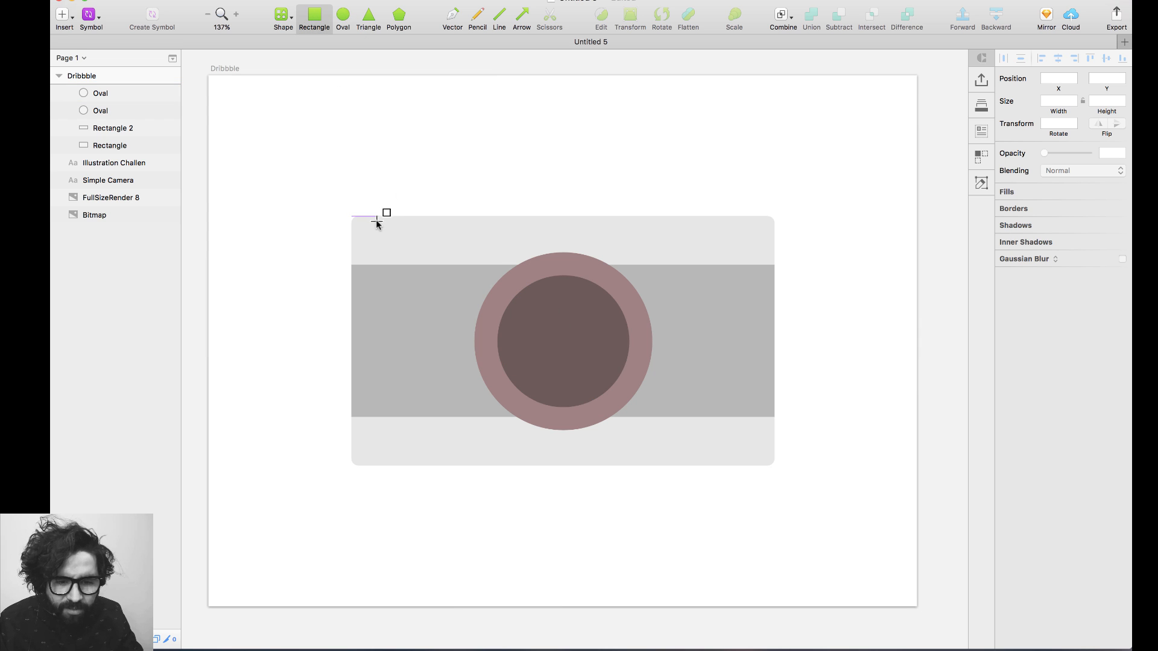
drag(378, 216, 426, 203)
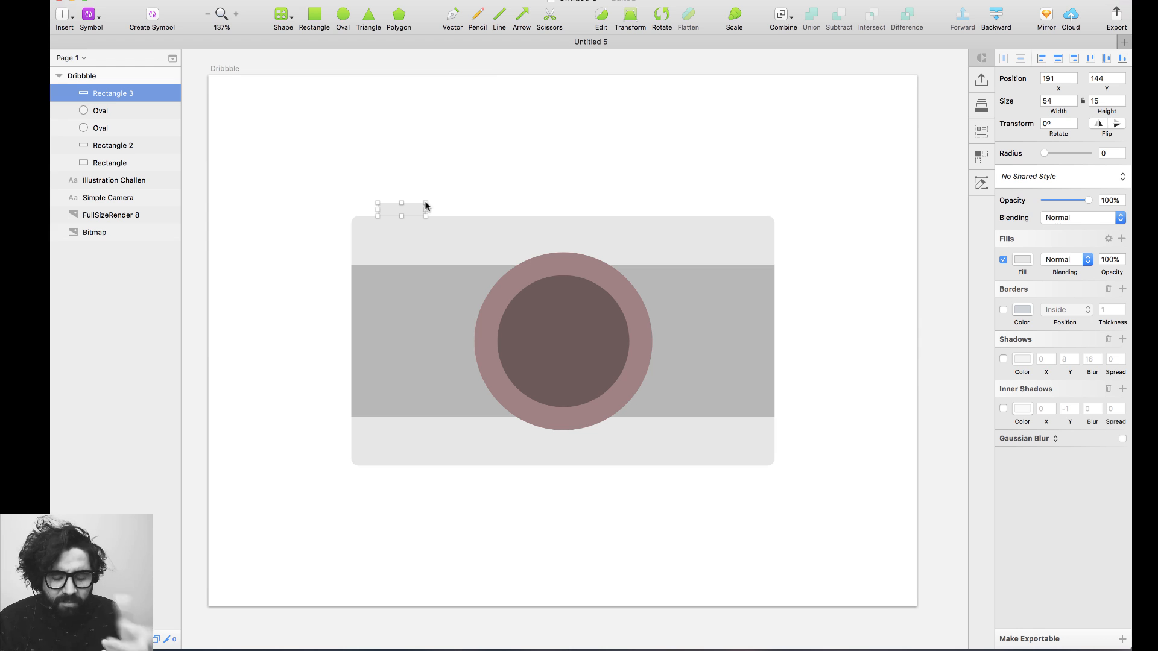
drag(413, 207, 477, 211)
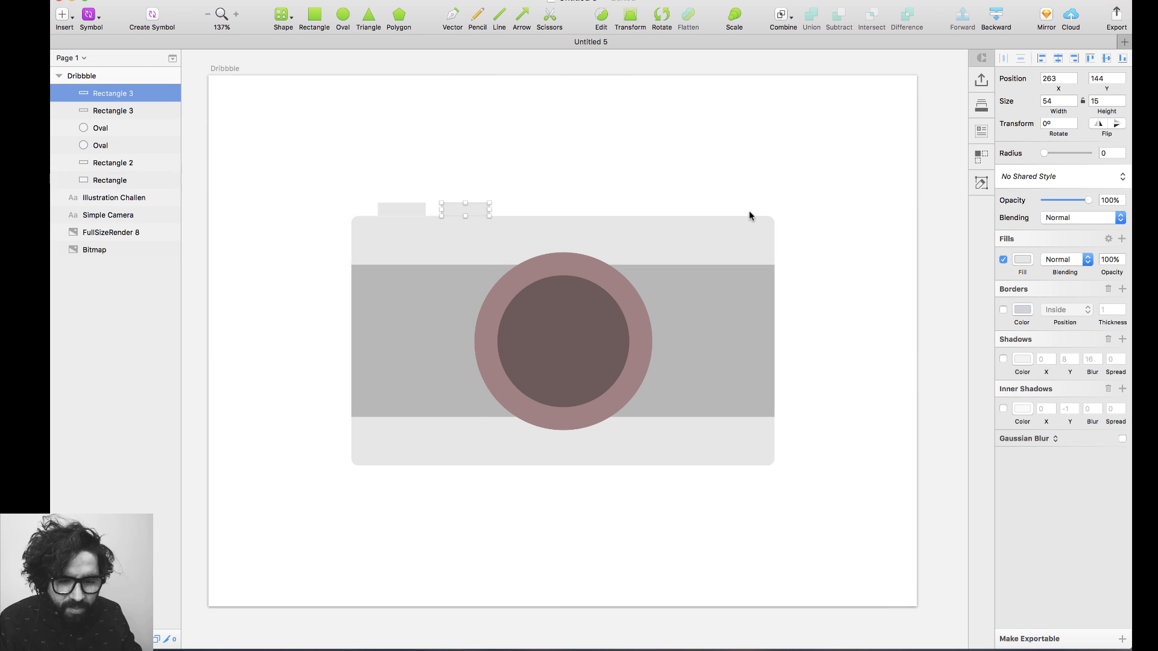
Shorten the left top button to a height of 11 px, keeping its base on the camera body.
click(403, 209)
key(Down)
key(Down)
key(super+Up)
key(super+Up)
key(super+Up)
key(super+Up)
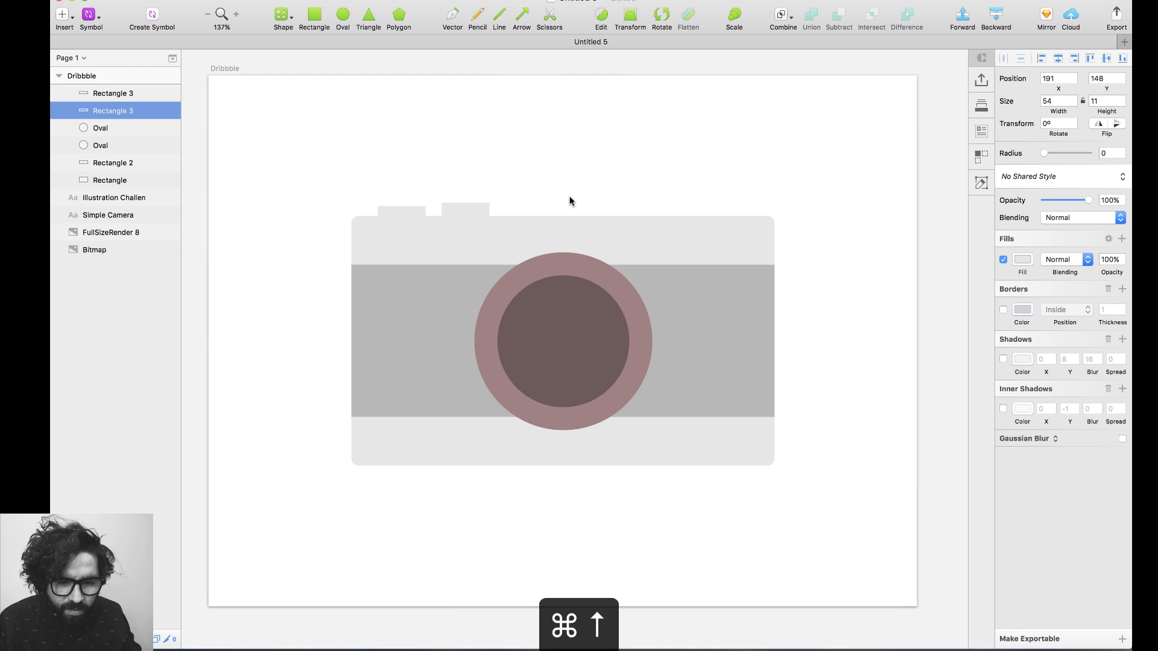
click(466, 212)
click(466, 213)
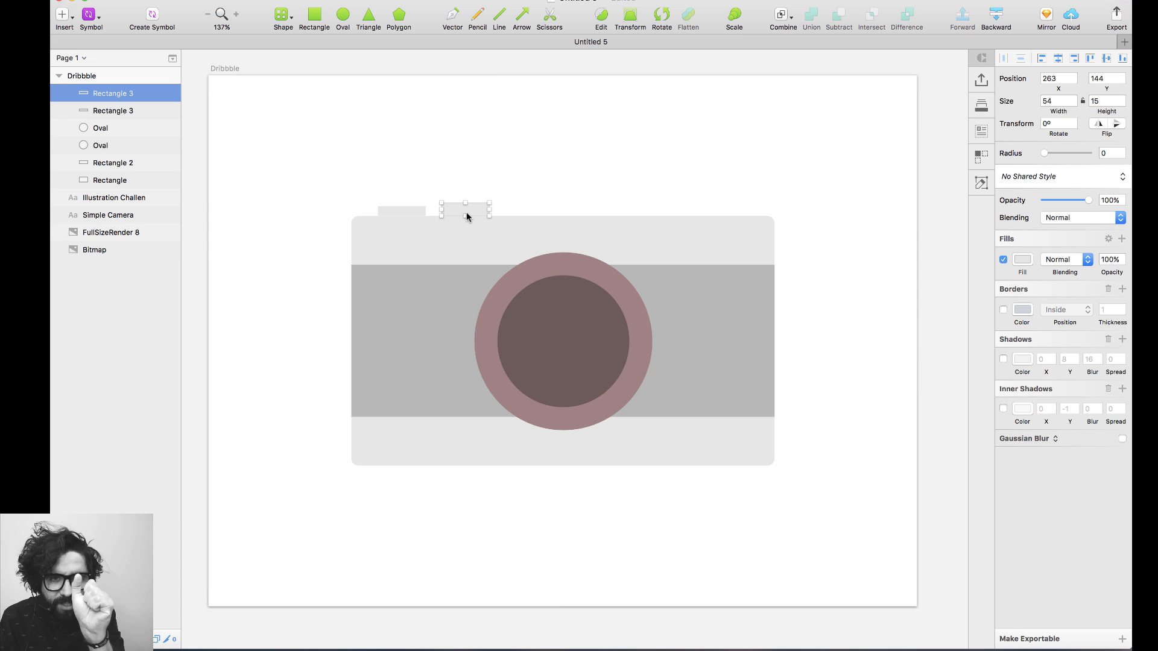
click(447, 53)
Round only the two top corners of the left top button with a radius of 8.
click(412, 207)
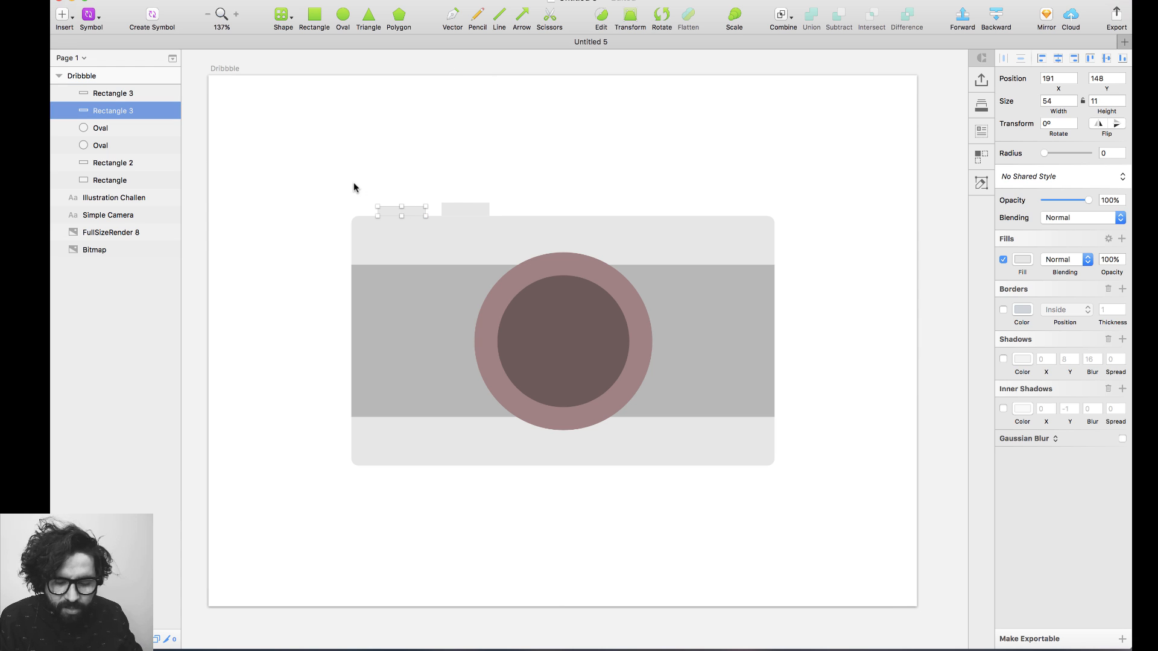
drag(345, 170, 559, 341)
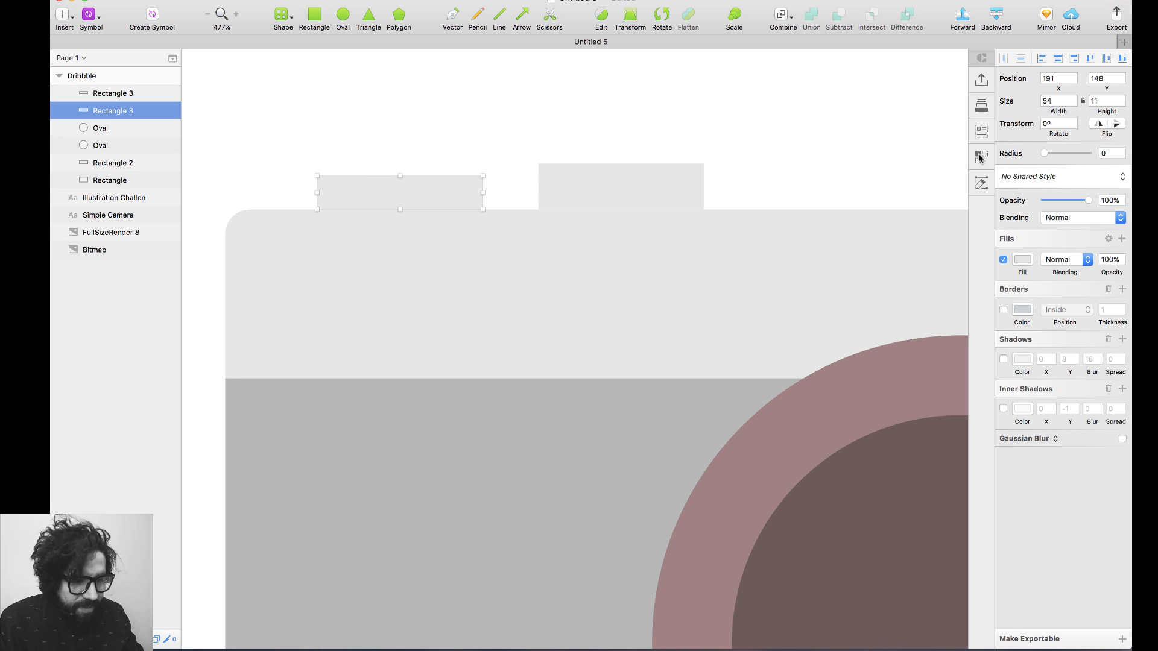
double_click(318, 203)
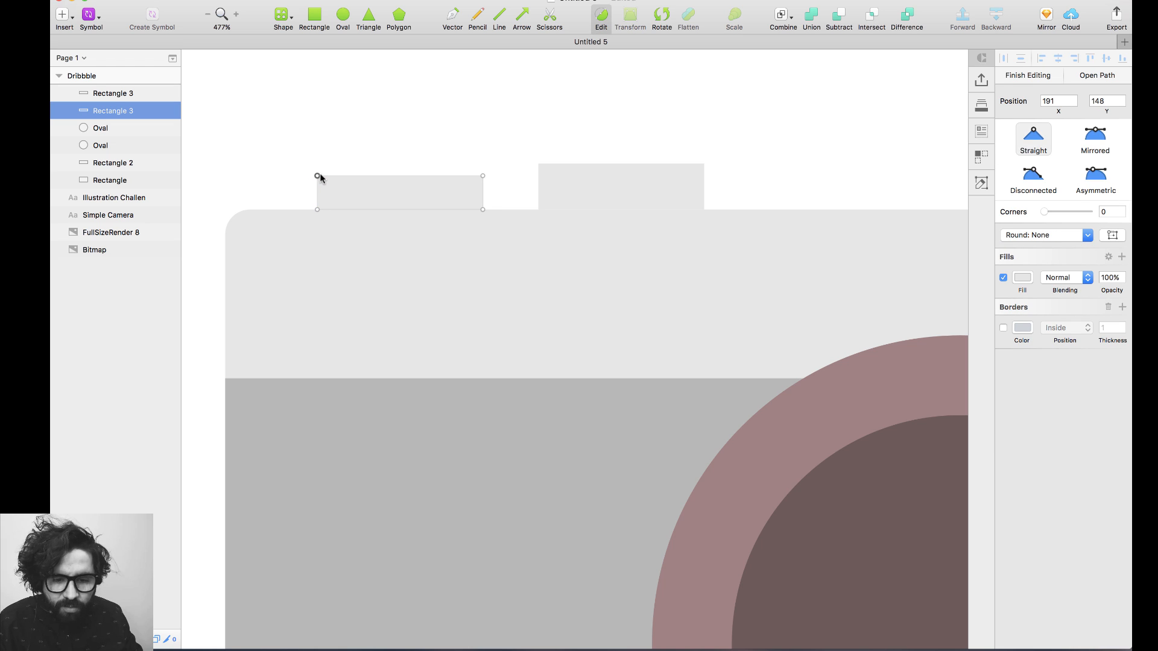
shift+click(483, 176)
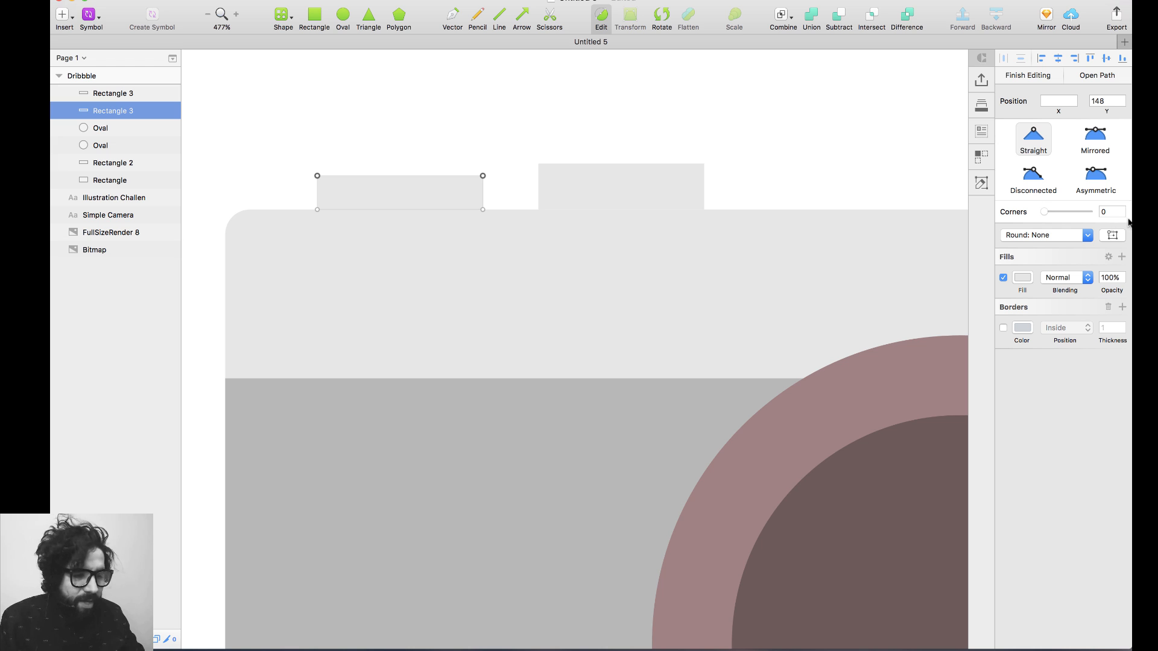
click(1111, 211)
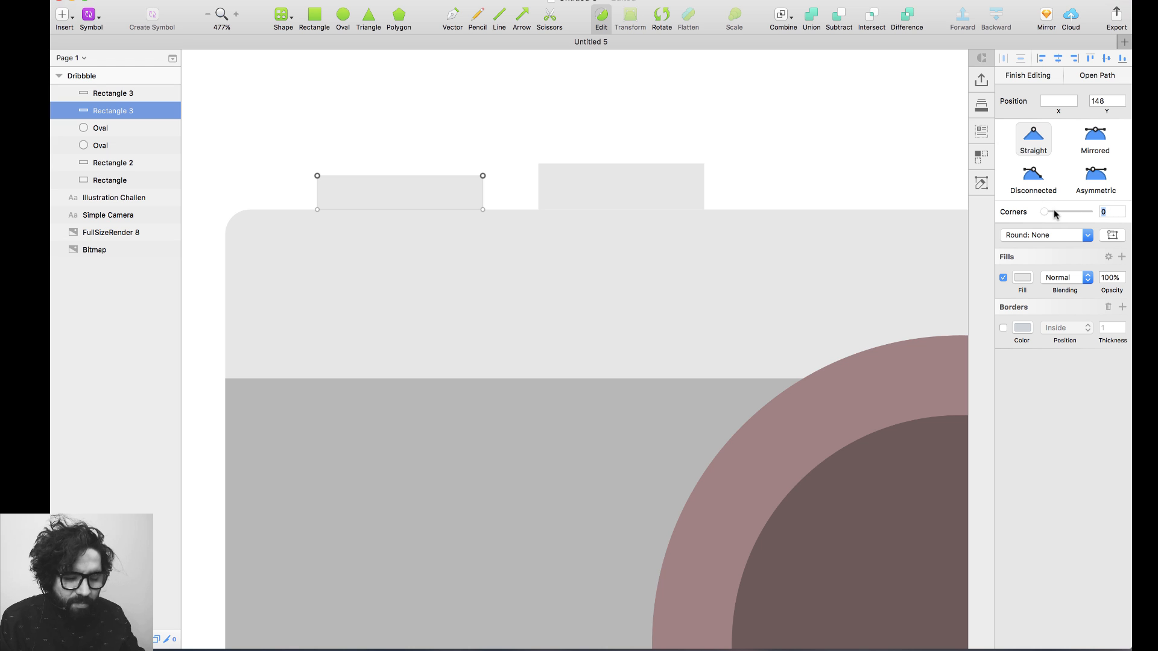
text(8)
key(Return)
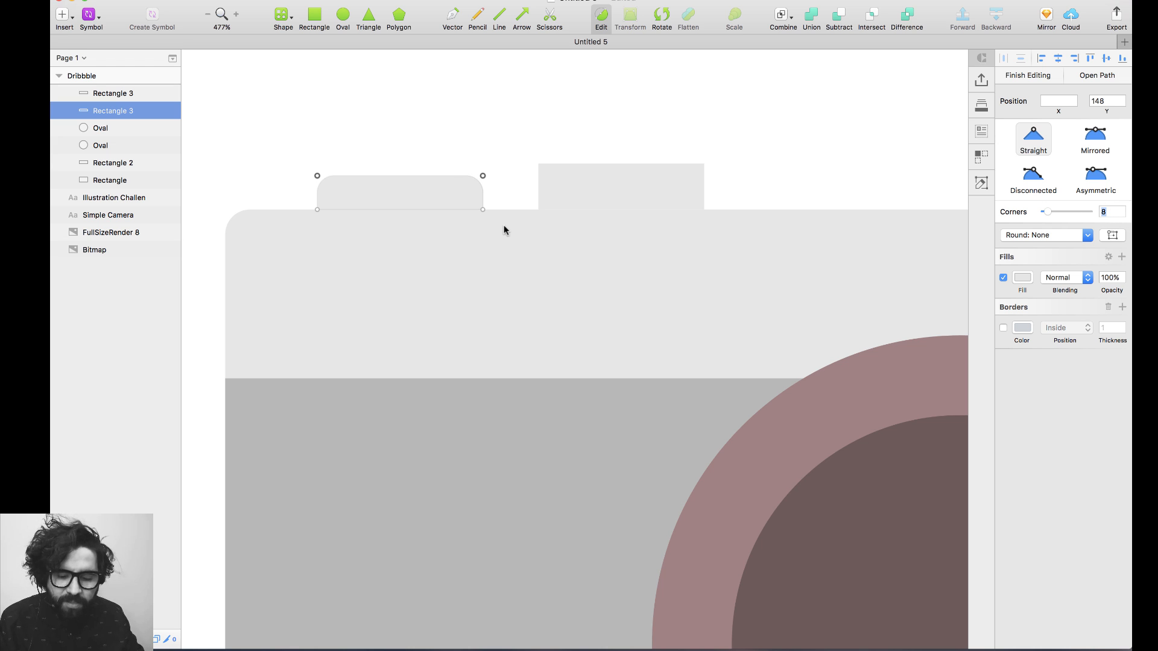
key(Escape)
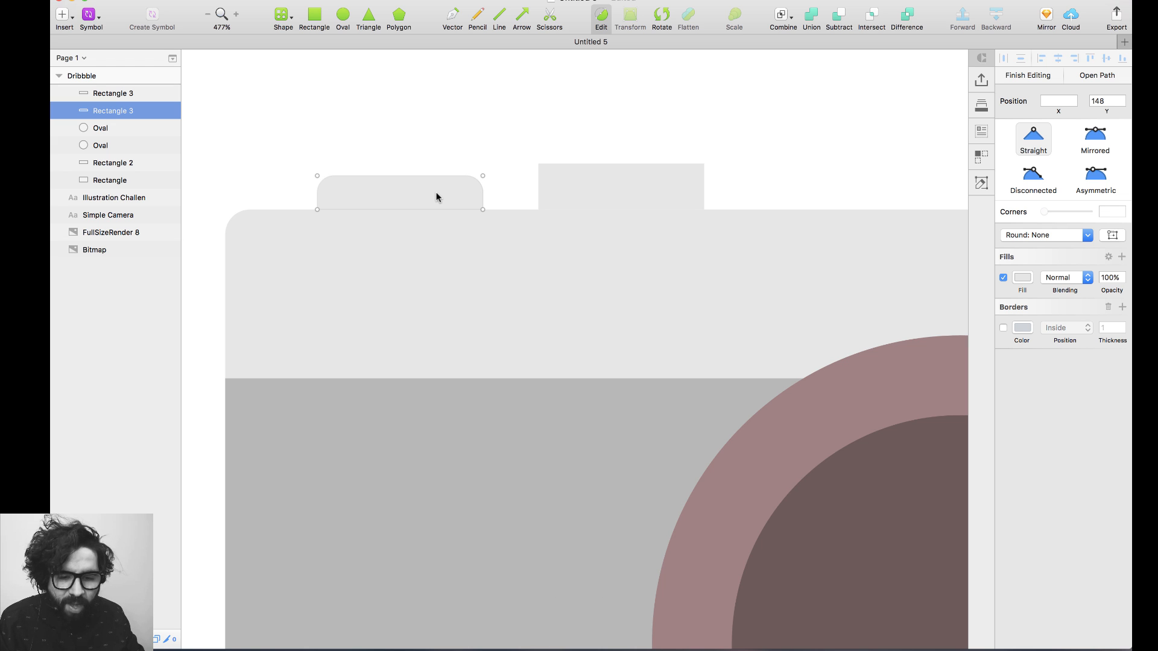
key(Escape)
key(Escape)
Inspect how the left top button's radius setting lists the individual corner values.
click(451, 188)
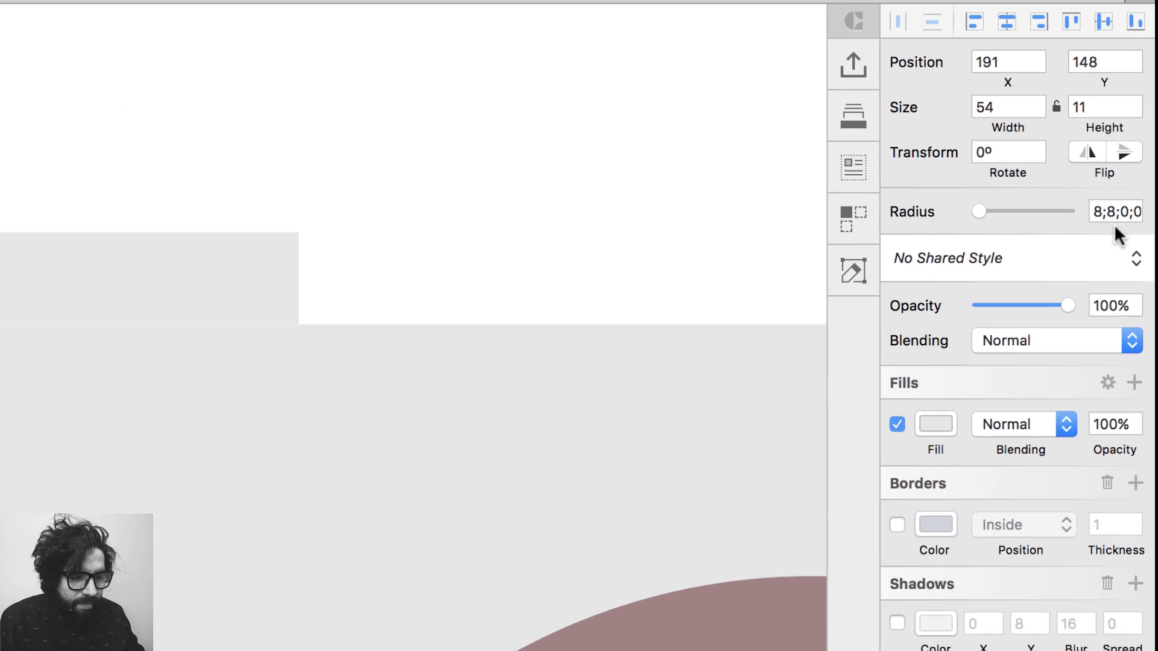
click(1104, 211)
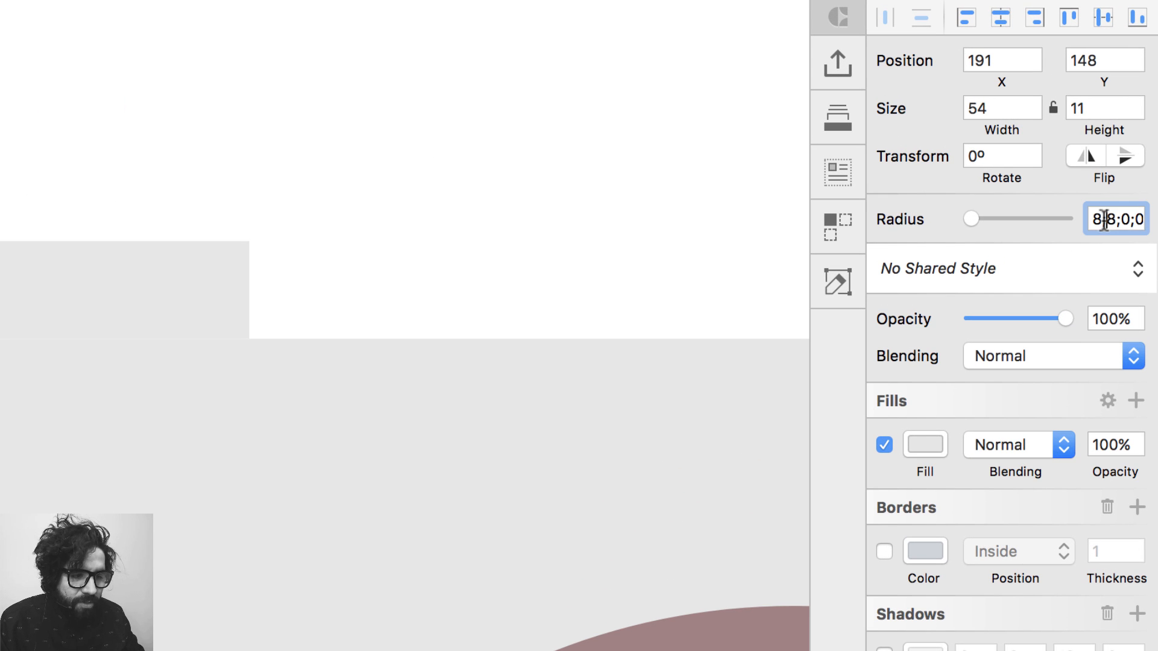
triple_click(1104, 220)
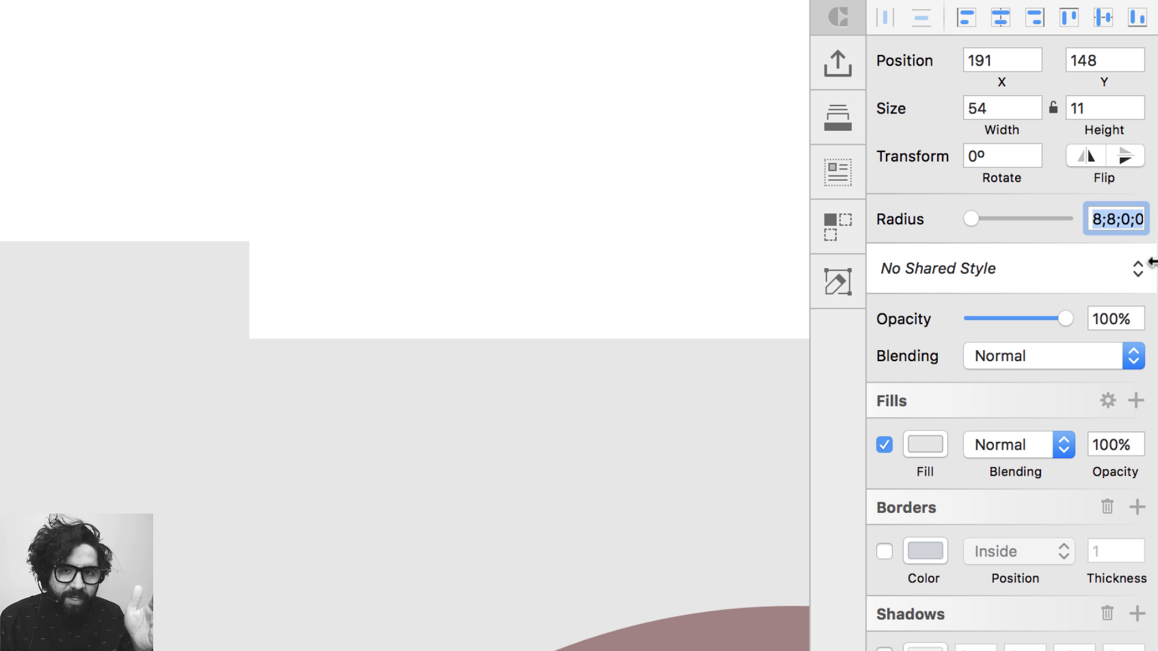
key(Escape)
key(Escape)
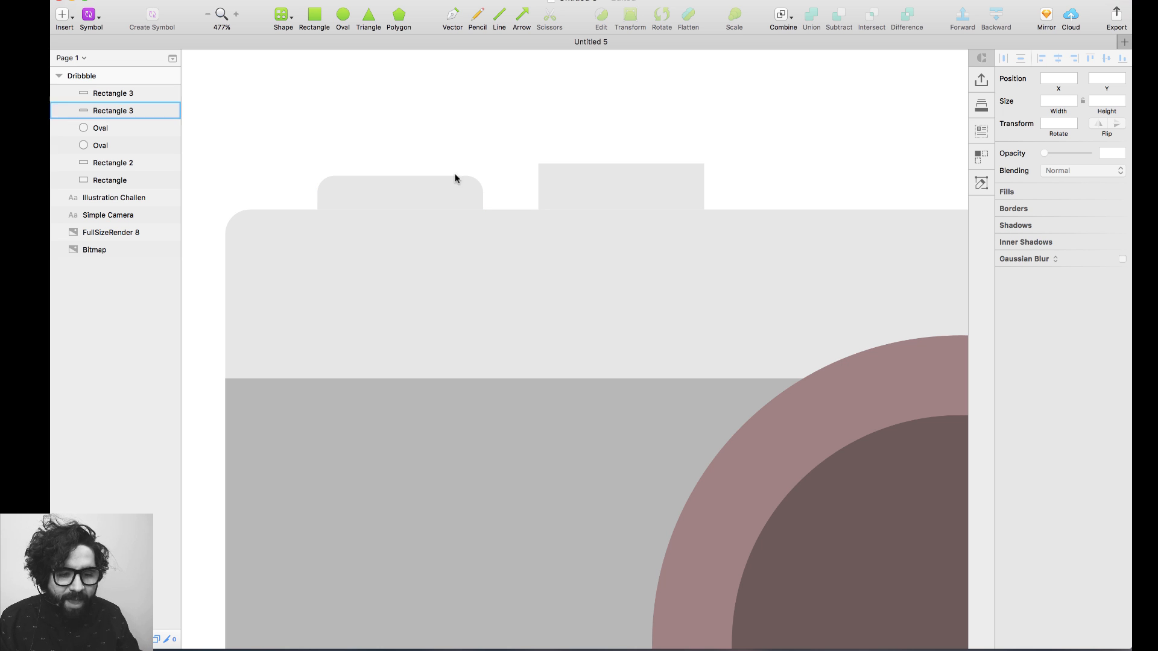
Compare the camera illustration with the hand-drawn sketch and the photo reference.
click(665, 181)
key(super+minus)
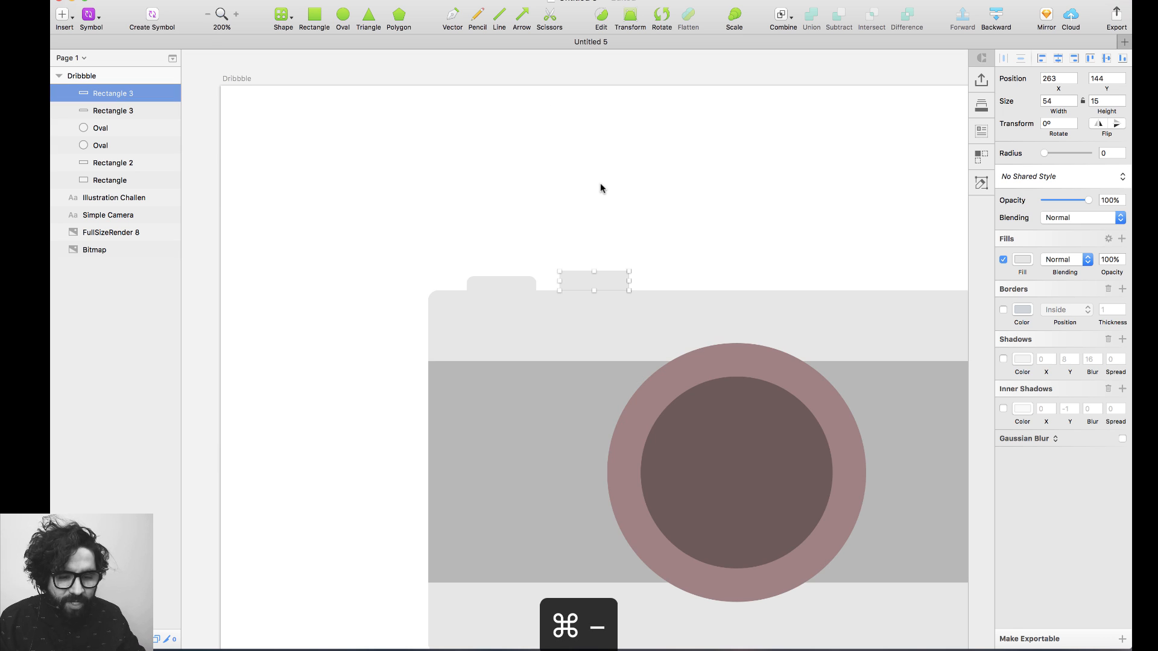
scroll(599, 182, down, 5)
scroll(599, 183, right, 6)
key(super+minus)
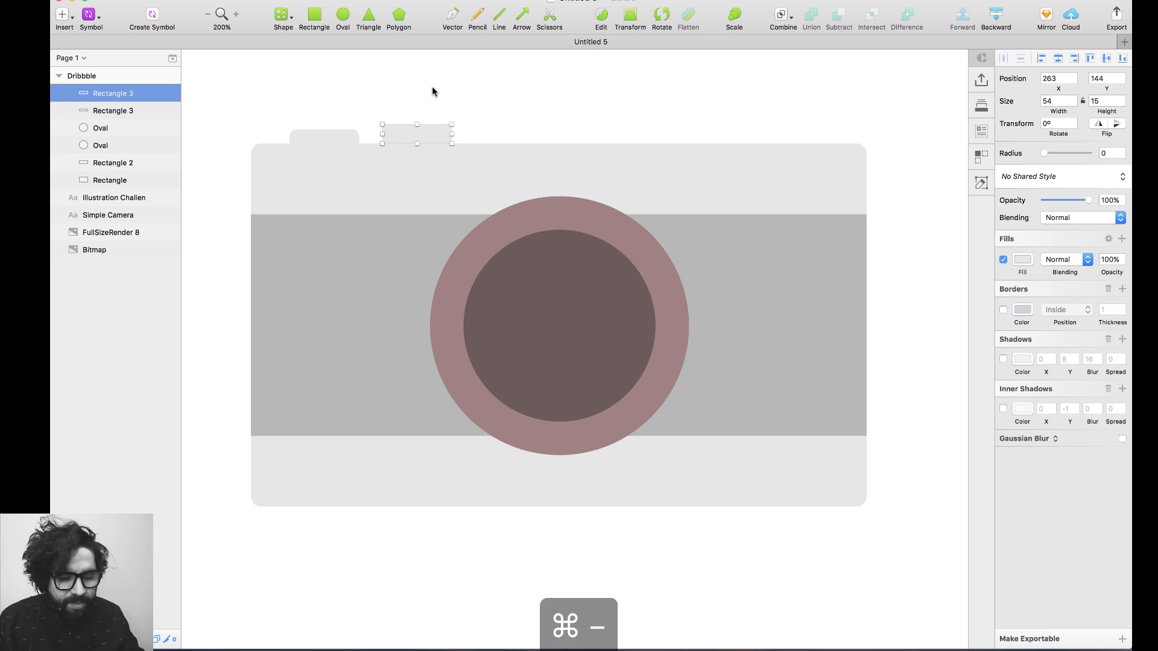
scroll(432, 91, left, 10)
scroll(365, 327, left, 2)
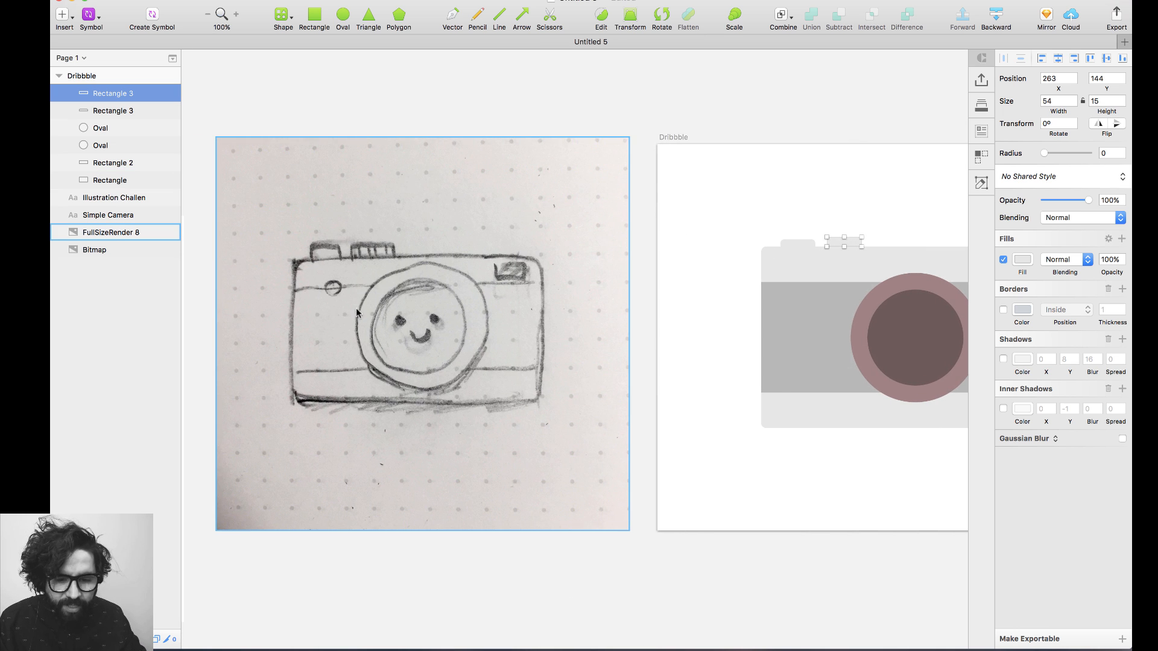
scroll(411, 294, left, 5)
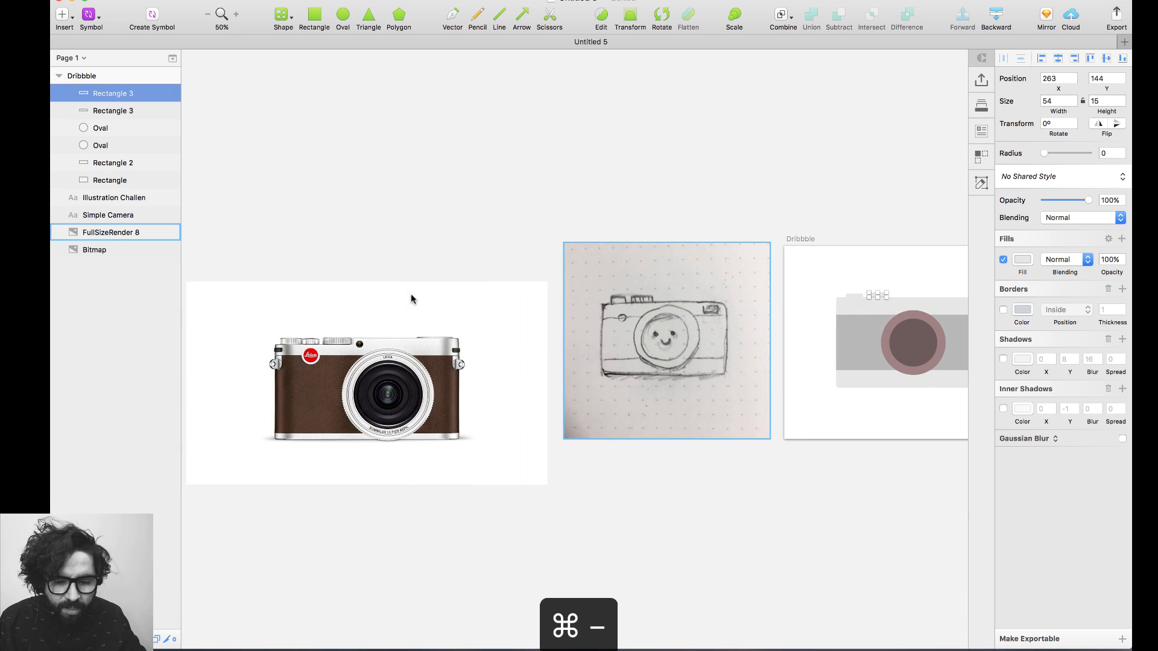
scroll(726, 292, right, 8)
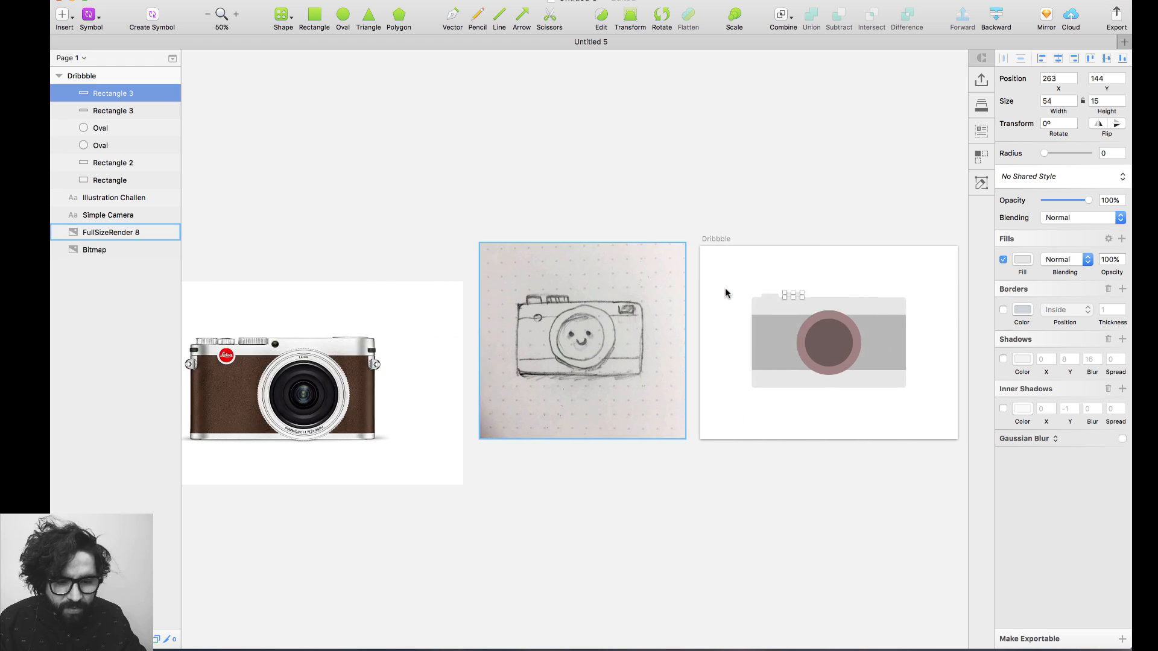
Draw a circle about 28 px across, centred on the grey band's upper edge below the left top button.
drag(550, 279, 677, 470)
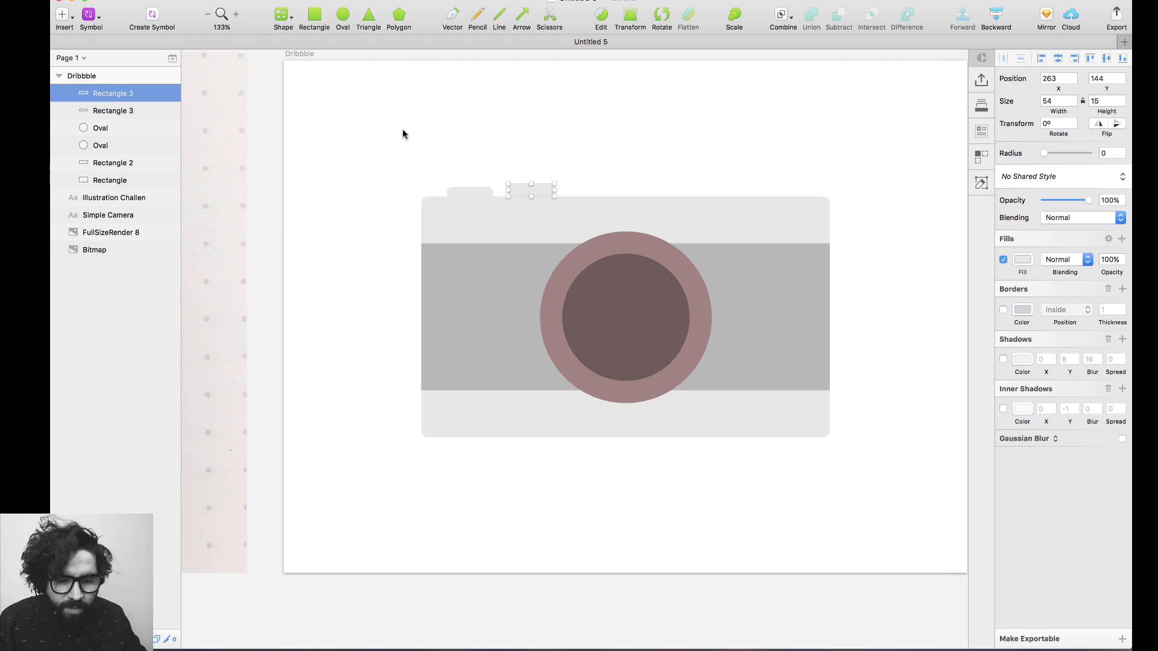
click(342, 18)
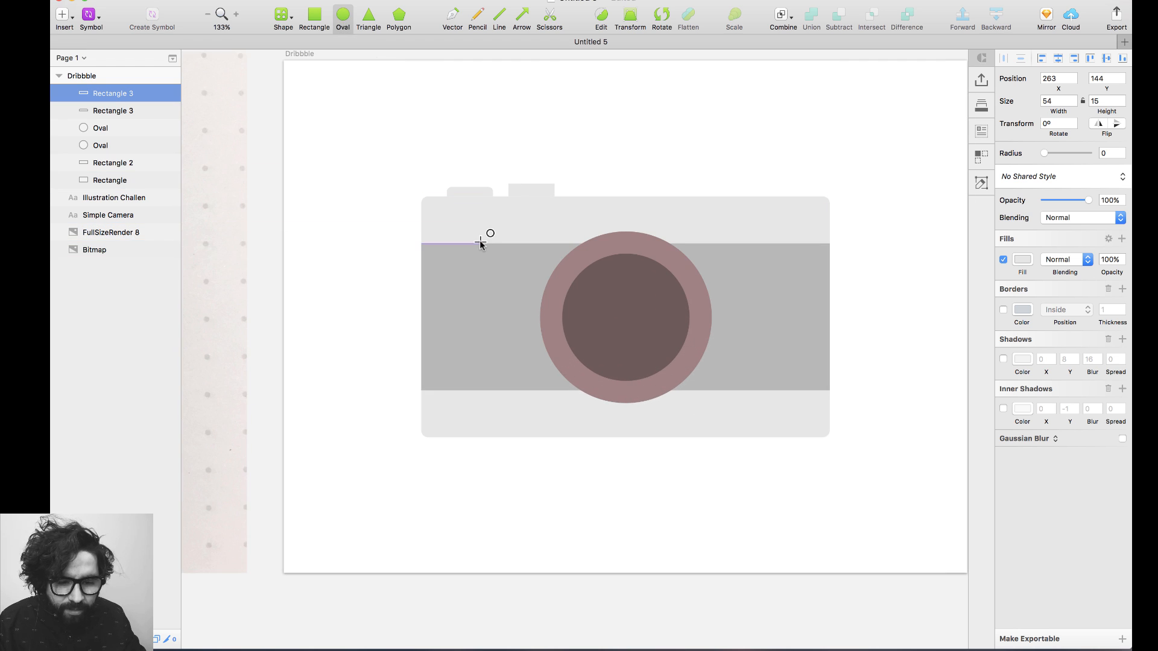
drag(481, 244, 497, 230)
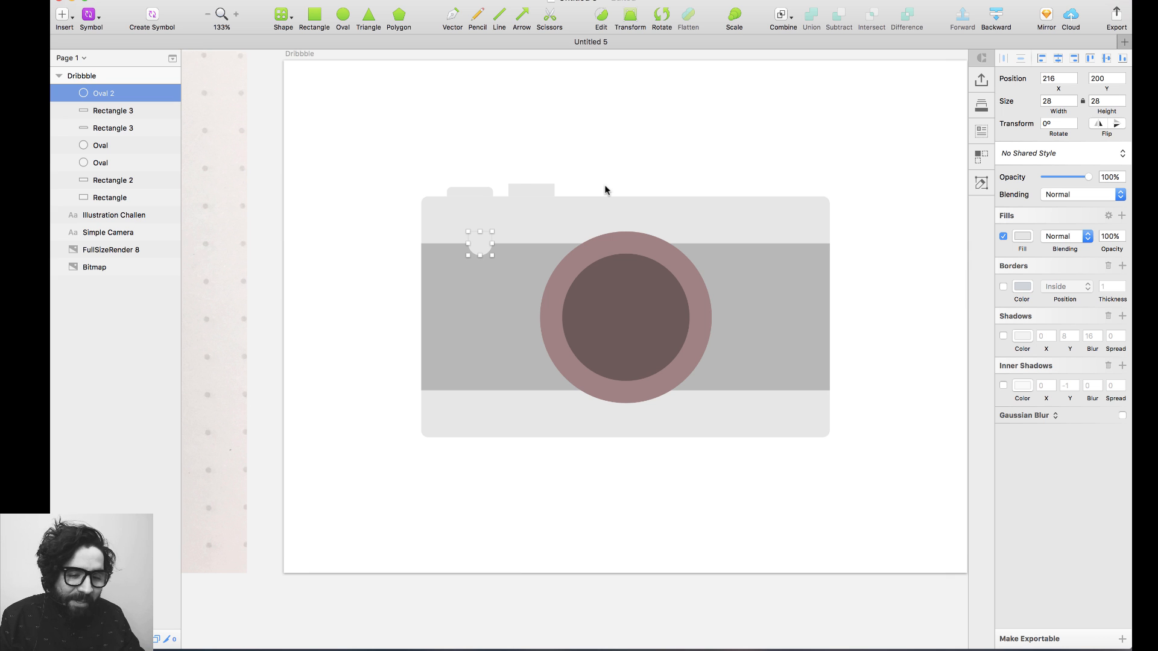
Draw a small viewfinder rectangle in the upper right of the camera body and fill it white.
scroll(605, 186, left, 10)
scroll(605, 189, right, 10)
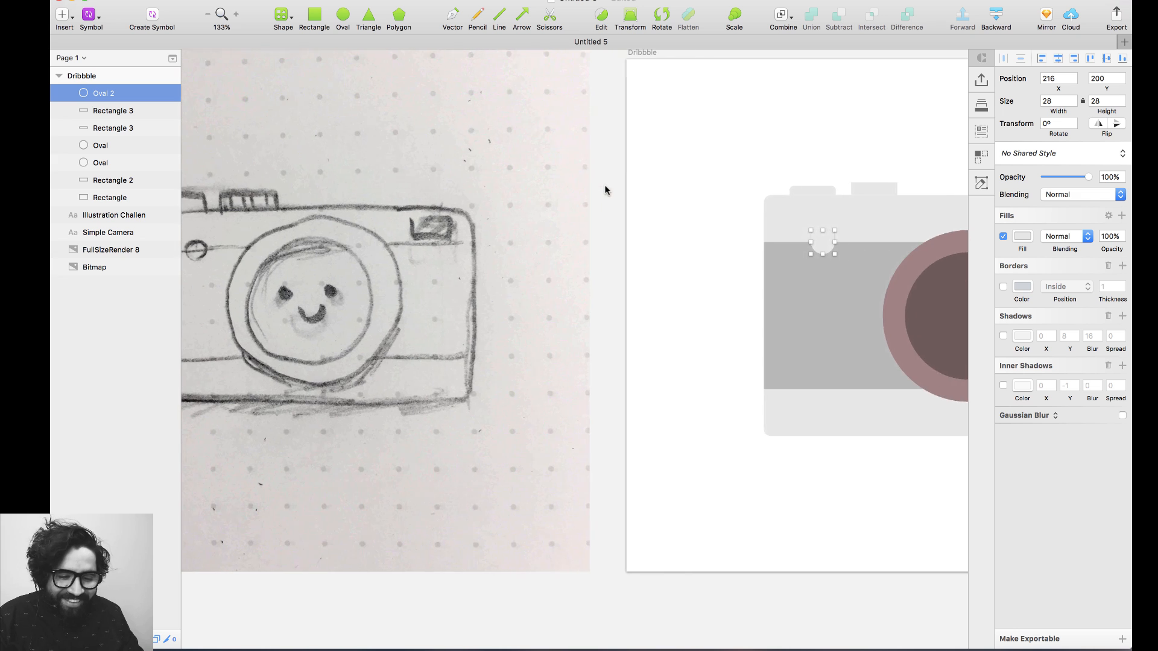
scroll(606, 187, right, 10)
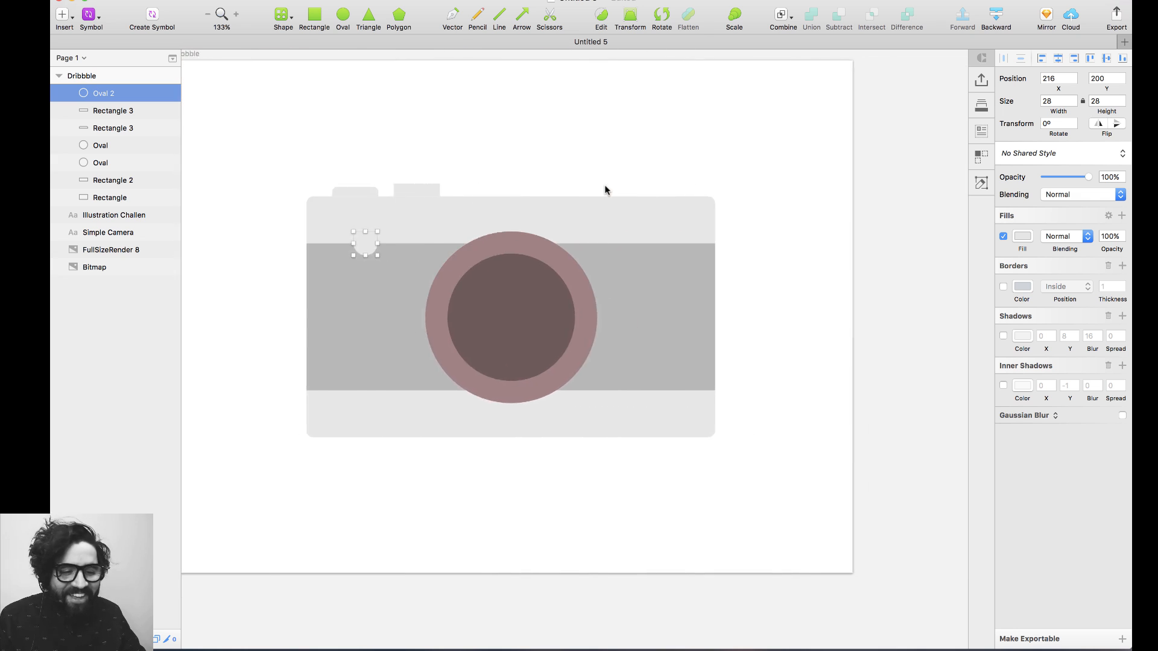
scroll(606, 187, left, 5)
click(308, 17)
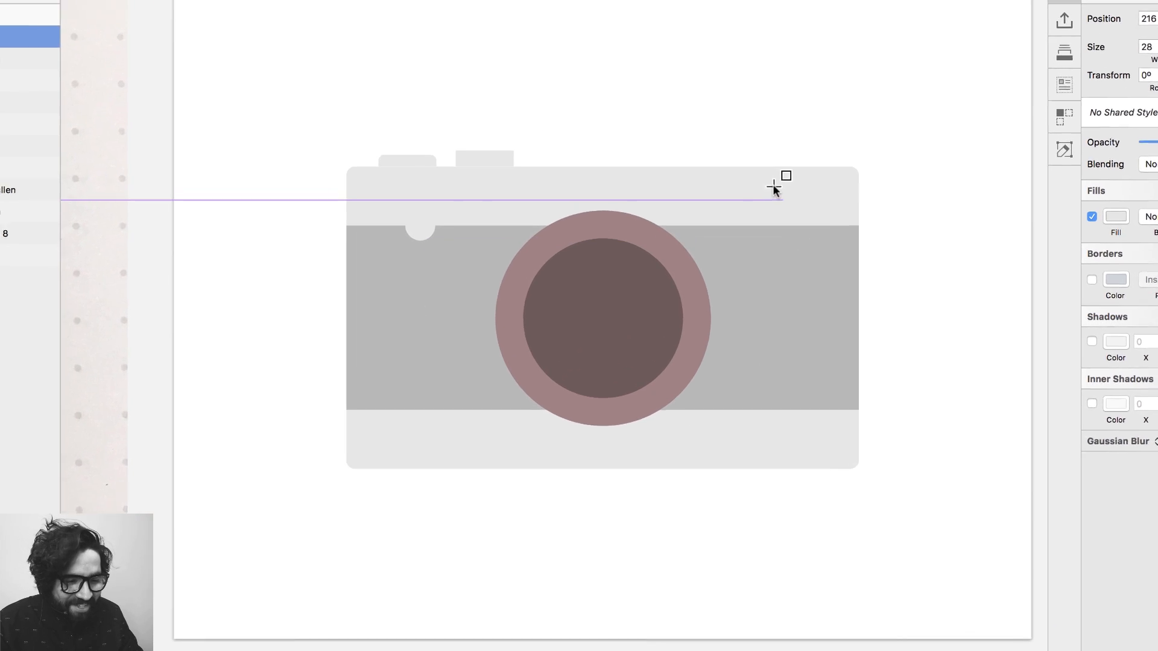
drag(742, 208, 798, 232)
drag(850, 202, 841, 207)
click(1152, 240)
drag(1143, 310, 1106, 281)
click(1008, 277)
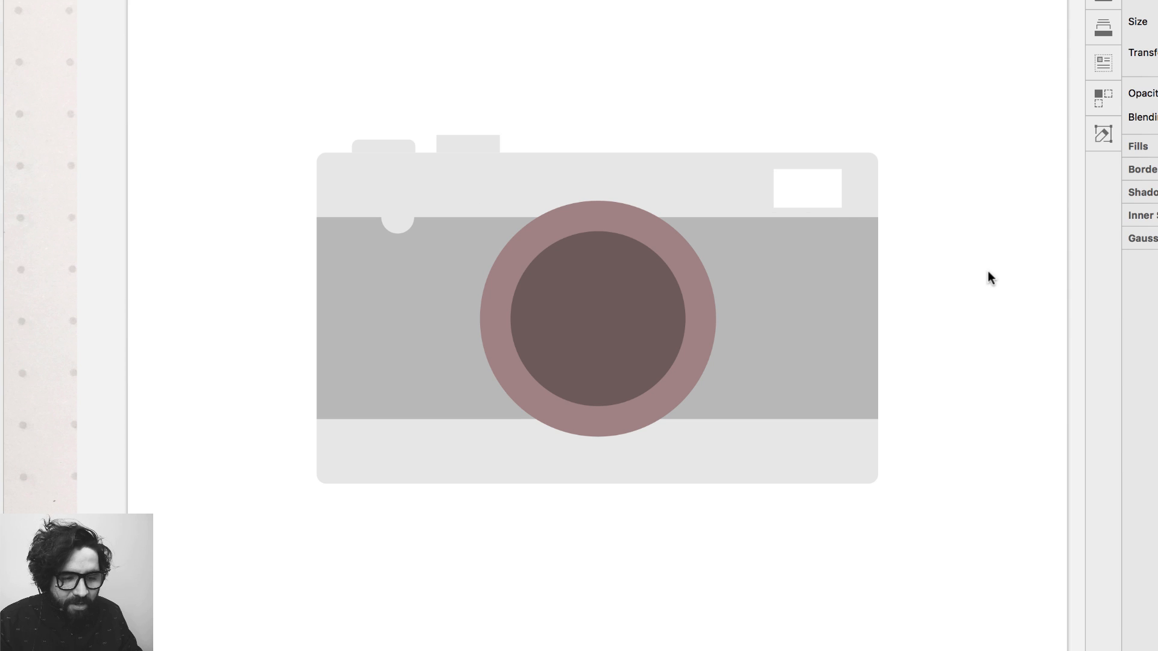
Shorten the white viewfinder rectangle by 2 px and nudge it down 1 px to centre it in the strip above the band.
click(821, 187)
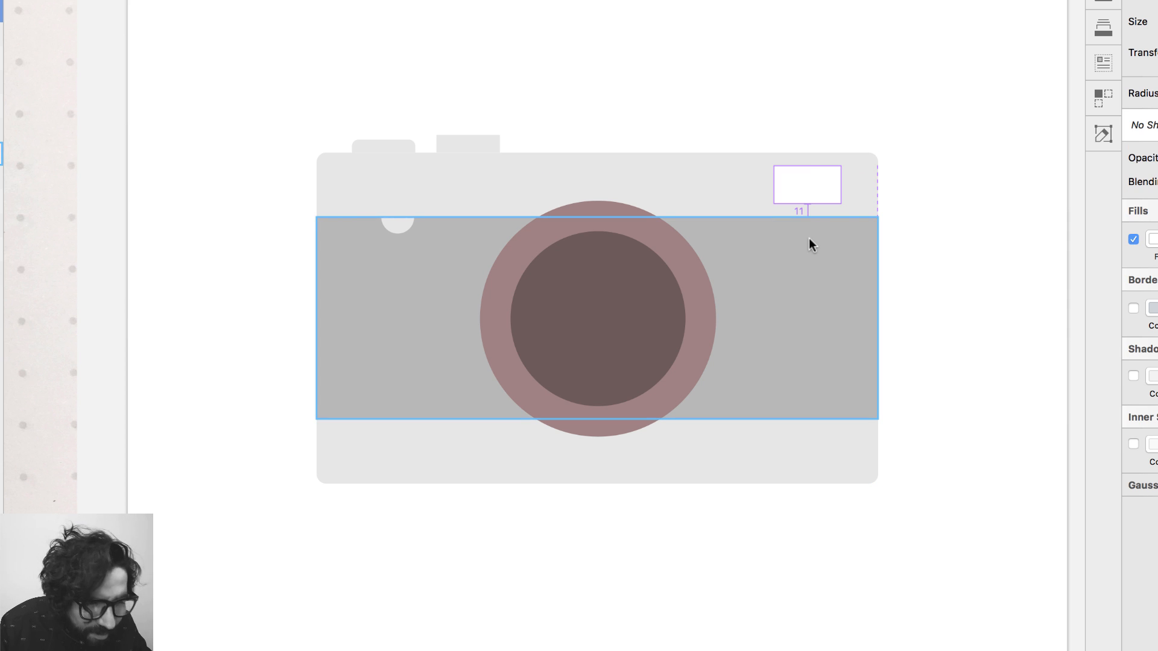
key(super+Up)
key(super+Up)
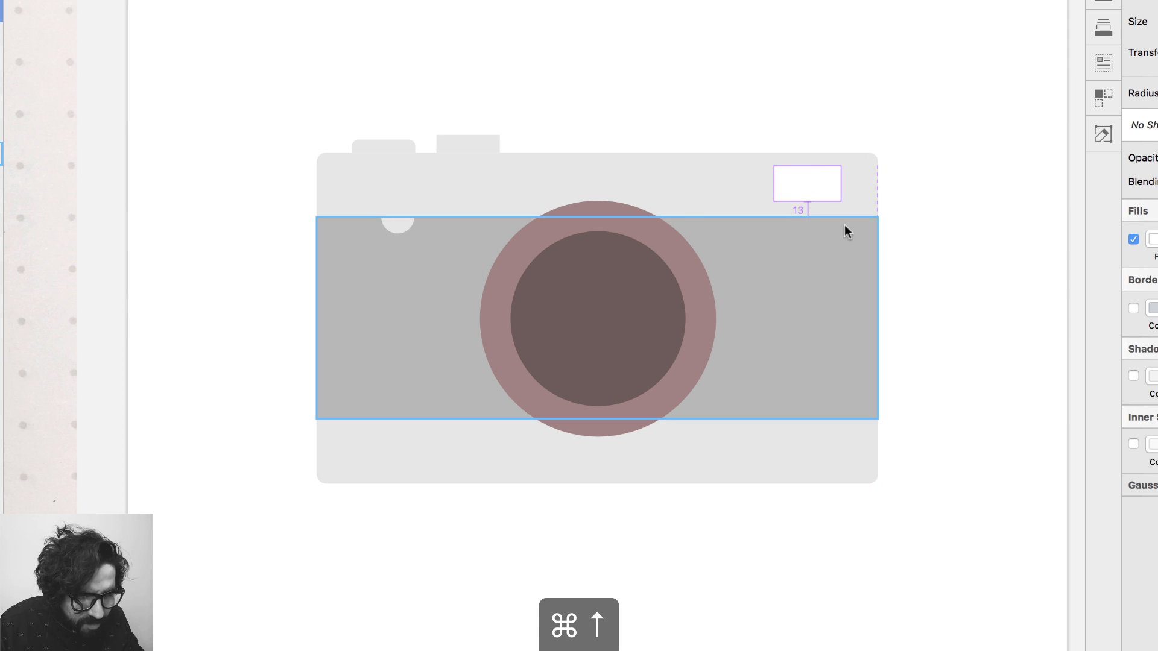
key(Down)
click(950, 208)
Add a smaller concentric copy of the small circle on the band's edge and fill it with a darker grey.
super+click(397, 220)
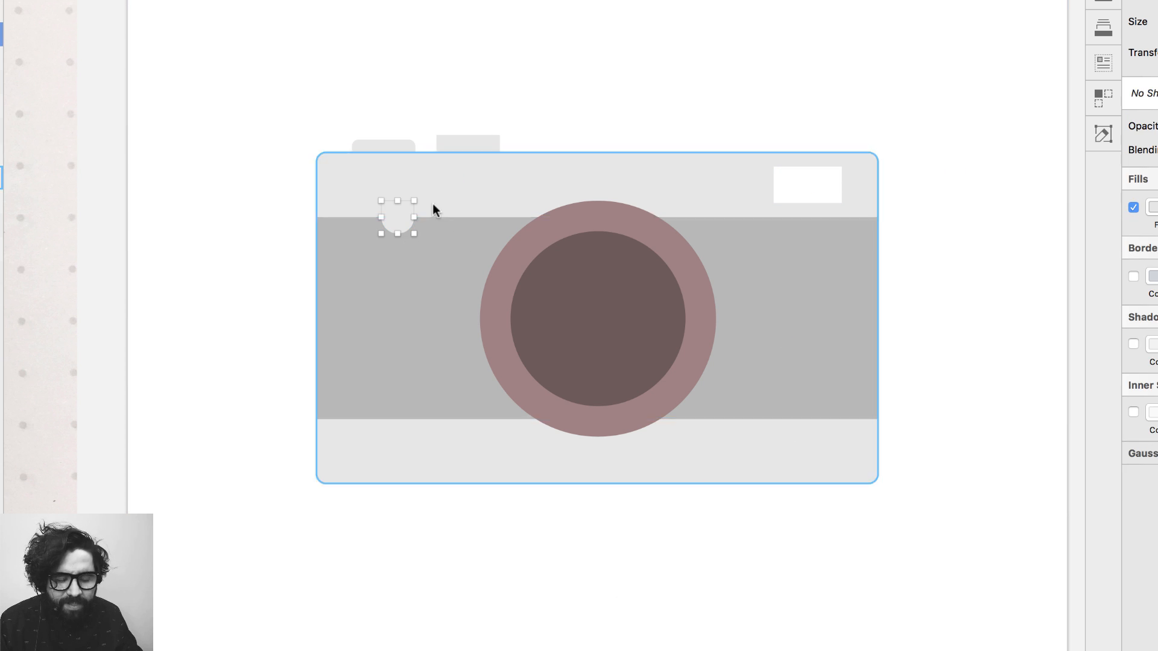
drag(413, 200, 412, 203)
key(super+d)
click(1152, 207)
drag(1136, 294, 1127, 292)
click(967, 266)
Draw a 16 px circle as the left eye inside the inner lens and place a copy level with it as the right eye.
scroll(968, 270, right, 3)
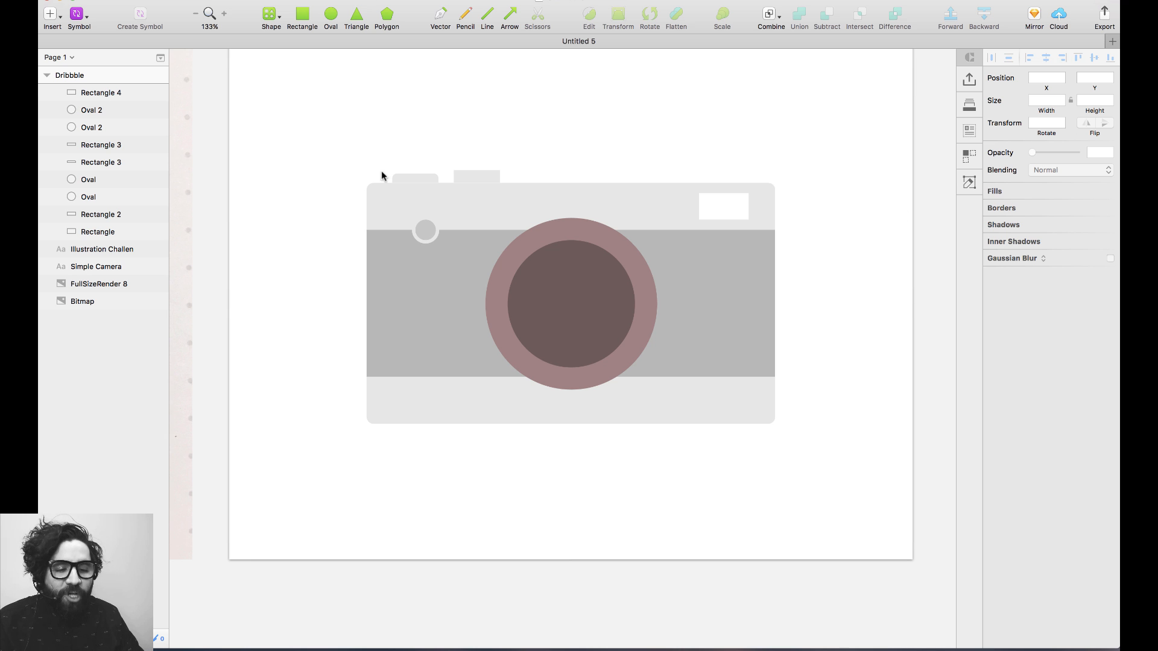
click(570, 294)
scroll(570, 294, left, 10)
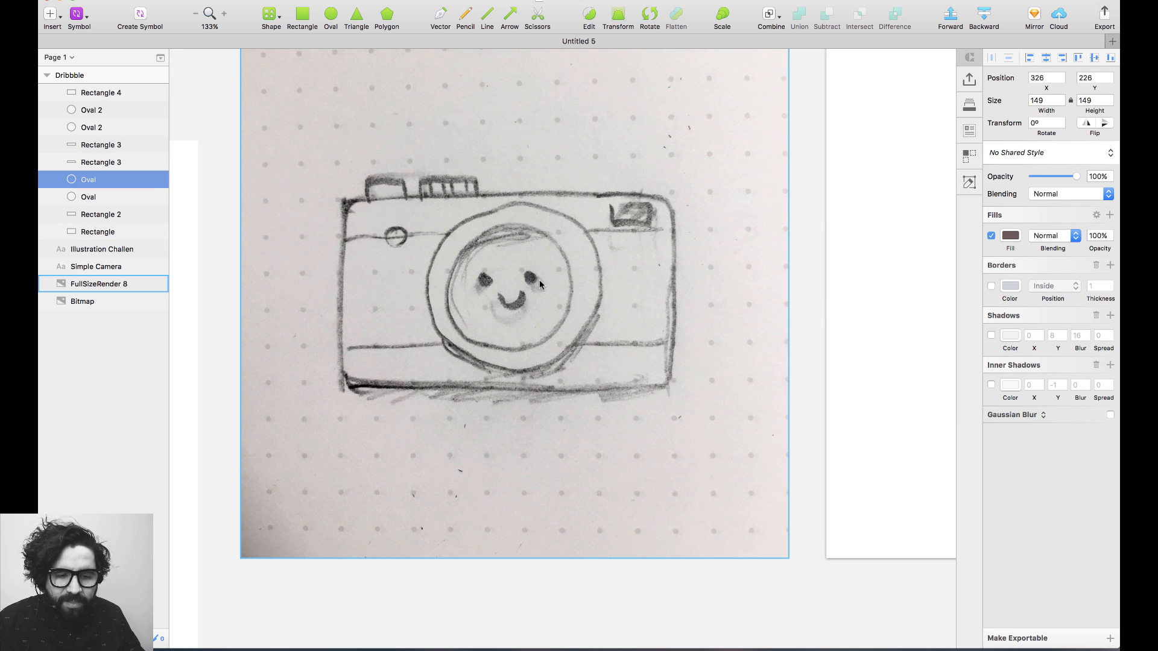
scroll(539, 281, right, 10)
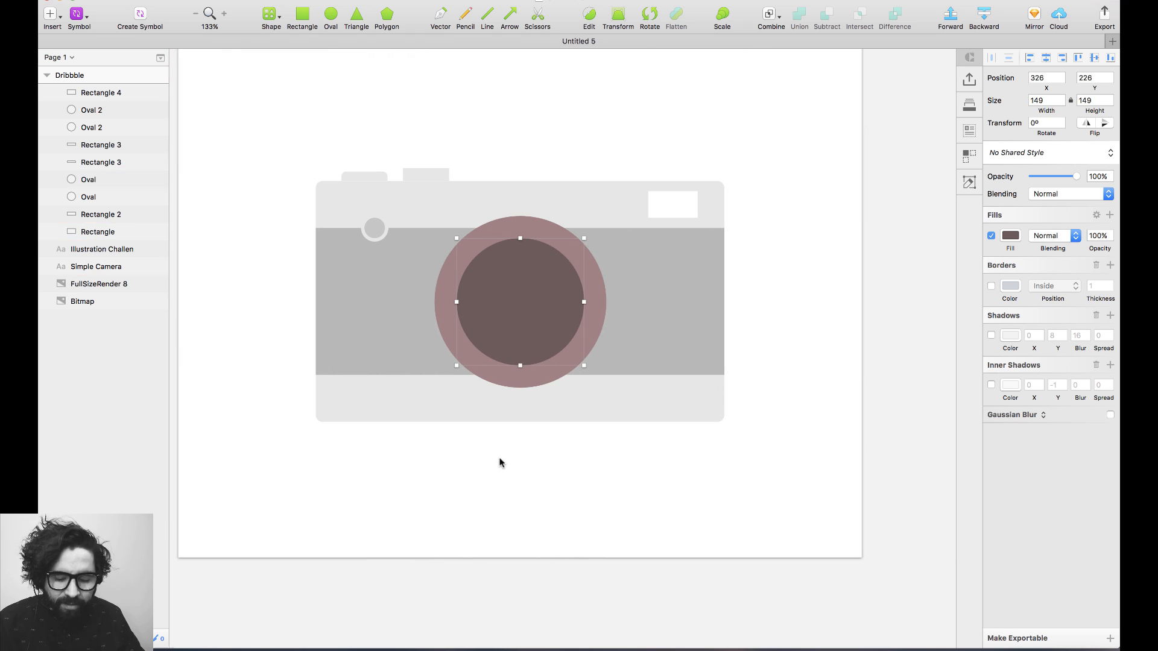
click(498, 461)
drag(587, 390, 589, 393)
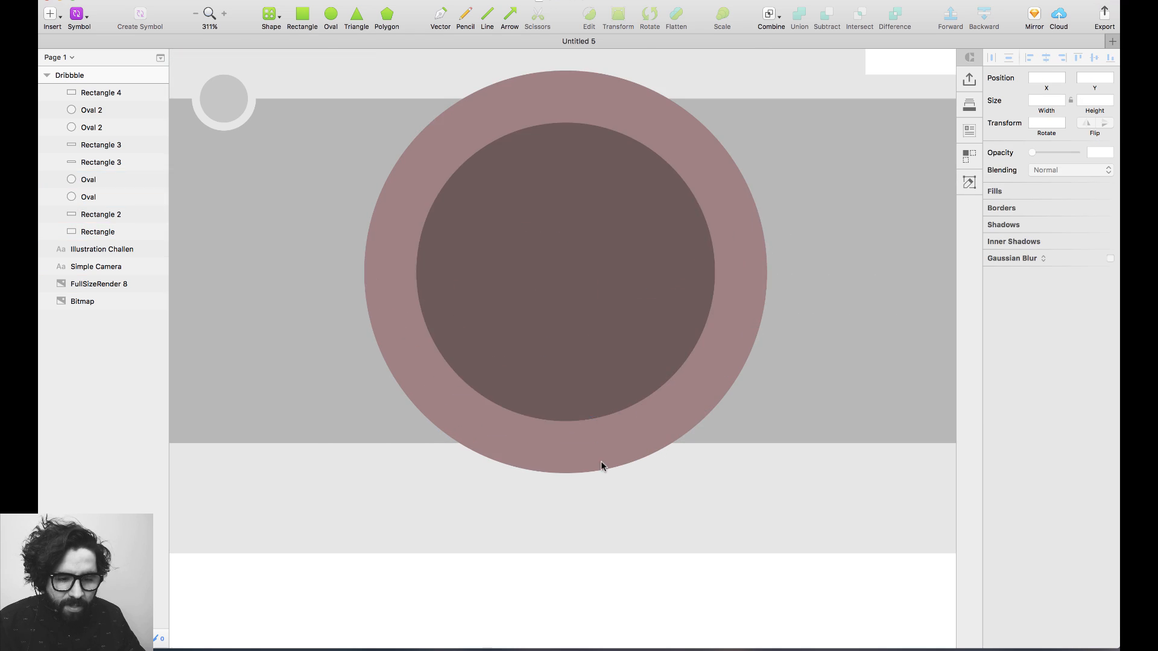
click(331, 14)
mouse_move(487, 287)
mouse_down()
mouse_move(518, 255)
mouse_move(653, 276)
mouse_move(623, 278)
mouse_up()
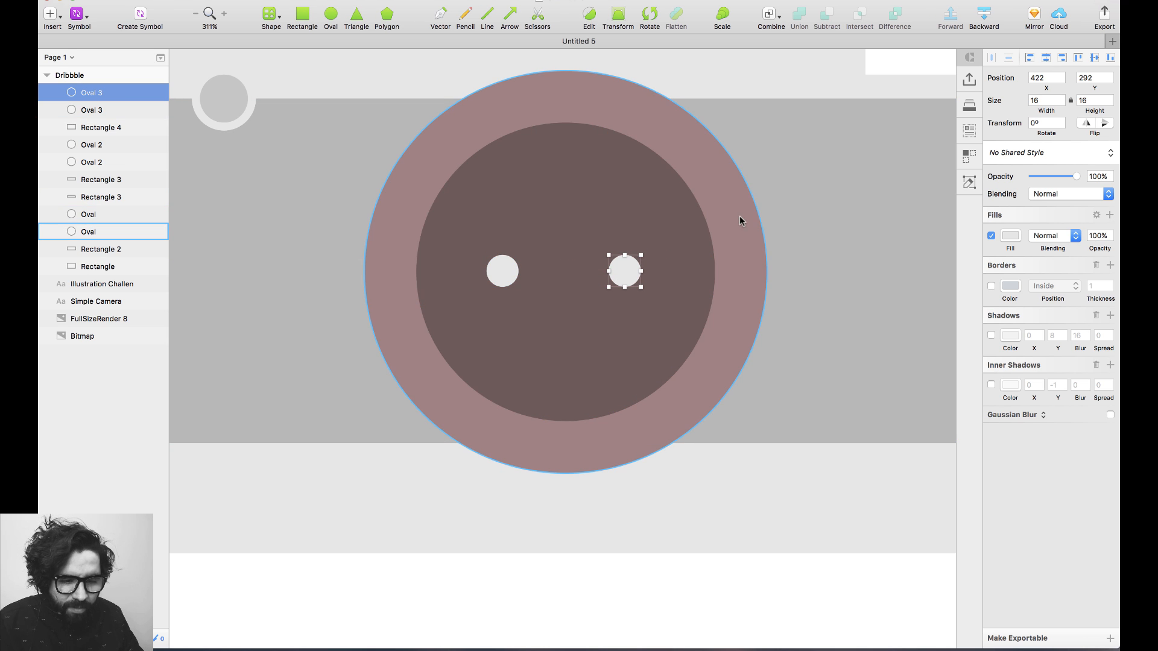
Fill both eye circles with black (000000).
drag(701, 217, 436, 454)
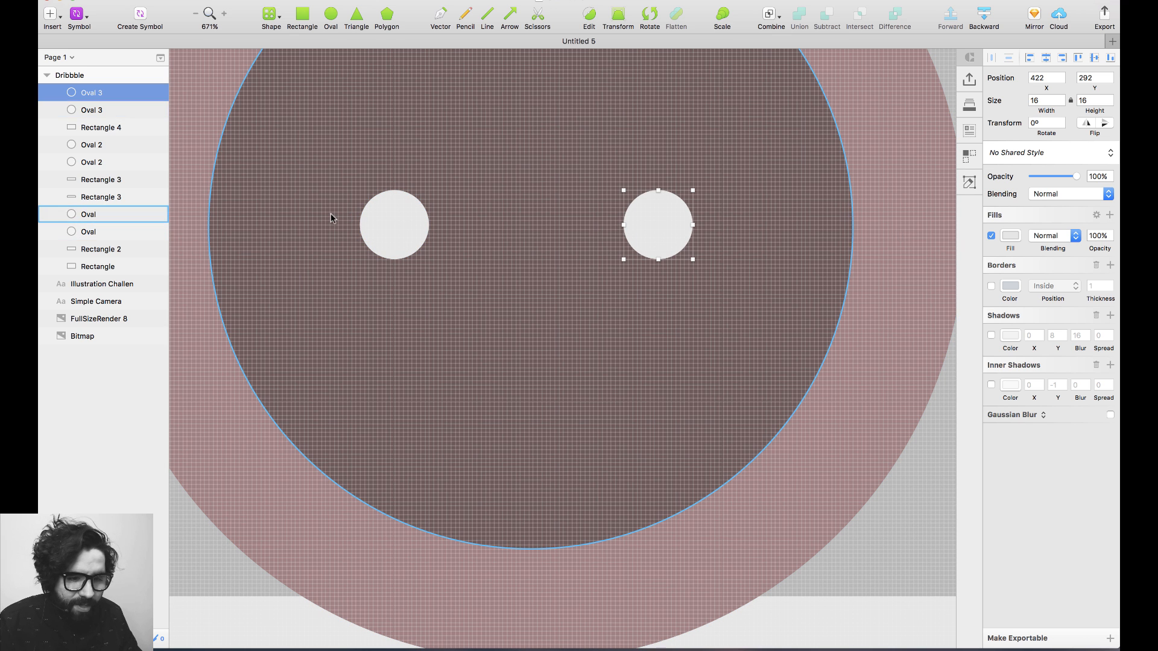
shift+click(397, 227)
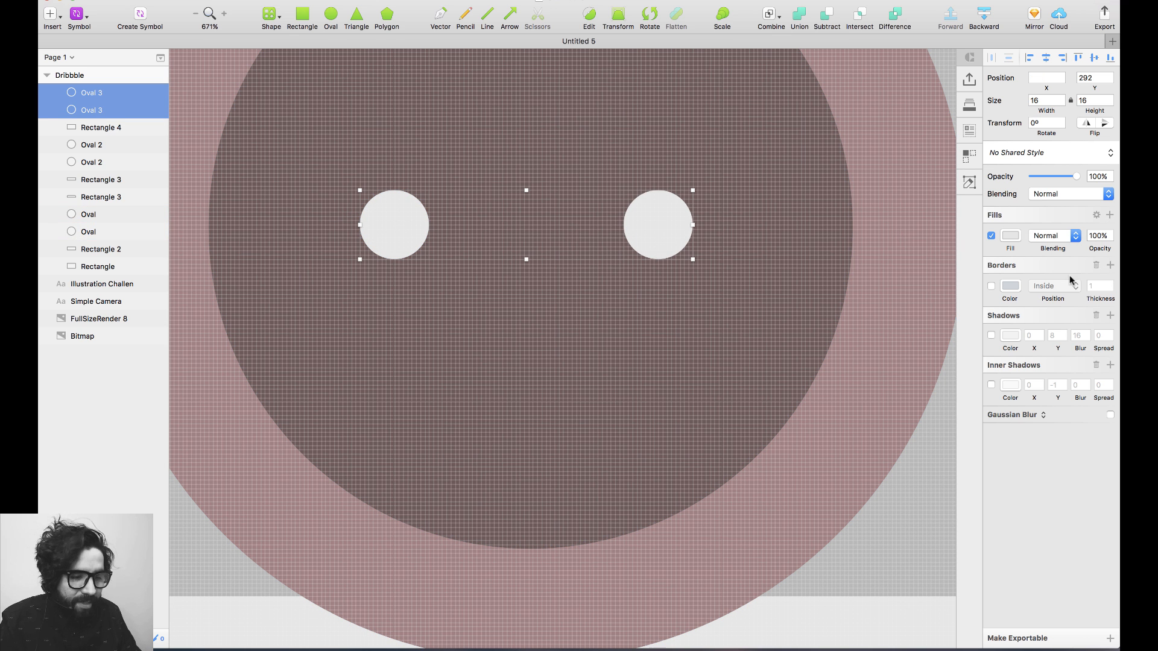
click(1011, 239)
drag(1004, 308, 954, 407)
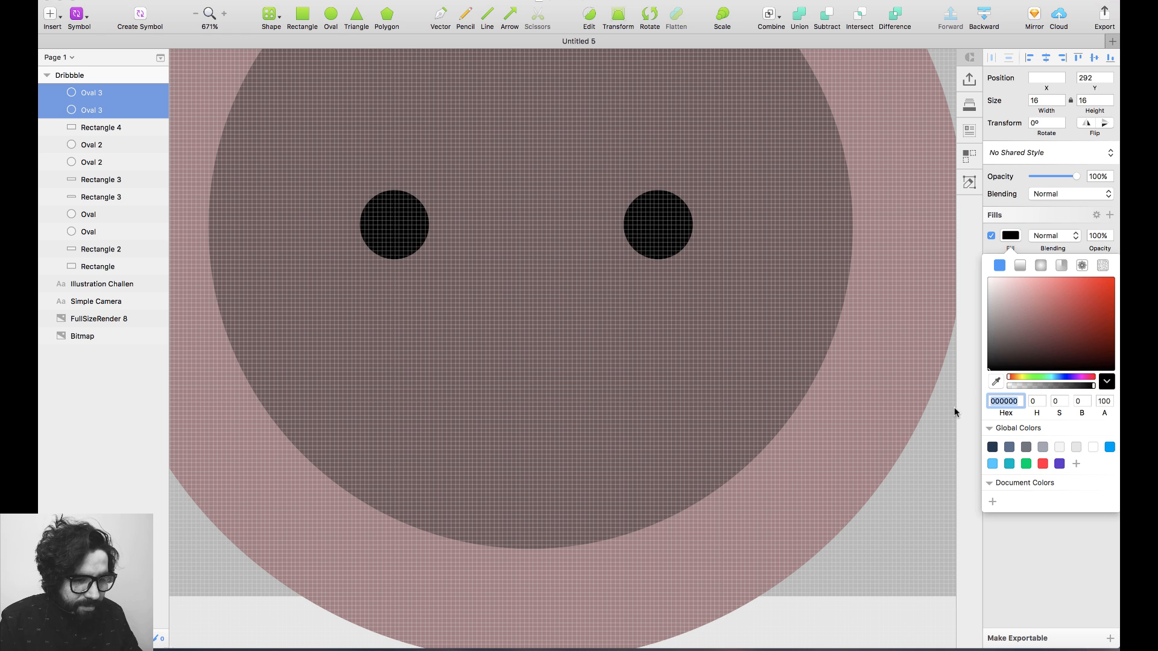
Delete the right eye circle from the inner lens.
click(603, 334)
click(401, 241)
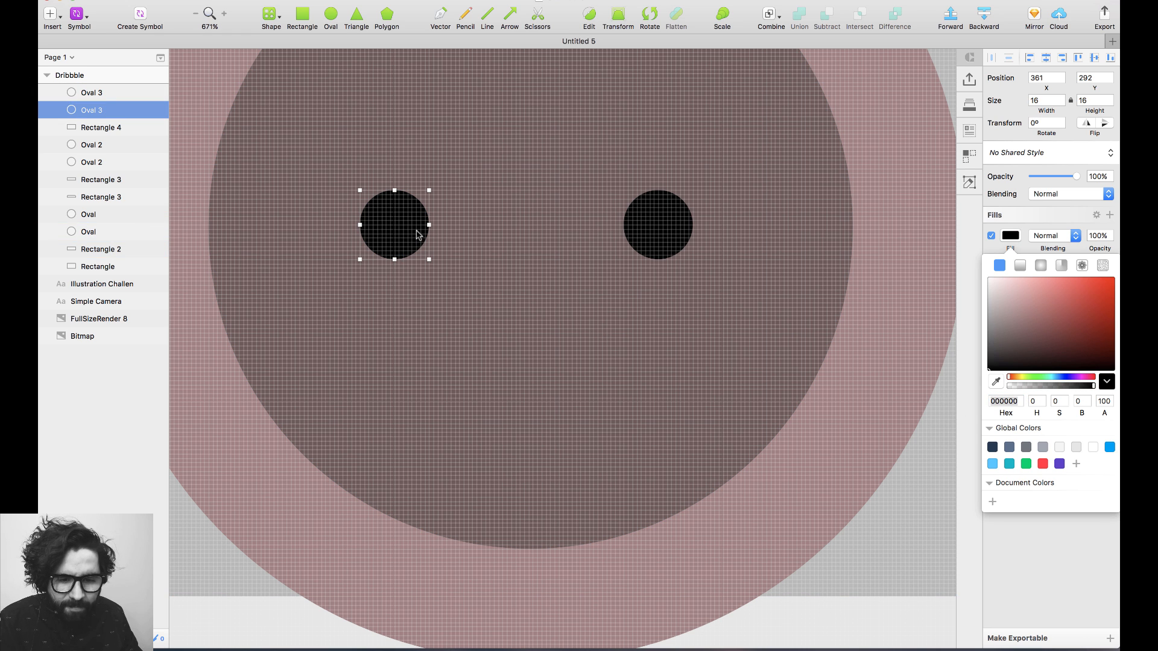
click(661, 225)
key(Delete)
Add a 14 px copy of the black eye circle overlapping the eye's lower-left edge at X 357, Y 300.
click(406, 222)
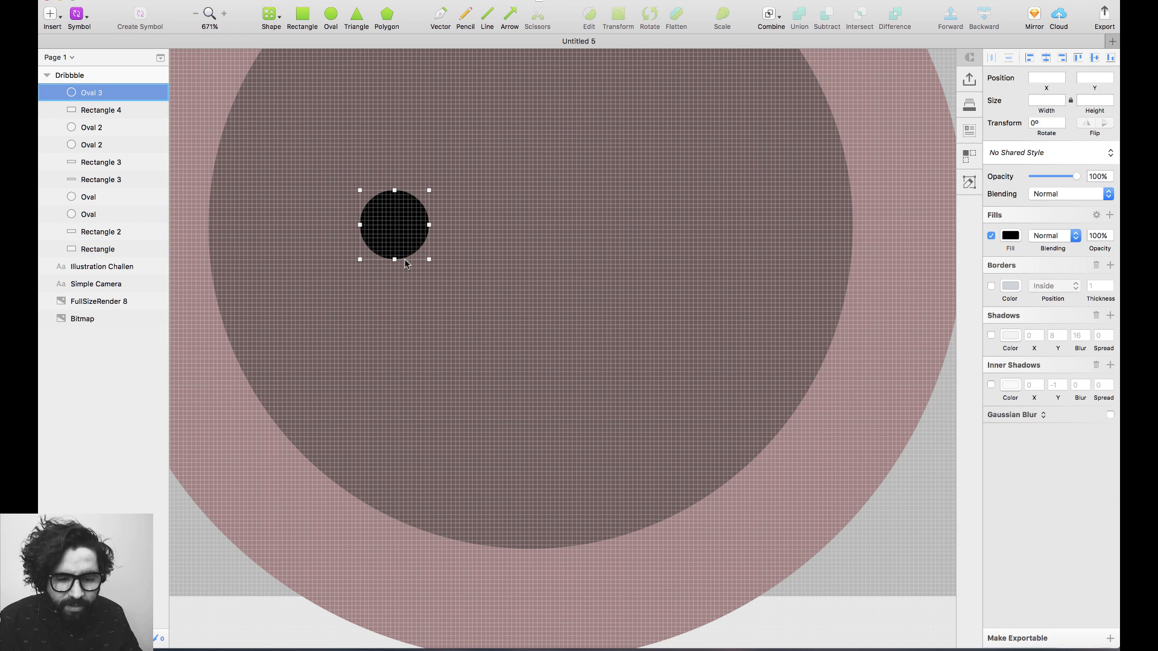
alt+drag(404, 232, 380, 261)
alt+shift+drag(404, 224, 397, 234)
key(Right)
key(Up)
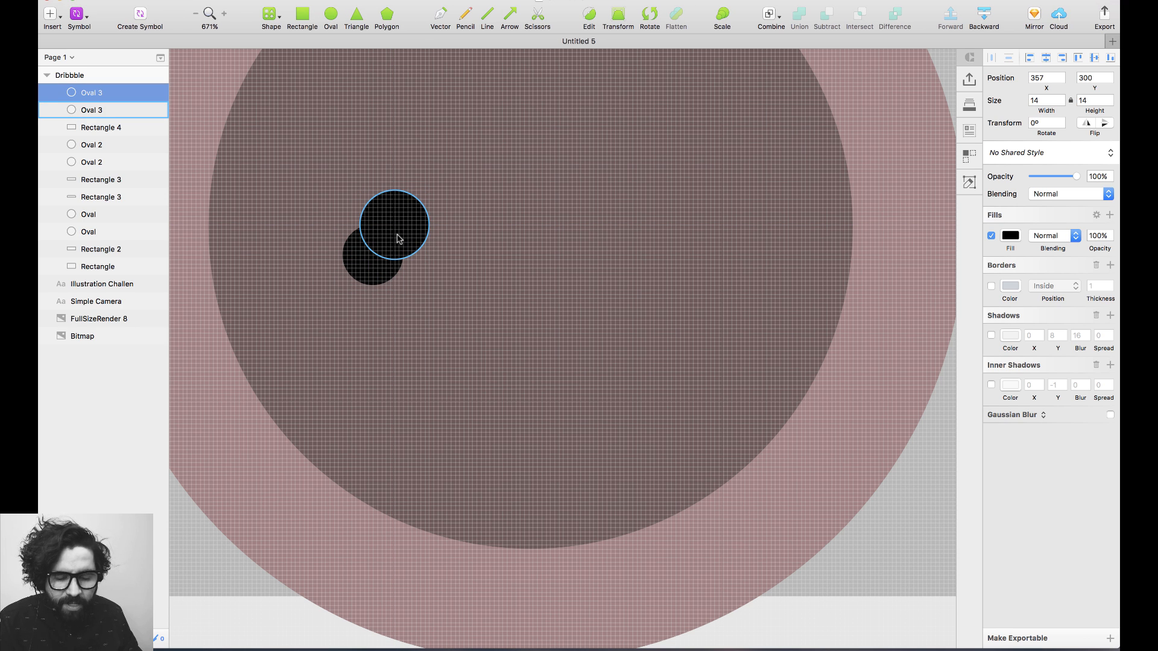
Fill the 14 px circle with white and place a copy of it over the eye's upper-right edge.
click(1011, 235)
drag(1011, 312, 983, 276)
click(364, 262)
drag(452, 185, 441, 204)
Mask the two white highlight circles with the black eye circle.
shift+click(372, 261)
shift+click(381, 208)
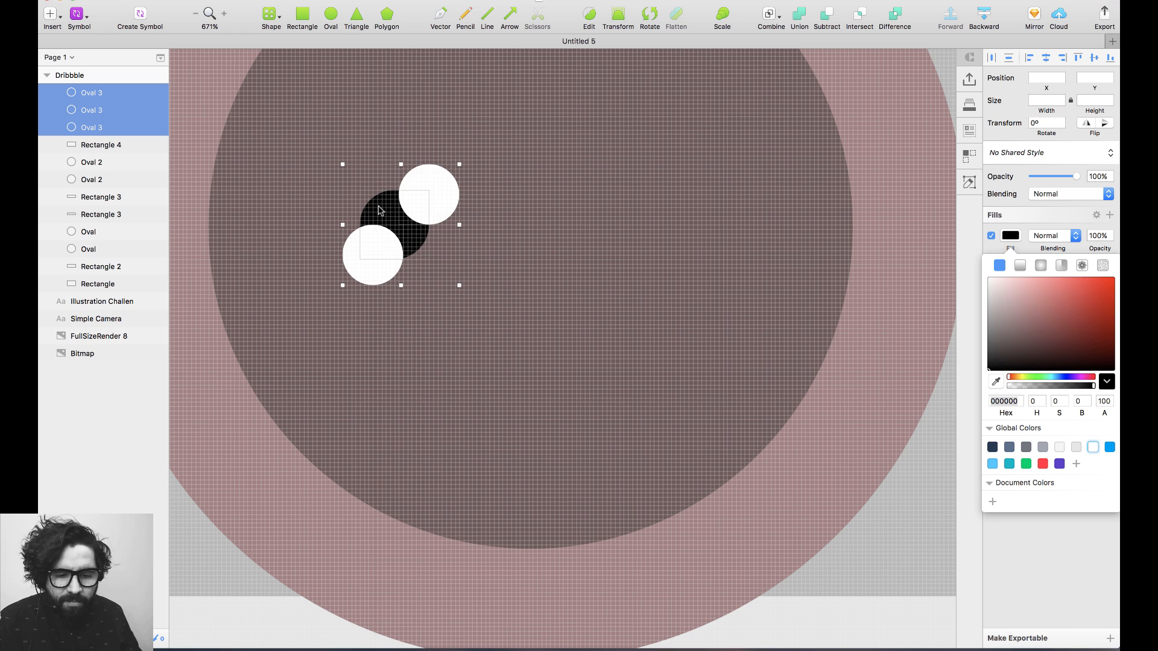
right_click(379, 210)
click(443, 471)
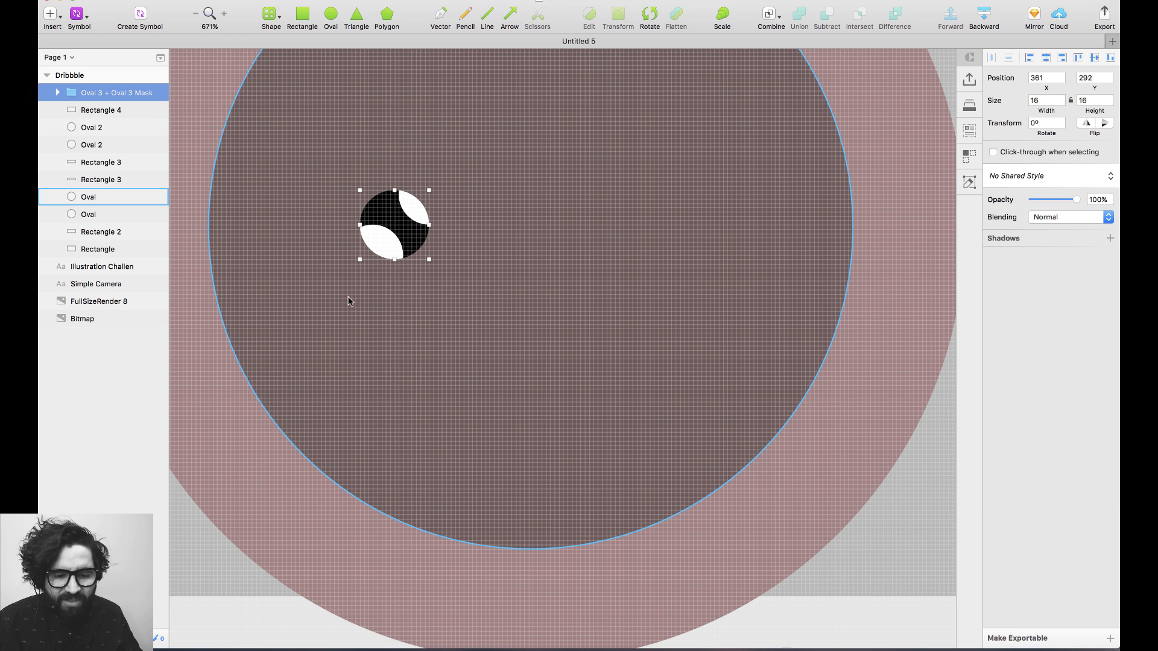
Resize both white highlight circles inside the eye mask to 8 px.
double_click(388, 248)
shift+click(416, 212)
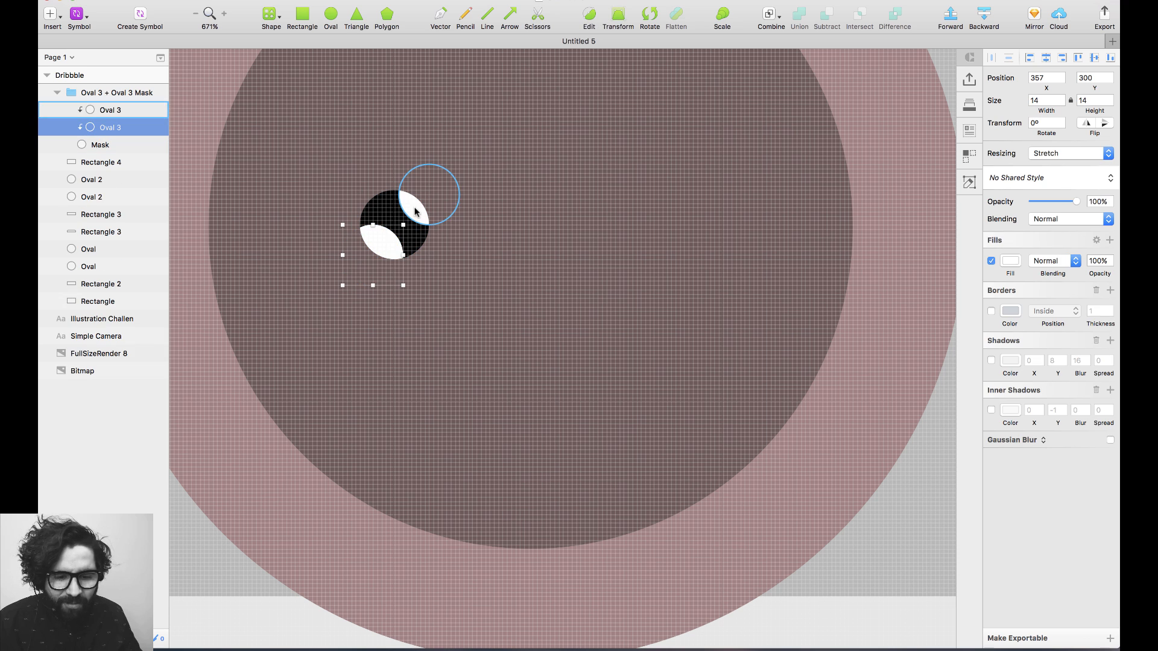
key(BackSpace)
key(BackSpace)
text(11)
key(Return)
key(Down)
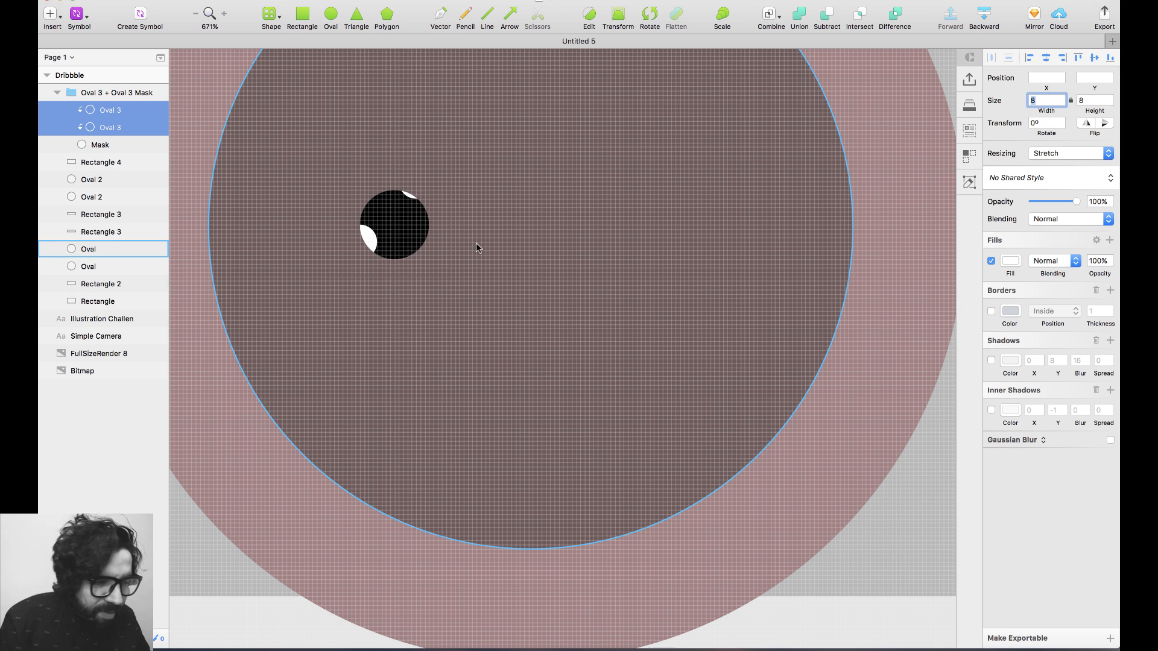
Reposition the two 8 px highlights inward so that more of each falls inside the eye.
click(446, 311)
click(368, 241)
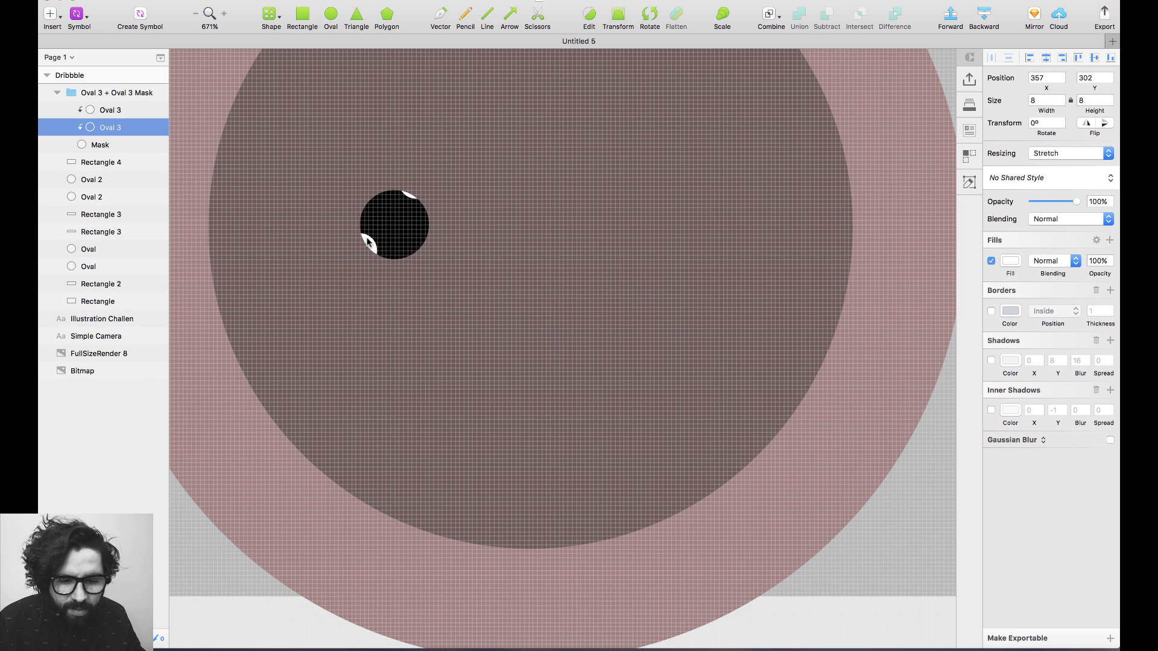
click(405, 194)
click(407, 195)
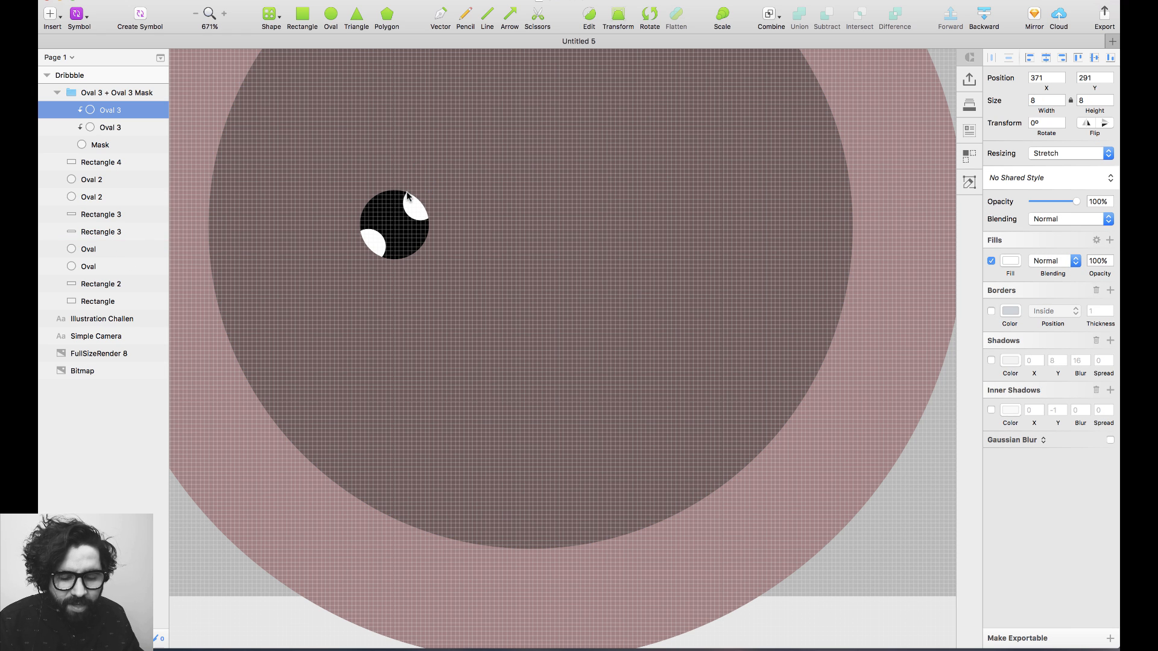
Shrink the eye's lower-left highlight to 4 px and nudge it inward to X 362, Y 302.
click(461, 339)
key(super+minus)
key(super+minus)
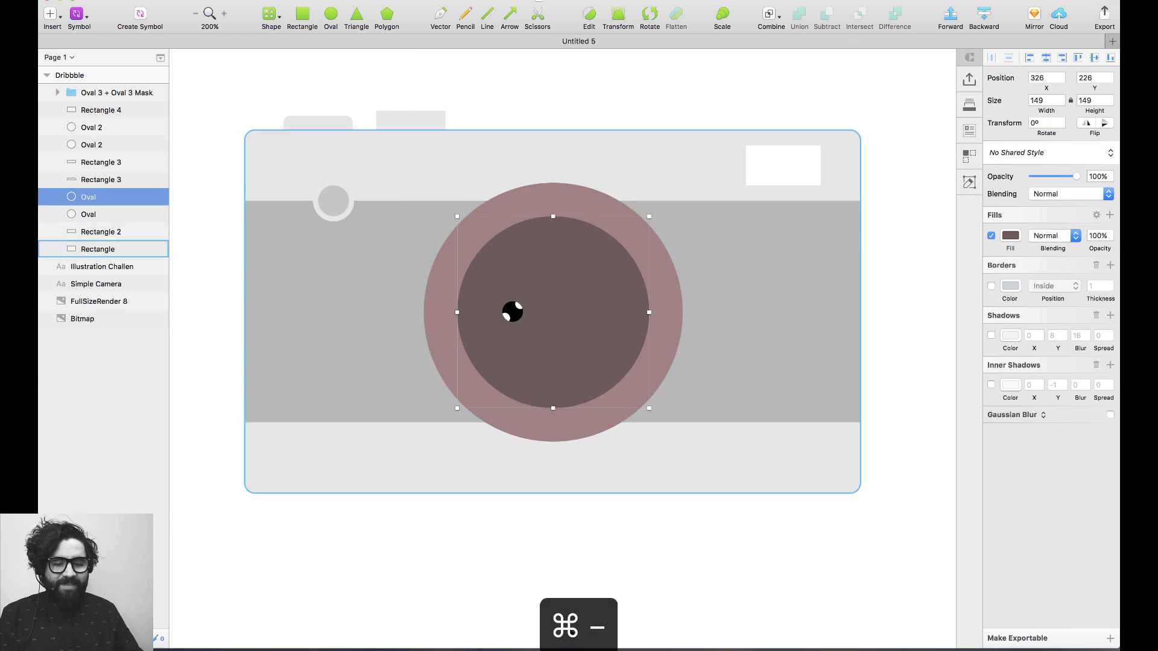
click(609, 603)
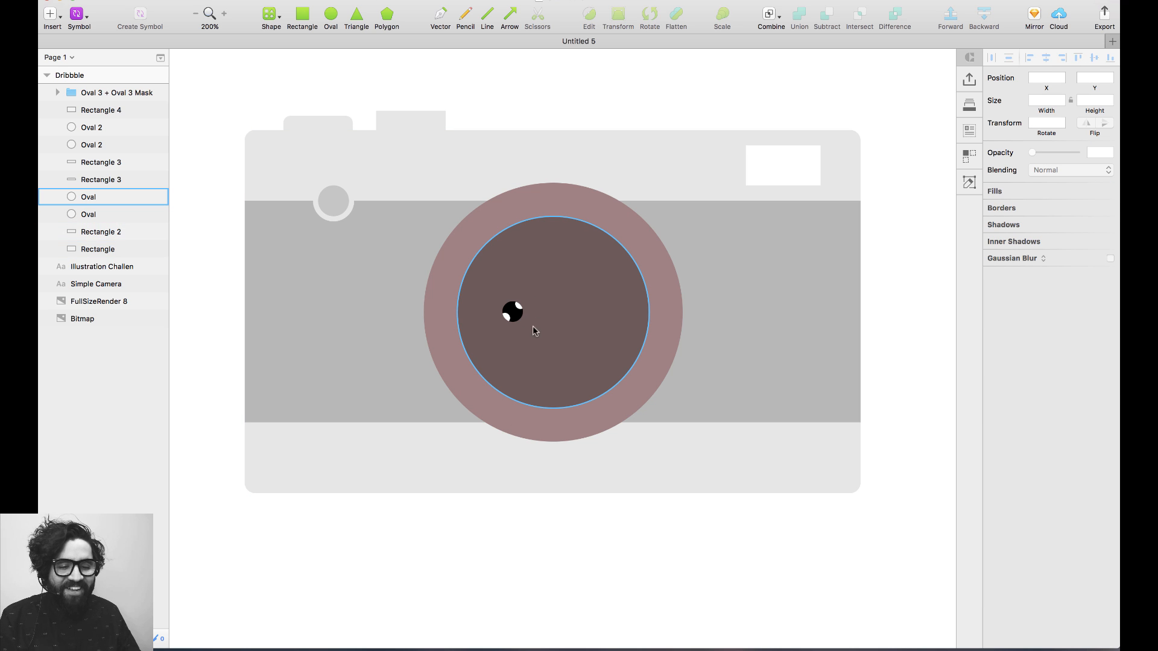
drag(480, 261, 585, 416)
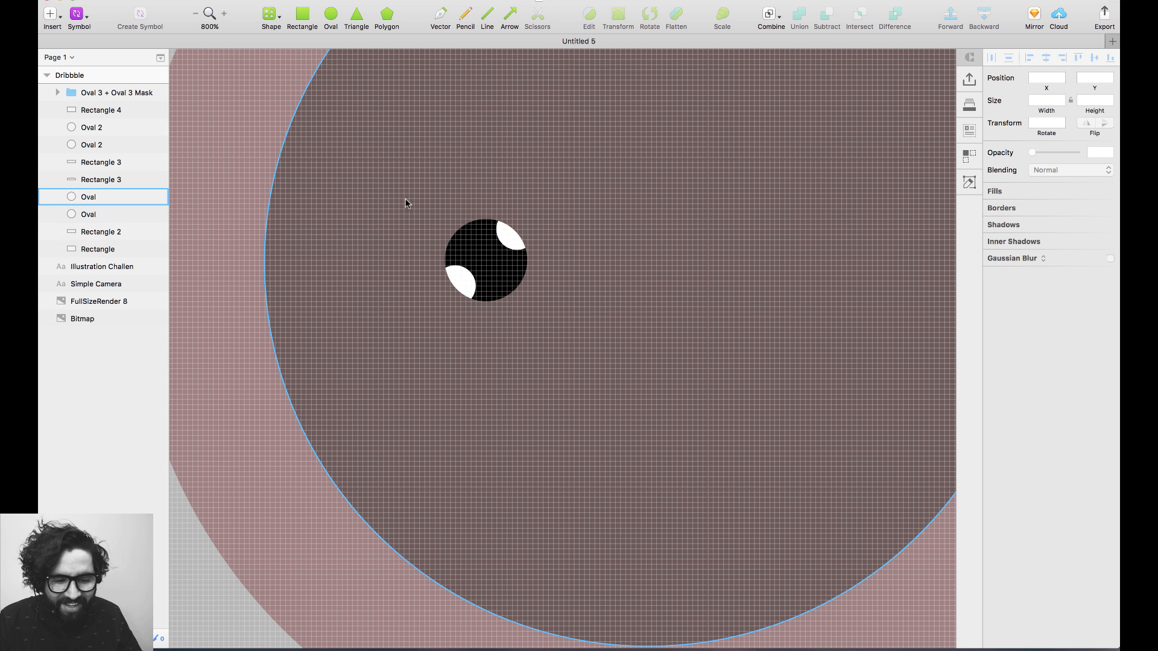
click(465, 277)
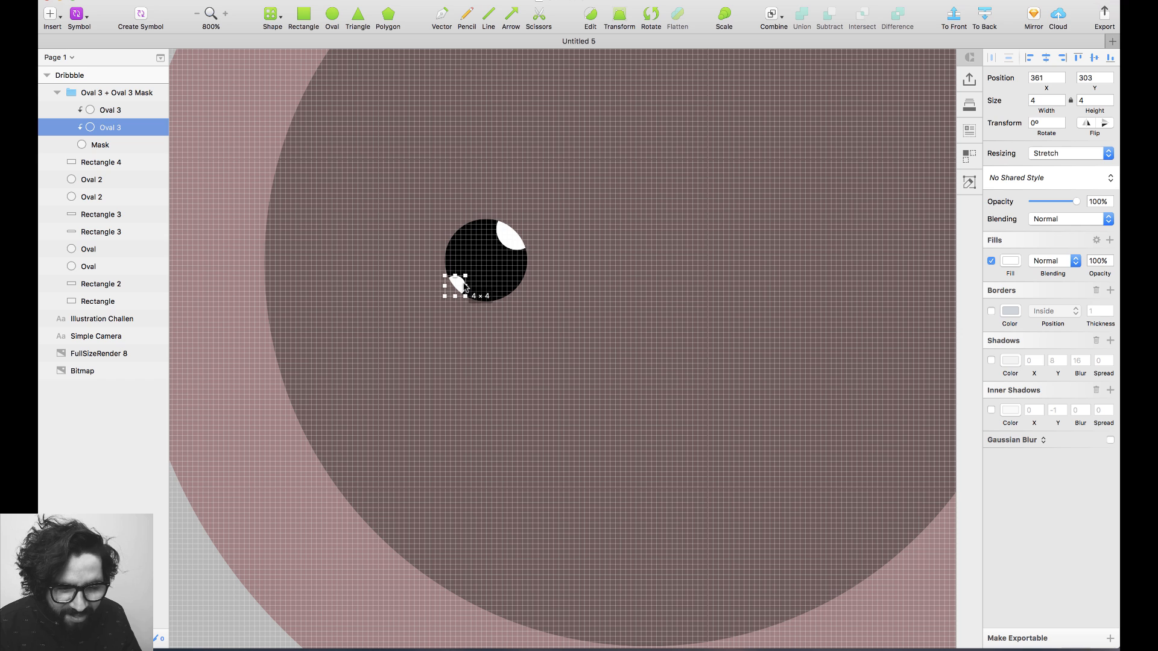
key(Right)
key(Up)
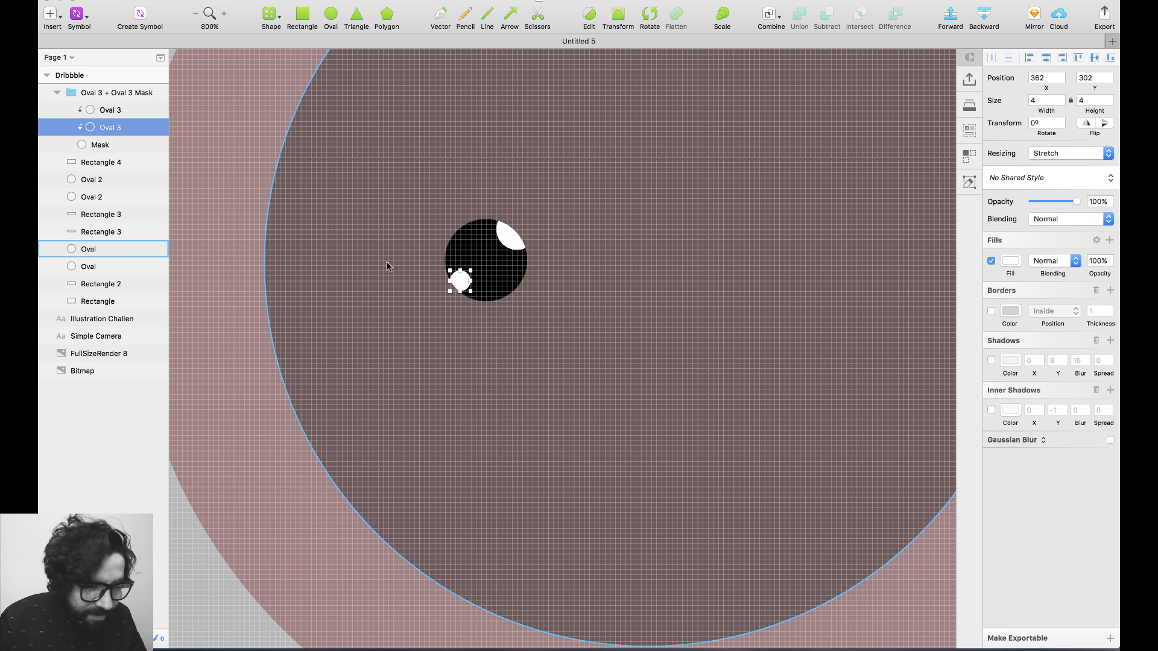
Set the eye's upper-right highlight to 6 px and nudge it inward to X 370, Y 294.
click(511, 235)
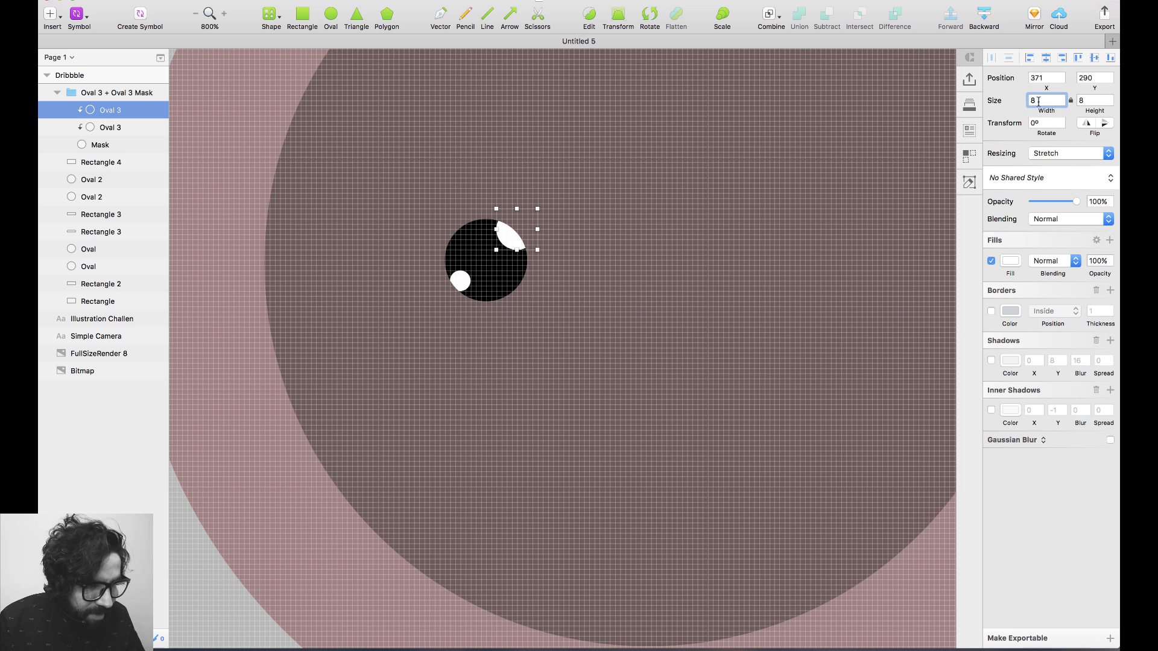
text(6)
key(Return)
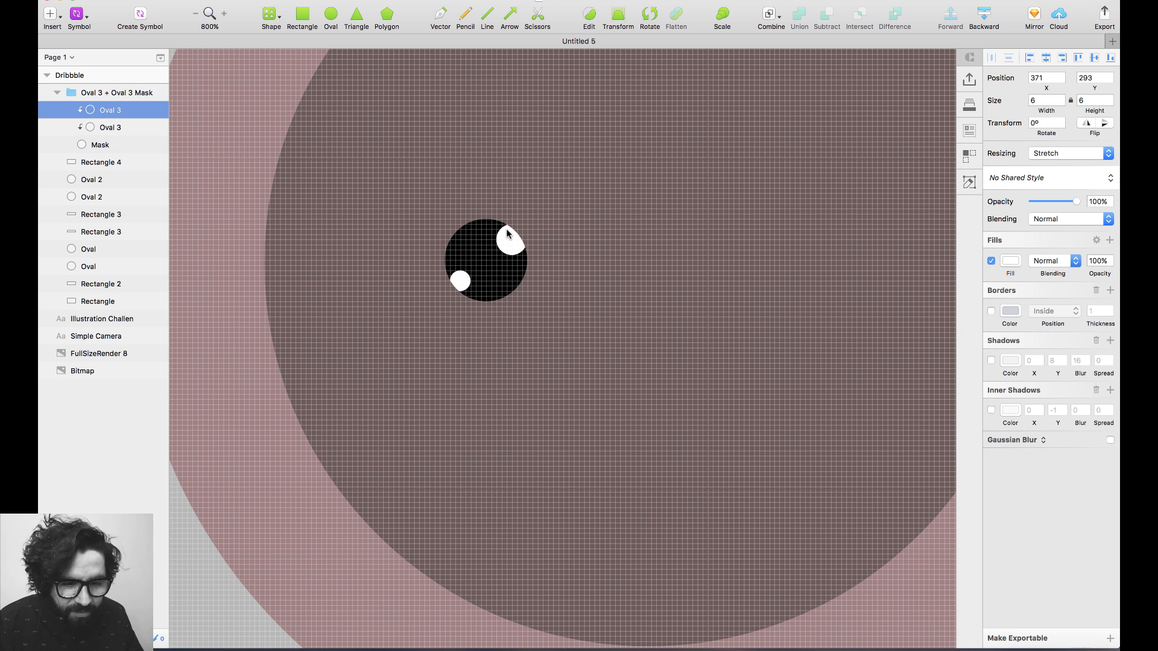
key(Left)
key(Down)
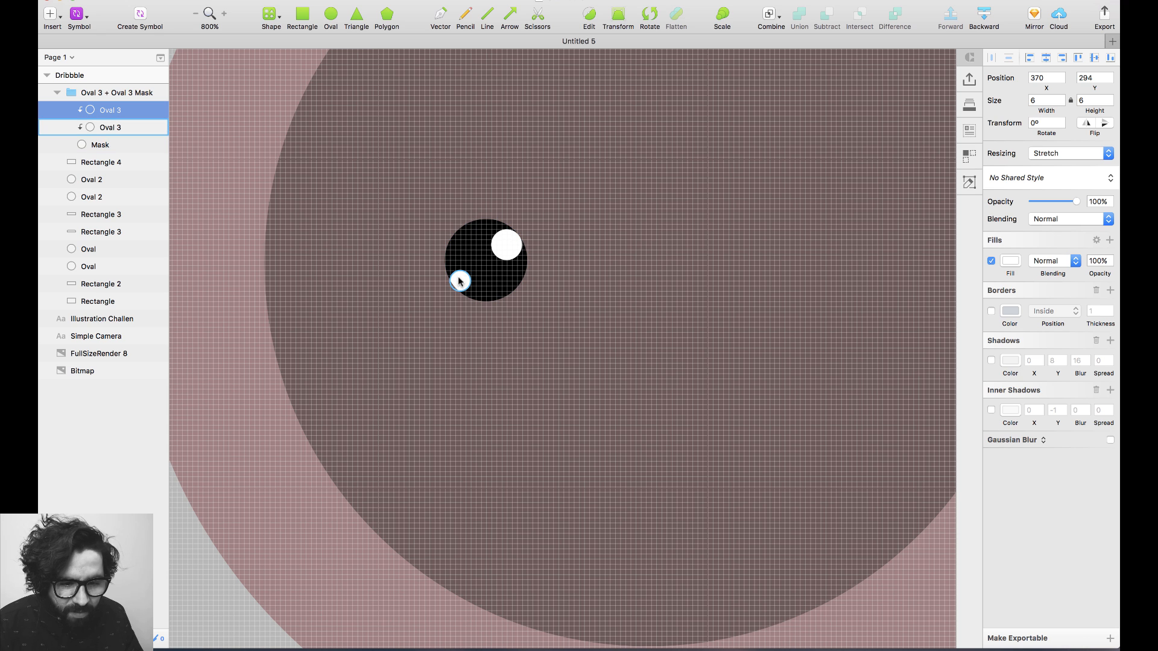
click(460, 279)
key(Right)
key(Up)
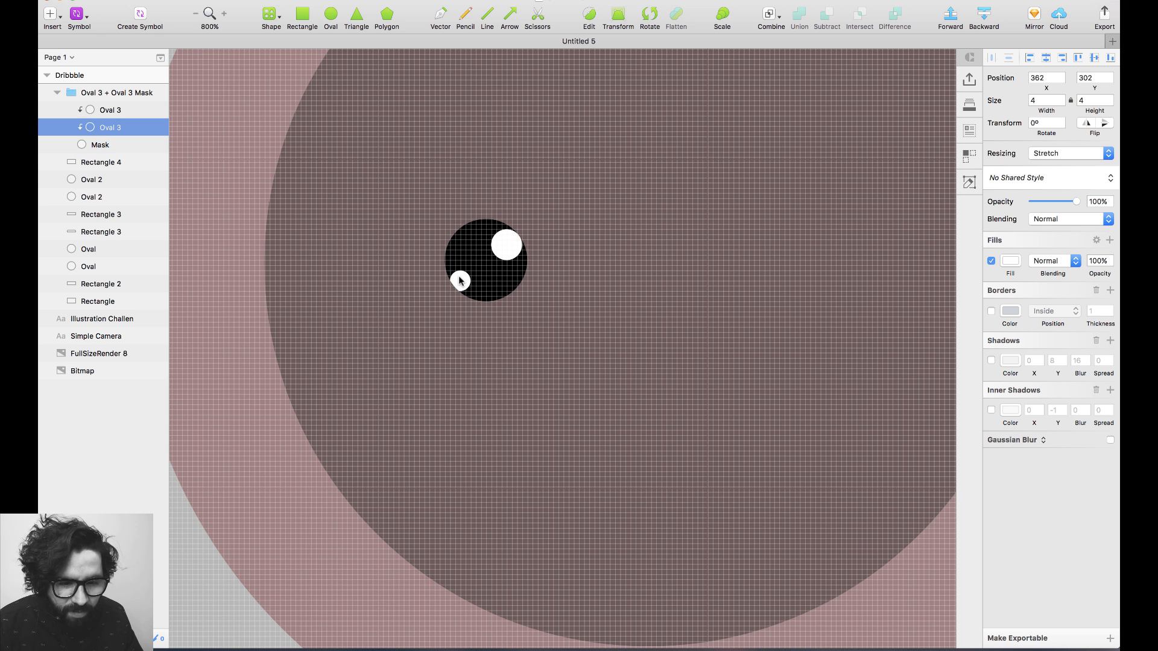
Scale the whole masked eye group to 20 px wide.
key(super+minus)
key(super+minus)
key(super+minus)
click(560, 476)
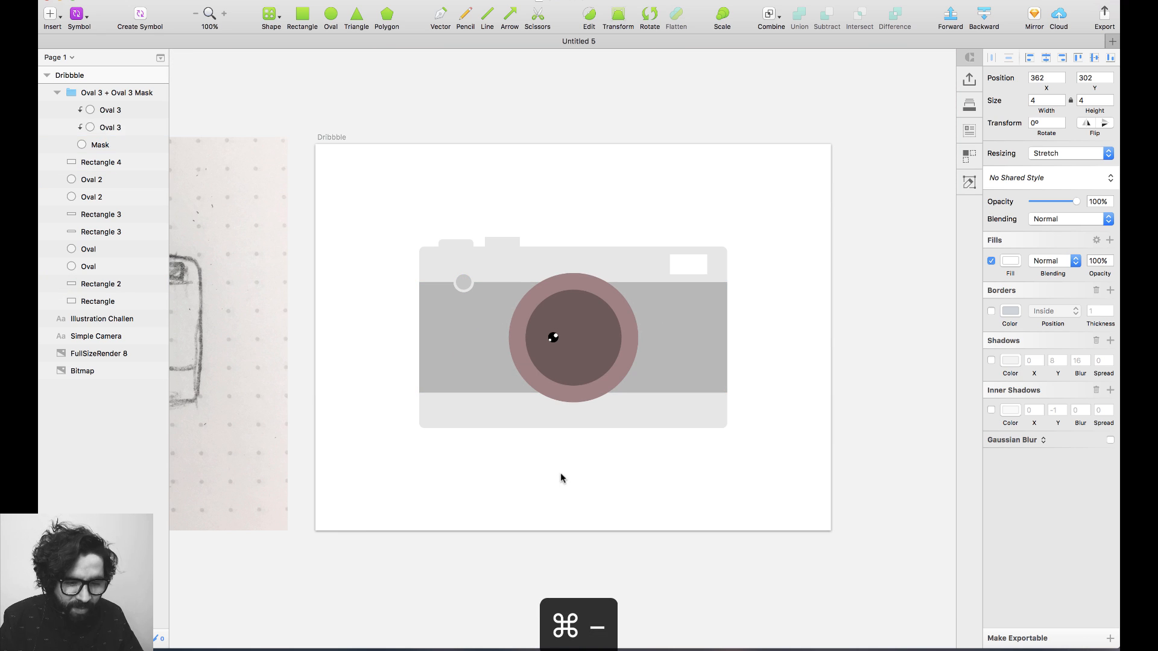
scroll(653, 483, up, 5)
click(465, 271)
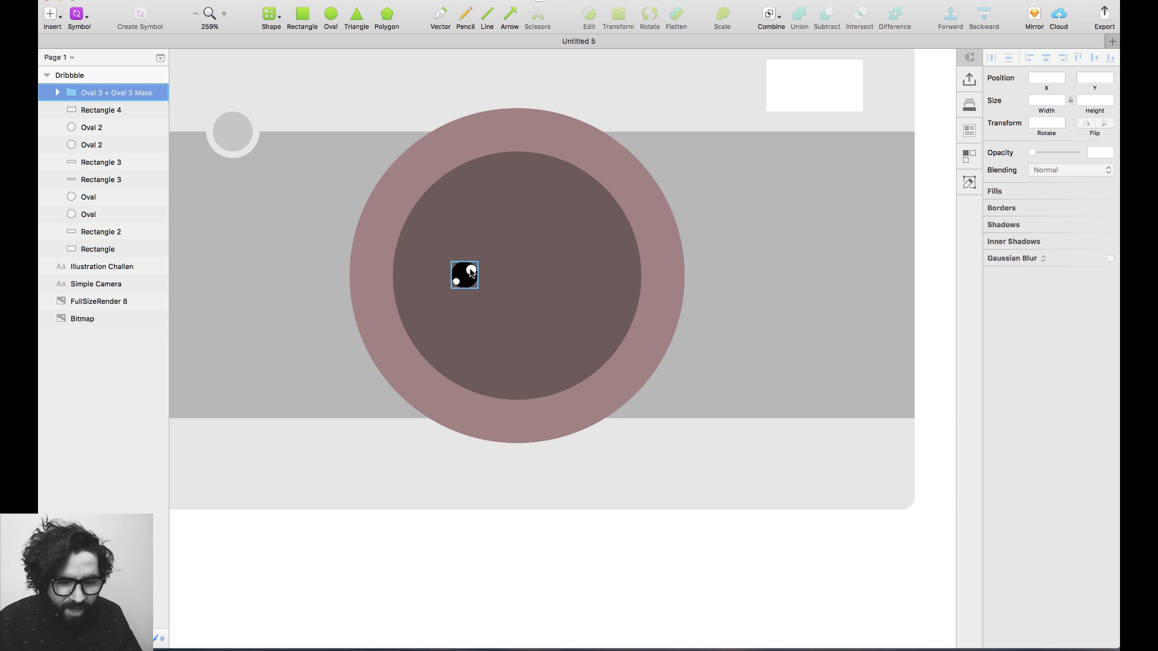
key(shift+super+Up)
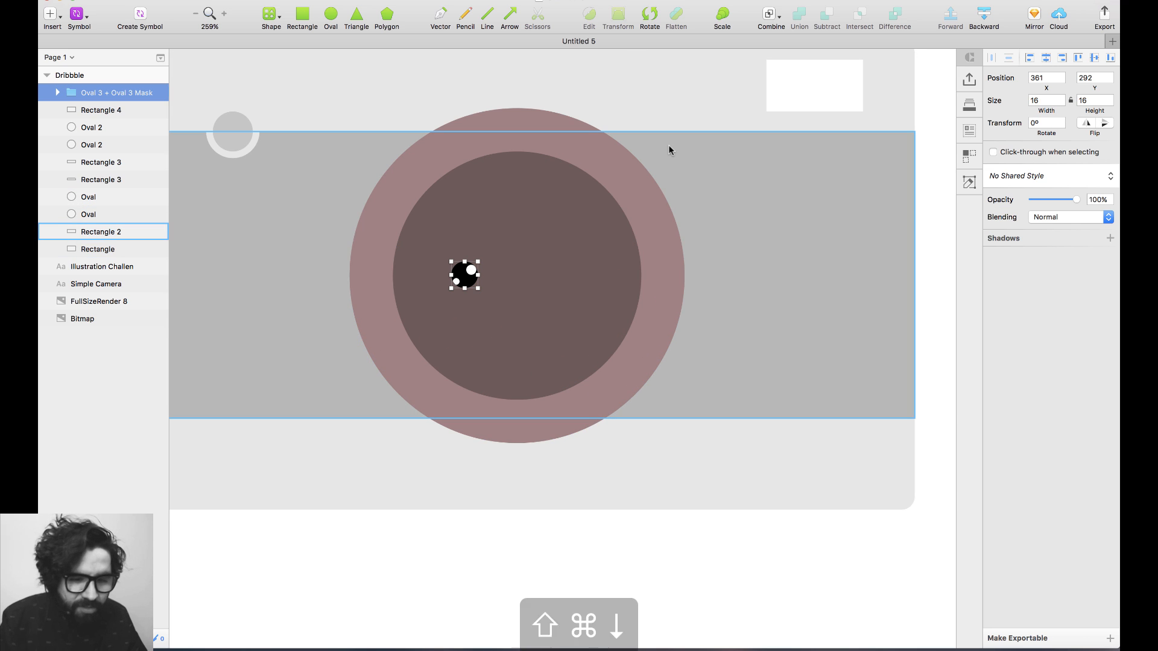
click(722, 15)
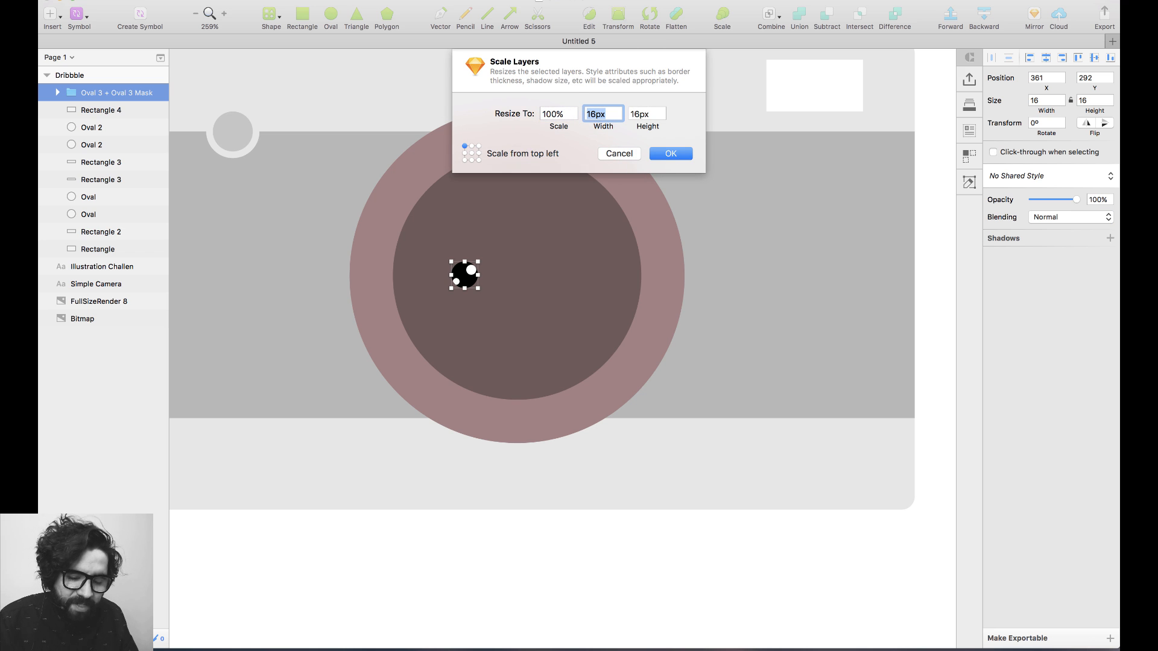
text(22)
key(Return)
click(479, 536)
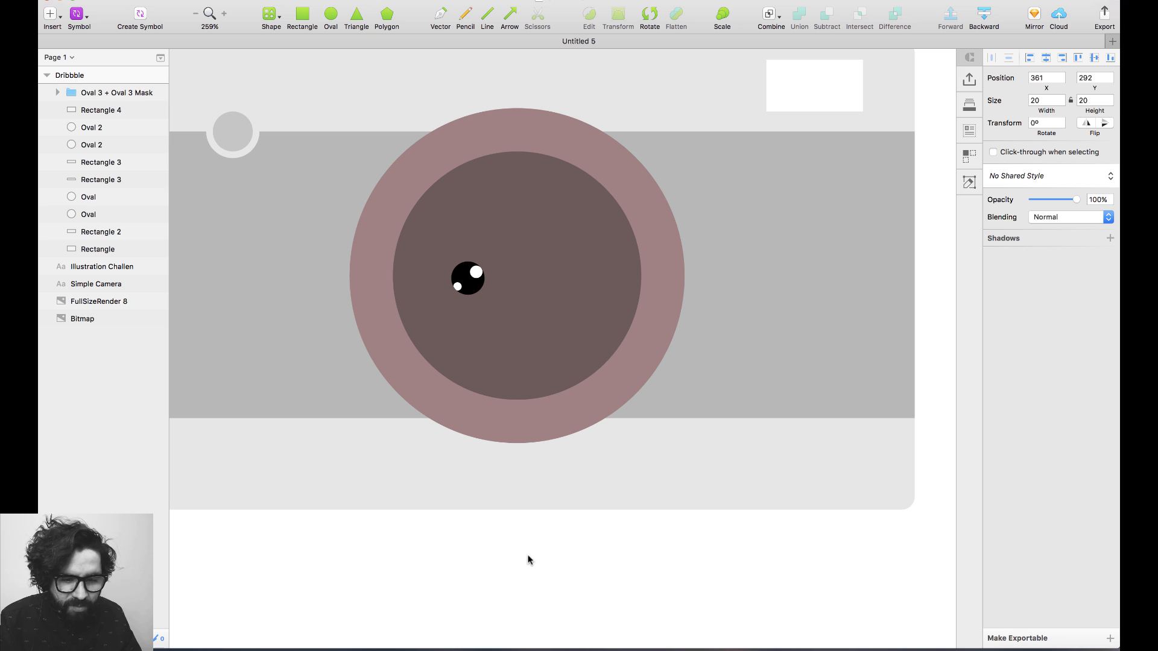
Duplicate the finished eye group and place the copy level with it as the right eye.
click(478, 278)
drag(478, 278, 572, 284)
click(550, 551)
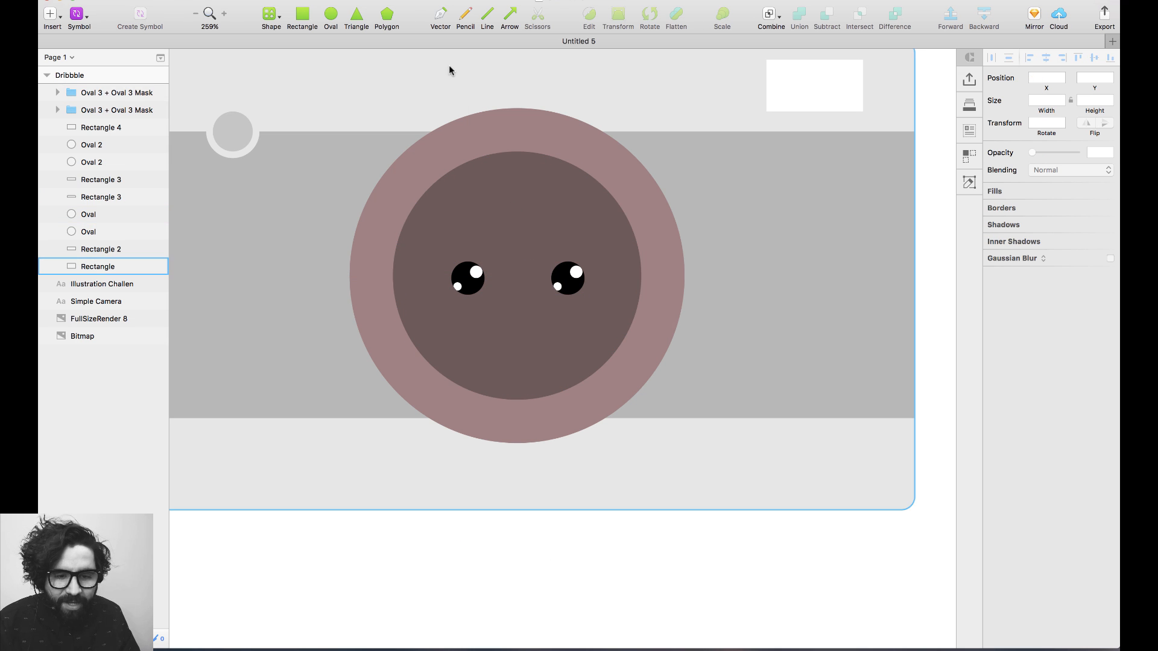
Draw a 24 px circle centred below the eyes and cut away its upper half to form a mouth.
click(330, 15)
mouse_move(517, 311)
mouse_down()
mouse_move(575, 273)
mouse_move(527, 314)
mouse_up()
key(super+equal)
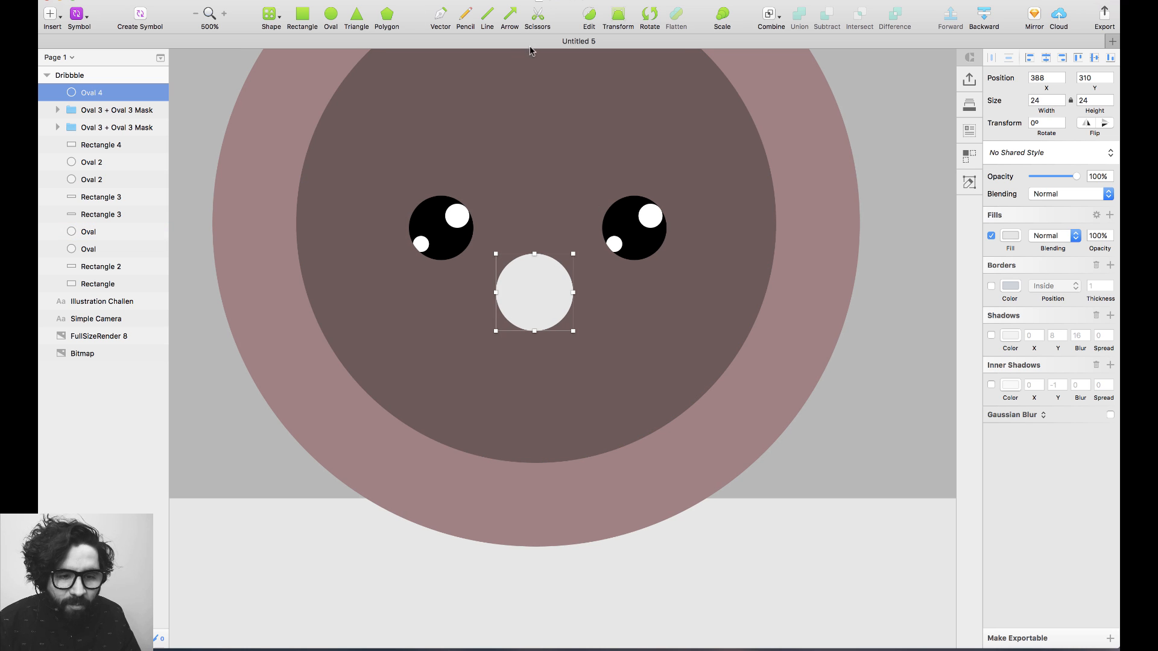
click(538, 22)
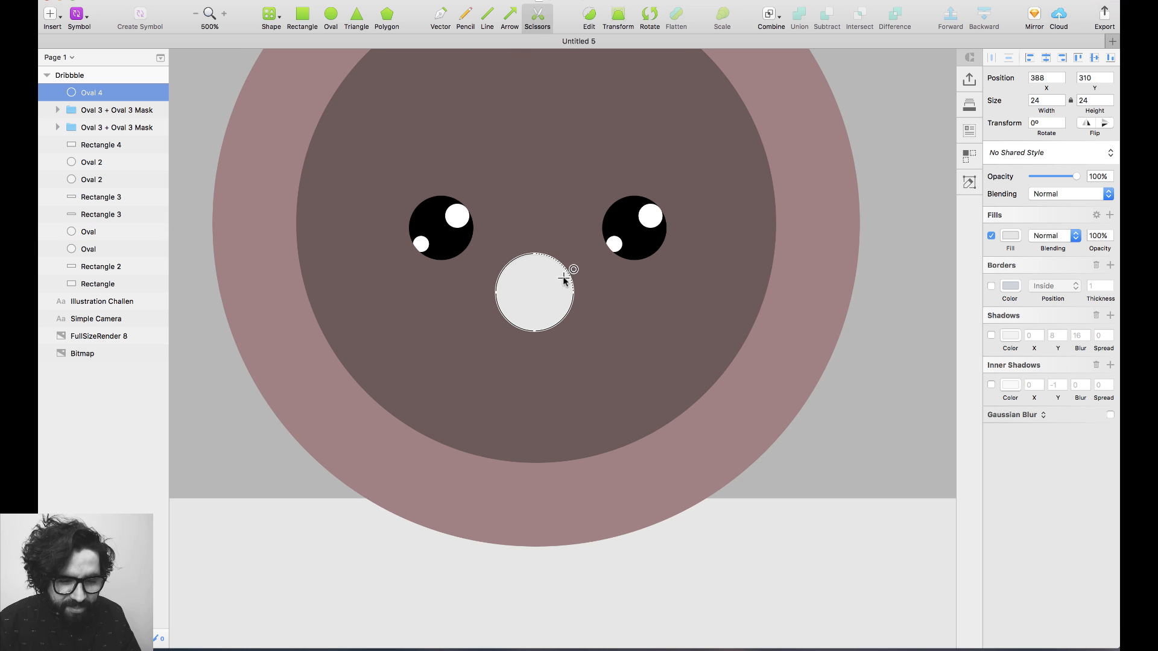
click(509, 269)
key(Escape)
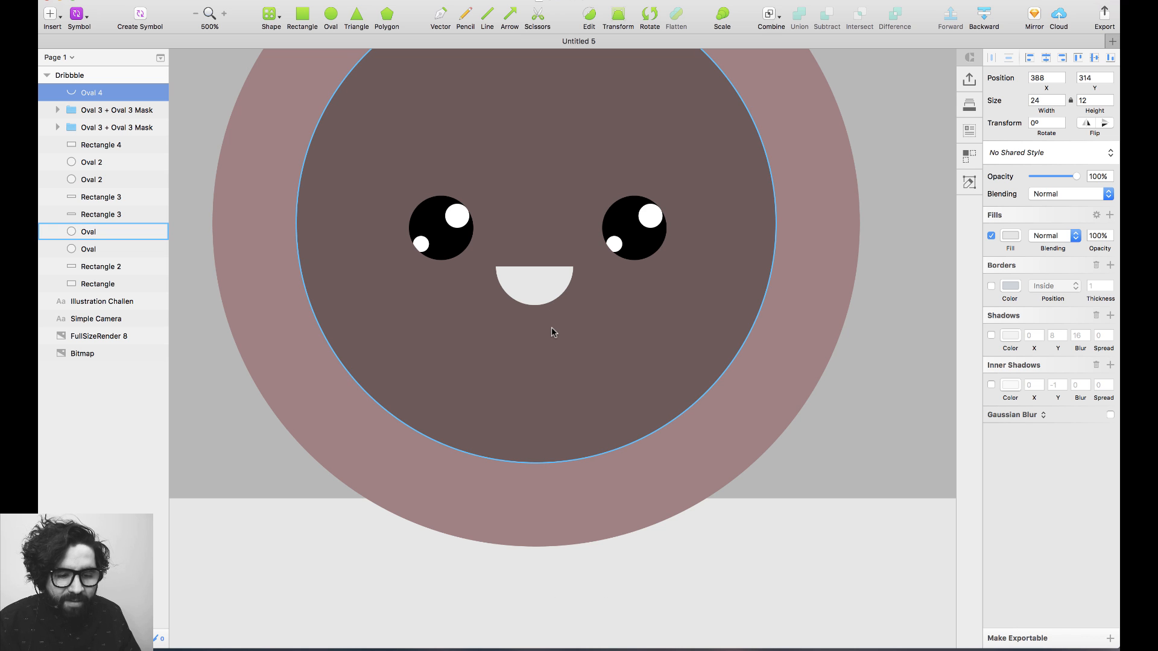
Enlarge the half-circle mouth to 40 by 20 px, centred beneath the eyes, and fill it with near-black 191919.
key(shift+super+Down)
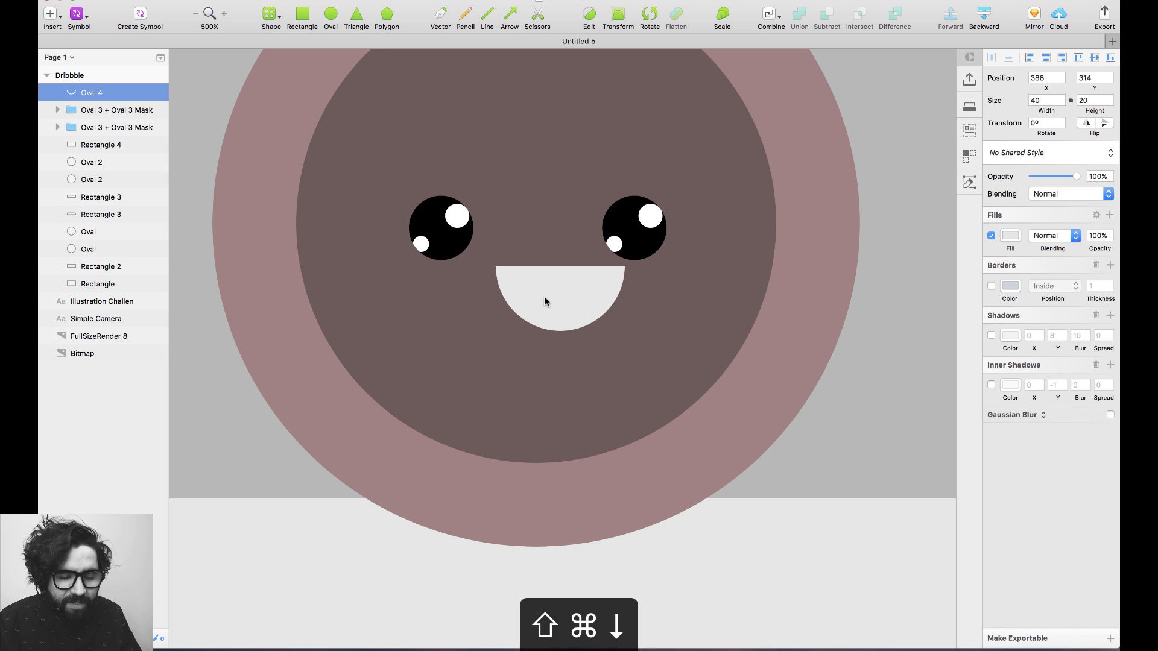
drag(576, 302, 550, 321)
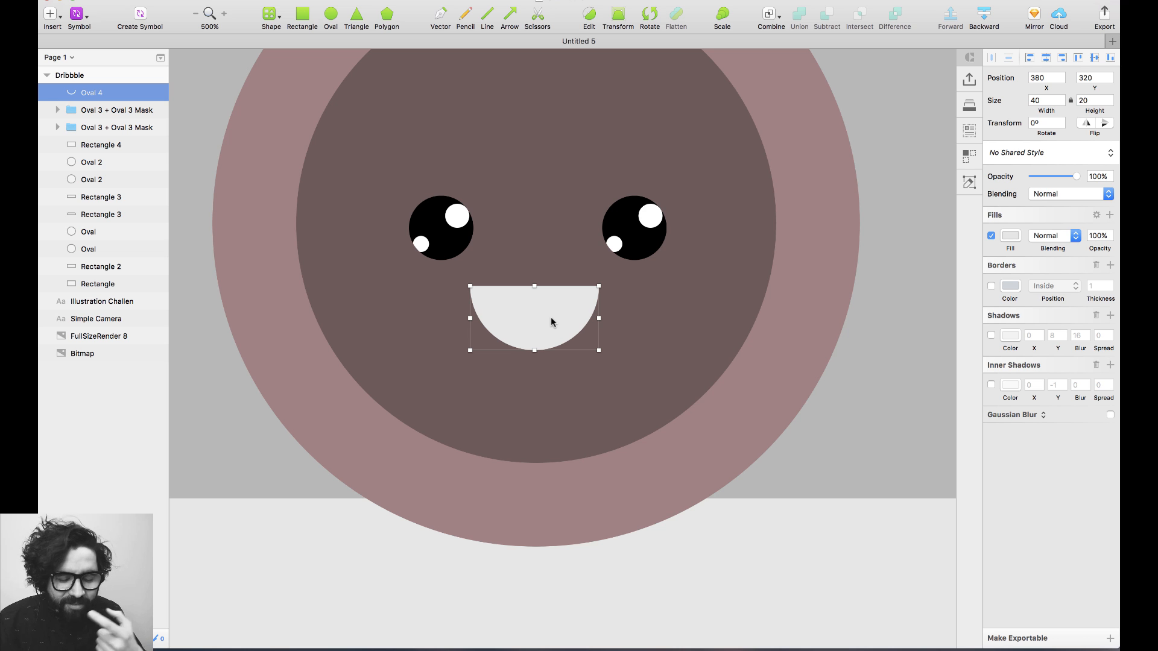
click(1013, 236)
mouse_move(998, 355)
mouse_down()
mouse_move(990, 344)
mouse_move(980, 365)
mouse_up()
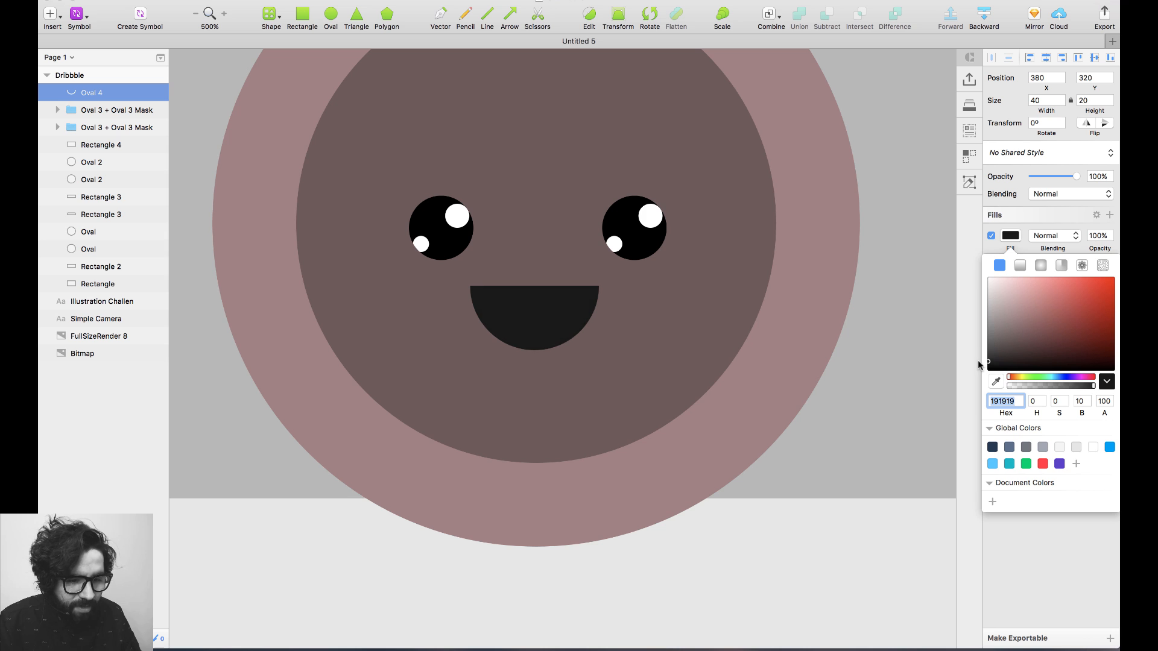
Draw two overlapping 26 px circles side by side over the mouth's lower part as a tongue, filled with red FF4D4D.
click(331, 13)
drag(505, 357, 500, 334)
shift+click(505, 331)
mouse_move(1068, 278)
mouse_down()
mouse_move(1086, 276)
mouse_move(1076, 267)
mouse_up()
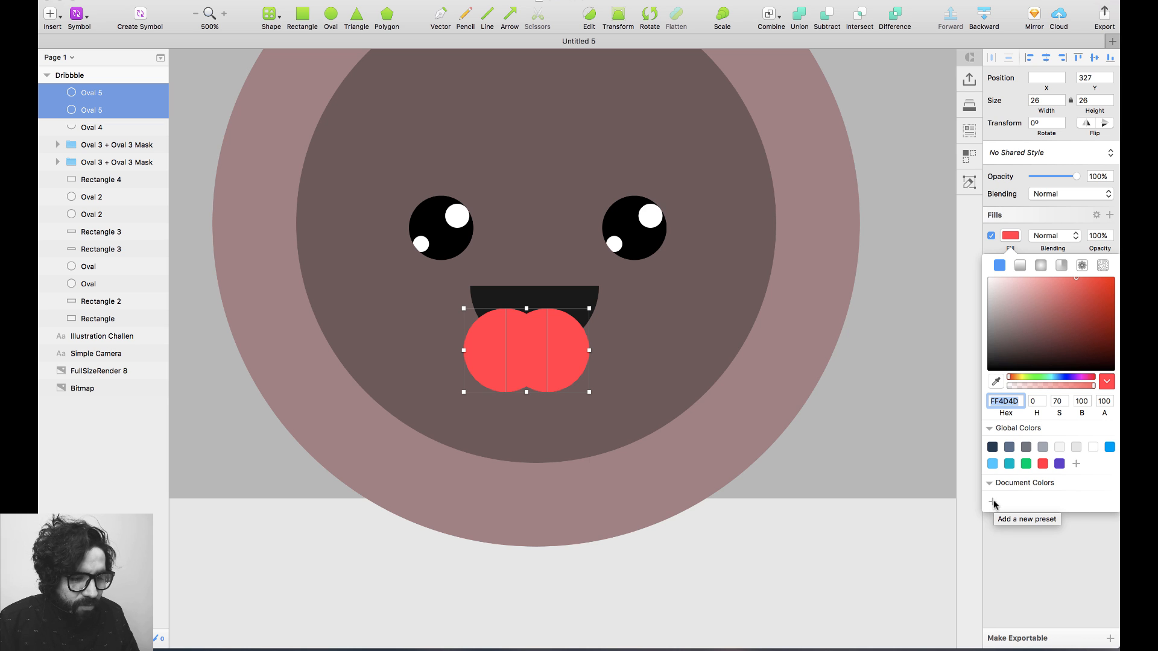
Save the tongue's red FF4D4D as a document colour preset.
click(1077, 154)
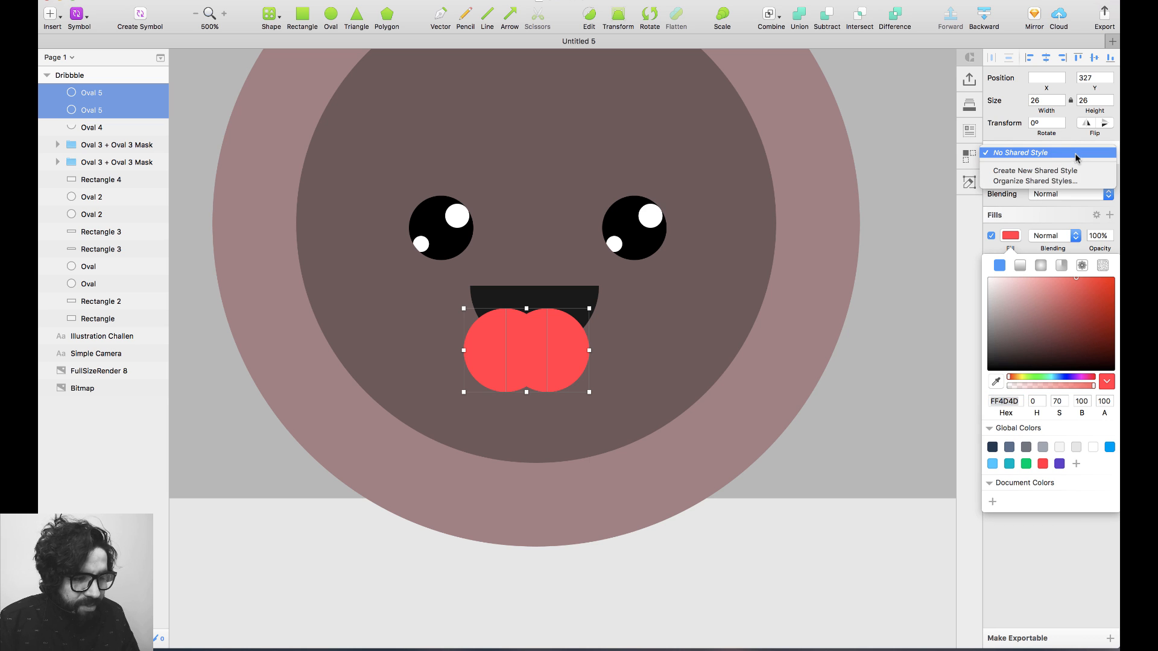
click(992, 502)
click(996, 504)
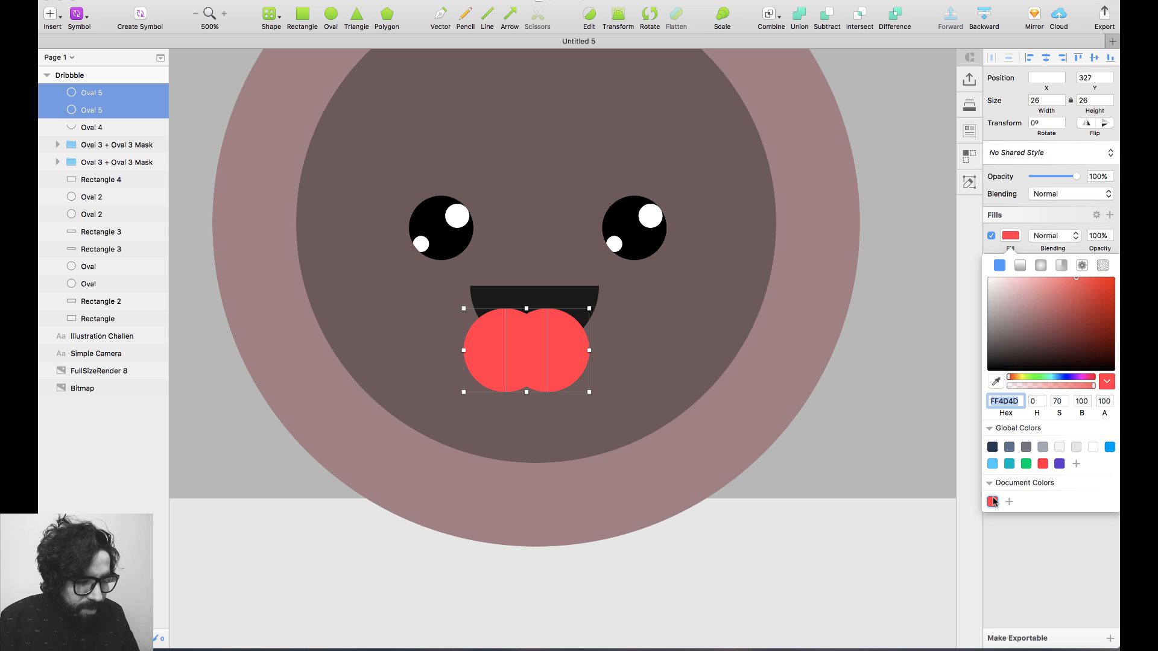
Mask the two red tongue circles with the dark half-circle mouth so the tongue stays inside its outline.
click(555, 347)
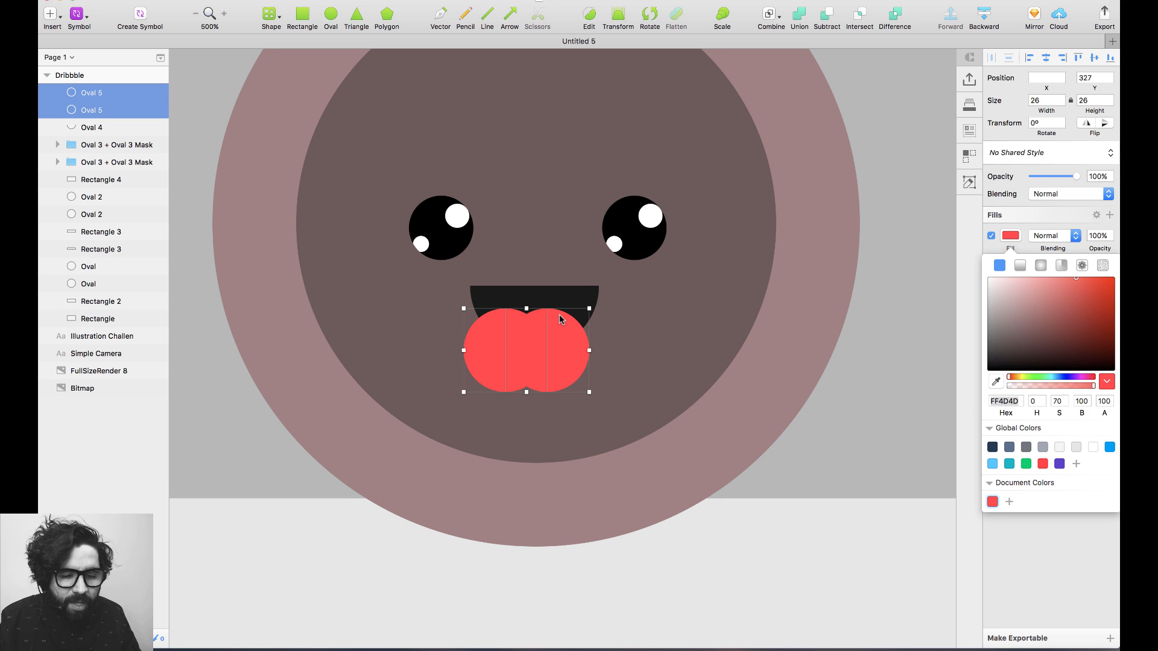
shift+click(557, 298)
right_click(558, 298)
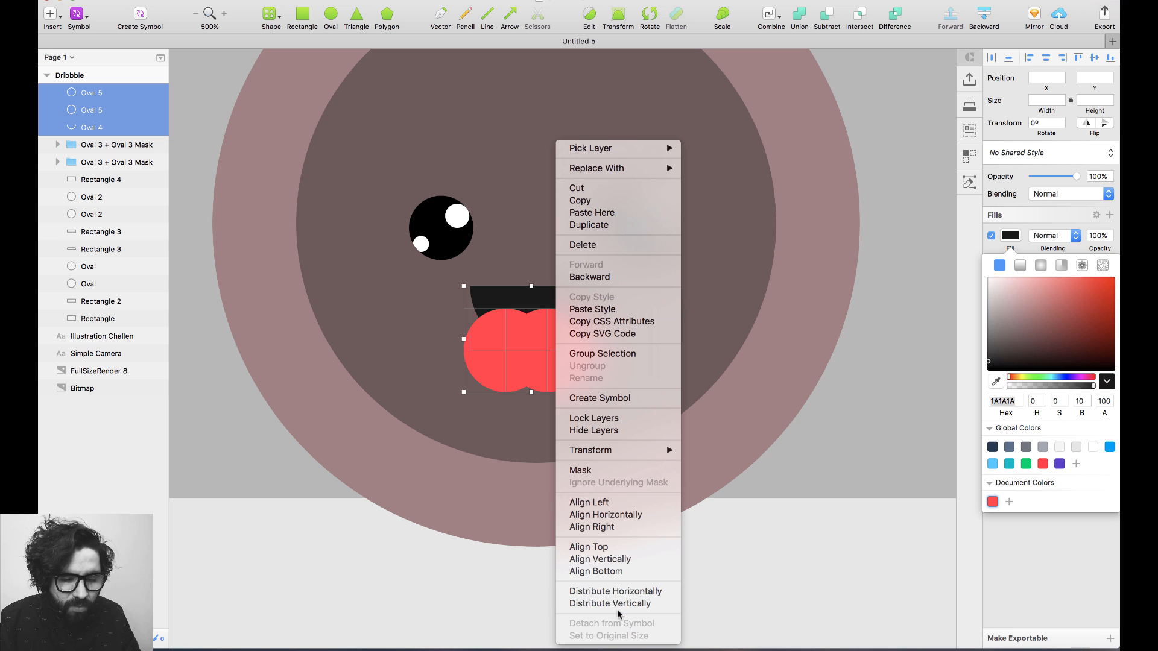
click(624, 471)
key(super+minus)
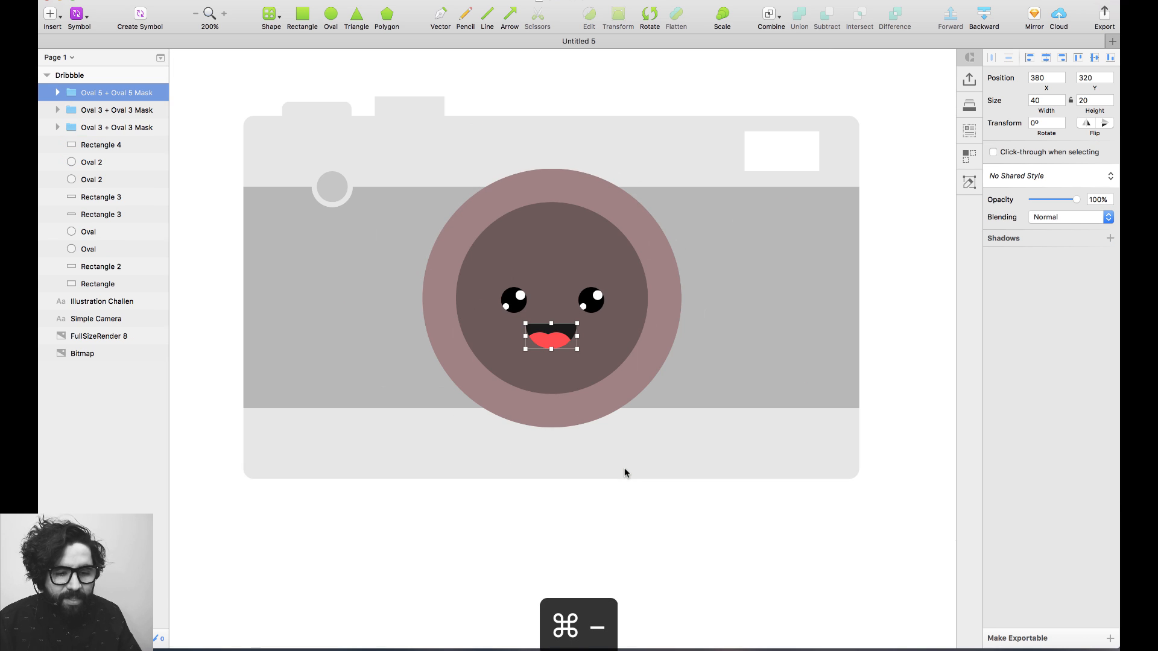
click(649, 561)
key(super+minus)
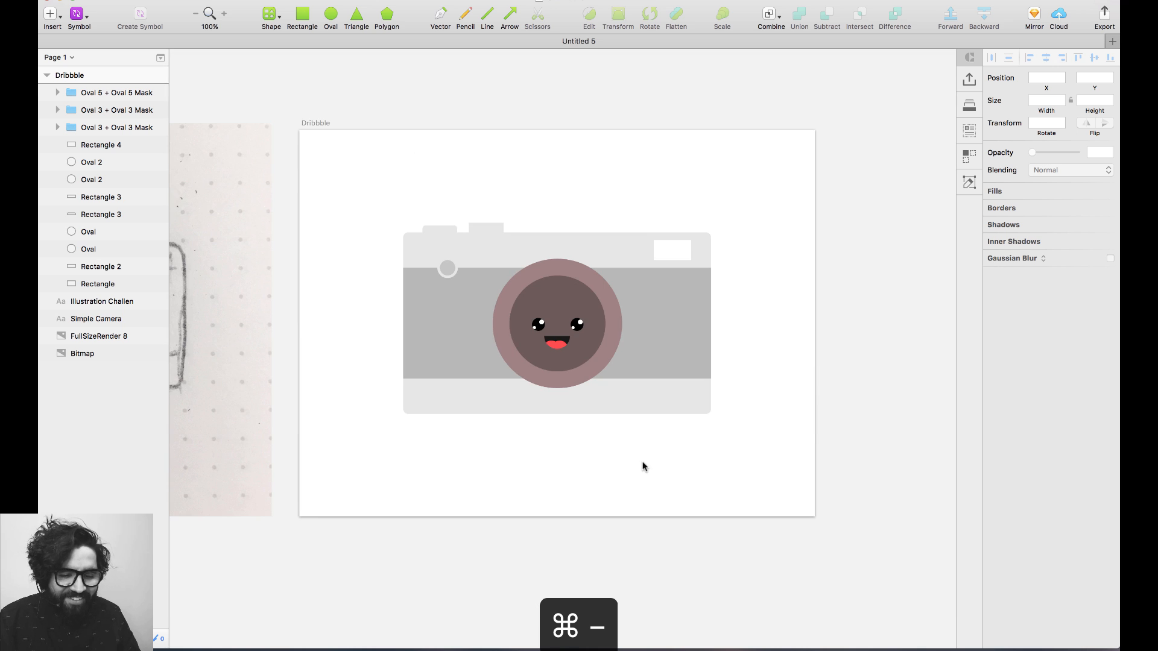
drag(366, 145, 737, 495)
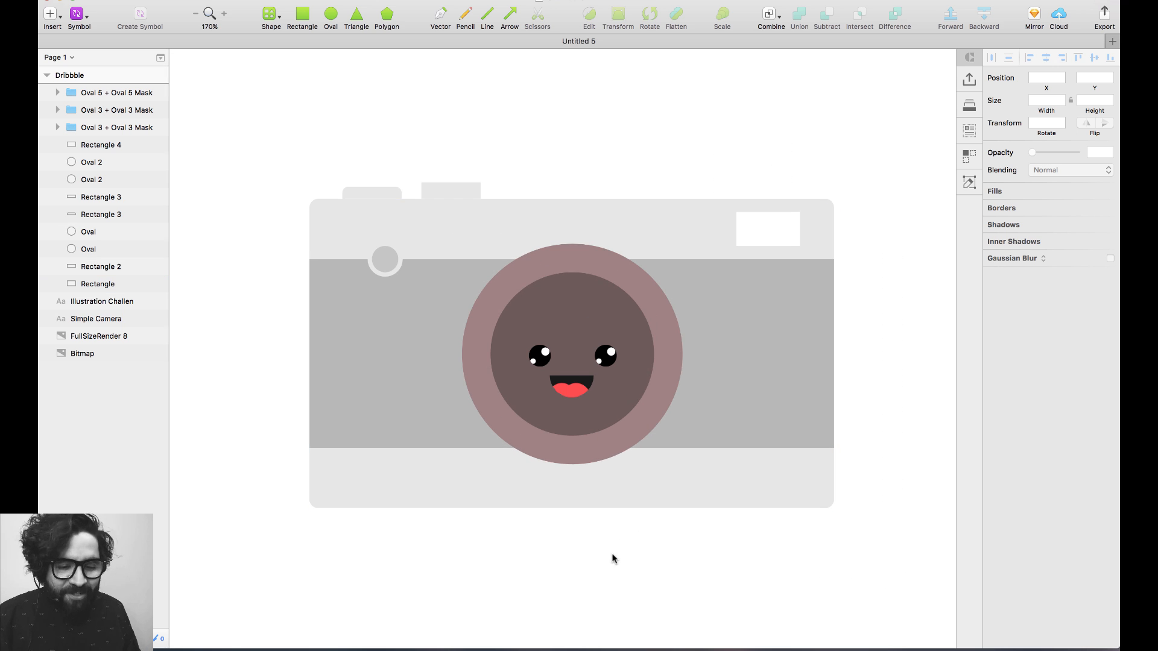
click(584, 257)
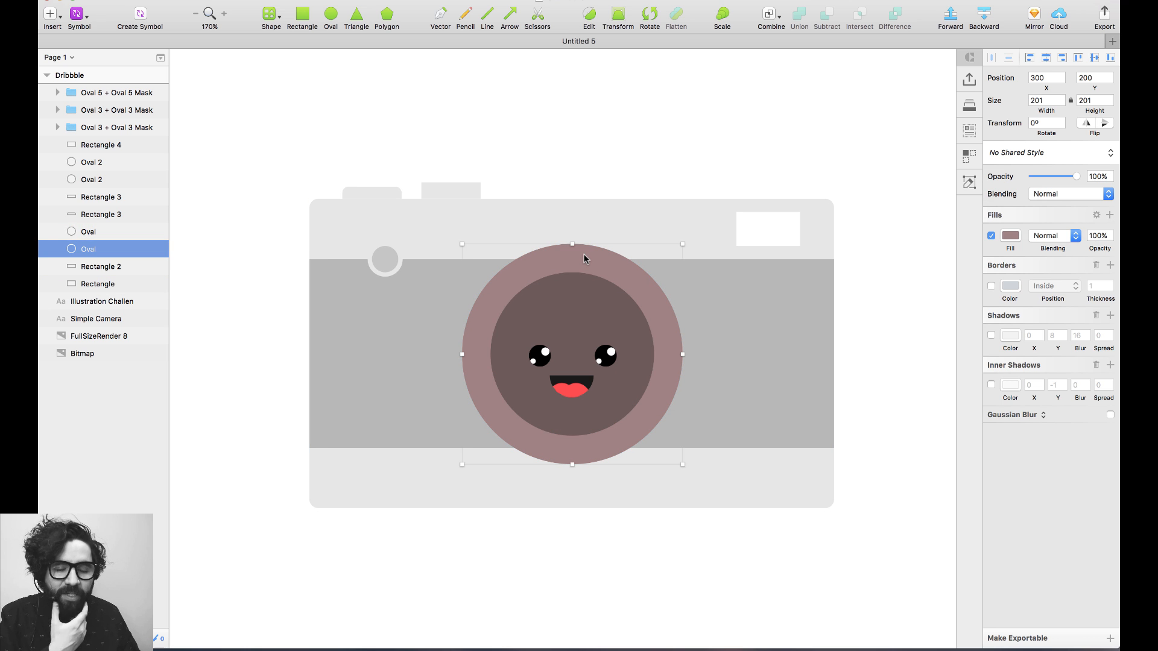
click(578, 155)
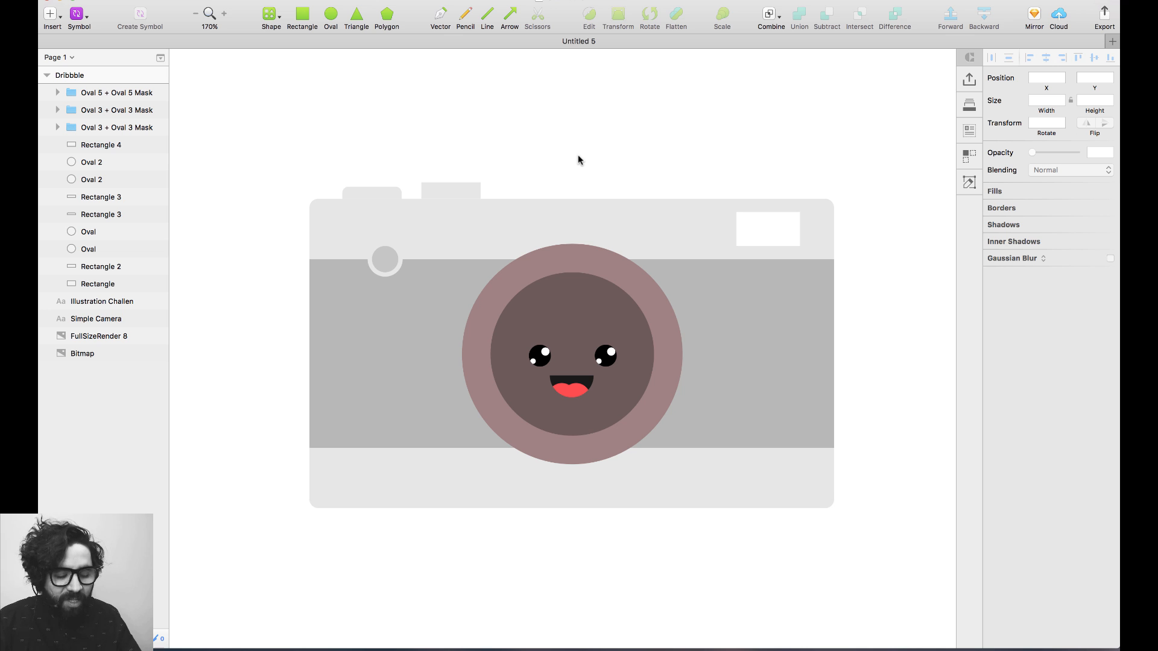
click(559, 225)
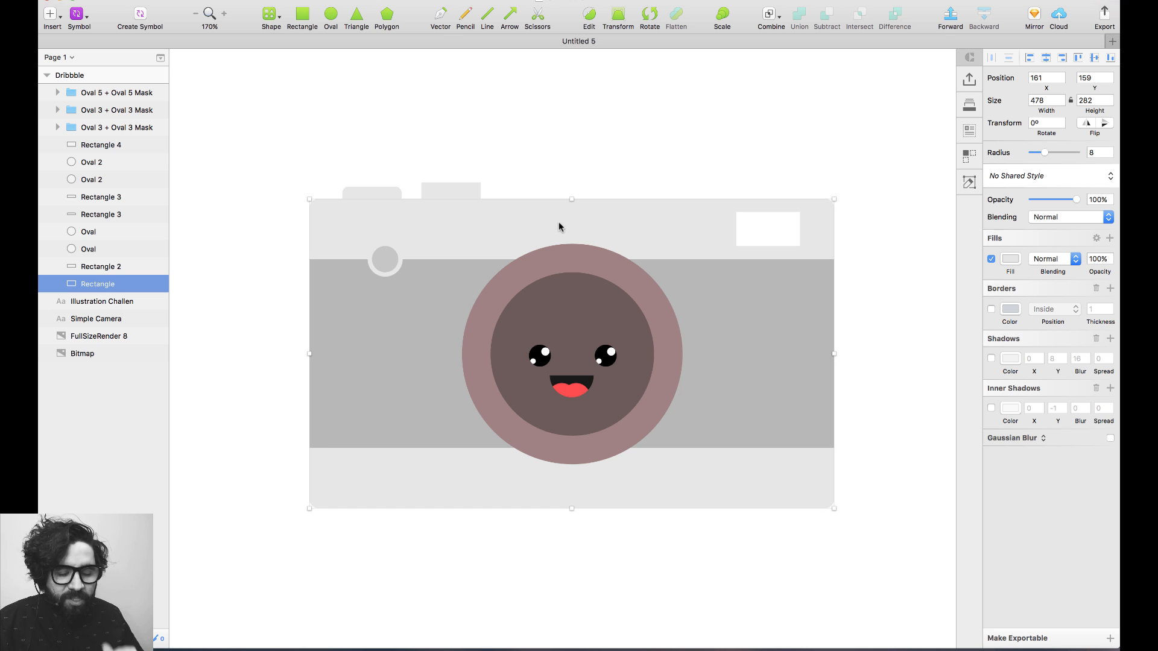
click(597, 155)
Draw a 48 px square above the artboard and duplicate it into a row of four swatches about 11 px apart.
key(super+minus)
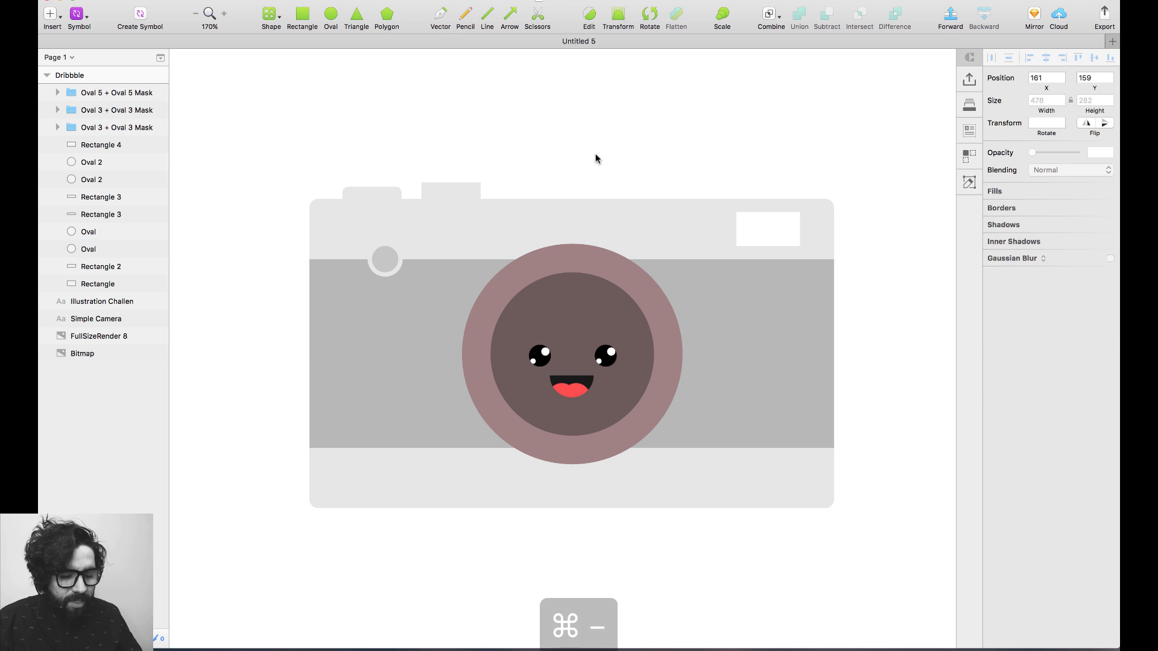
scroll(595, 158, up, 2)
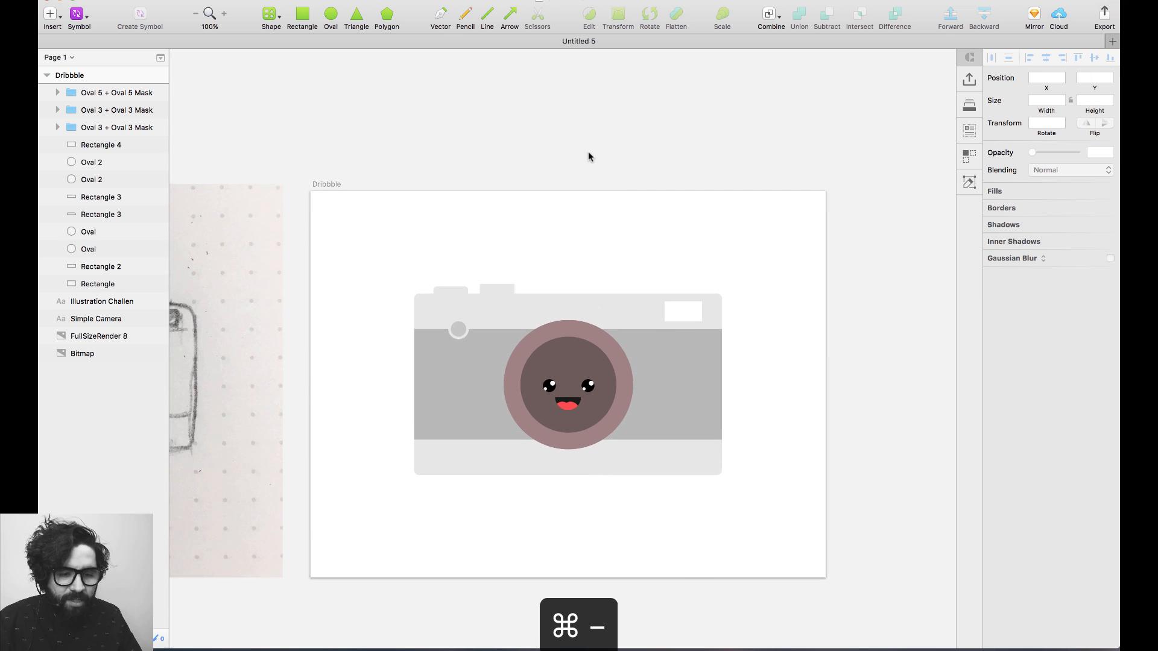
click(296, 17)
drag(420, 102, 468, 136)
drag(376, 51, 774, 517)
drag(389, 141, 432, 143)
key(super+d)
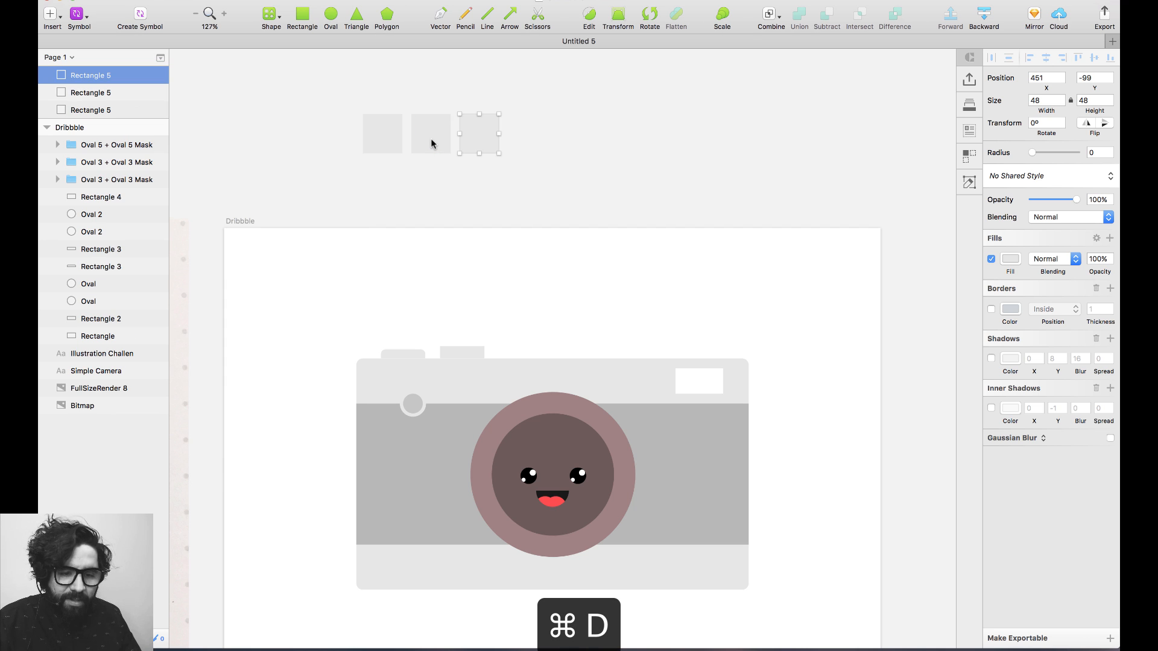
key(super+d)
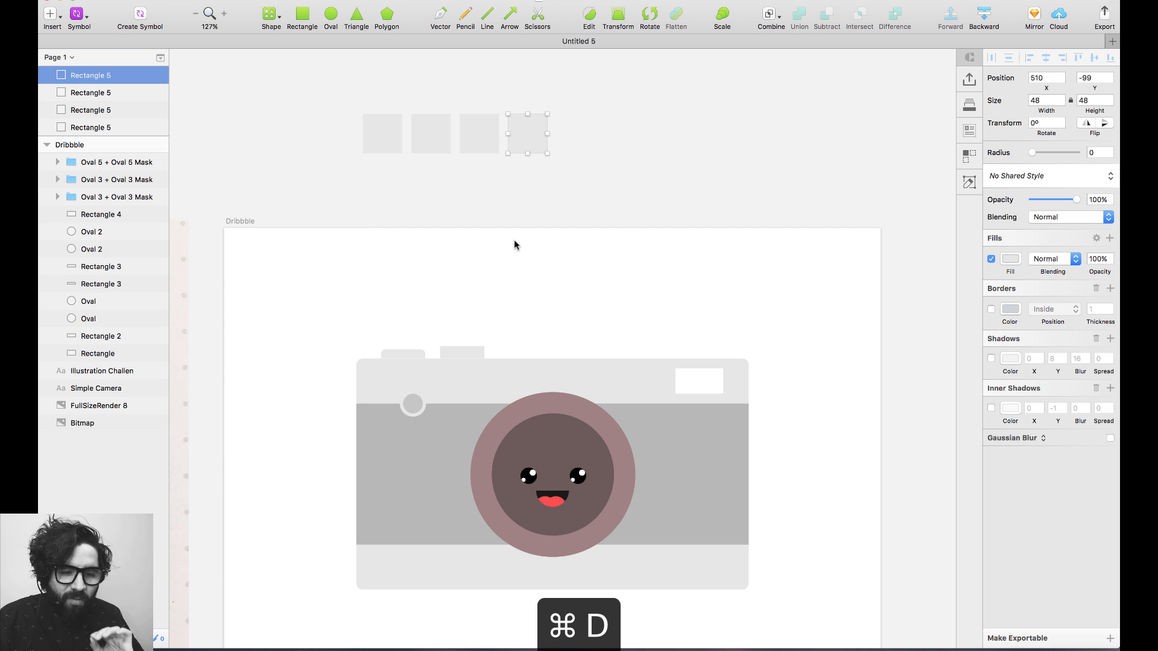
Fill all four swatch squares with the blue 3063CE.
click(388, 145)
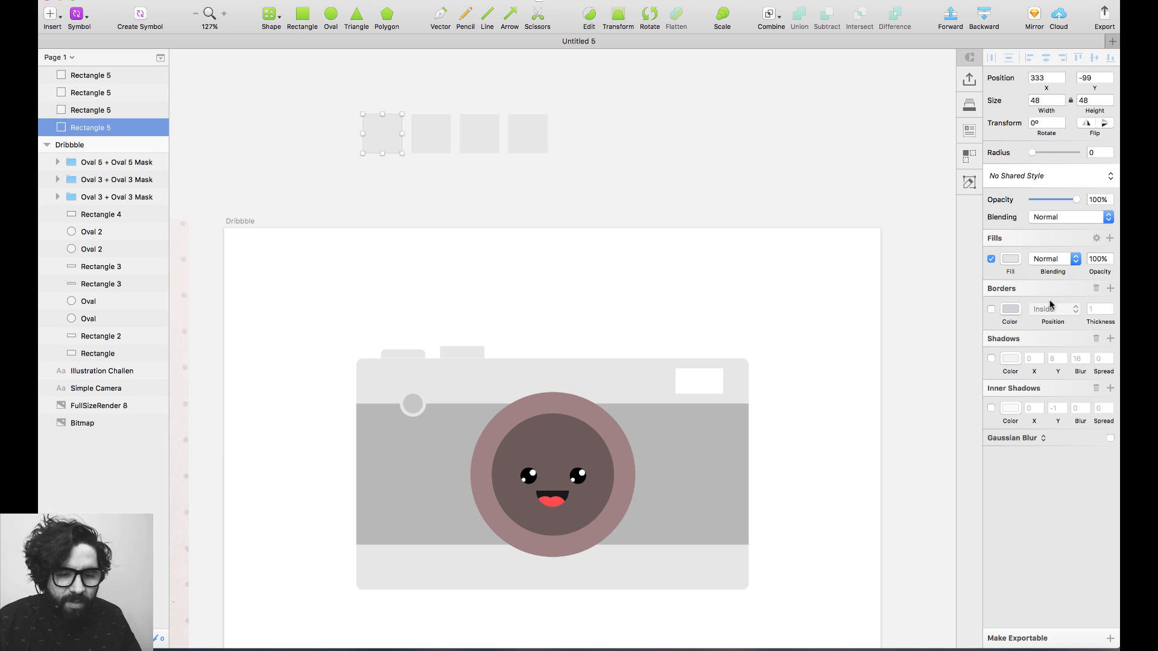
click(1010, 259)
click(605, 75)
drag(605, 75, 354, 154)
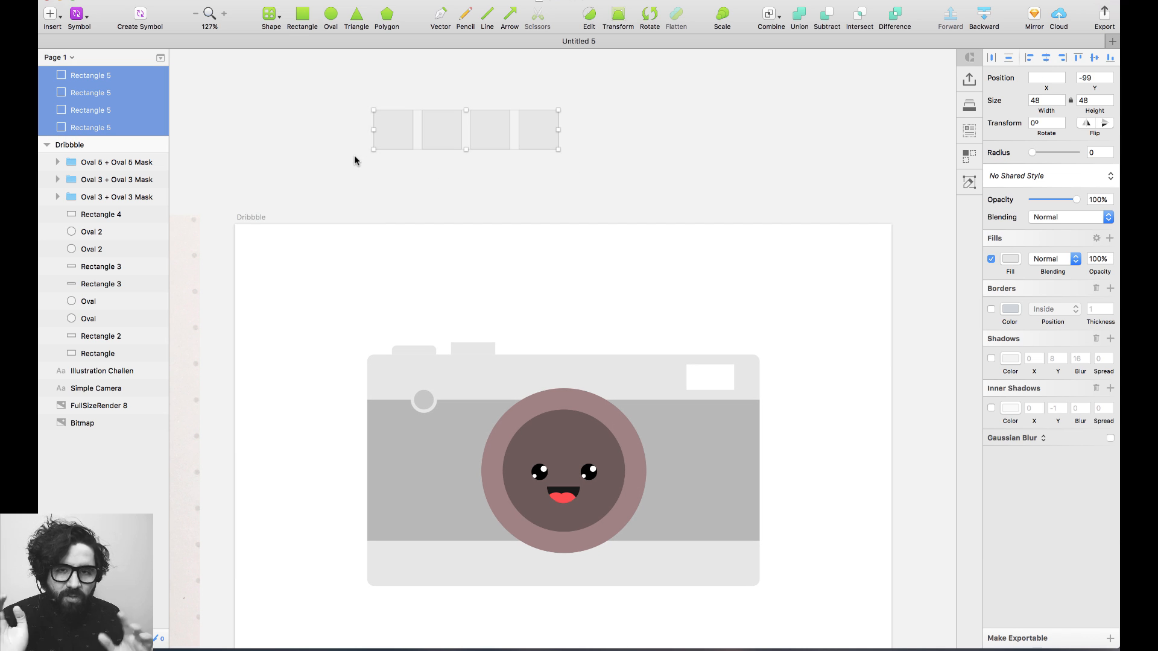
click(1010, 259)
click(1058, 402)
drag(1071, 338, 1097, 327)
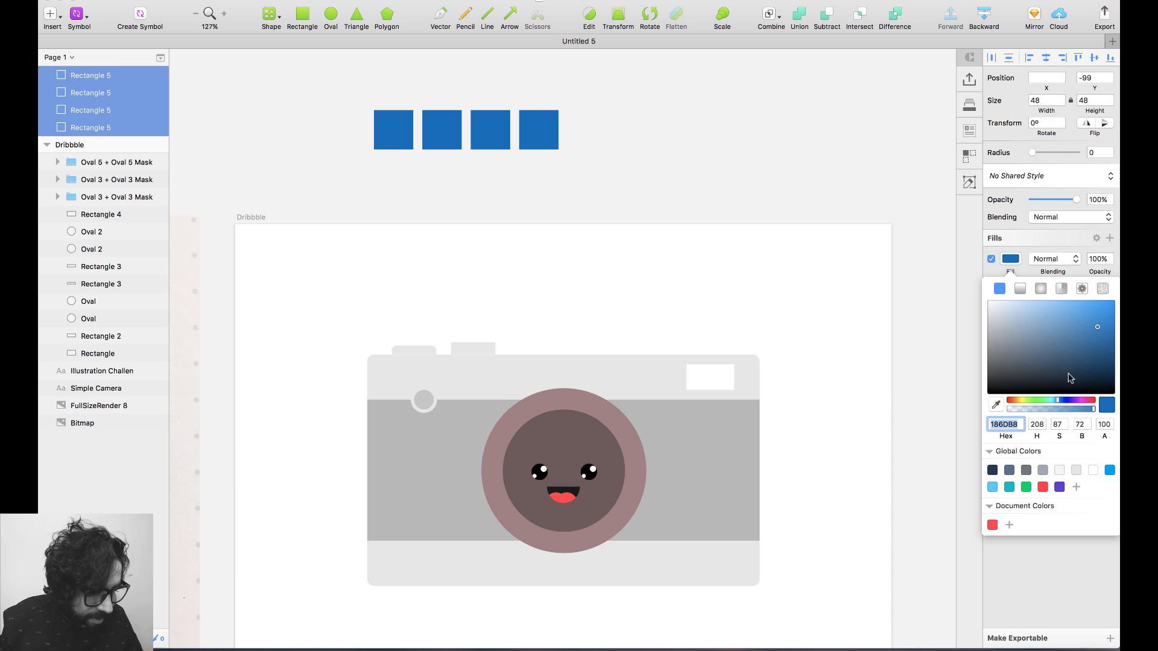
click(1060, 401)
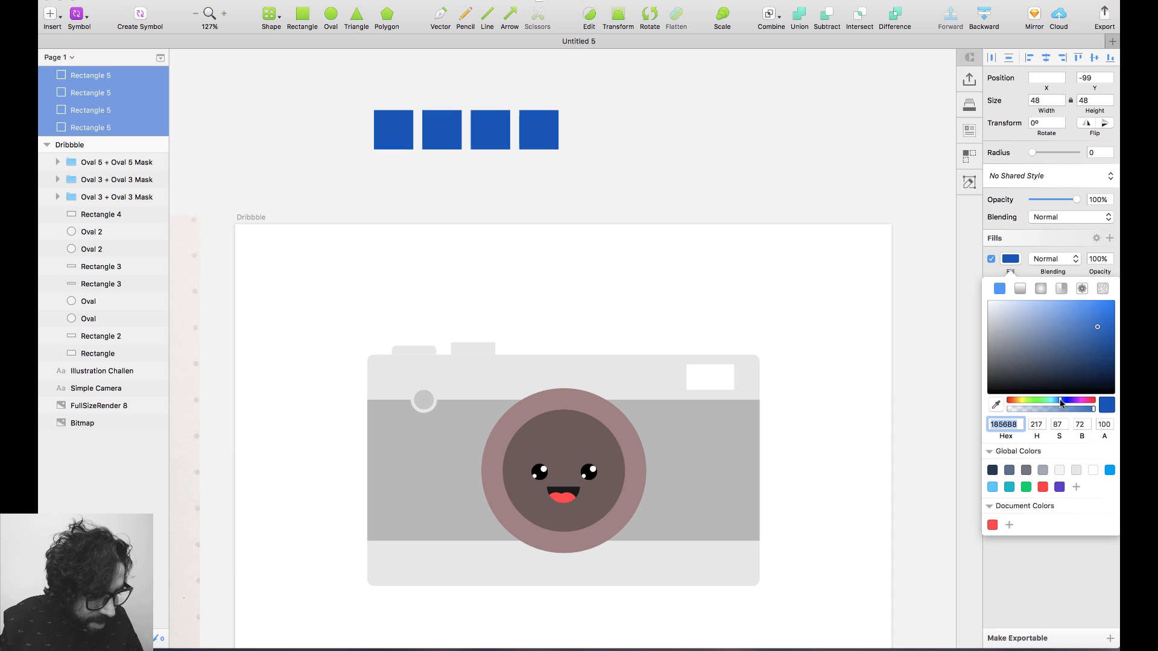
click(1093, 320)
drag(1096, 321, 1086, 322)
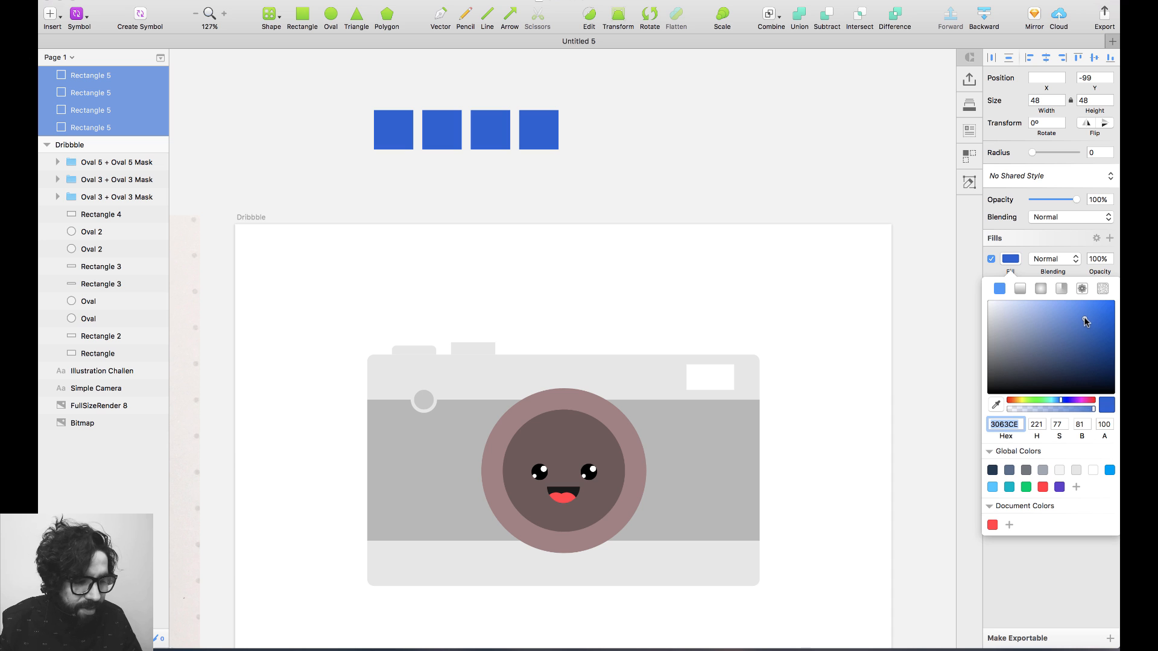
Lighten the second swatch's fill to the medium blue 8FACEA.
click(617, 101)
drag(598, 80, 506, 89)
click(445, 130)
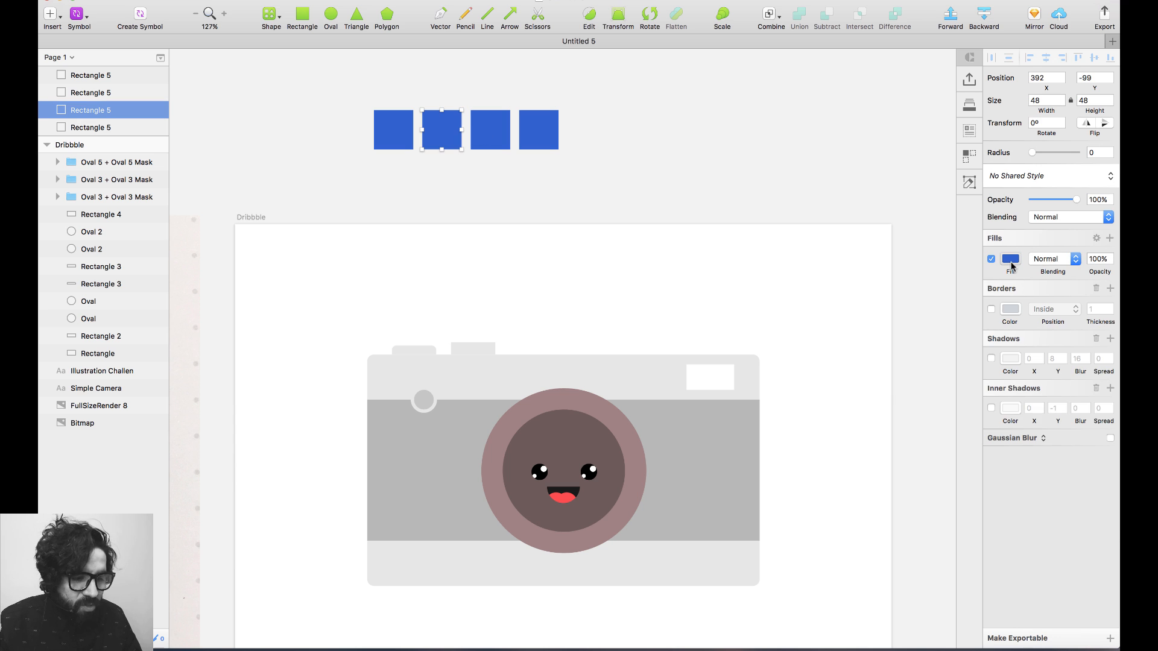
click(1011, 259)
drag(1041, 313, 1037, 308)
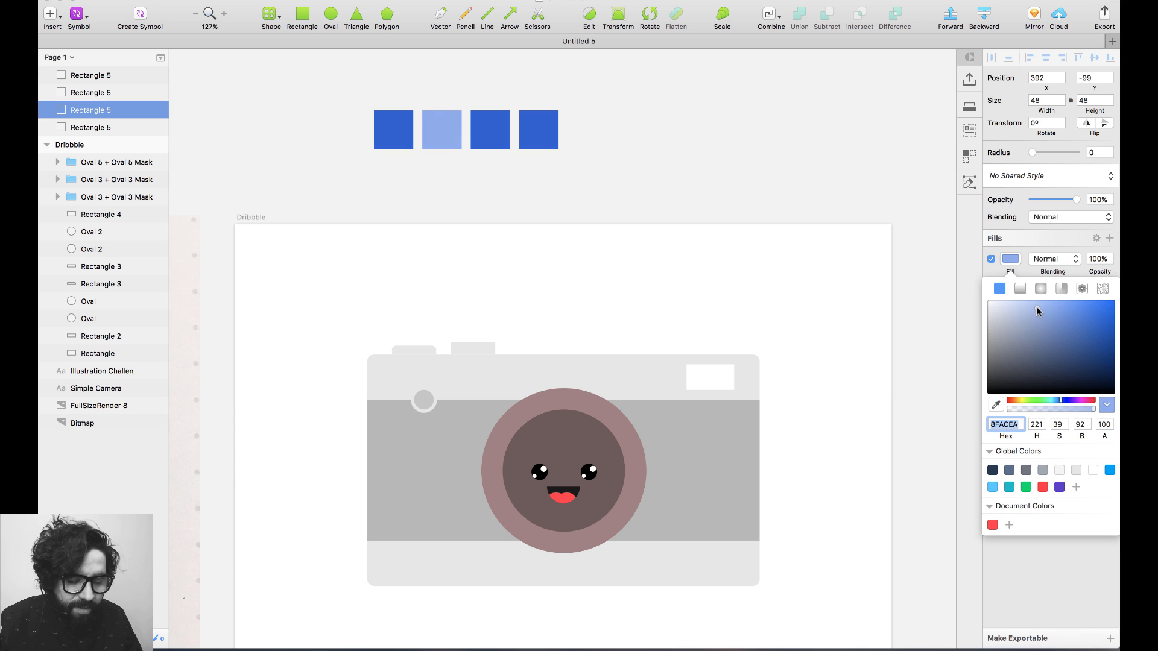
click(501, 58)
Change the third swatch's fill to the pale blue CEDAF4.
click(491, 124)
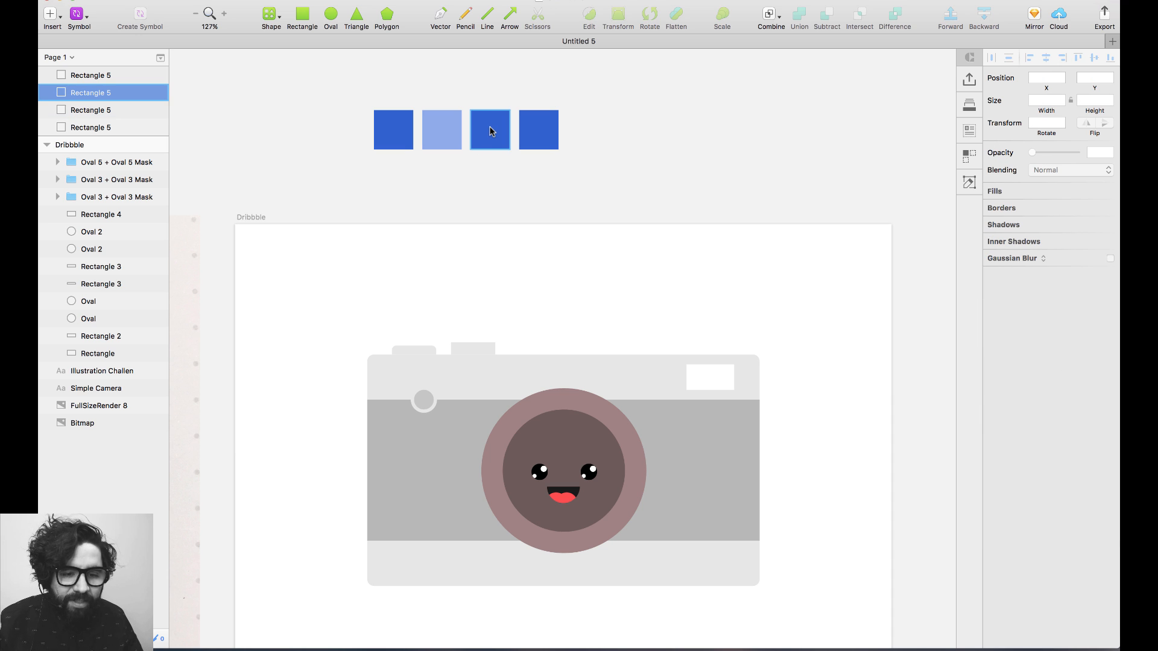
click(1010, 258)
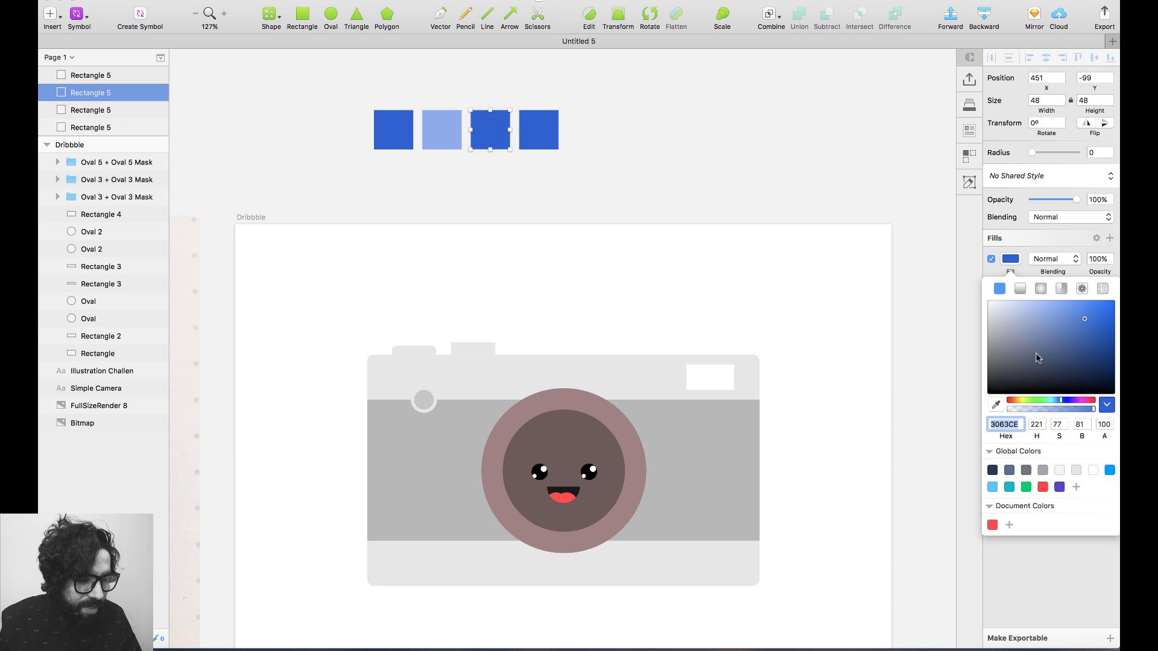
click(1008, 305)
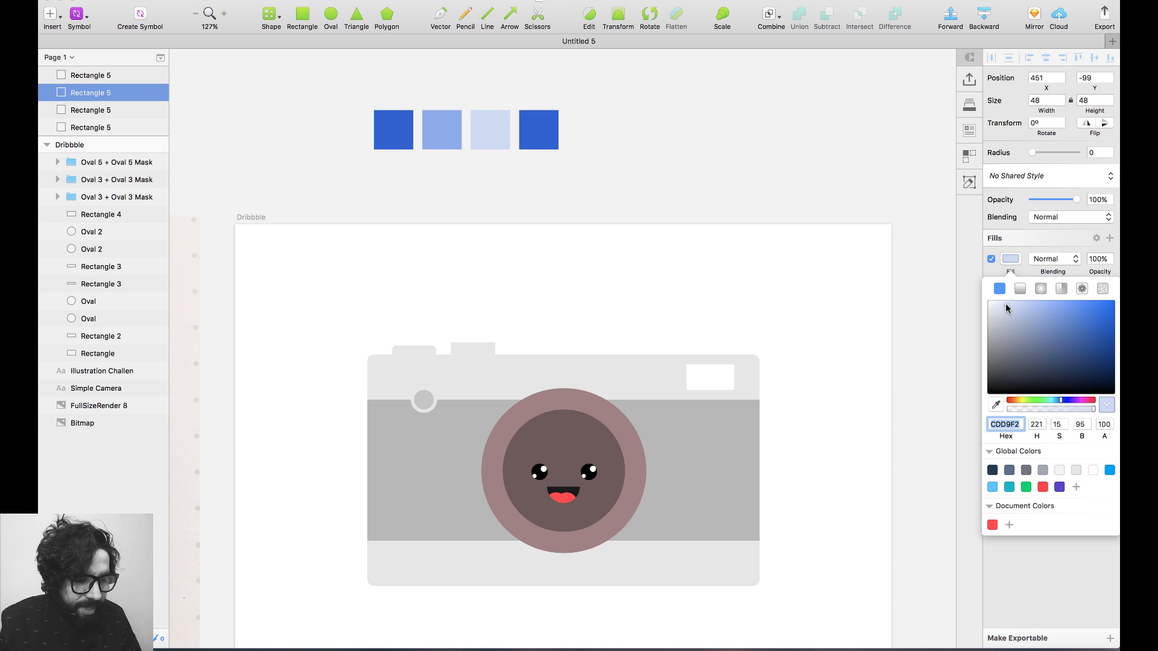
click(646, 122)
Change the fourth swatch's fill to the very pale blue E2E8F7.
click(539, 137)
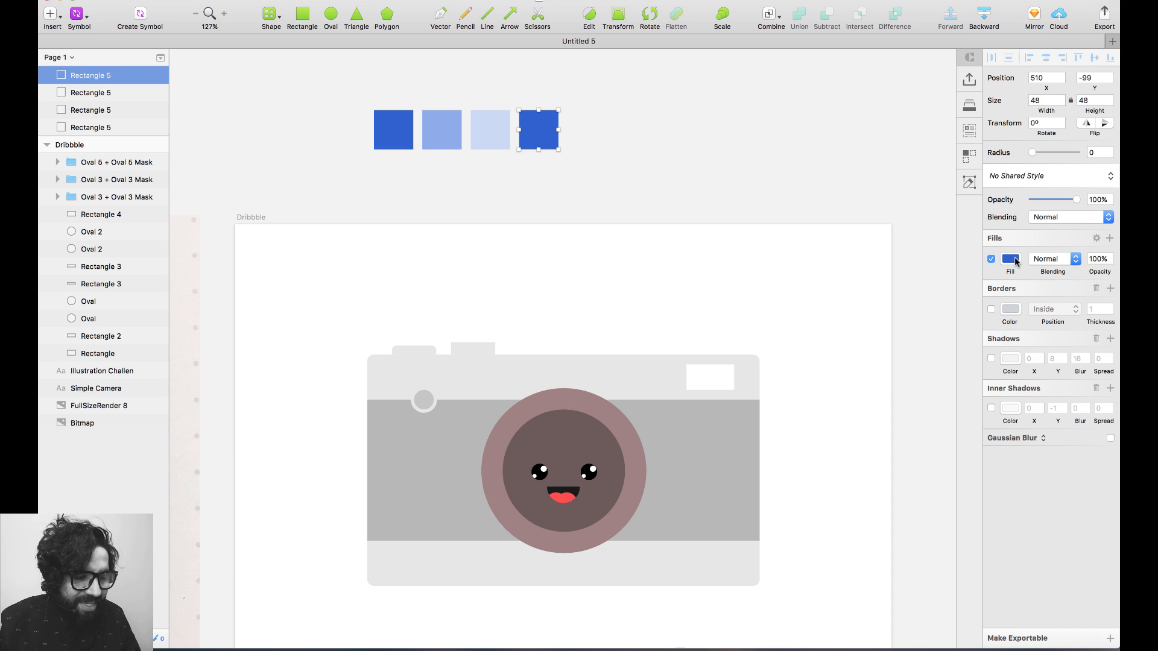
click(1016, 259)
click(996, 306)
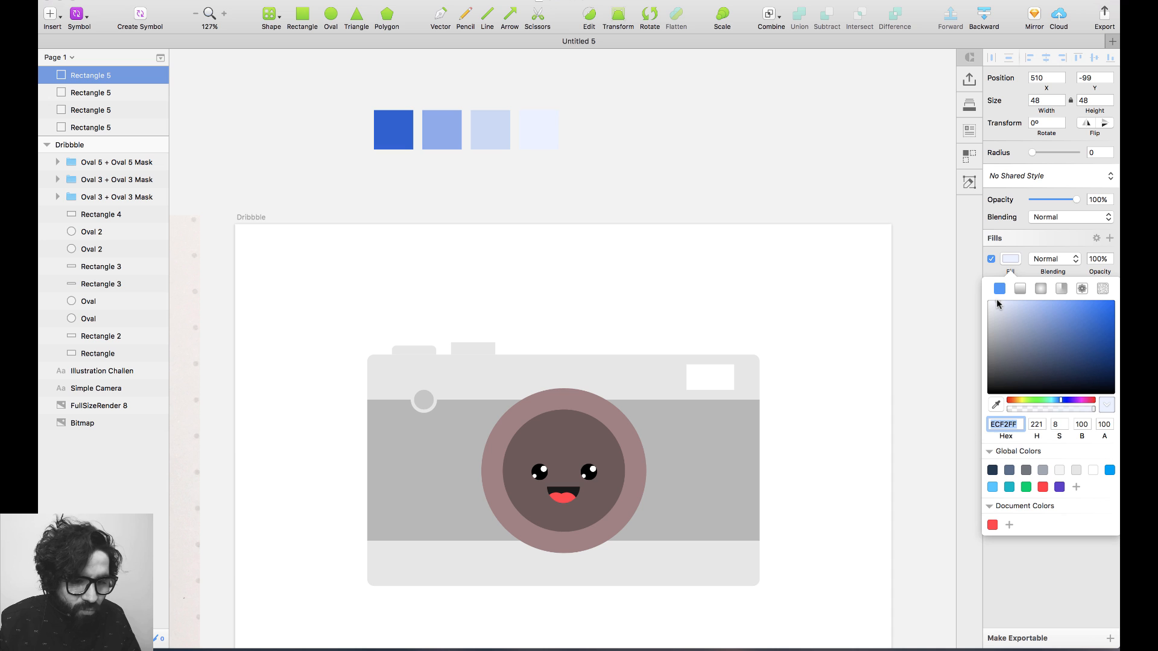
click(643, 104)
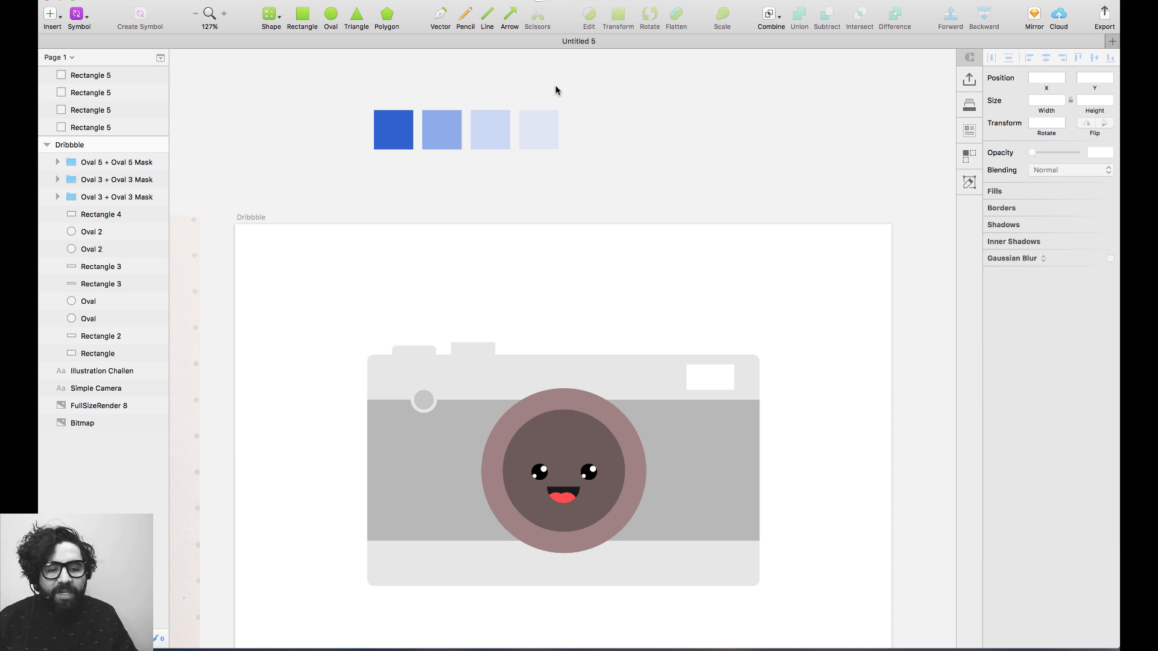
Save the fills of the four swatches, from darkest to lightest blue, as document colour presets.
drag(529, 93, 364, 150)
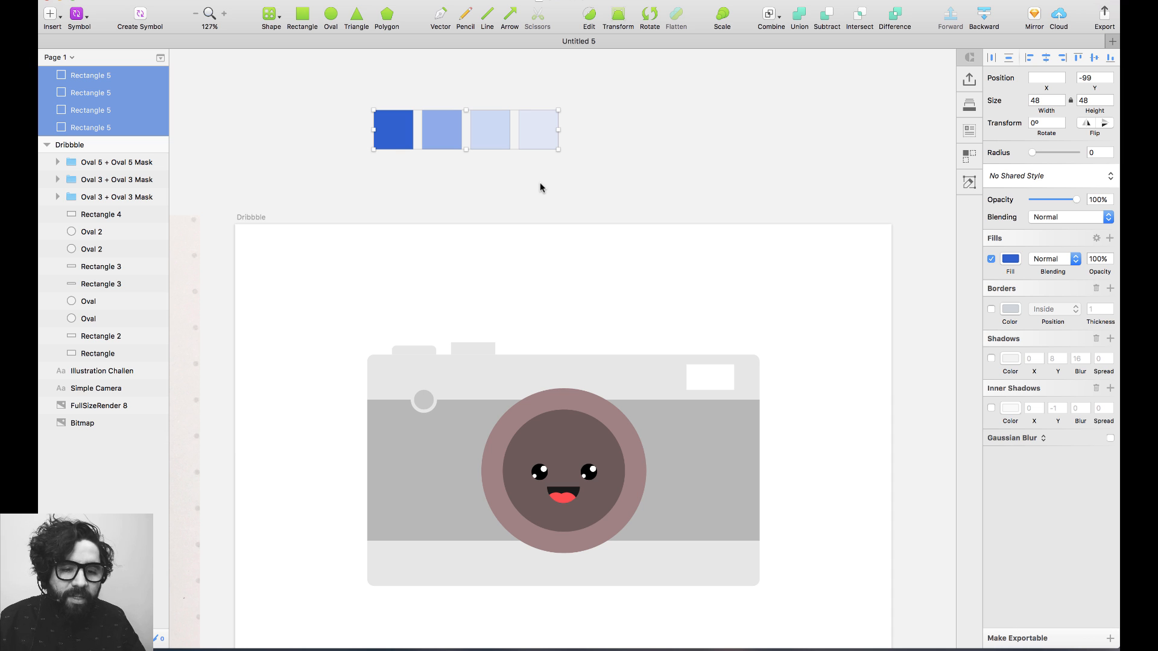
click(789, 161)
click(392, 131)
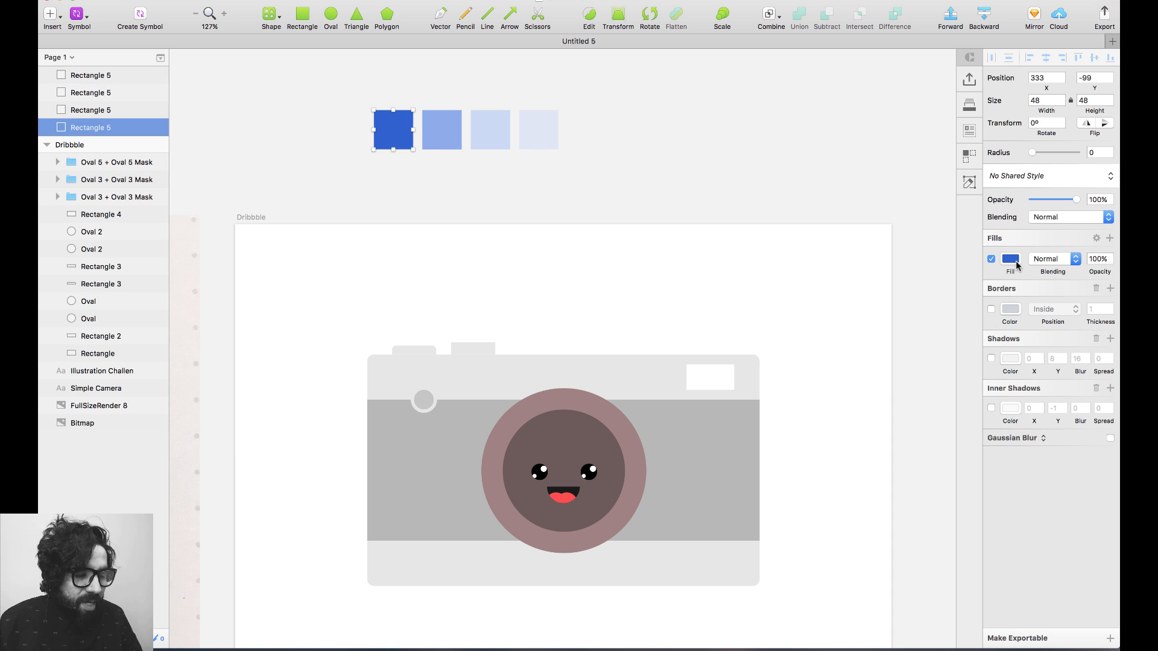
click(1011, 259)
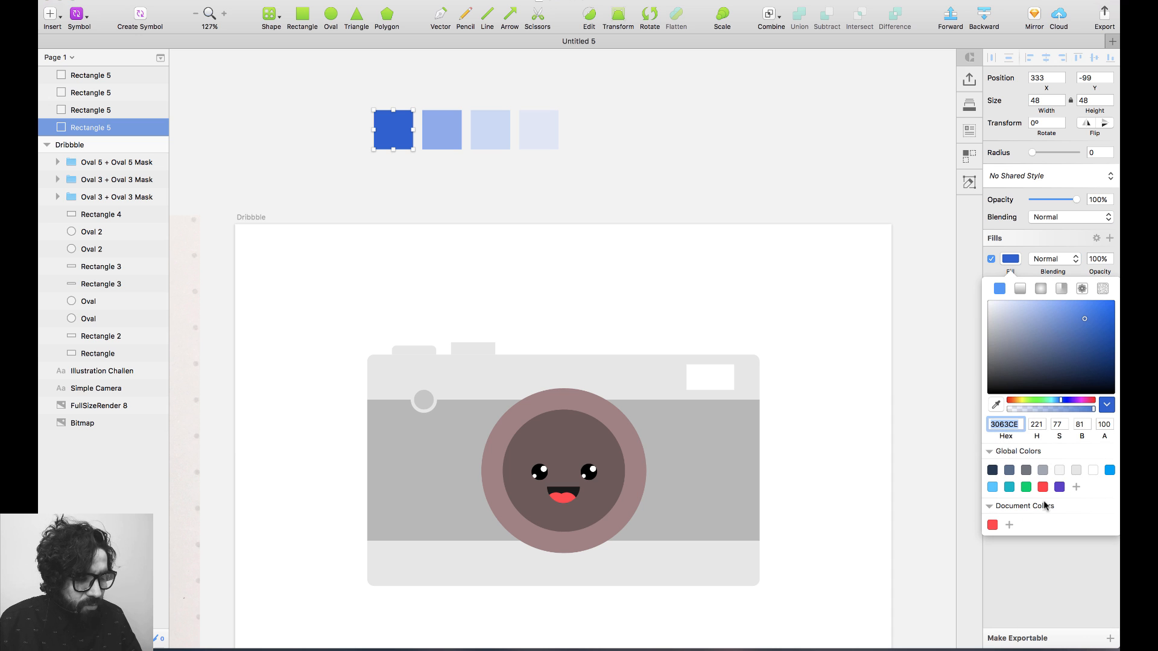
click(1009, 525)
click(443, 124)
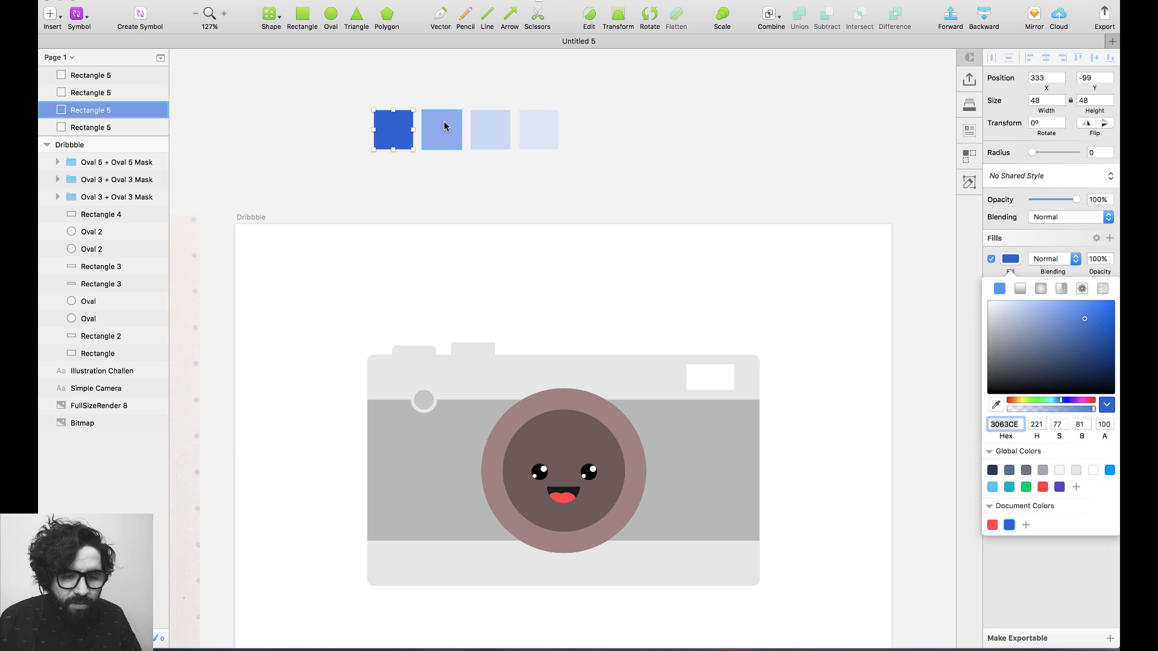
click(1026, 525)
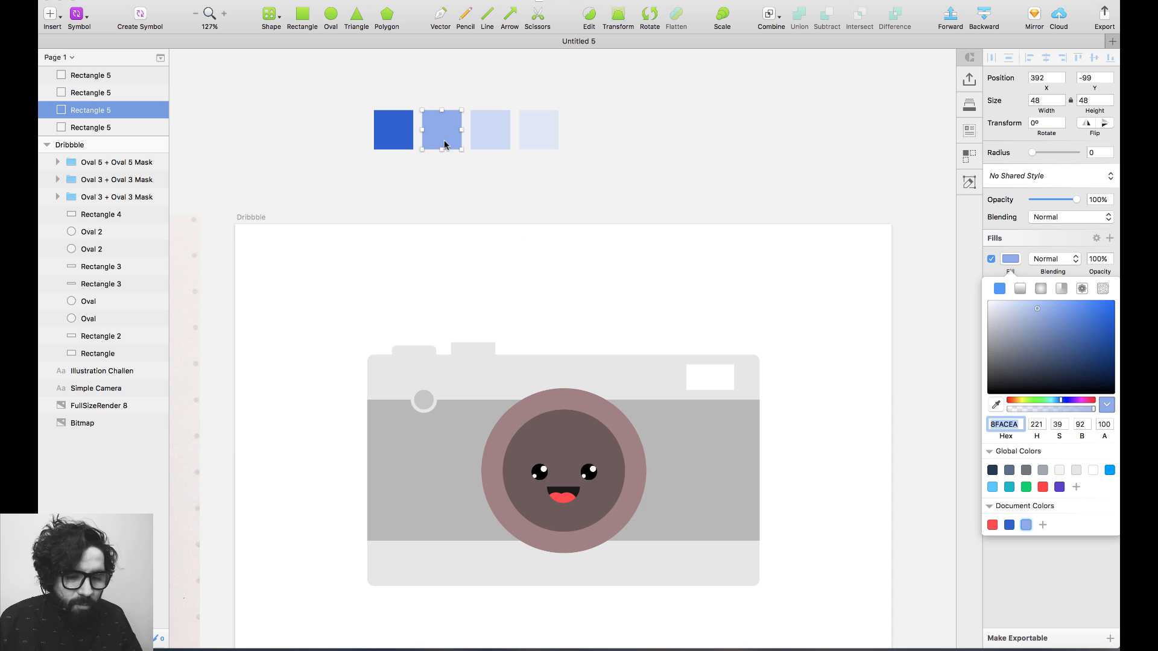
click(484, 125)
click(1043, 525)
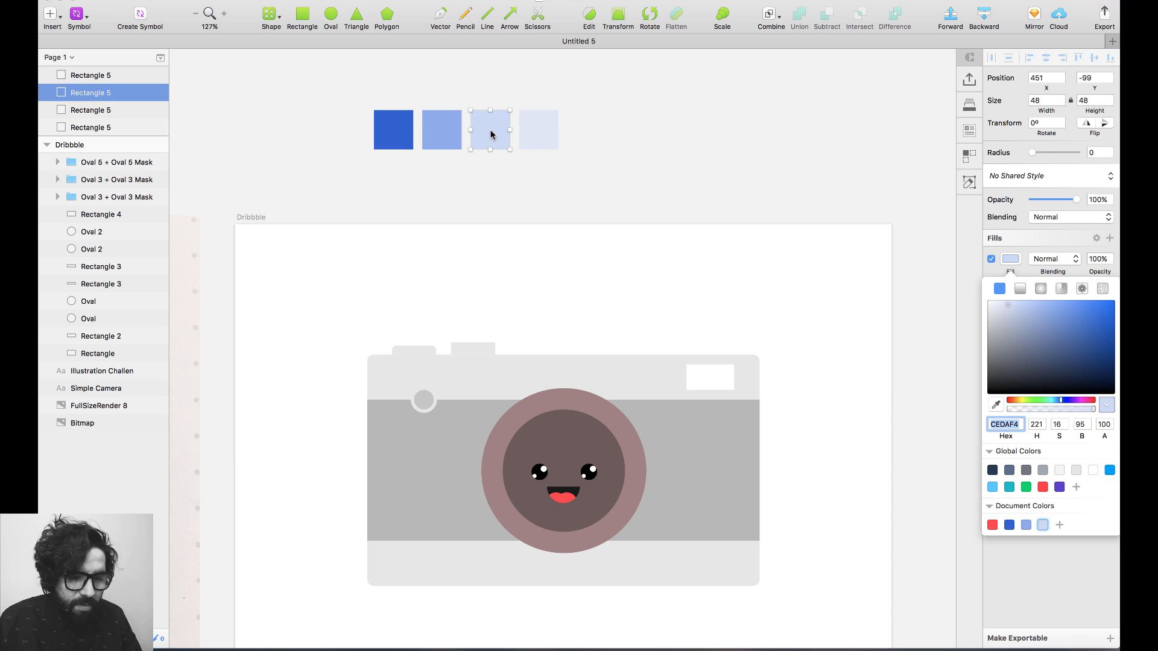
click(541, 127)
click(1059, 525)
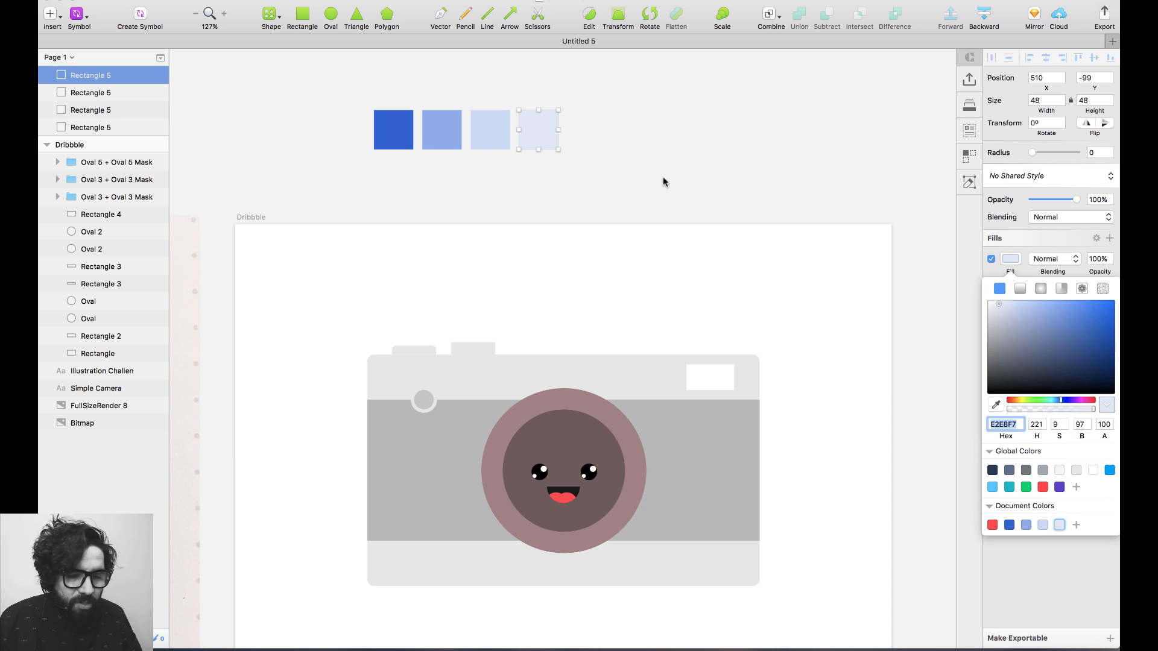
click(663, 179)
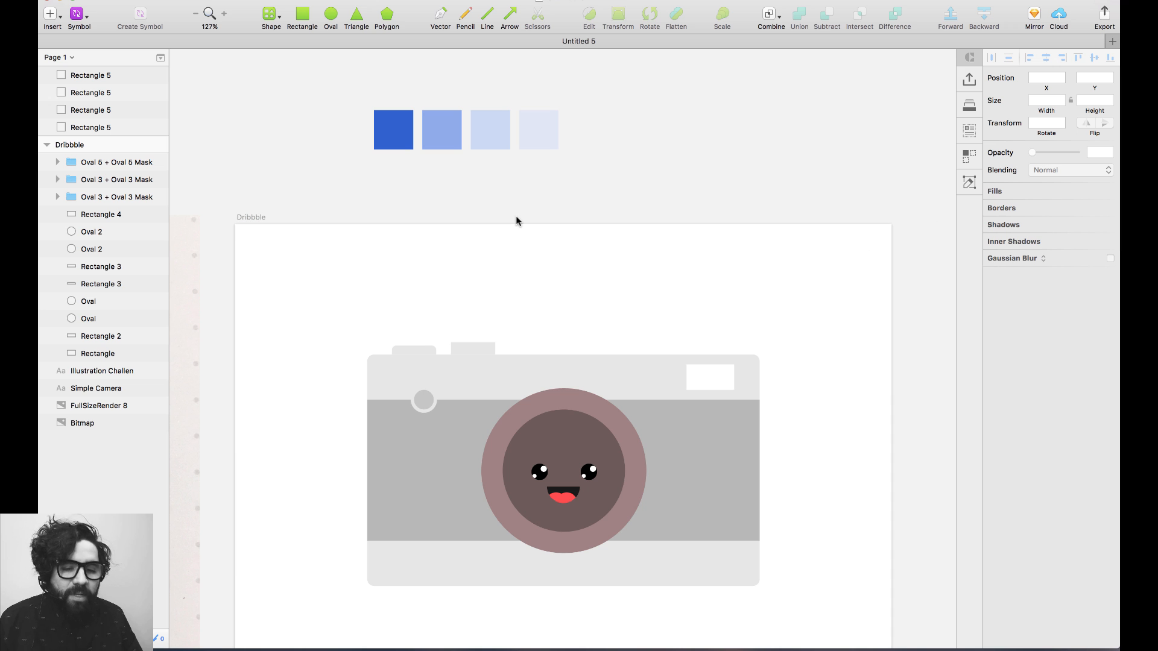
Fill the camera body rectangle with the saved pale blue CEDAF4.
scroll(516, 217, down, 5)
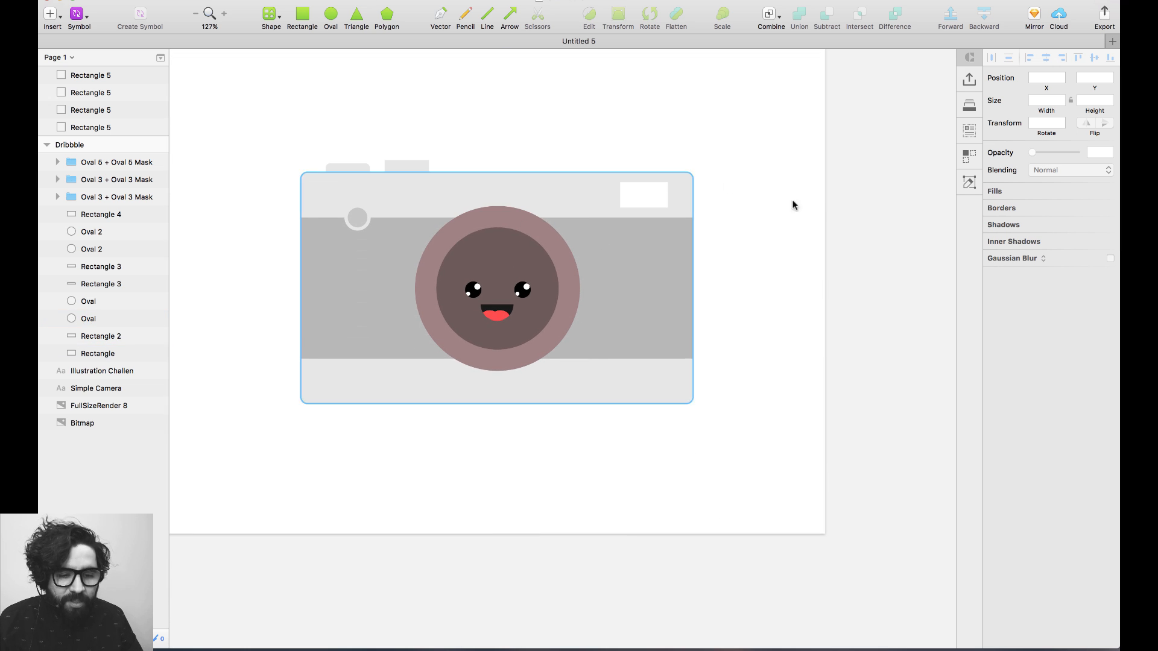
click(482, 193)
click(1010, 259)
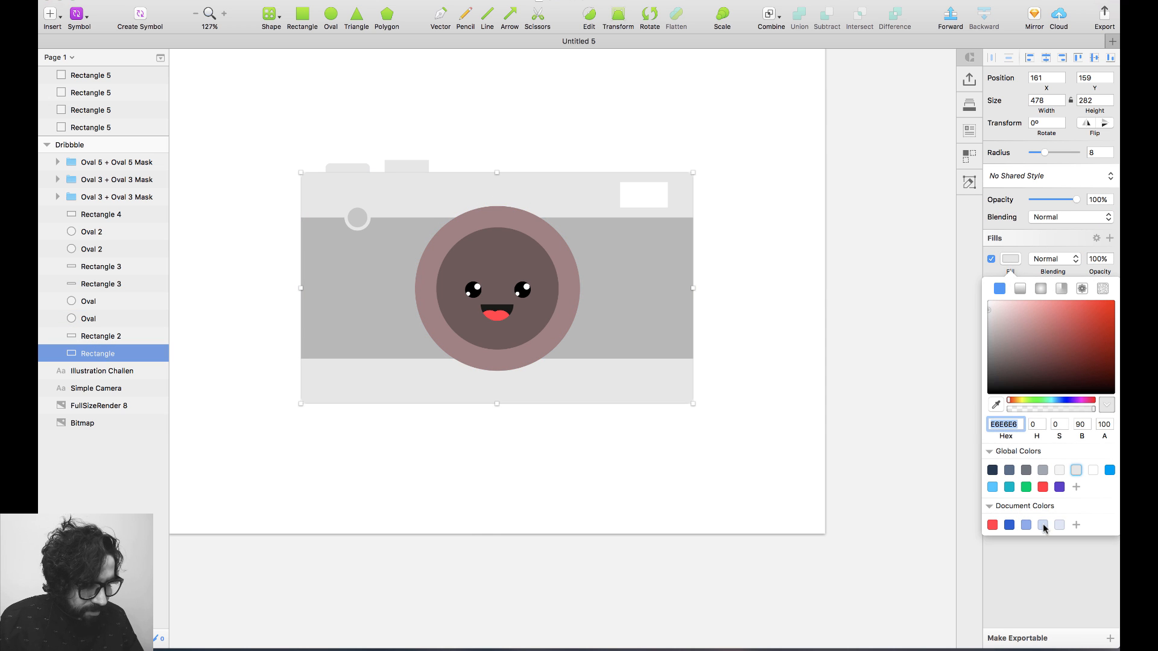
click(1042, 525)
click(807, 220)
Fill the wide middle band of the camera with the saved medium blue 8FACEA.
key(super+minus)
key(super+equal)
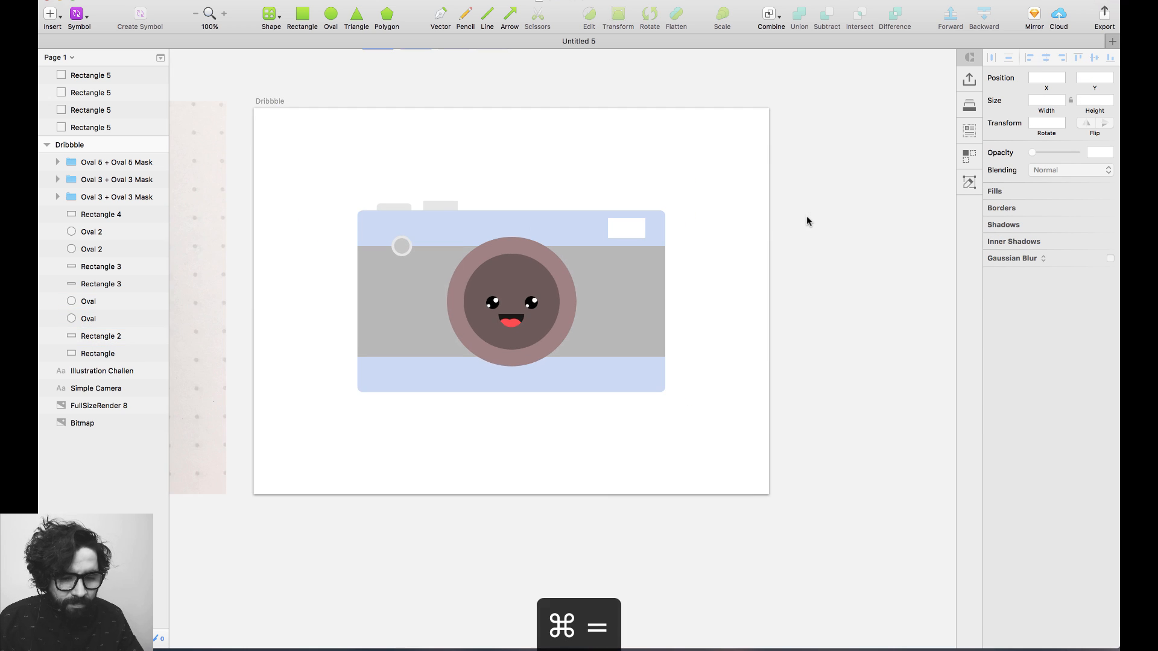
click(808, 216)
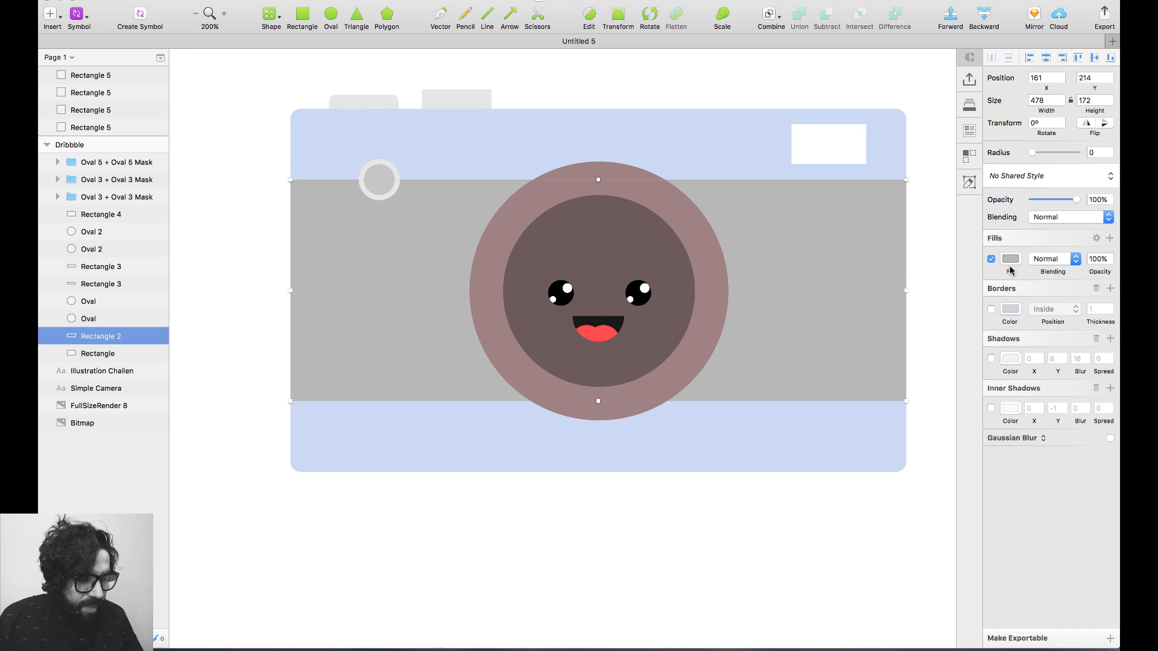
click(1010, 261)
click(1029, 522)
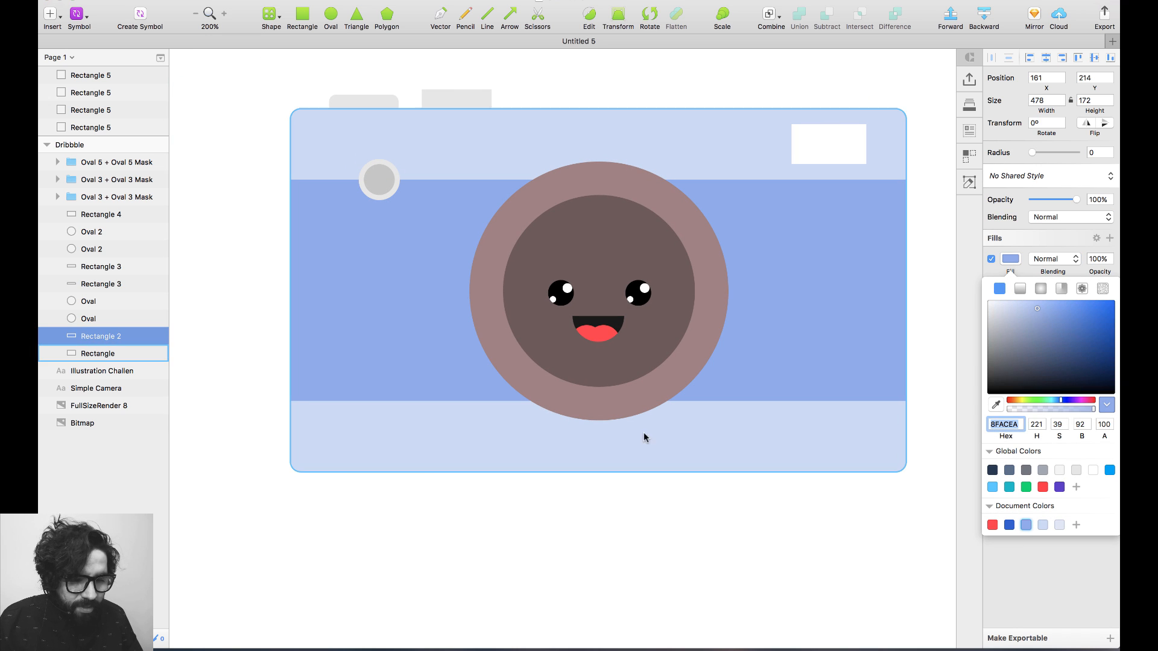
click(571, 602)
Fill the outer lens ring with the saved very pale blue E2E8F7.
click(640, 181)
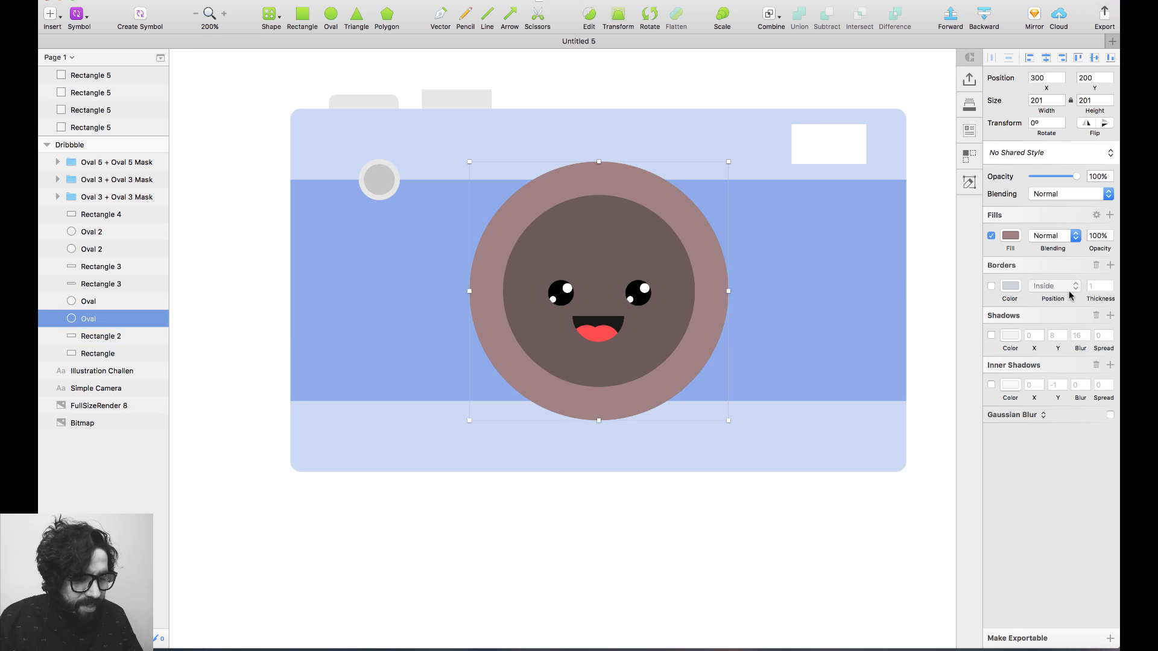
click(1011, 236)
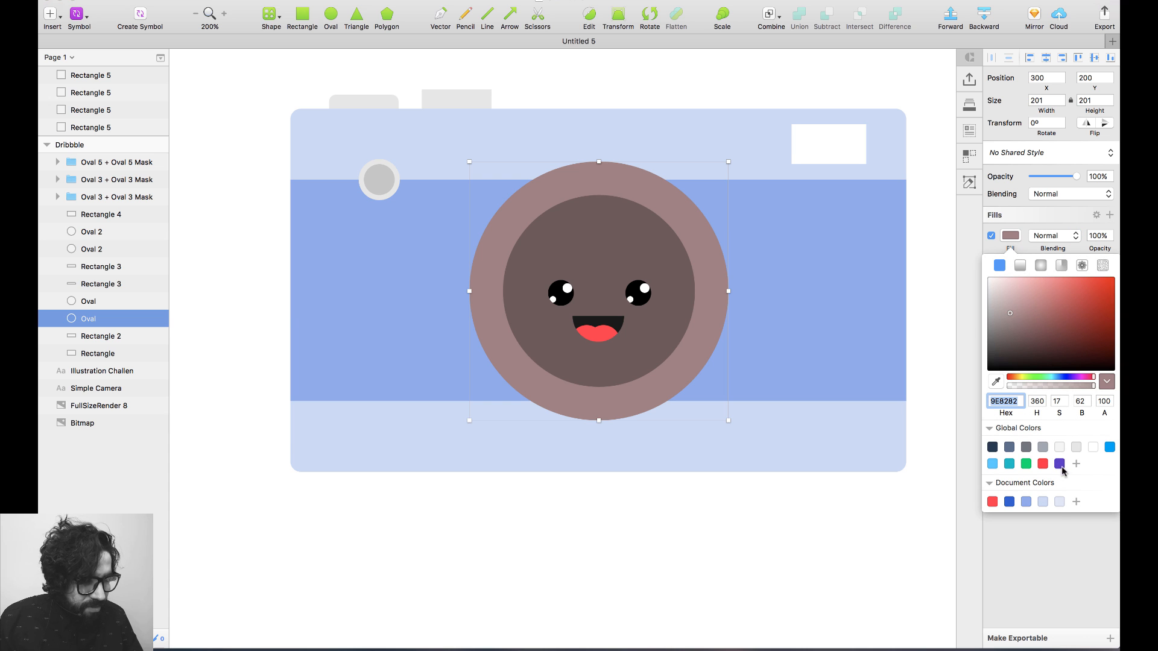
click(1059, 500)
click(643, 561)
Fill the inner lens circle behind the face with the saved dark blue 3063CE.
key(super+minus)
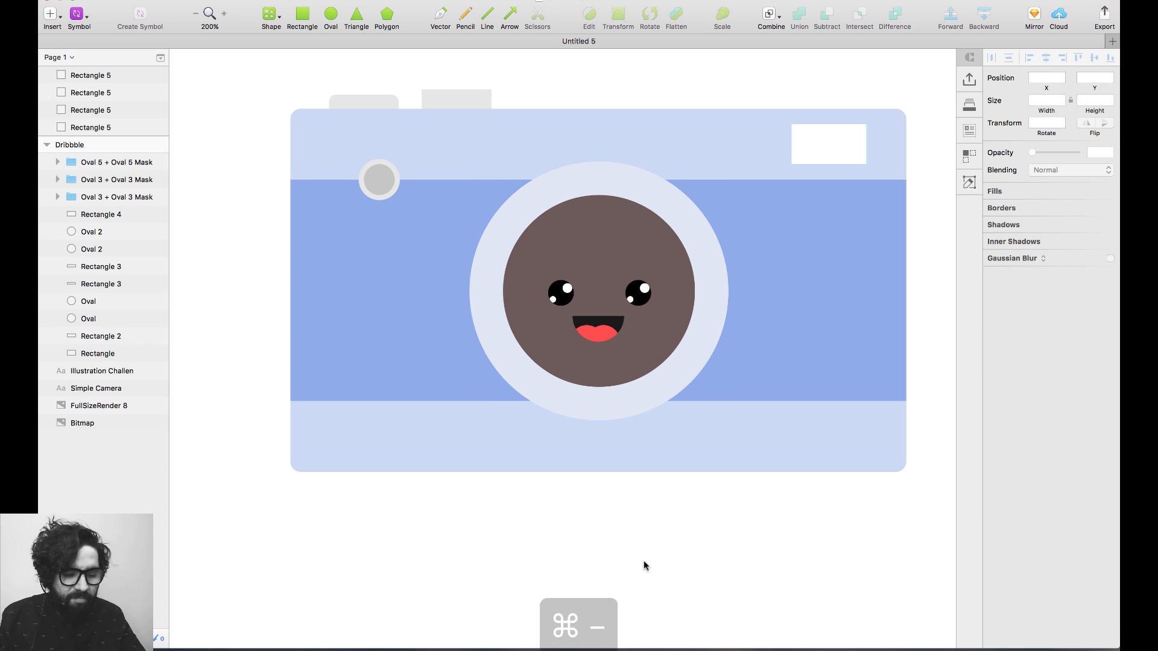
click(578, 280)
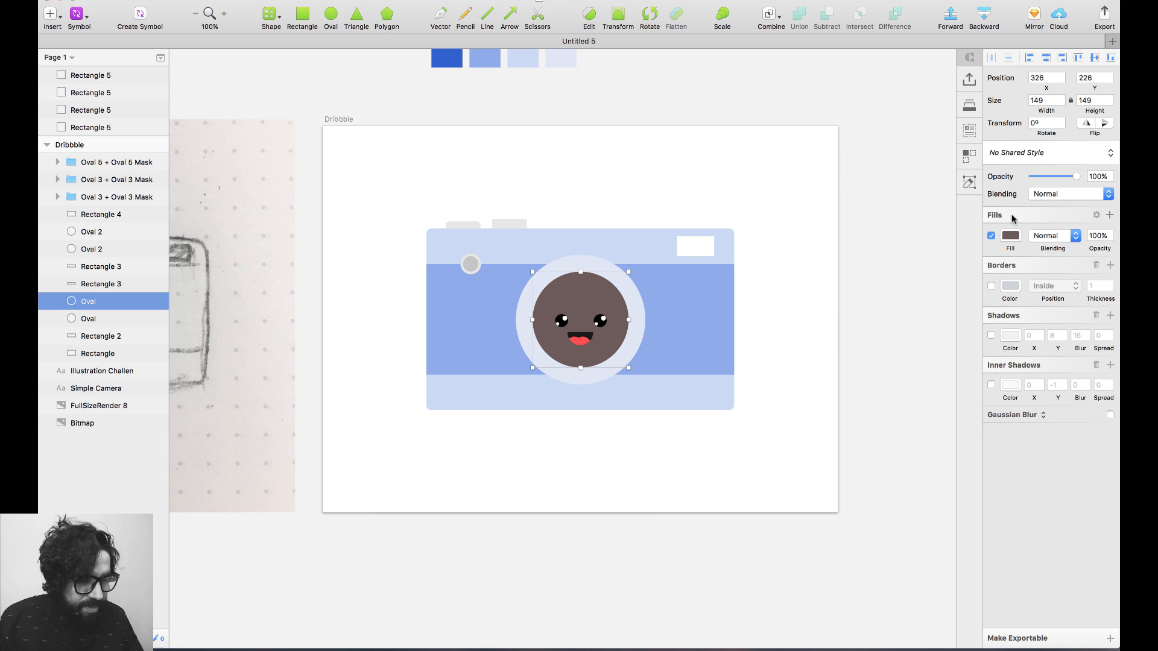
click(1011, 235)
click(1009, 502)
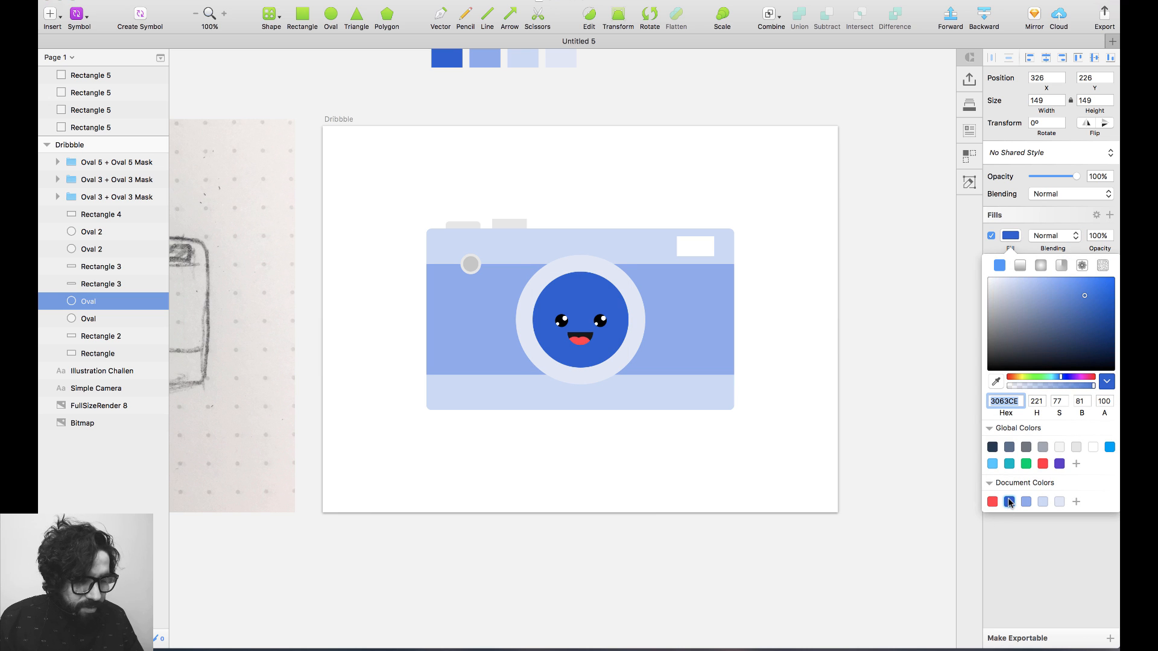
click(701, 511)
Change the fill of both eyes' black mask circles to the navy blue 1A3A7D.
drag(483, 175, 682, 563)
double_click(538, 279)
shift+double_click(588, 276)
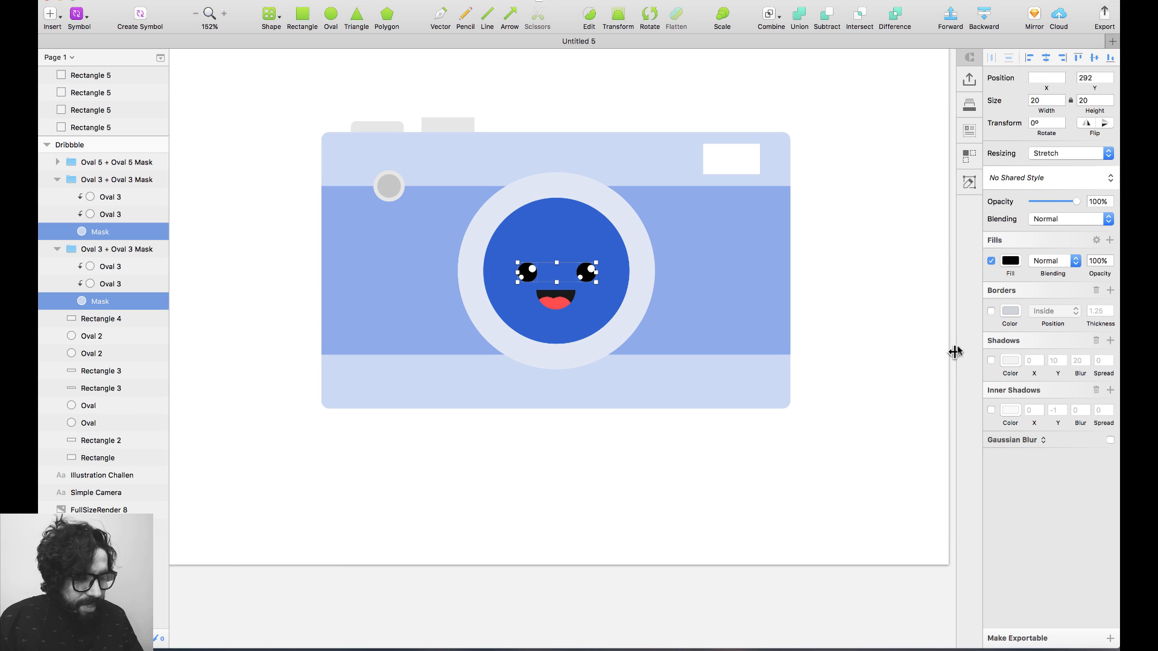
click(1011, 261)
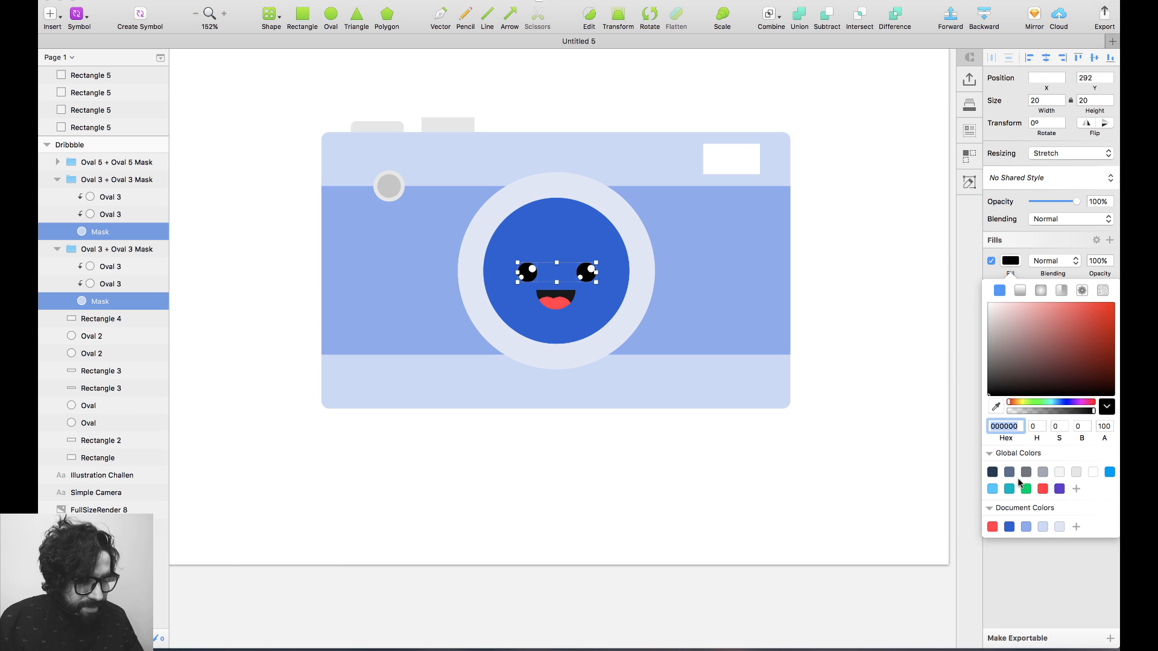
click(1026, 526)
key(super+z)
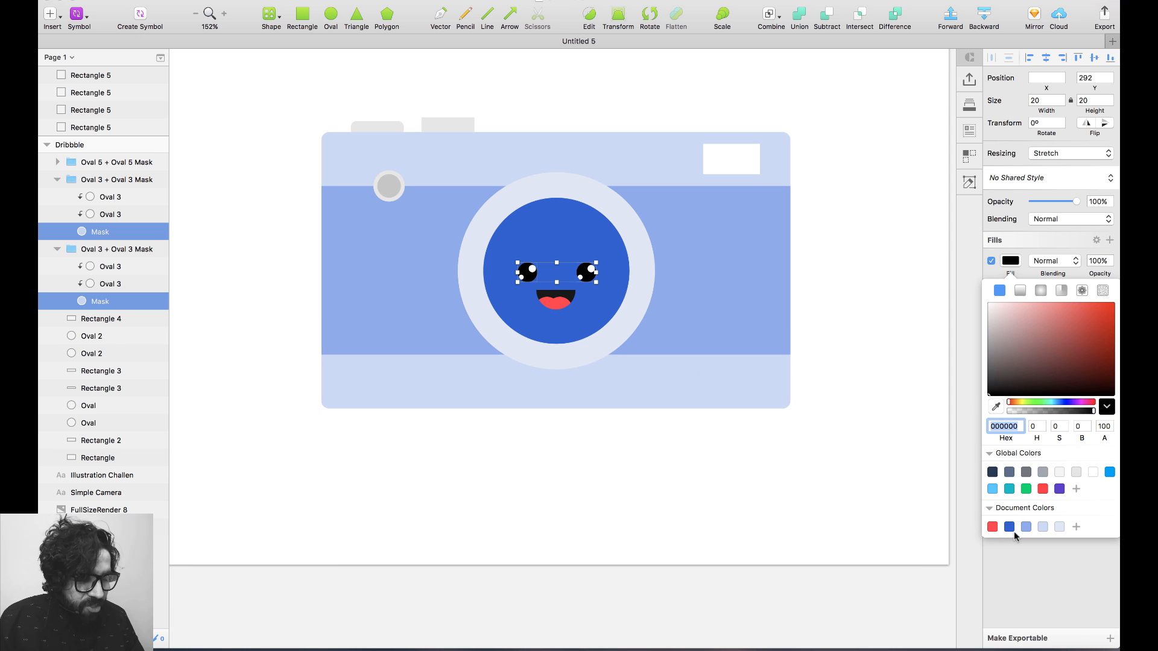
click(1008, 526)
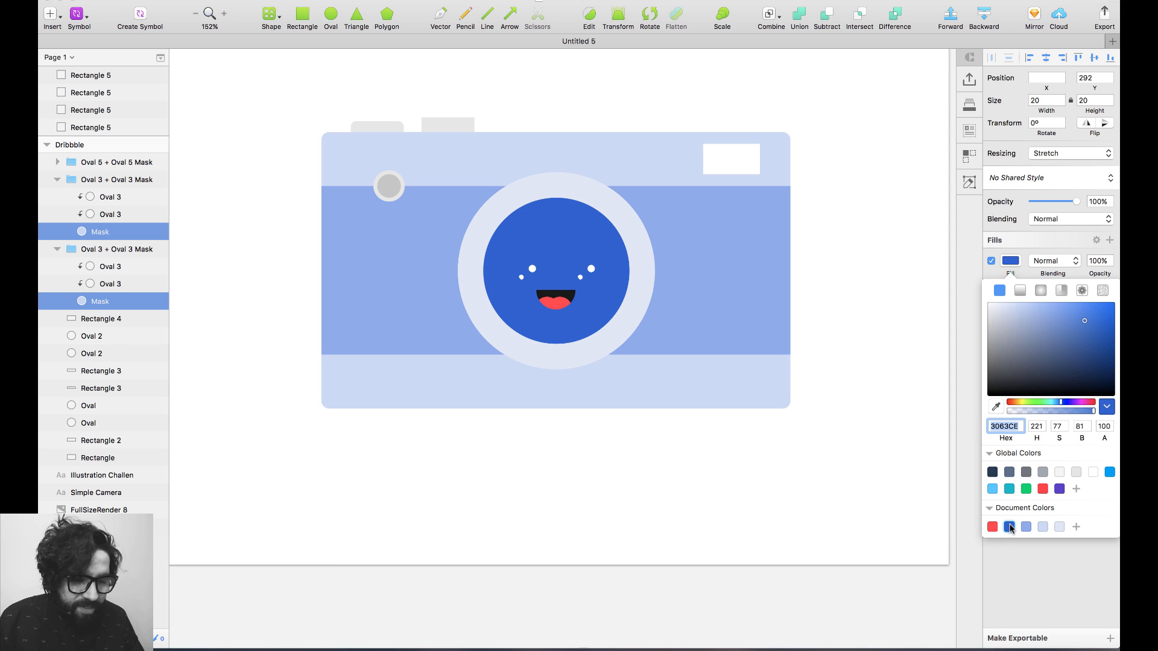
click(1085, 336)
drag(1085, 339, 1088, 354)
Save the navy 1A3A7D as a document colour and place it directly after the red preset.
click(1077, 527)
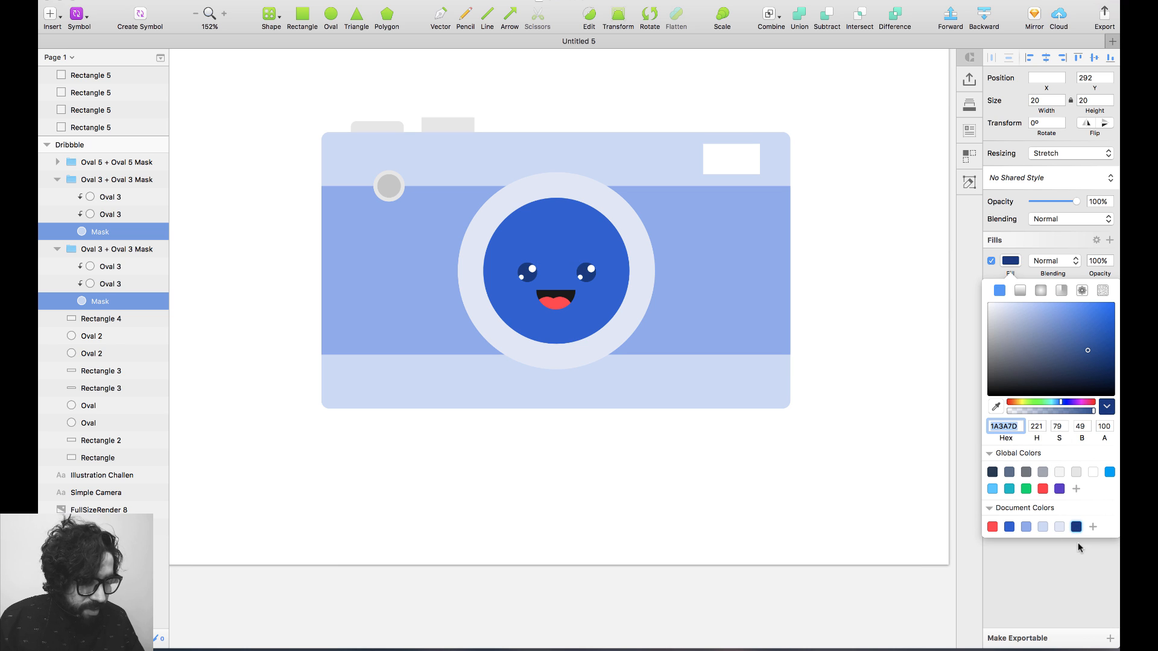
drag(1077, 528, 1008, 528)
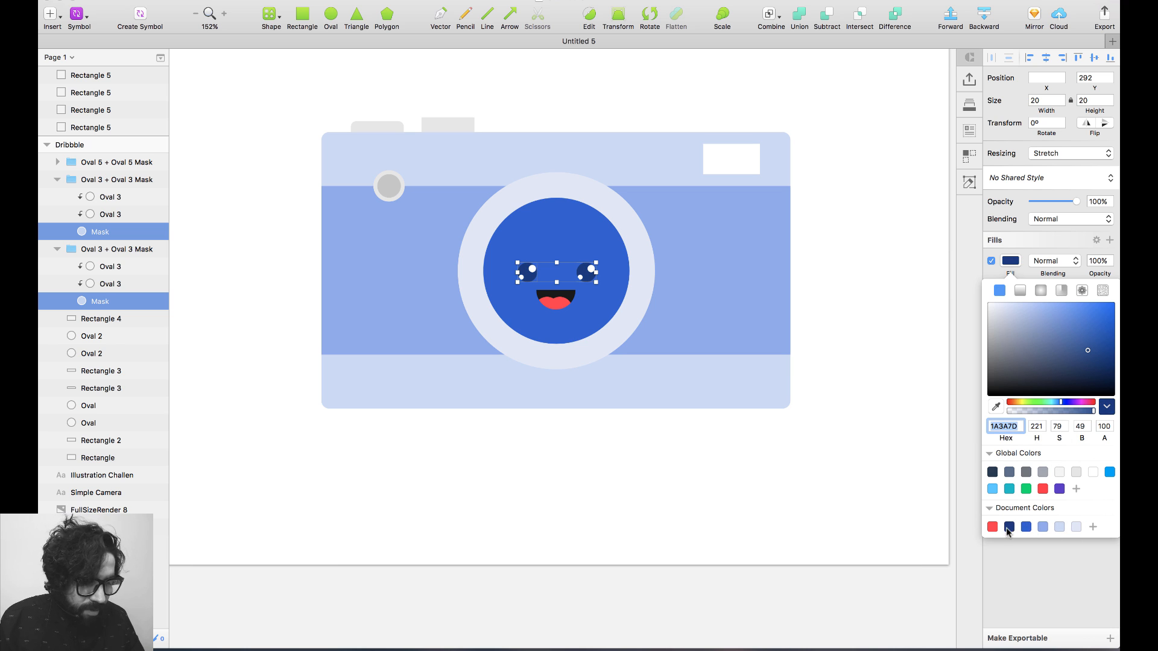
click(507, 410)
Fill the black shape of the mouth with the saved navy 1A3A7D.
click(568, 294)
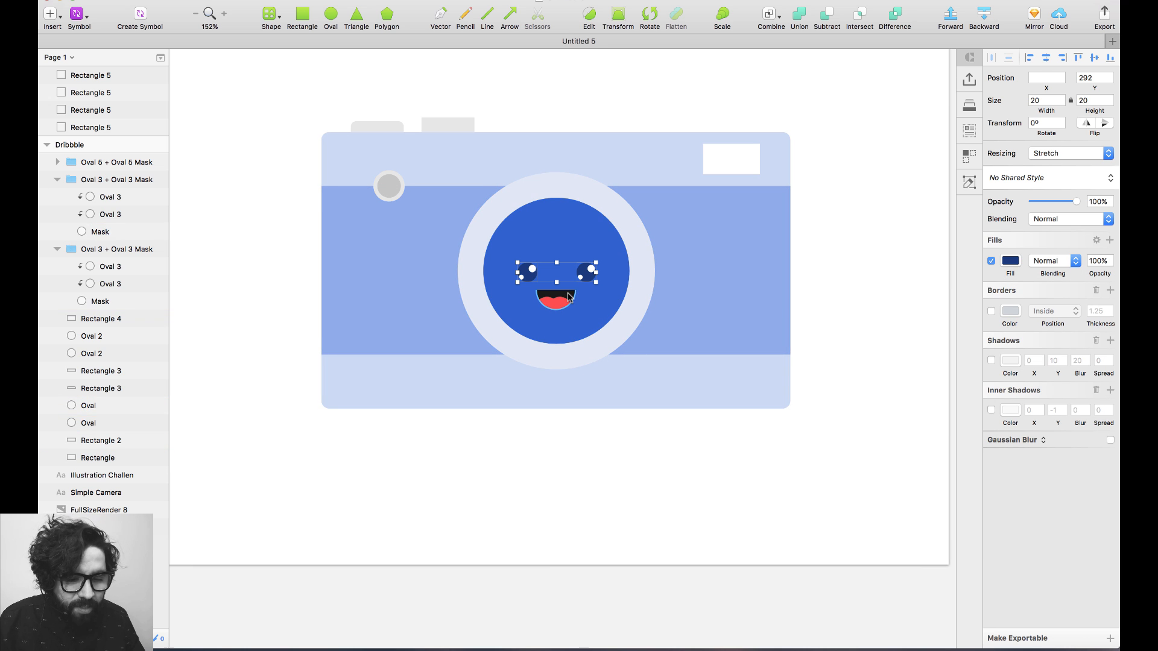
click(1010, 261)
click(1008, 527)
click(644, 480)
Fill the inner circle of the camera's small round front button with the saved dark blue 3063CE.
scroll(633, 491, up, 1)
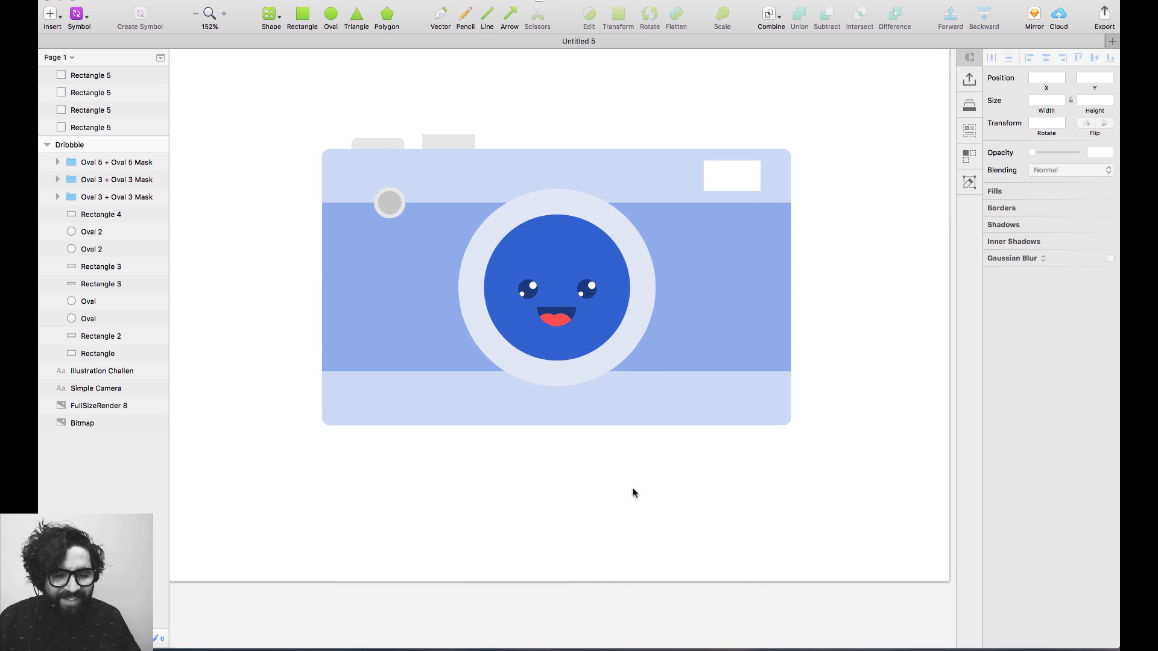
click(389, 203)
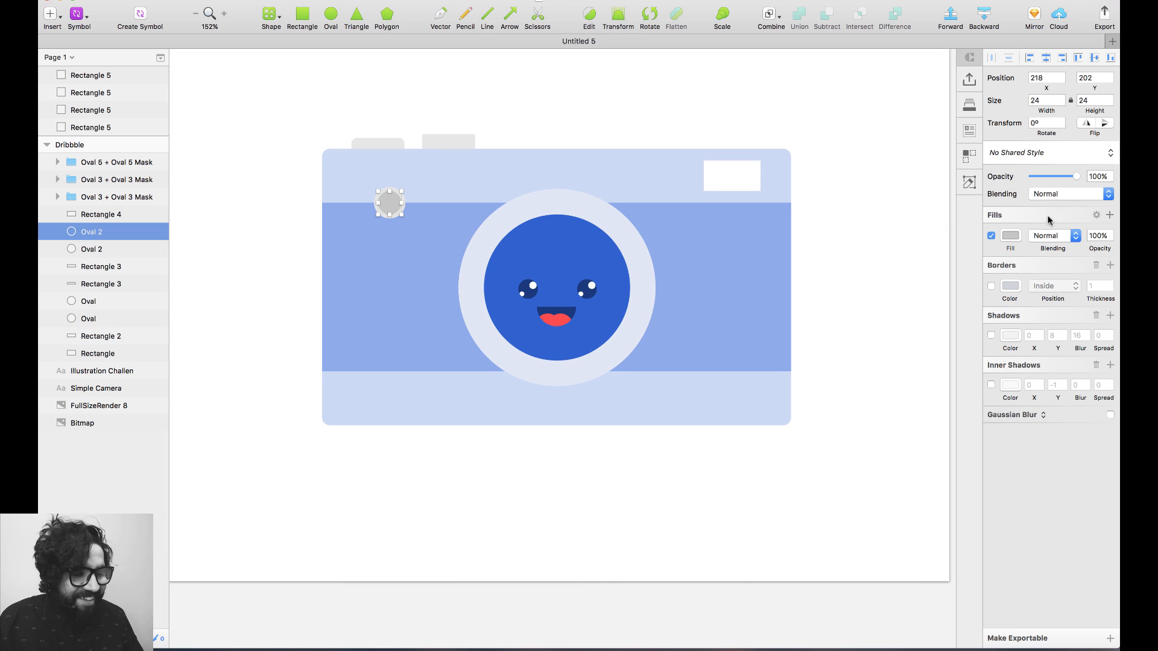
click(1010, 236)
click(1027, 502)
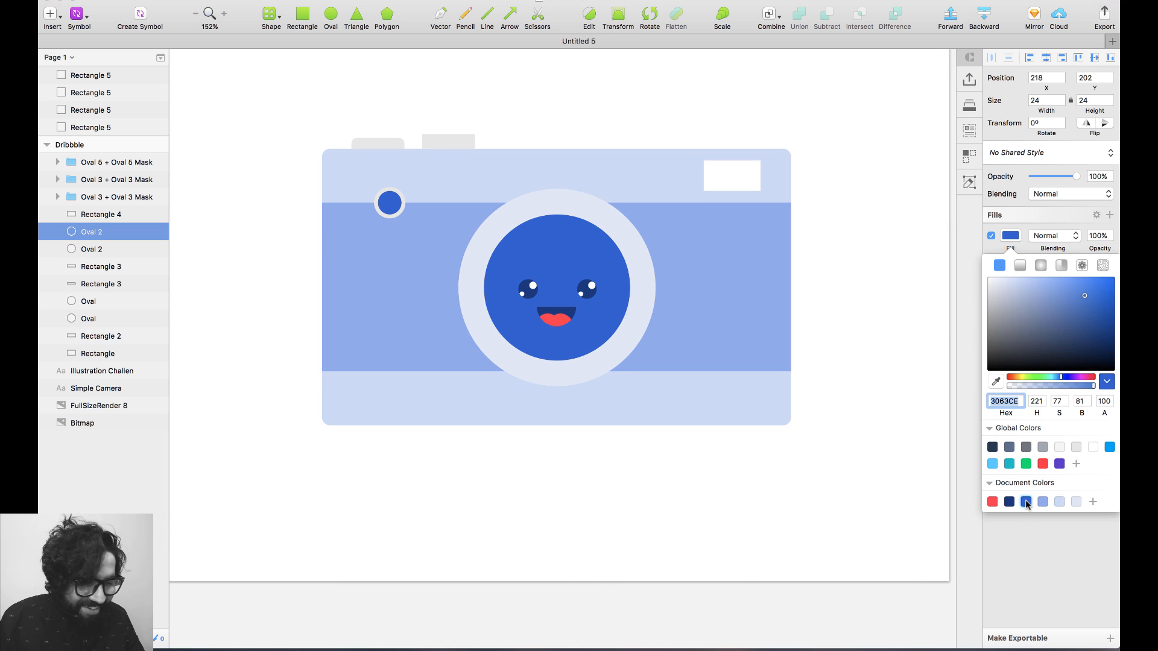
click(609, 514)
Set the corner radius of the white viewfinder rectangle to 3.
click(738, 187)
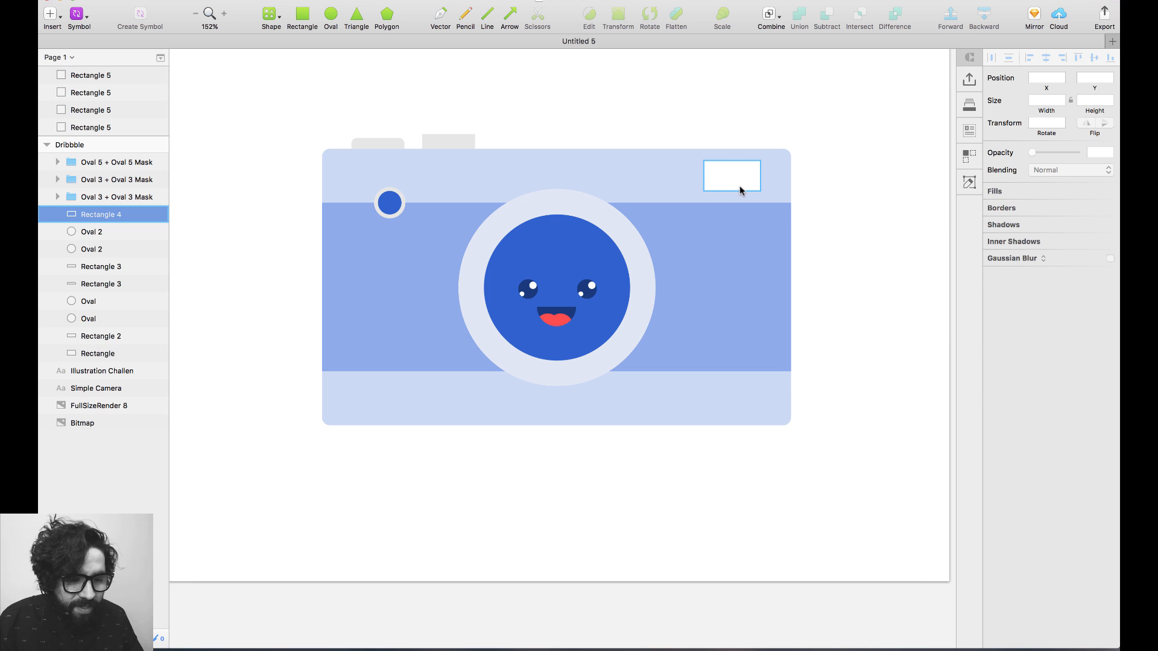
click(1093, 150)
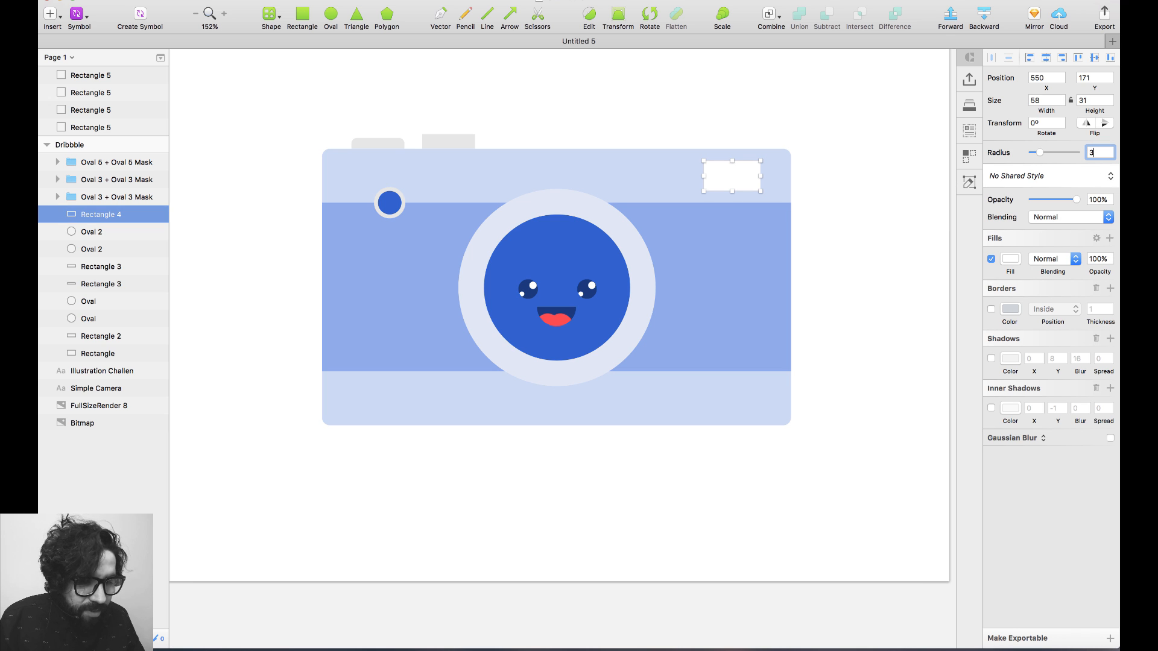
click(454, 108)
Fill both buttons on top of the camera with the saved pale blue CEDAF4.
click(368, 144)
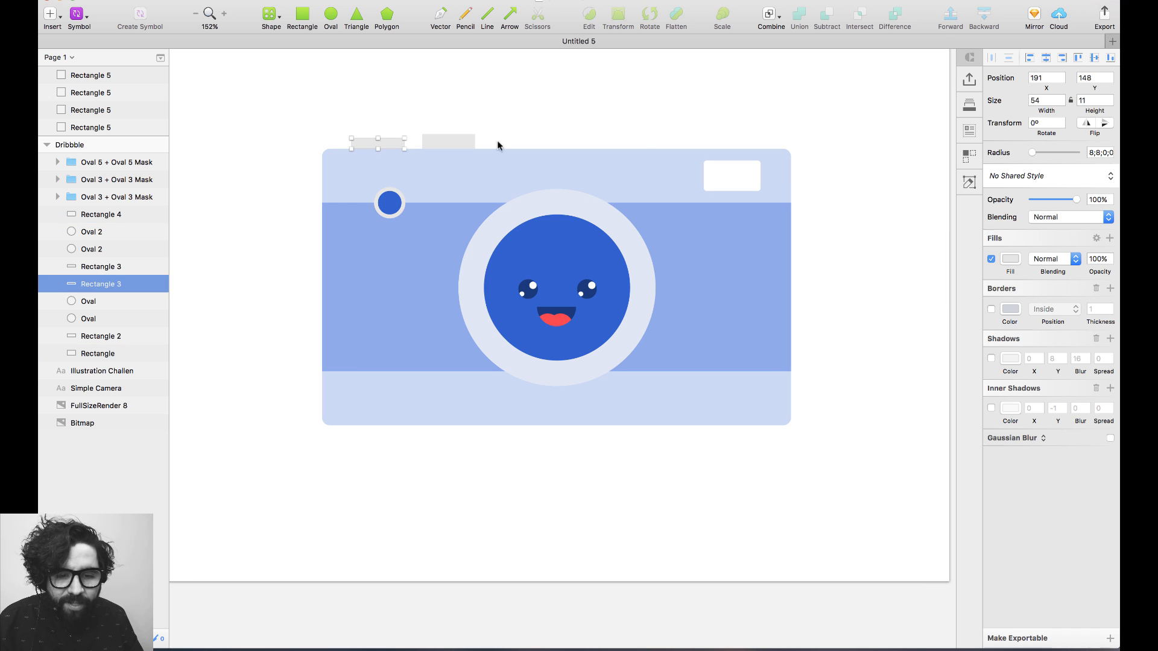
shift+click(468, 144)
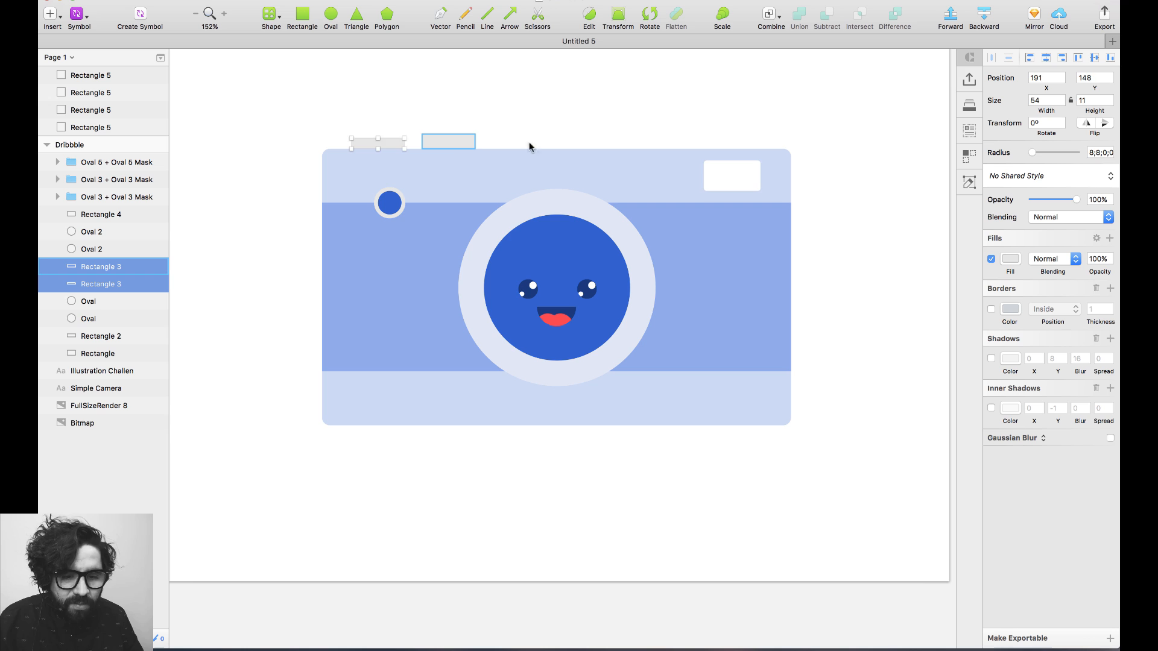
click(1010, 259)
click(1059, 525)
click(519, 505)
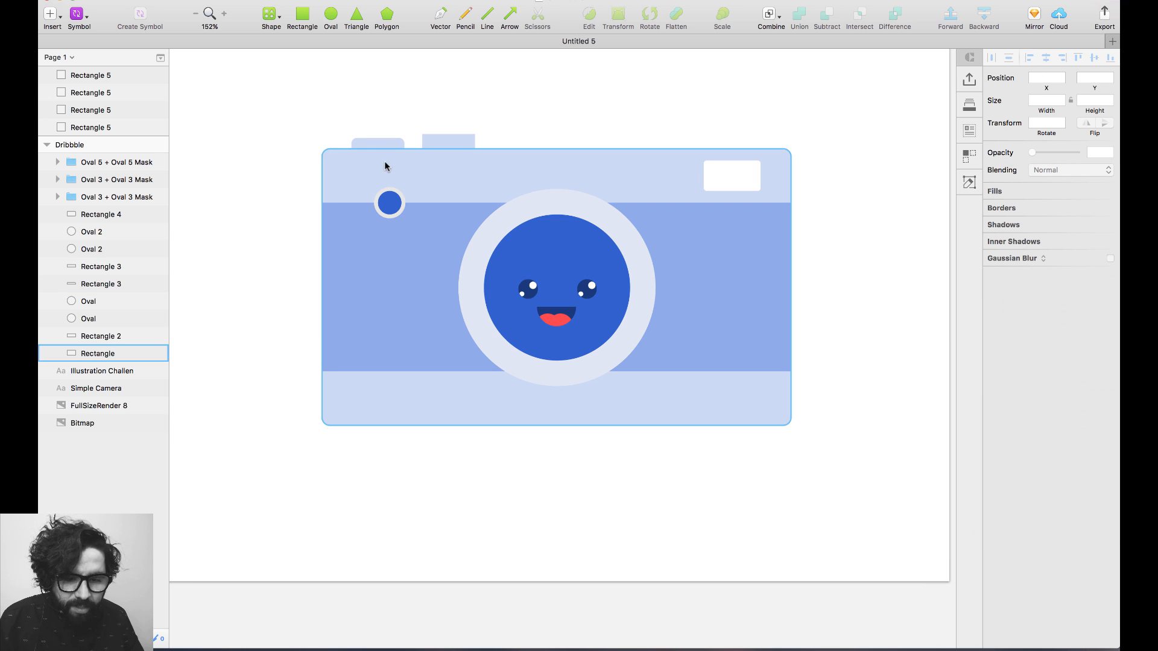
Change the fill of the rounded button at the camera's top left to the medium blue 8FACEA.
click(391, 142)
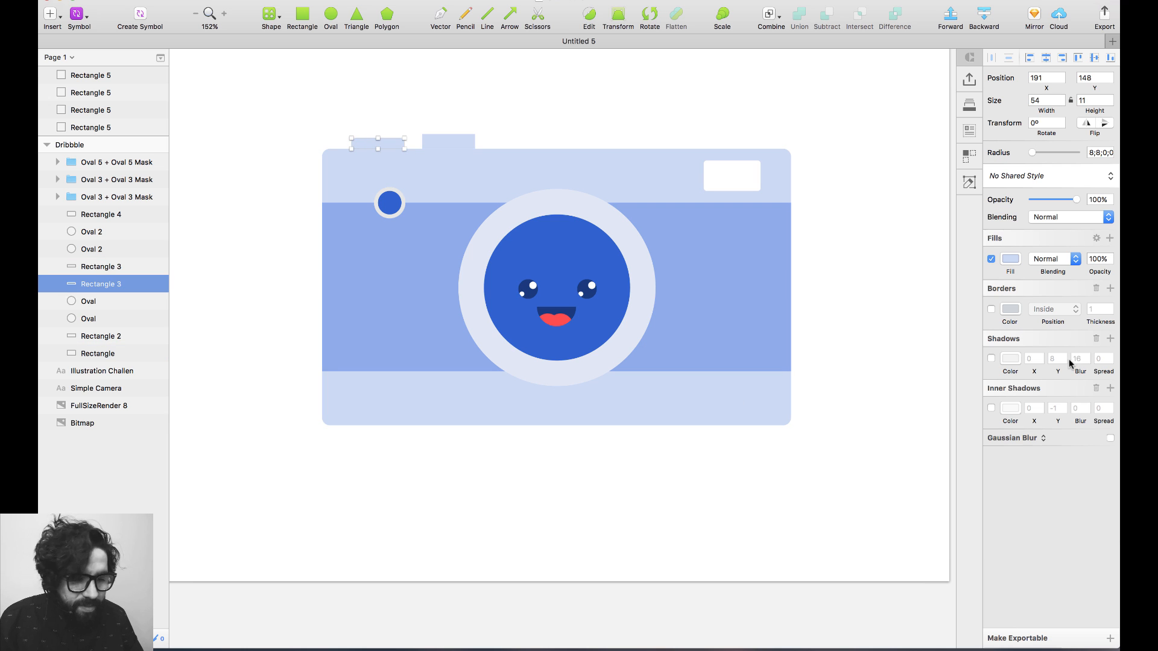
click(1010, 259)
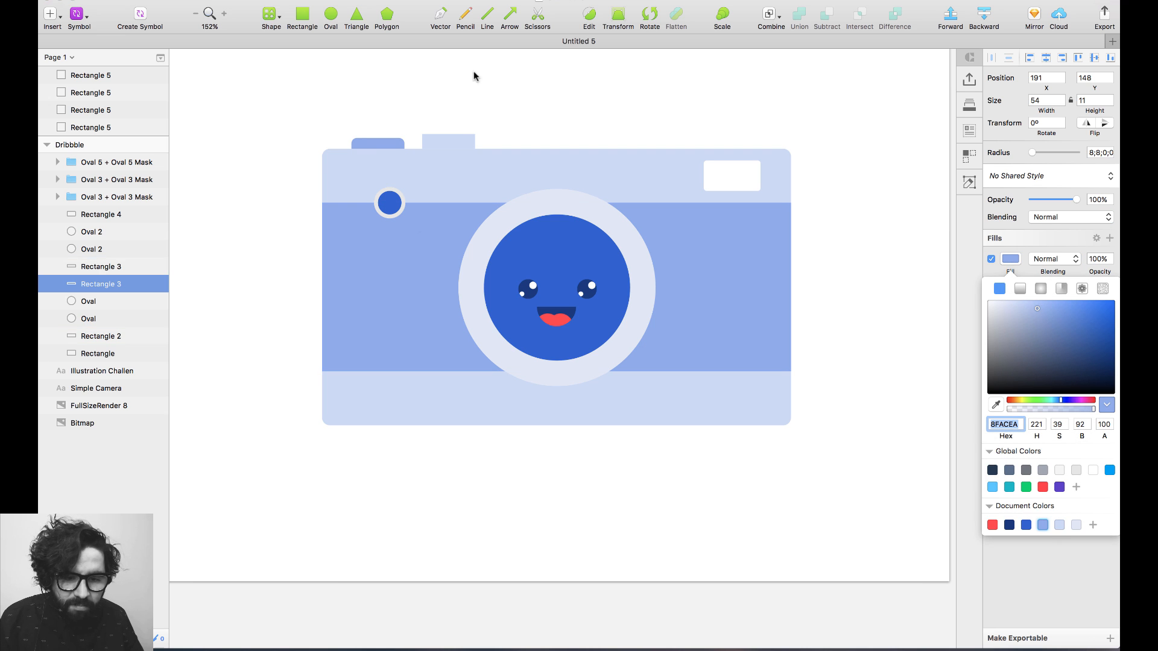
click(456, 142)
click(508, 102)
Add a shadow to the outer lens ring and colour it with the saved medium blue 8FACEA.
scroll(509, 102, up, 1)
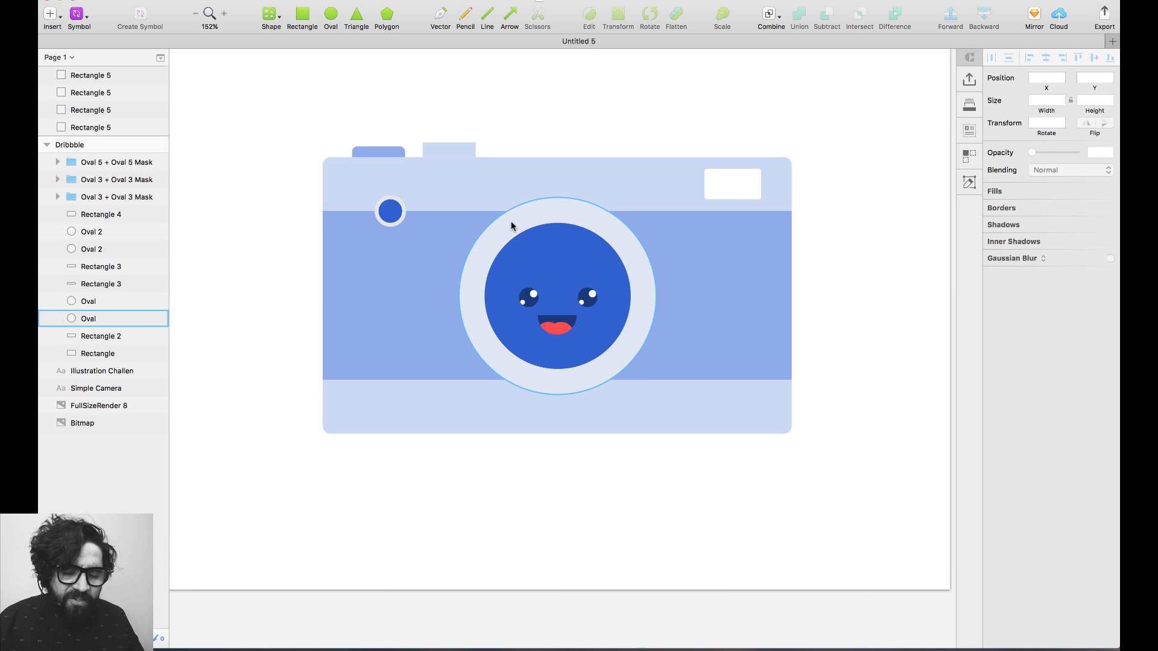
click(547, 217)
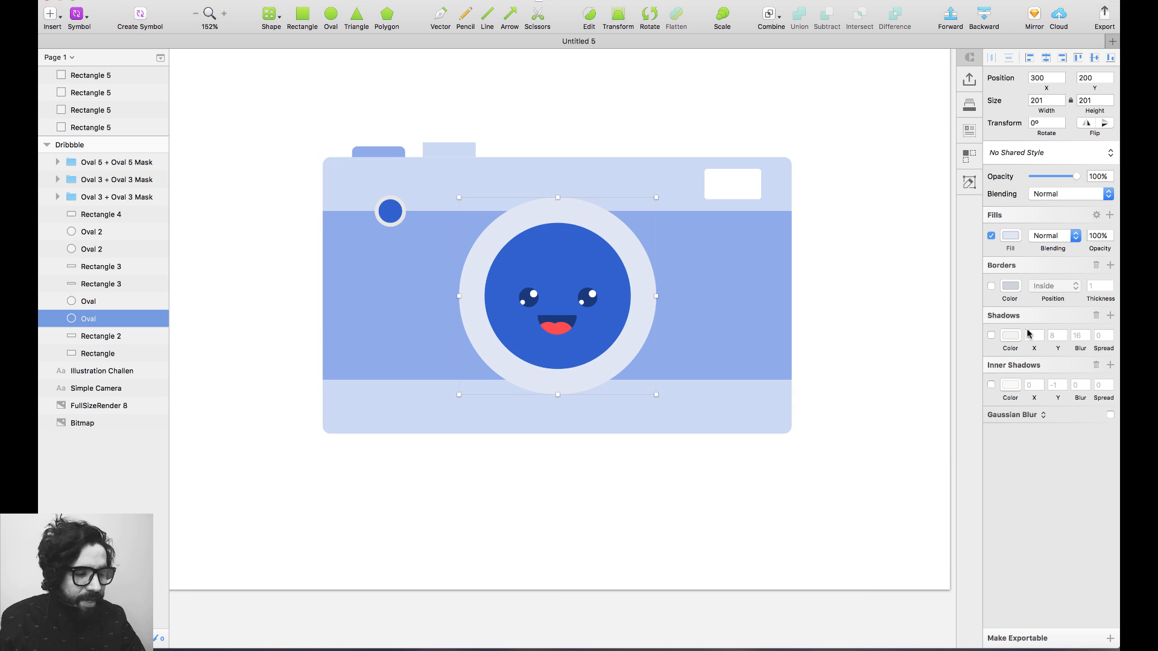
click(991, 335)
click(1009, 336)
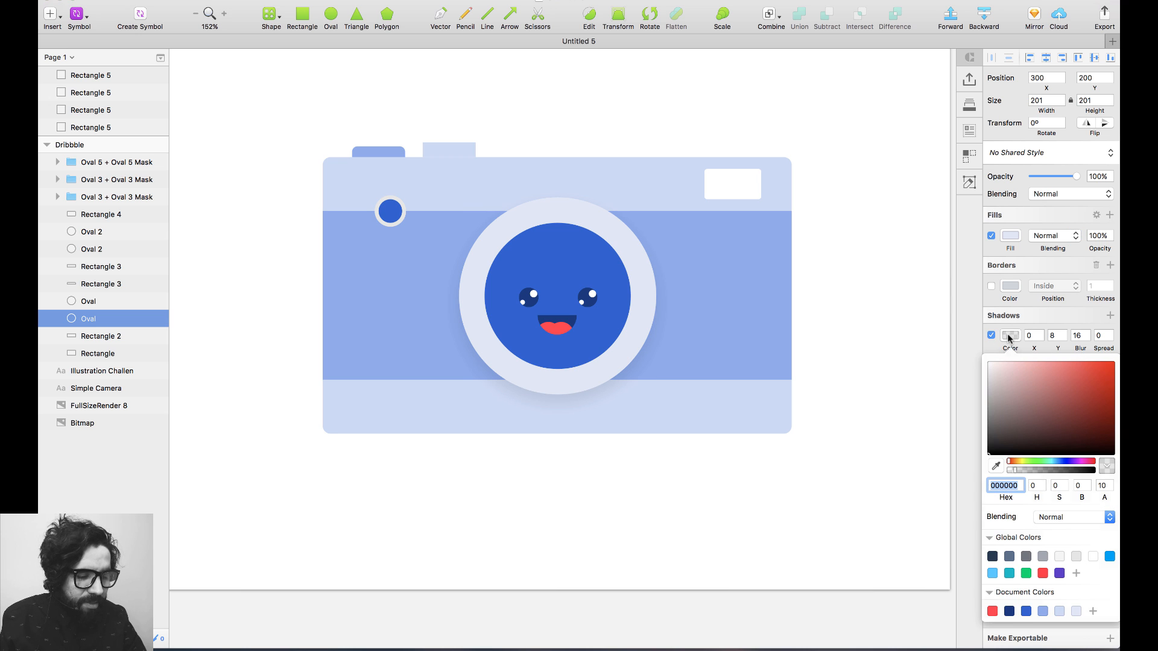
click(1043, 611)
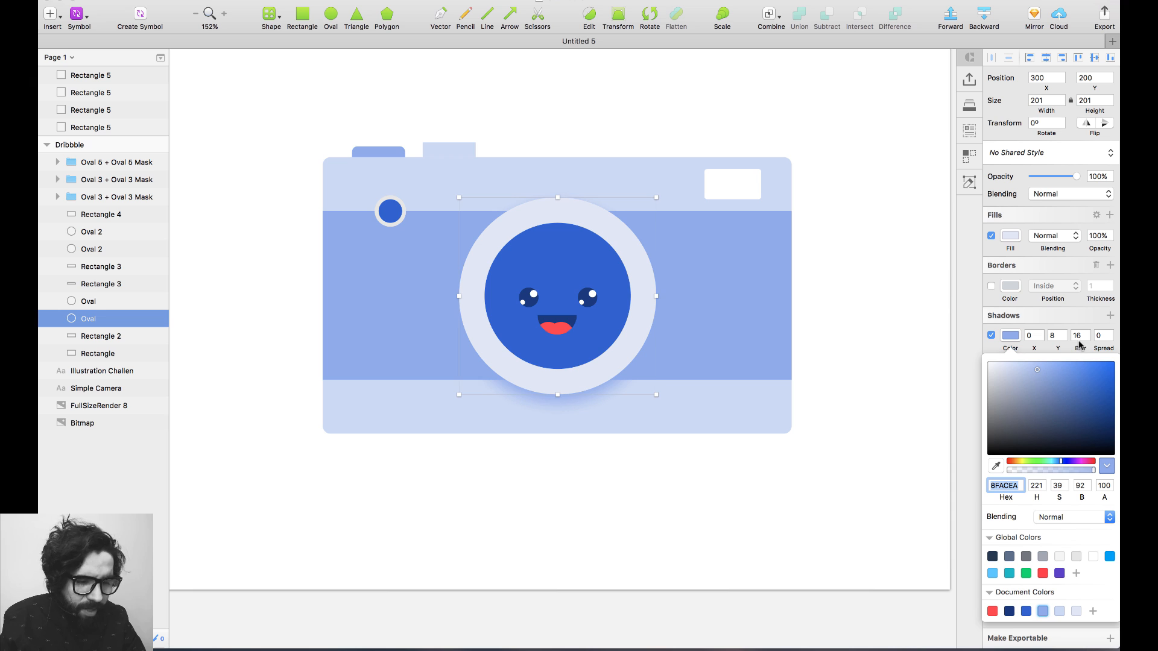
click(1056, 339)
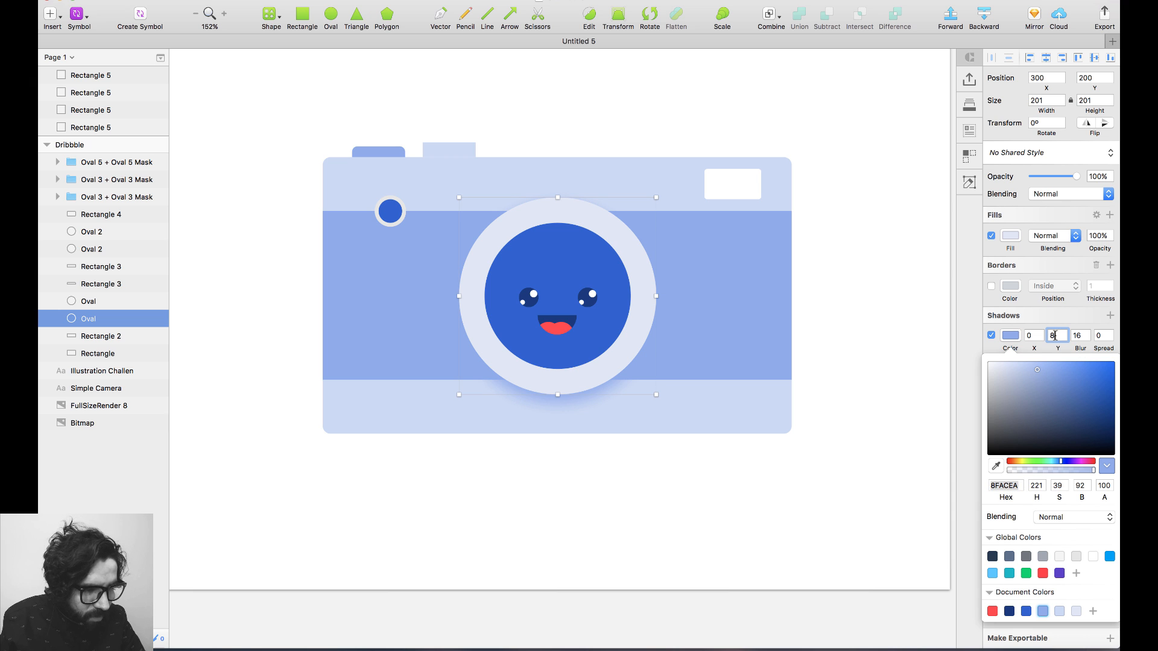
text(18)
key(BackSpace)
key(BackSpace)
text(8)
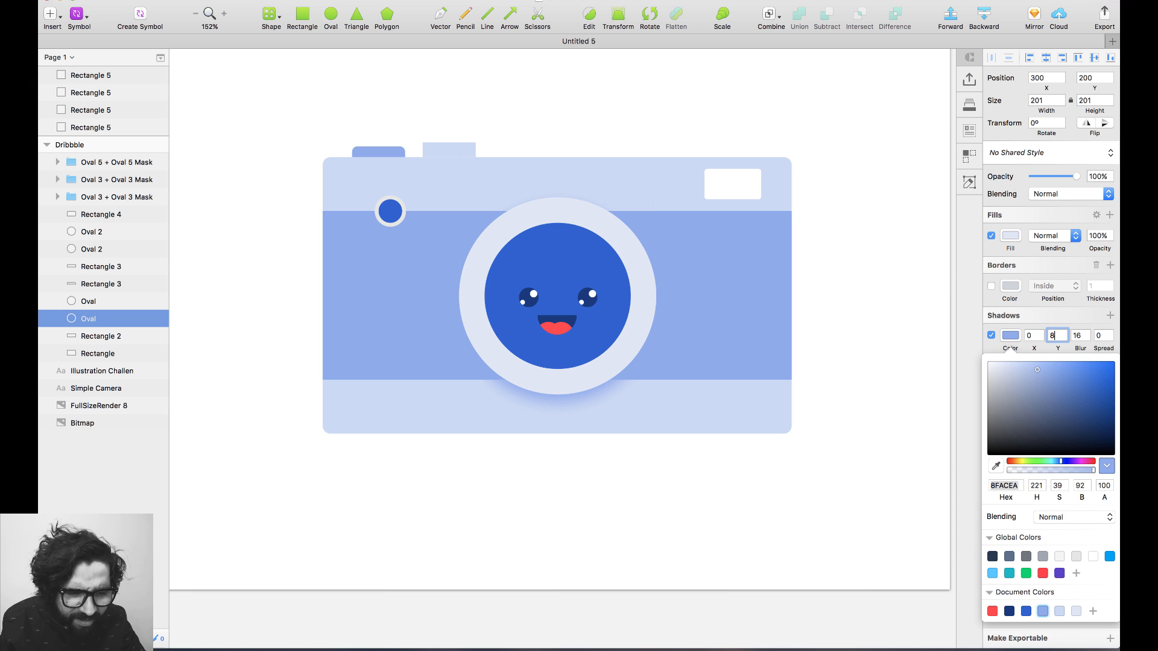
Set the blending mode of the lens ring's shadow to Multiply.
click(1071, 519)
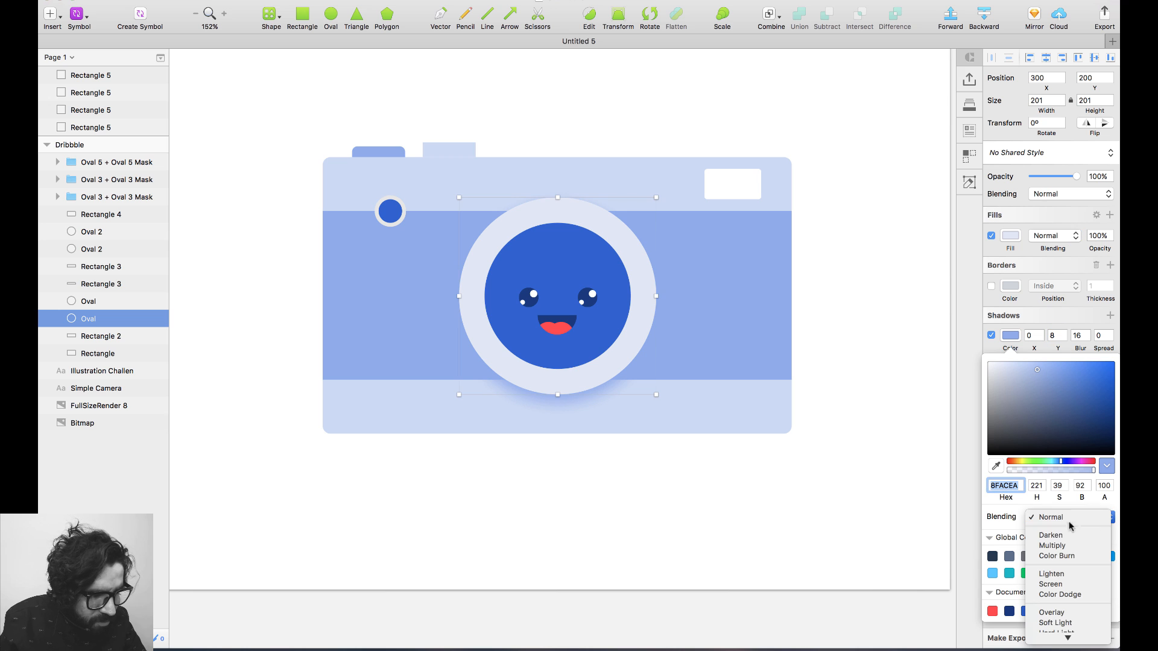
click(1066, 543)
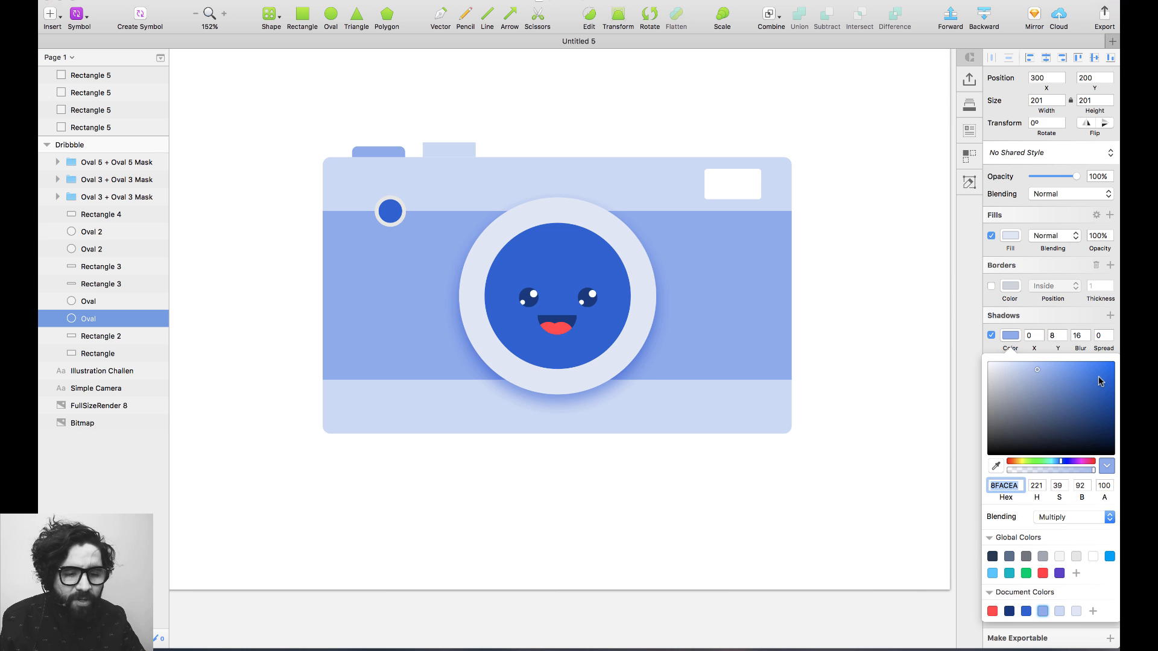
Set the alpha of the lens ring's shadow colour to 50.
click(1103, 486)
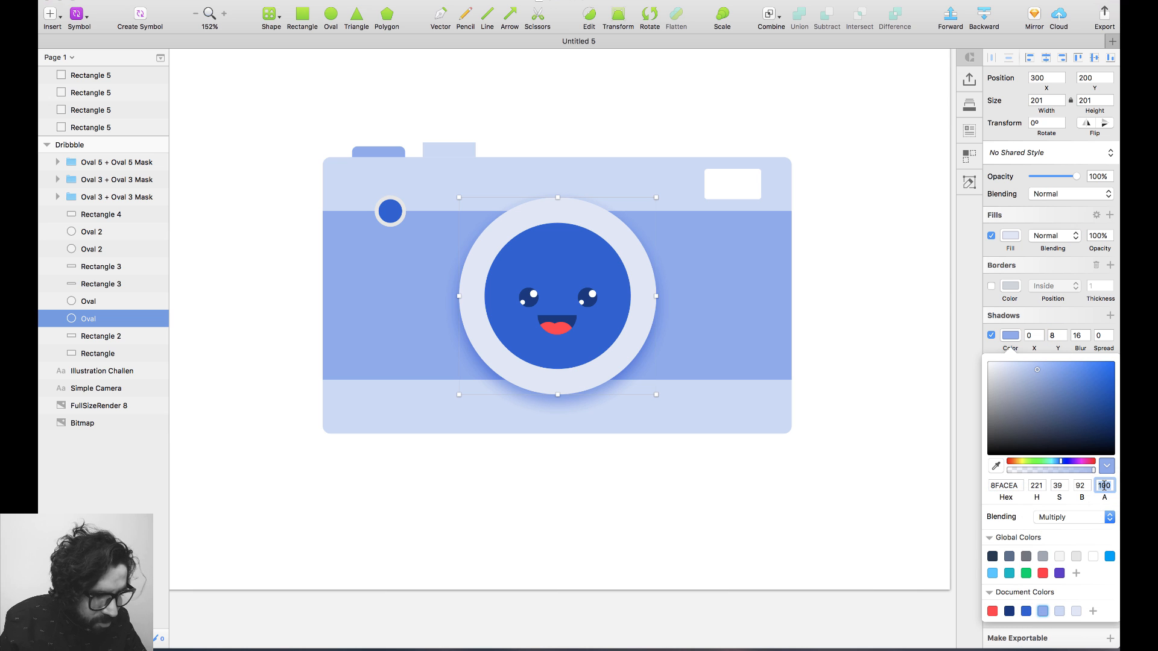
text(50)
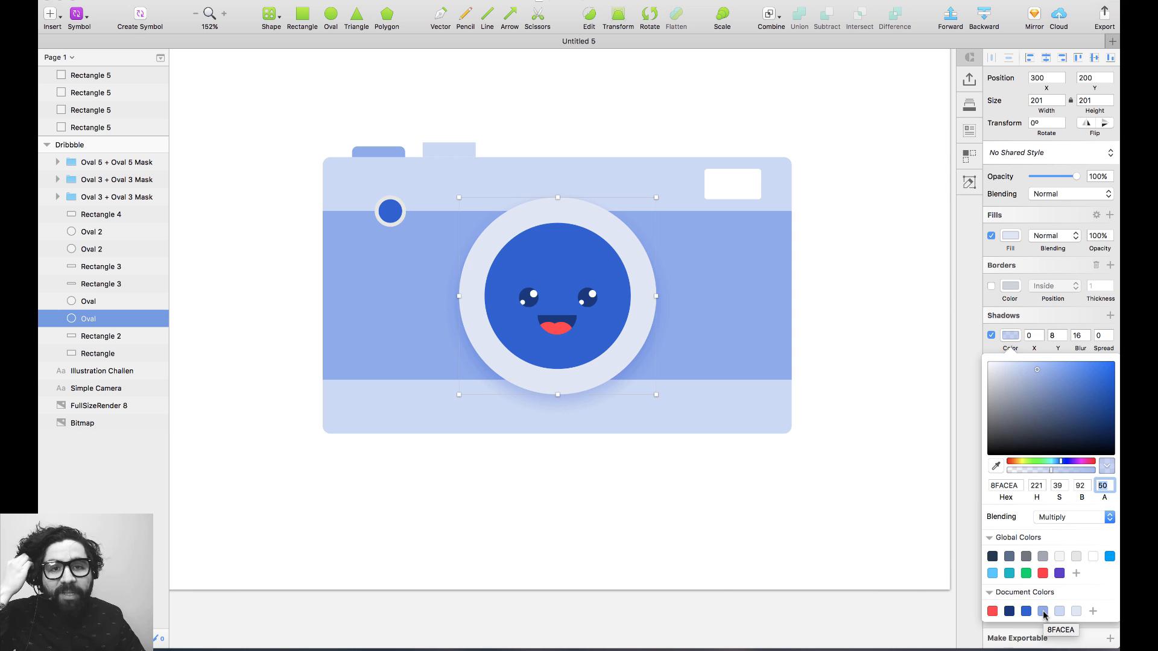
click(621, 440)
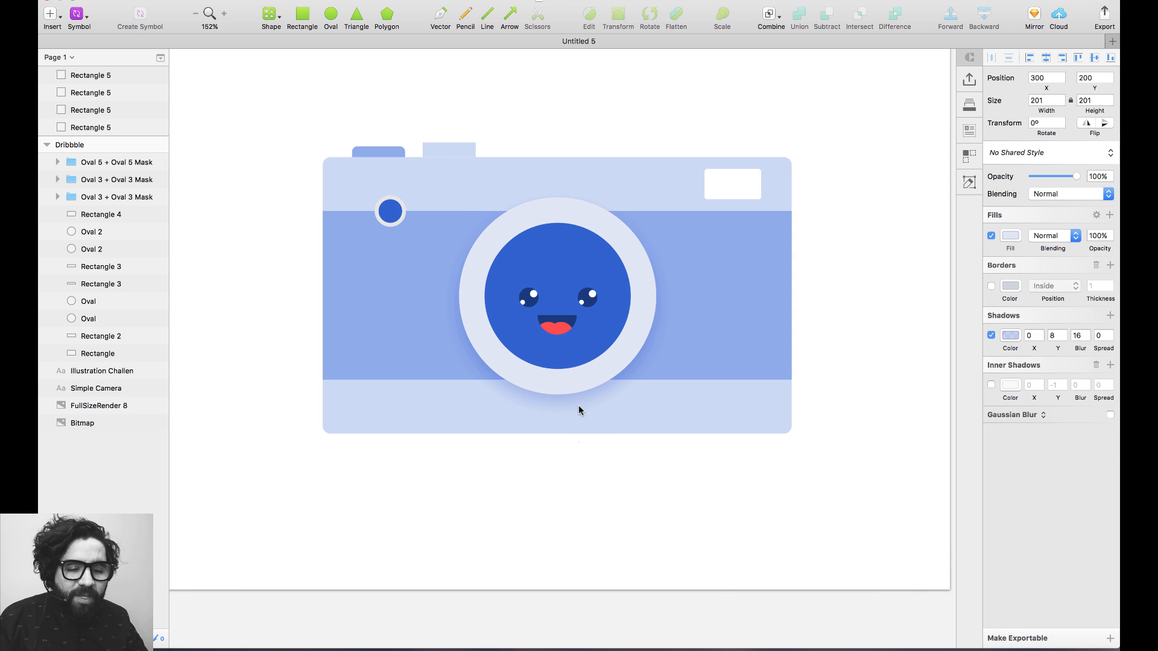
Add an inner shadow to the blue inner lens circle, coloured with the saved blue 3063CE and blended with Multiply.
click(563, 260)
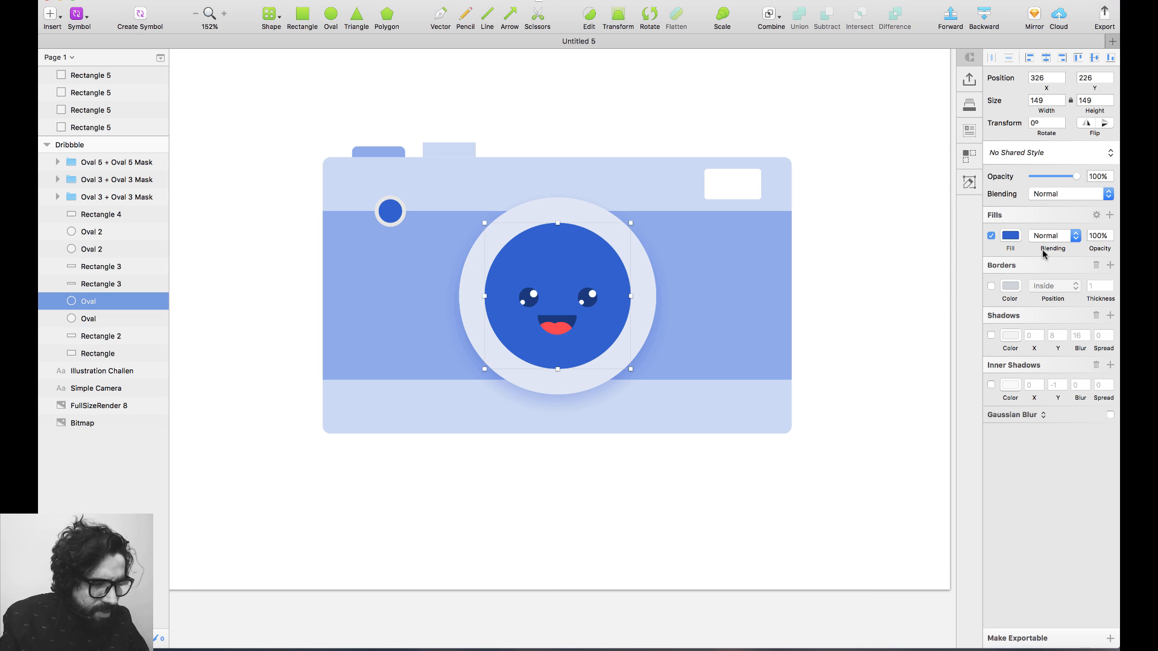
click(991, 384)
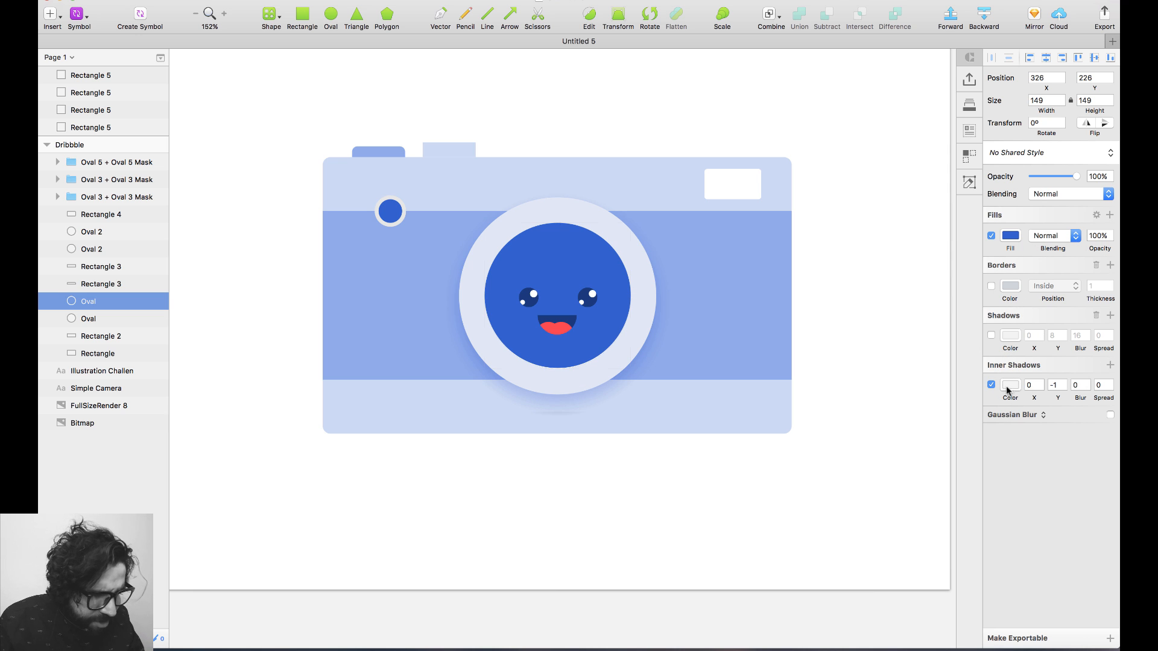
click(1010, 385)
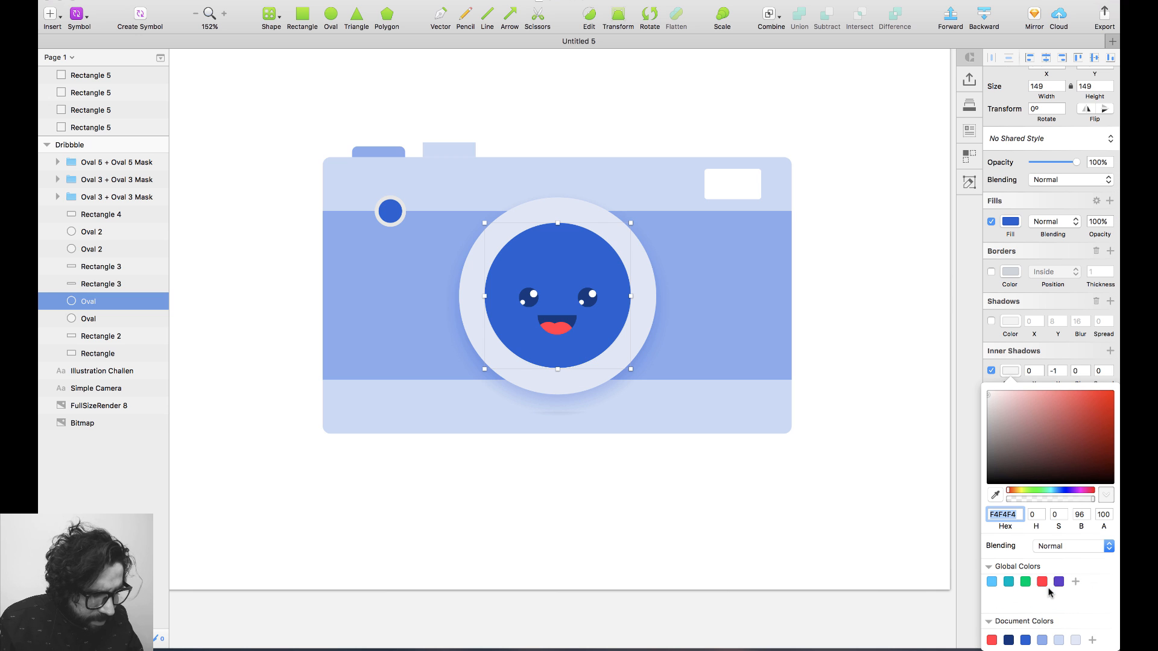
click(1026, 640)
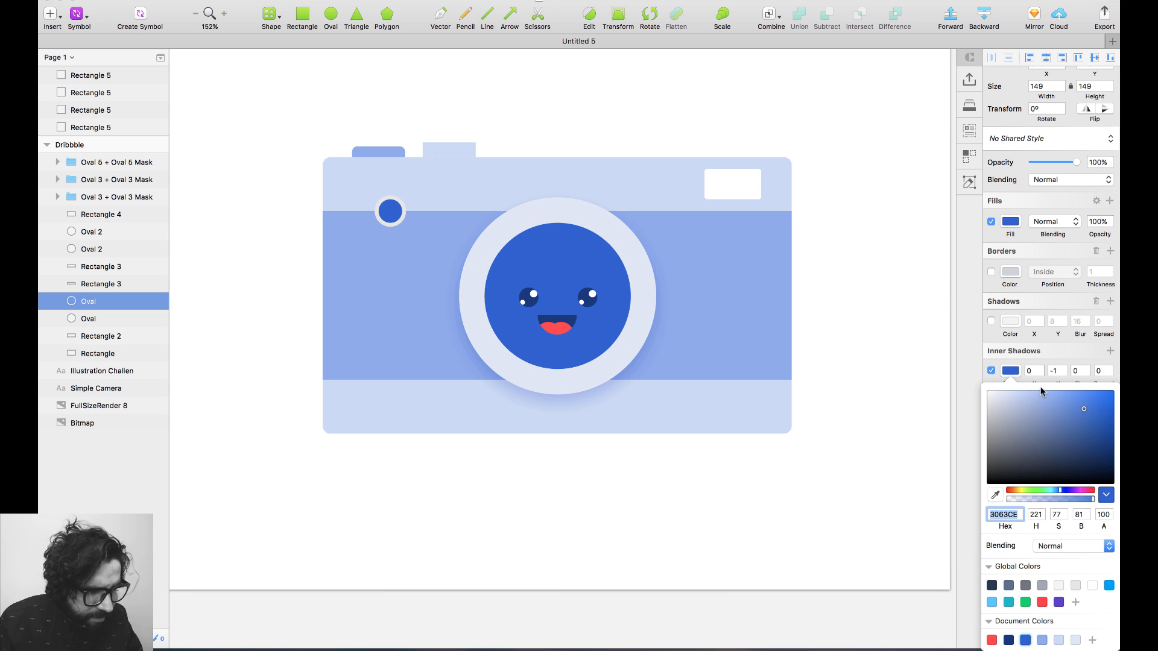
click(1072, 549)
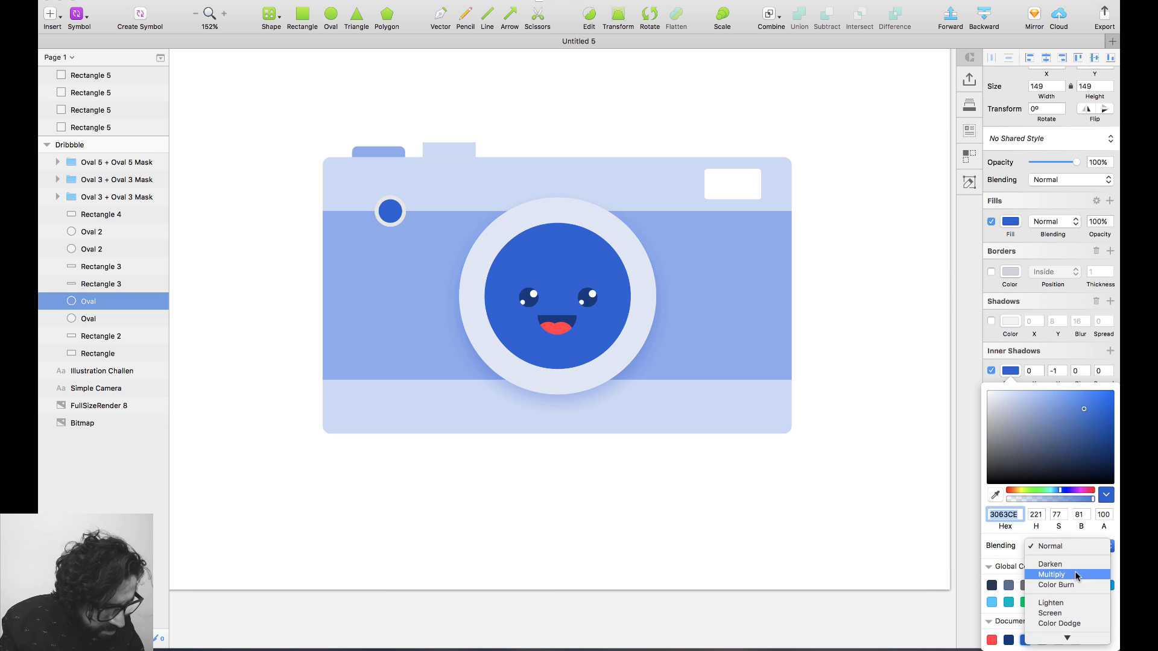
click(1051, 574)
Set the inner lens shadow's Y offset to 11 and its blur to 30.
click(1052, 370)
key(BackSpace)
text(1)
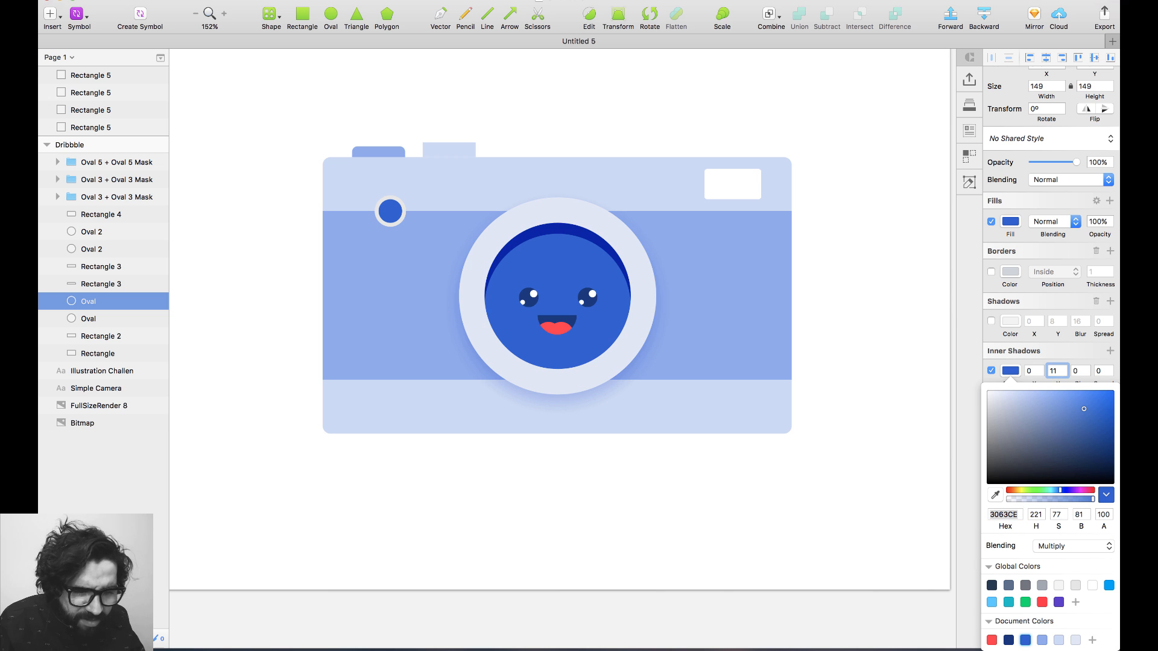
key(Tab)
text(10)
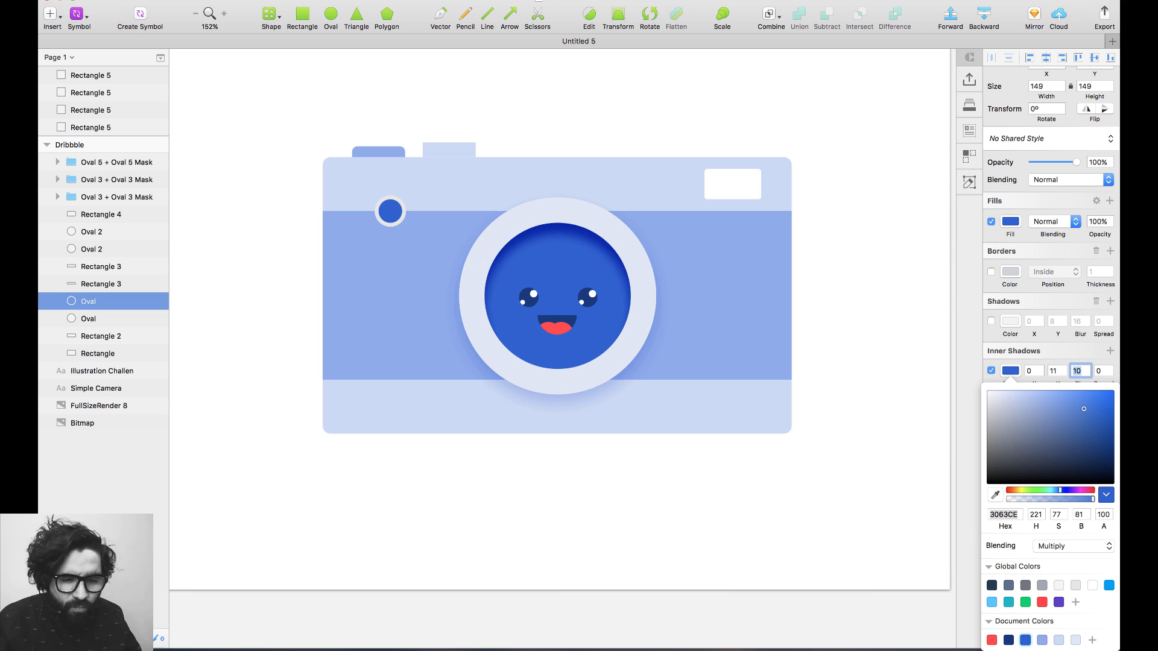
key(shift+Up)
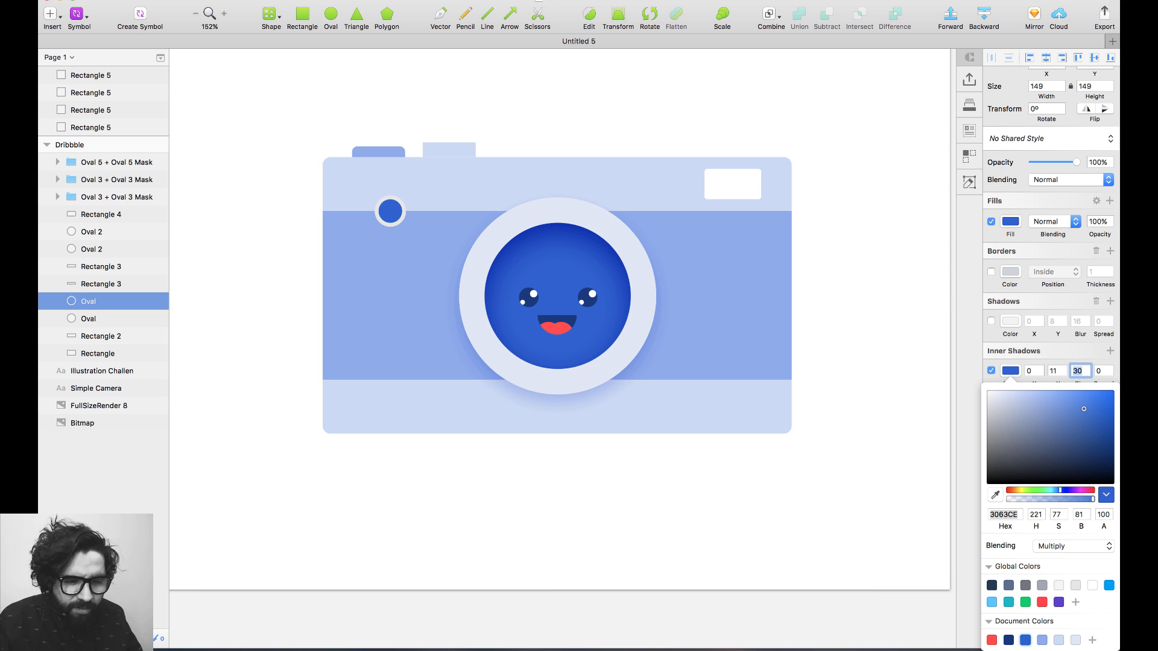
Try several Y offsets for the inner lens shadow and settle on 8.
double_click(1054, 371)
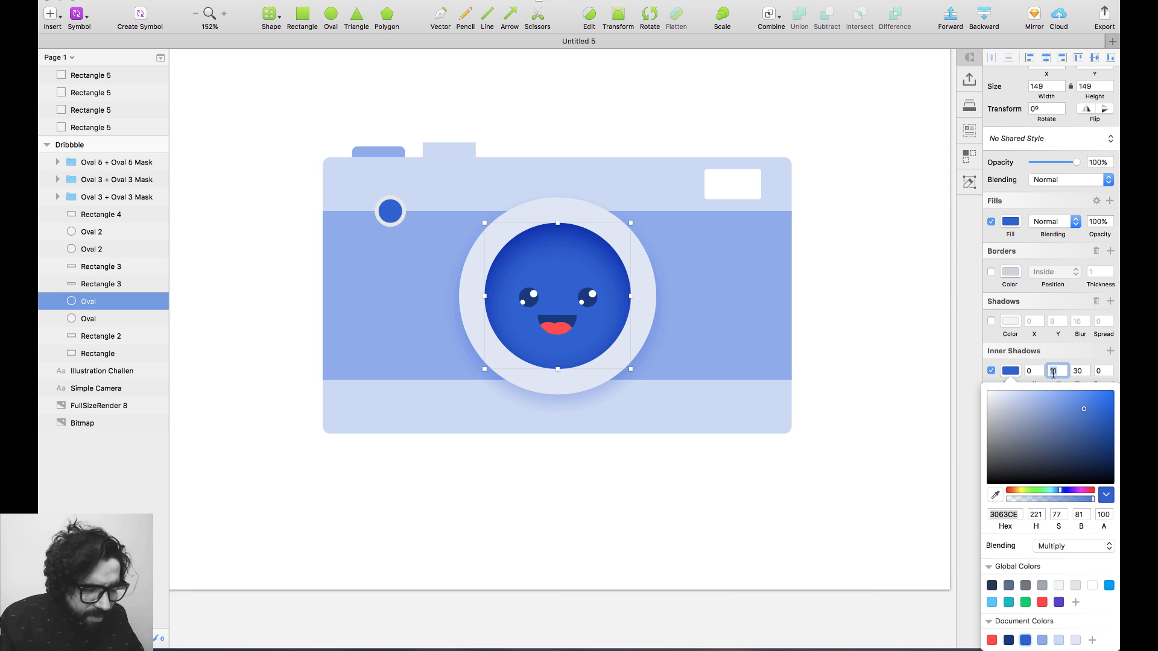
key(shift+Down)
key(shift+Down)
key(shift+Down)
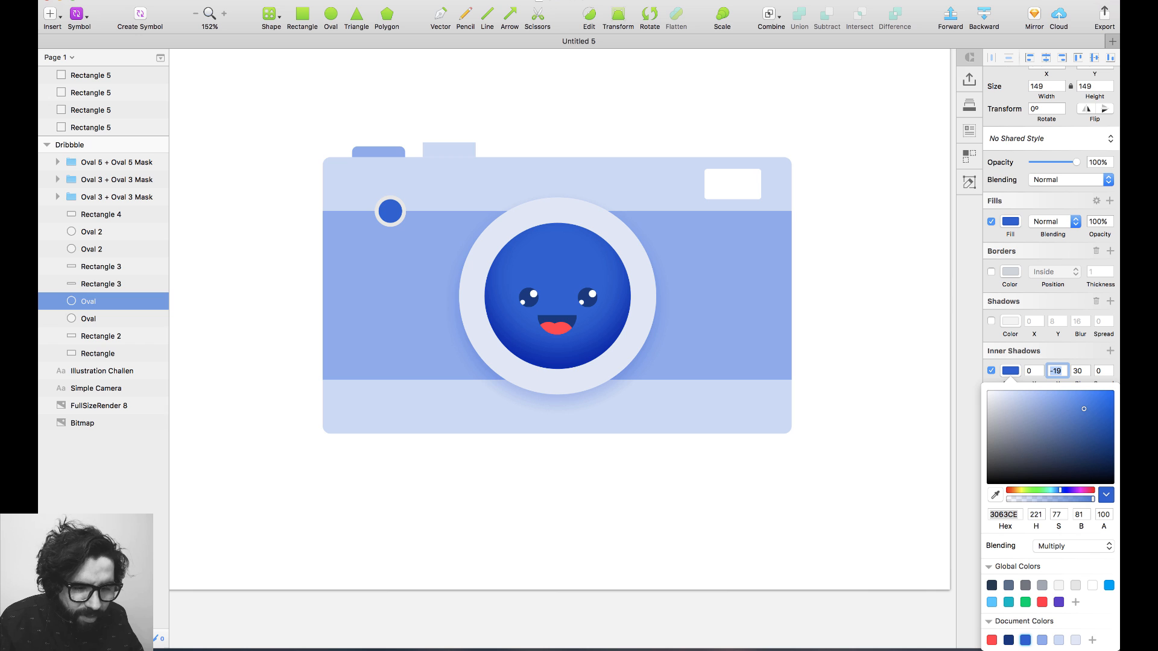
key(shift+Up)
key(shift+Up)
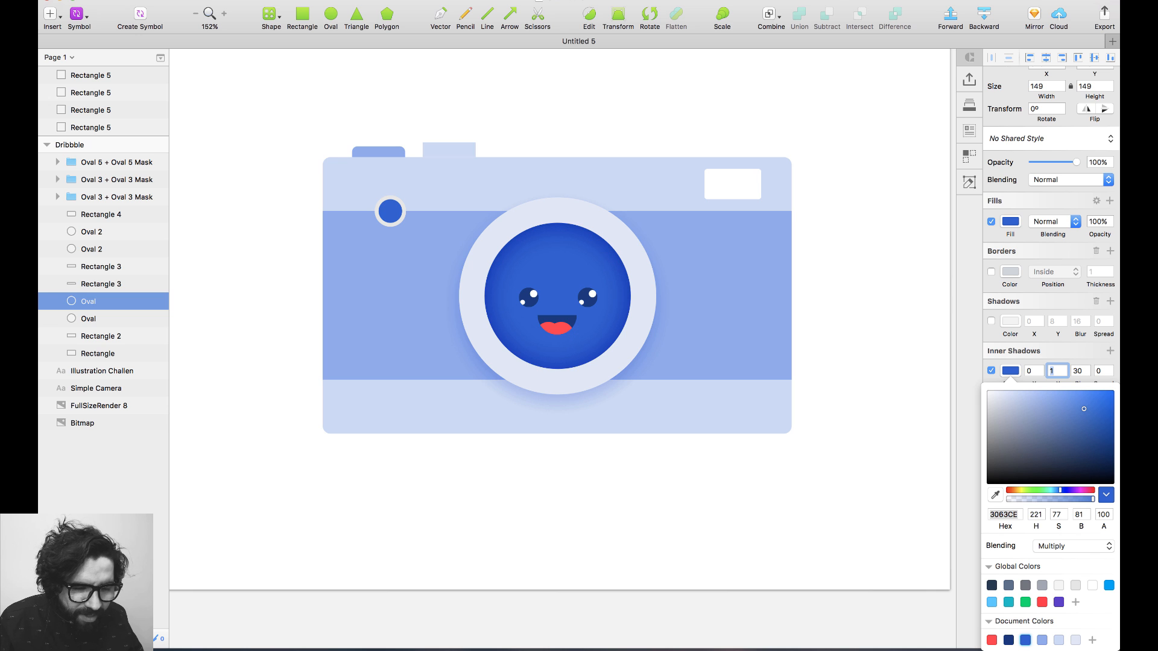
text(0)
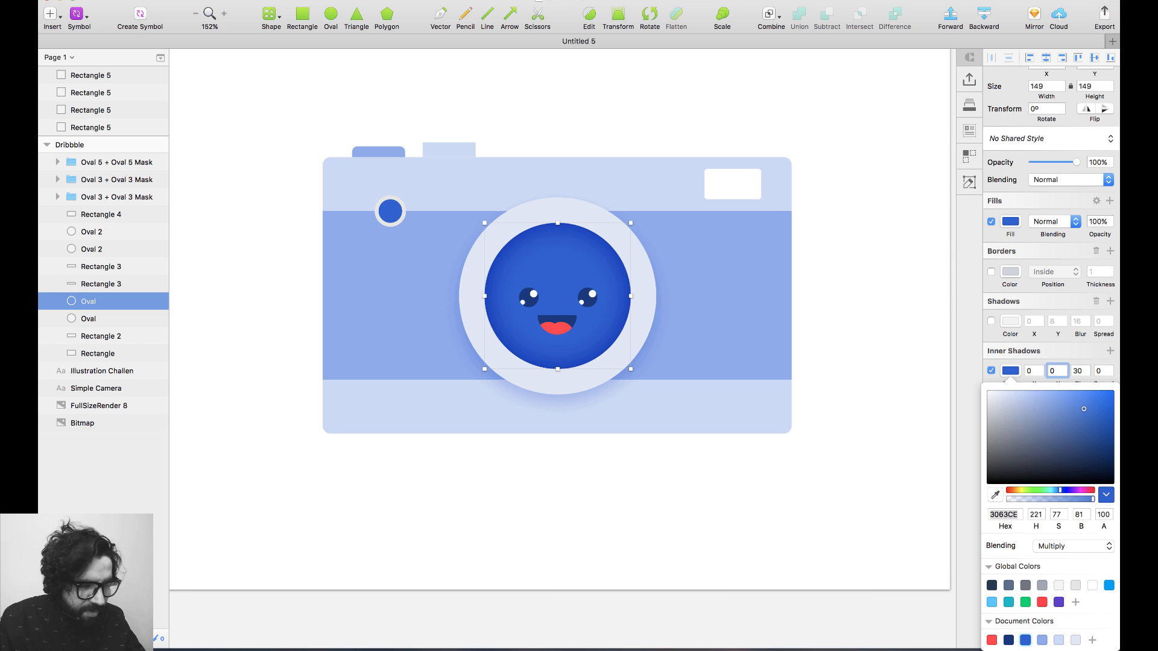
key(Up)
key(Up)
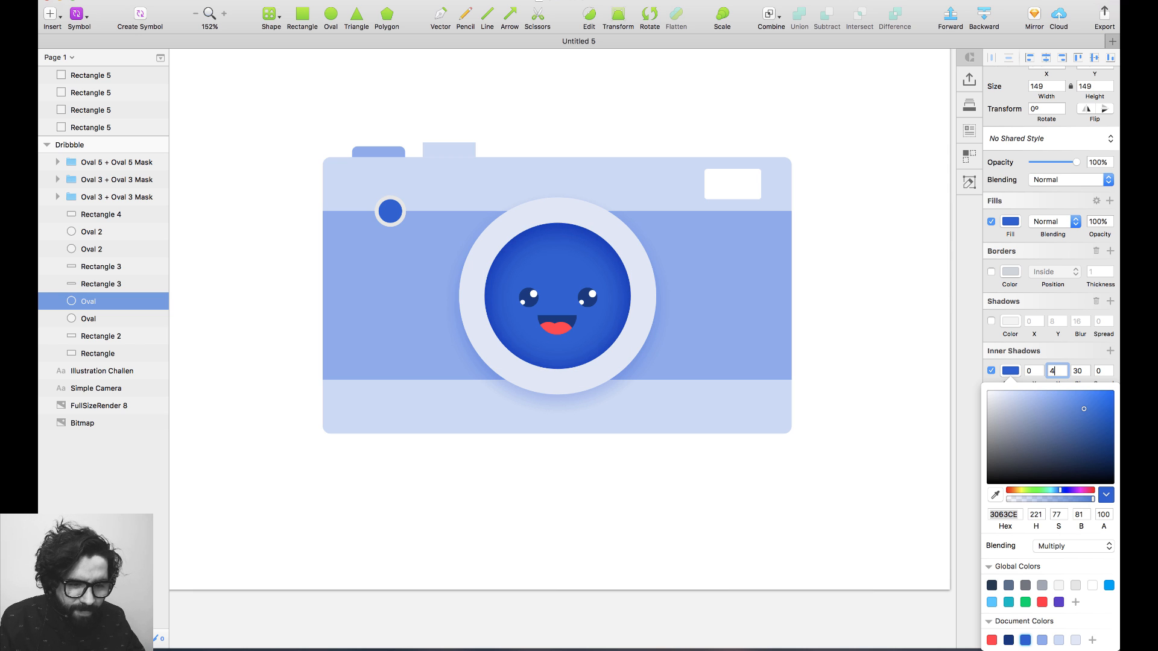
key(Up)
key(Up)
key(Up)
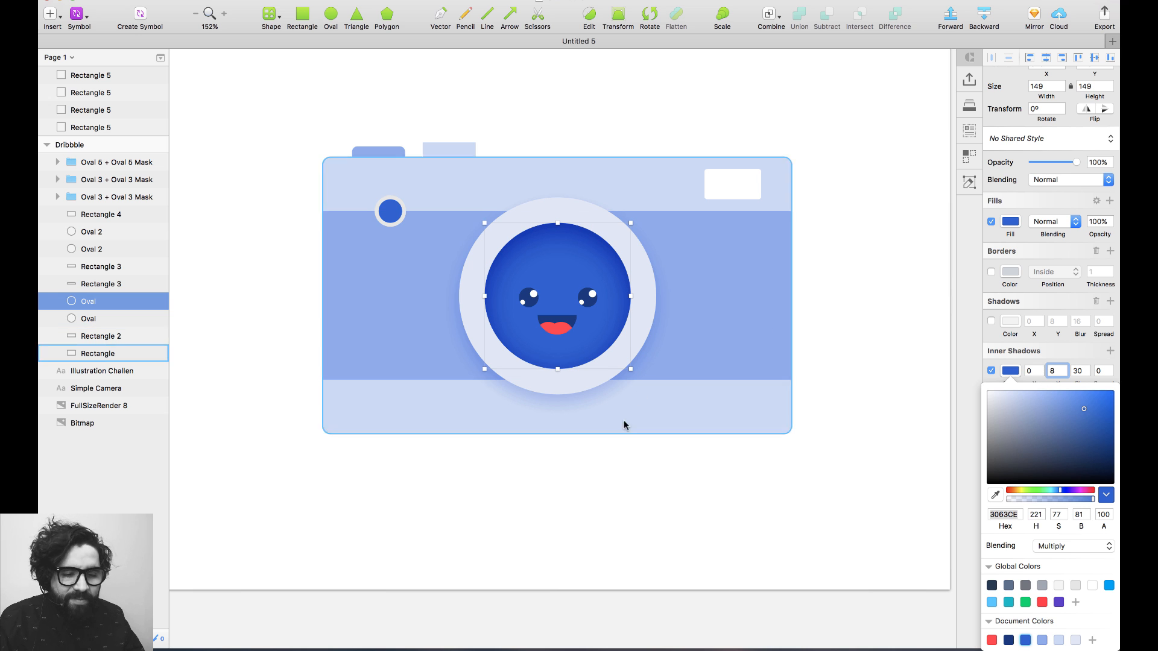
click(599, 537)
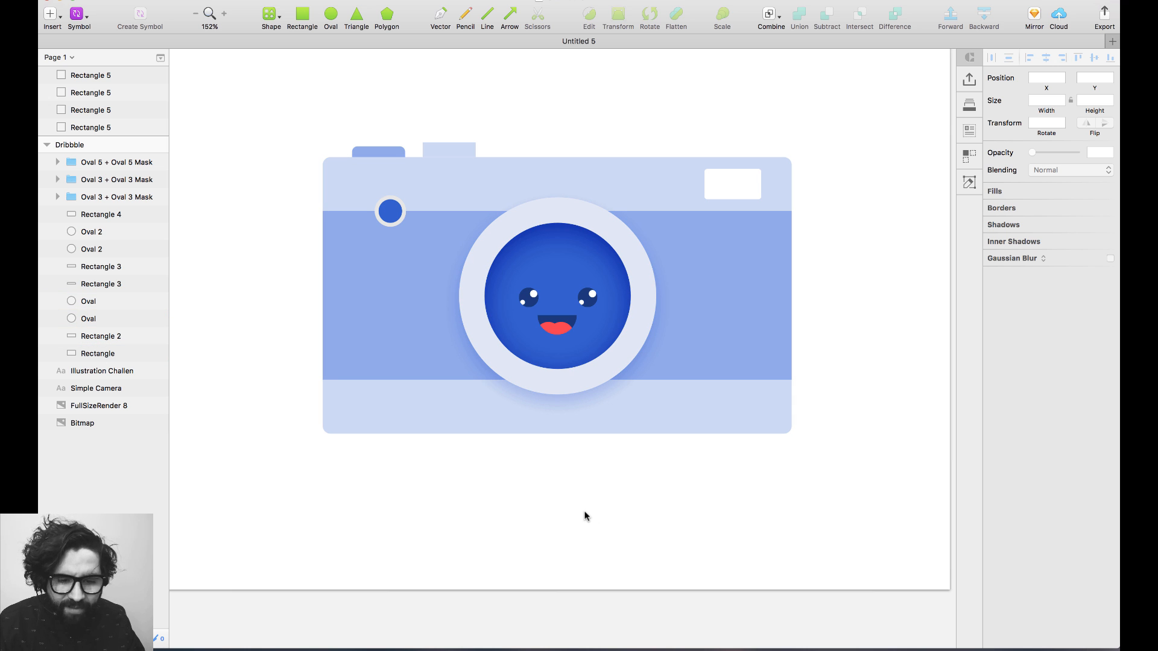
click(342, 223)
shift+click(343, 187)
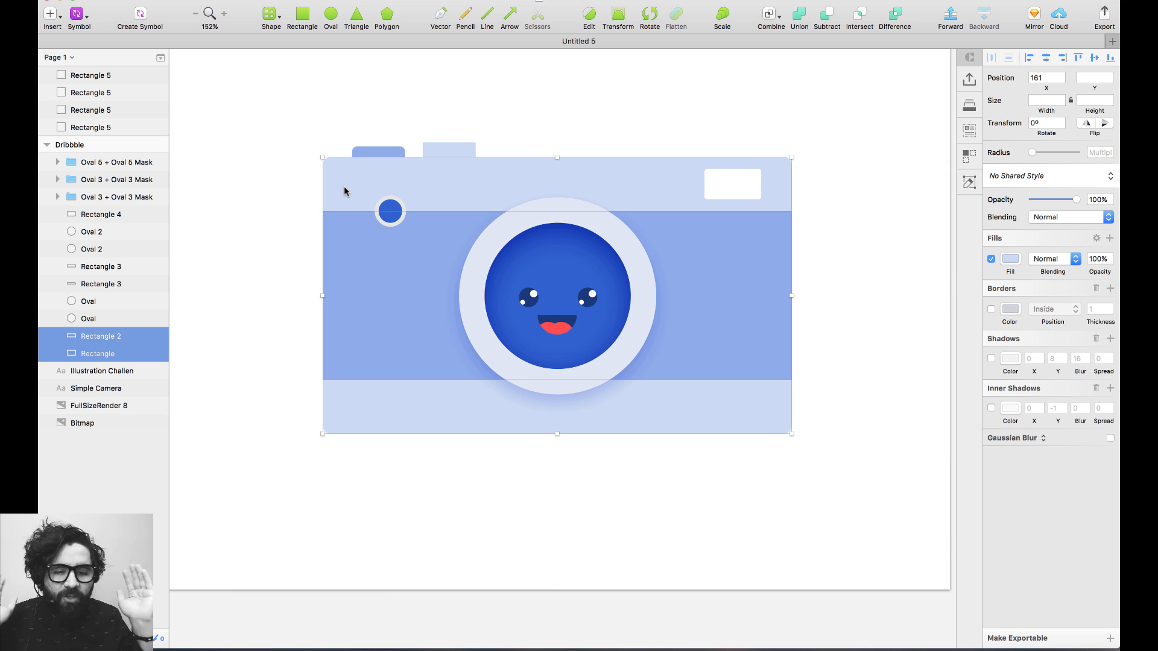
click(366, 537)
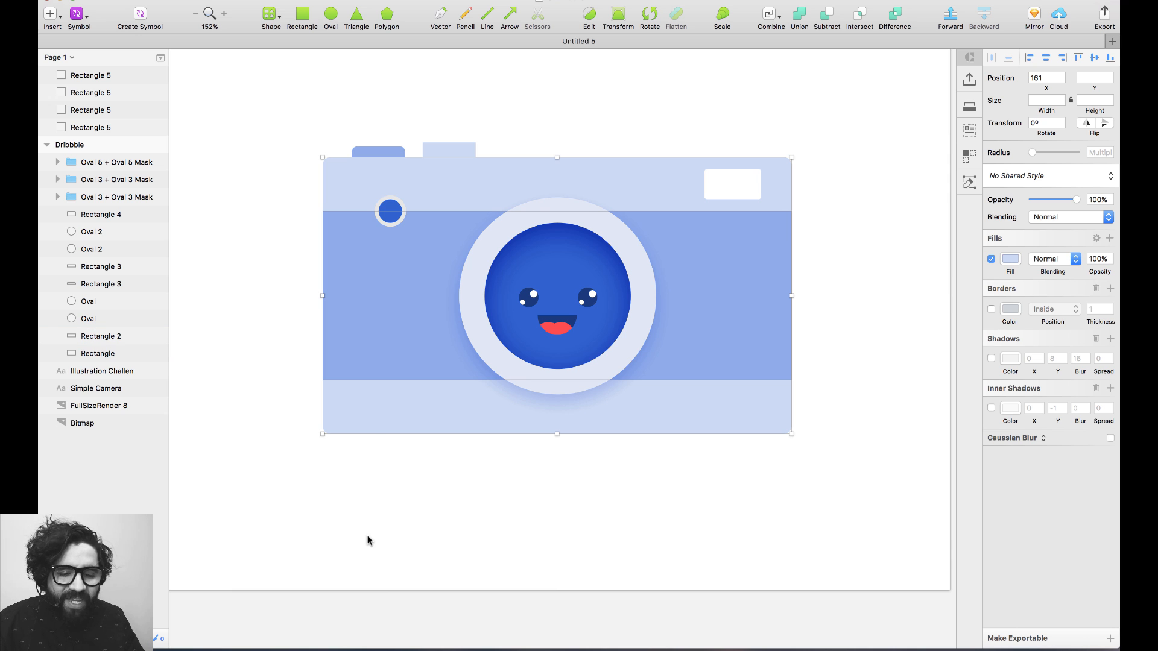
Paste a copy of the camera body in front and narrow it to a 32-wide strip along the body's left edge.
click(340, 175)
key(super+c)
click(280, 213)
key(super+v)
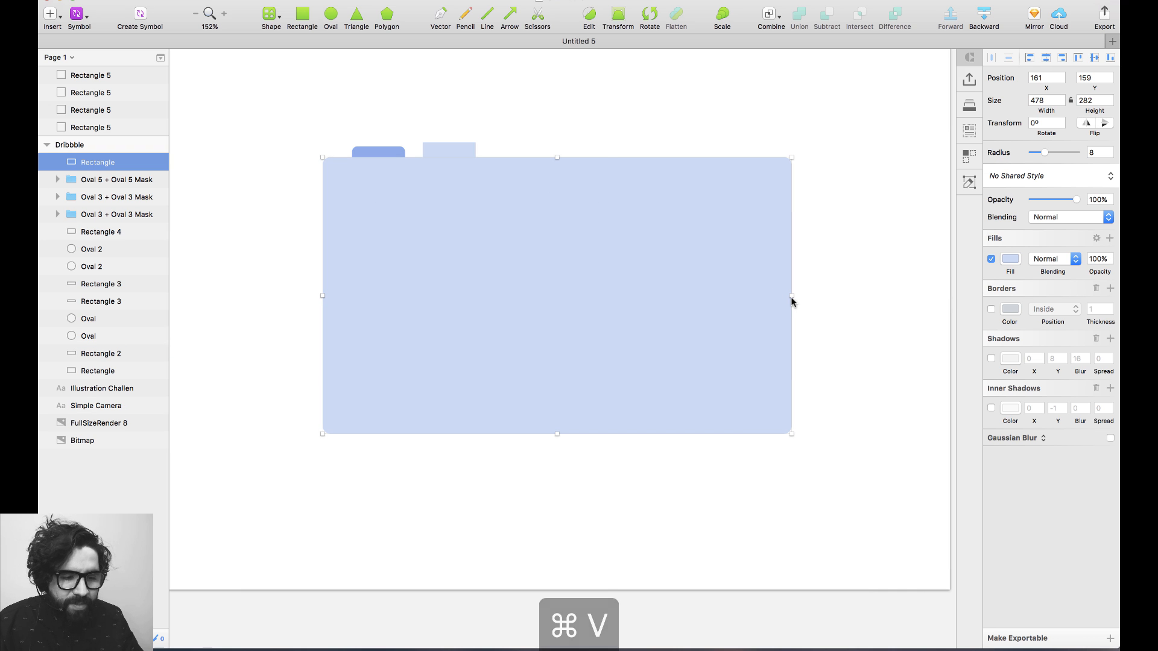
drag(791, 296, 356, 302)
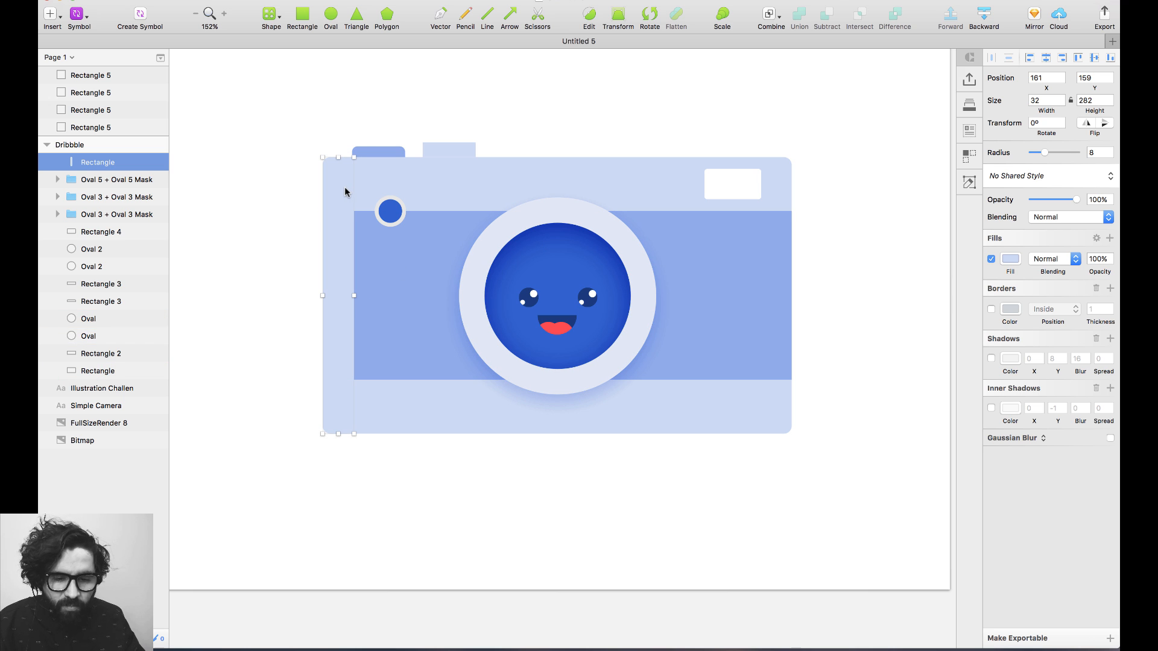
Give the left-edge strip a horizontal linear gradient running from black at the outer edge to white at the inner edge.
click(1011, 259)
click(1020, 289)
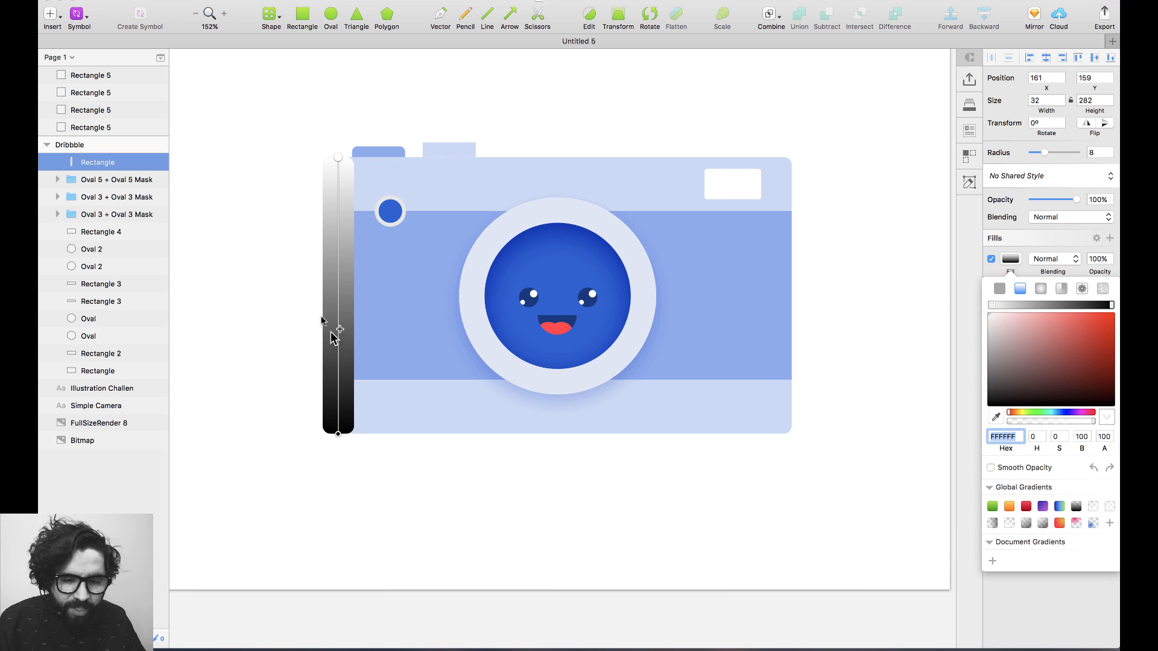
drag(338, 433, 323, 326)
click(339, 159)
drag(339, 158, 353, 326)
mouse_move(1111, 304)
mouse_down()
mouse_move(1067, 300)
mouse_move(1110, 304)
mouse_up()
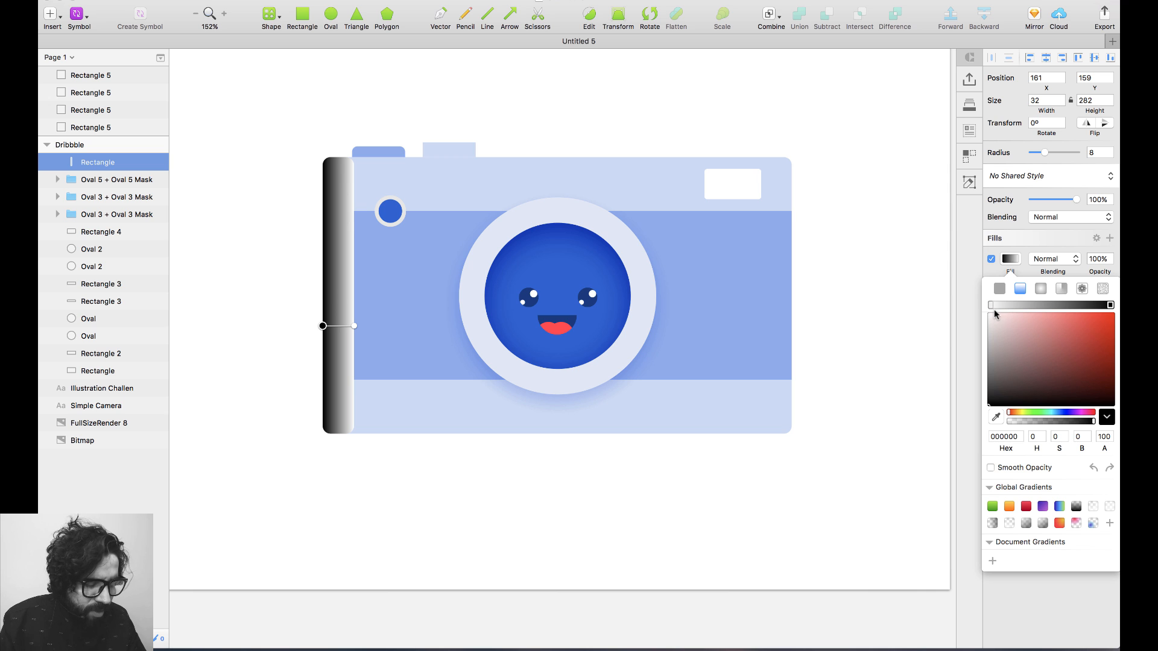
Copy the hex code of the saved blue 3063CE via a solid fill, and return the strip to its linear gradient.
click(999, 289)
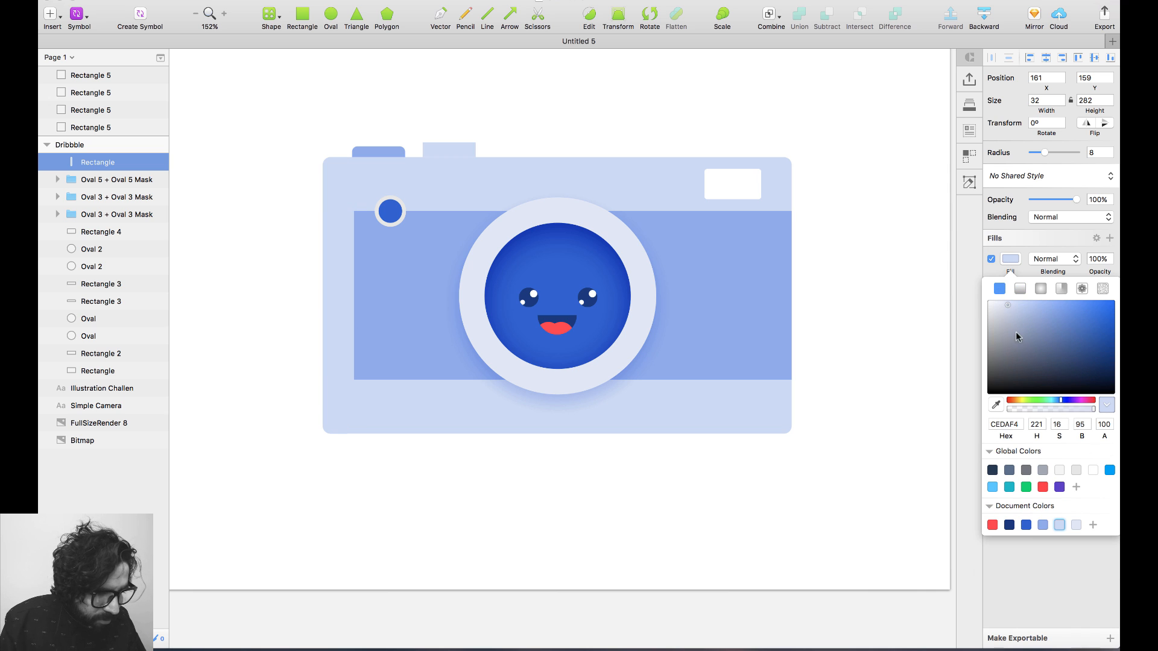
click(1027, 527)
click(1008, 425)
key(super+c)
click(1020, 289)
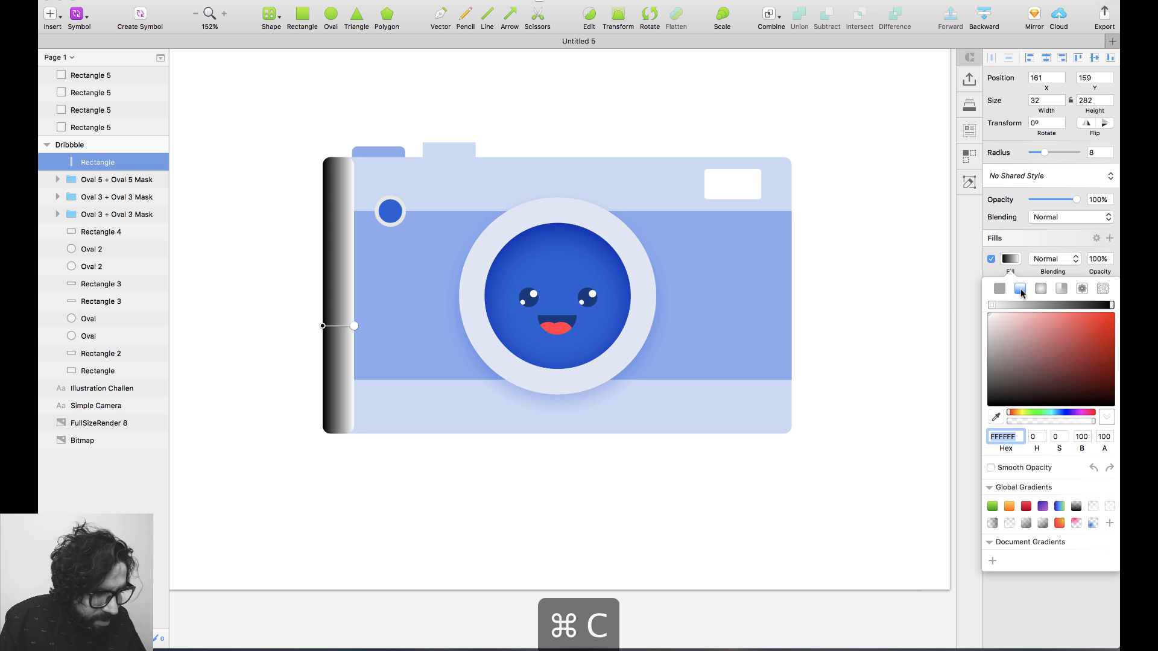
Set both colour stops of the strip's gradient to 3063CE.
mouse_move(1111, 305)
mouse_down()
mouse_move(1064, 306)
mouse_move(1114, 305)
mouse_up()
click(1004, 437)
key(super+v)
key(Return)
click(992, 307)
click(1004, 436)
key(super+v)
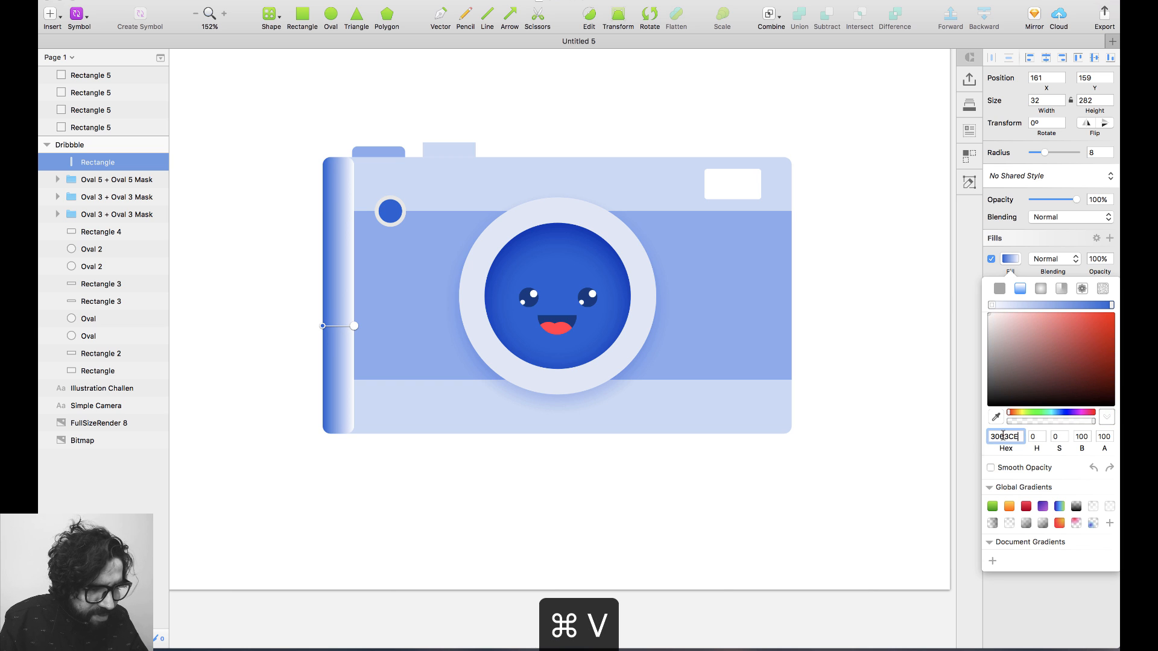
key(Return)
Set the alpha of the strip's inner gradient stop to 0 and of its outer-edge stop to 50.
click(992, 306)
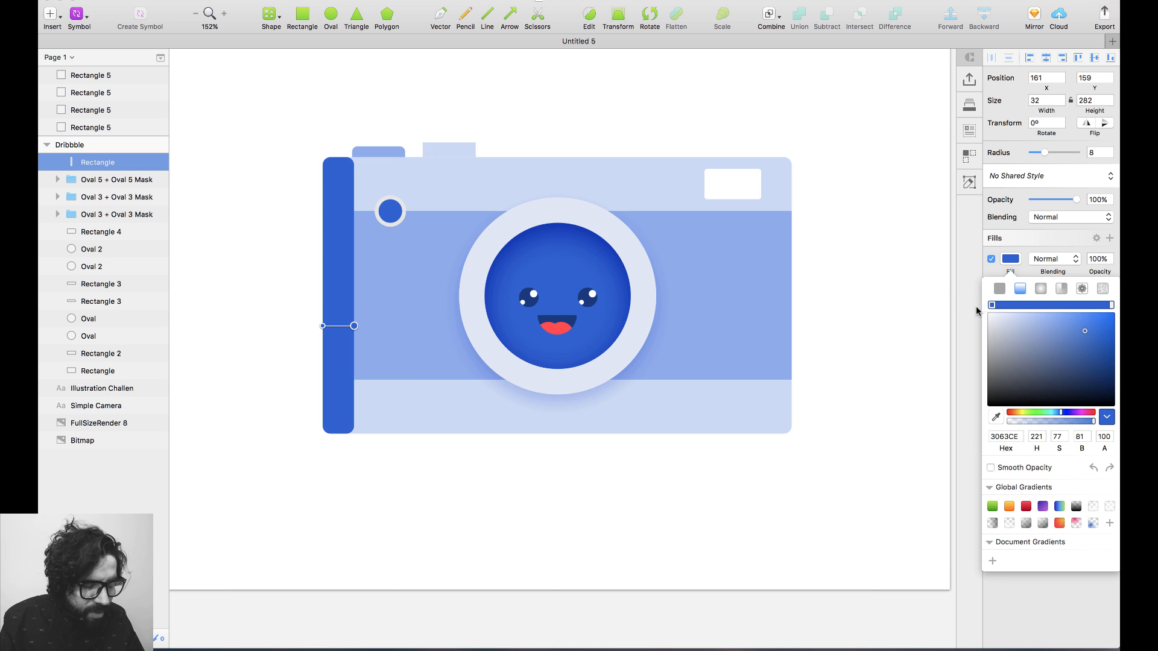
click(1104, 437)
text(0)
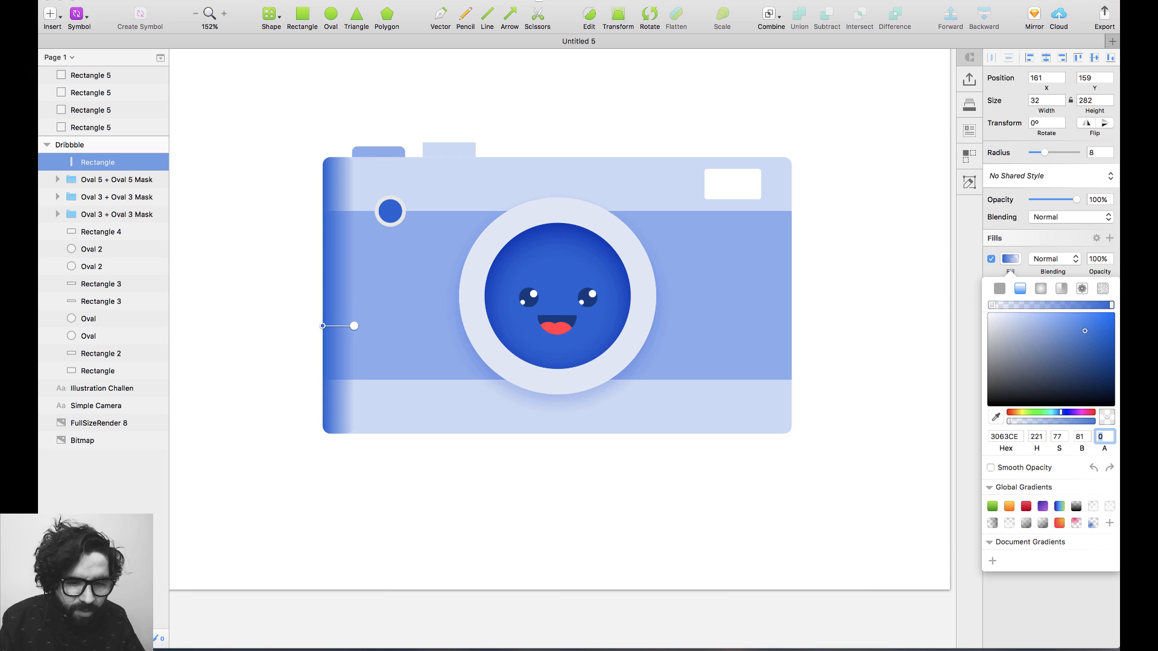
click(1111, 305)
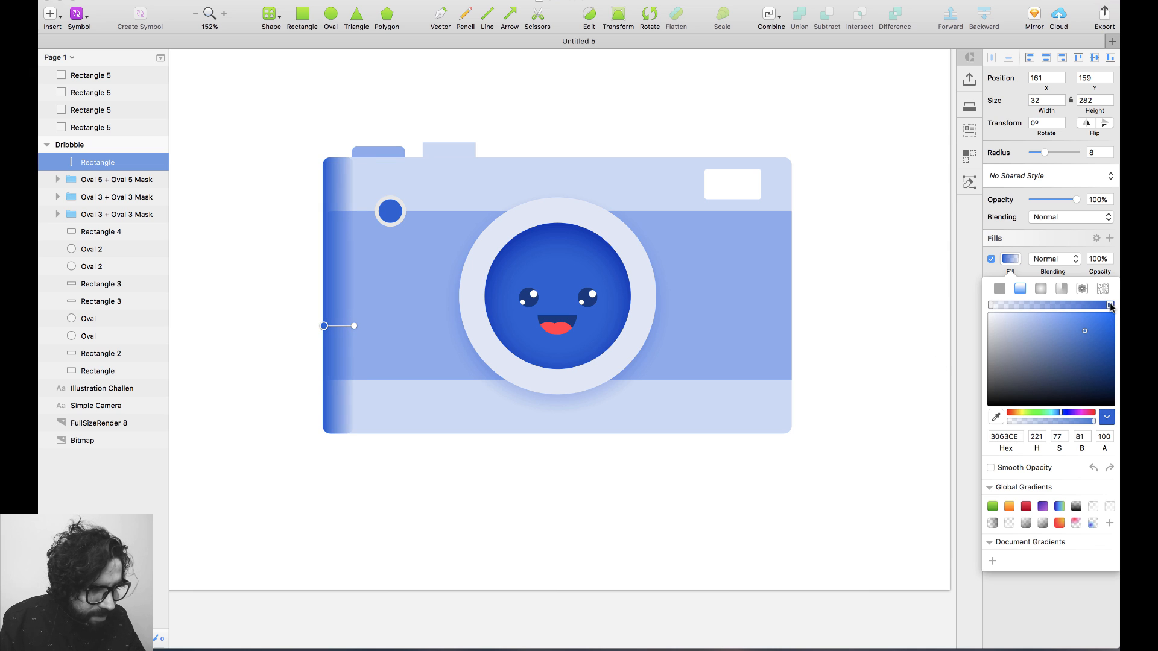
click(1103, 434)
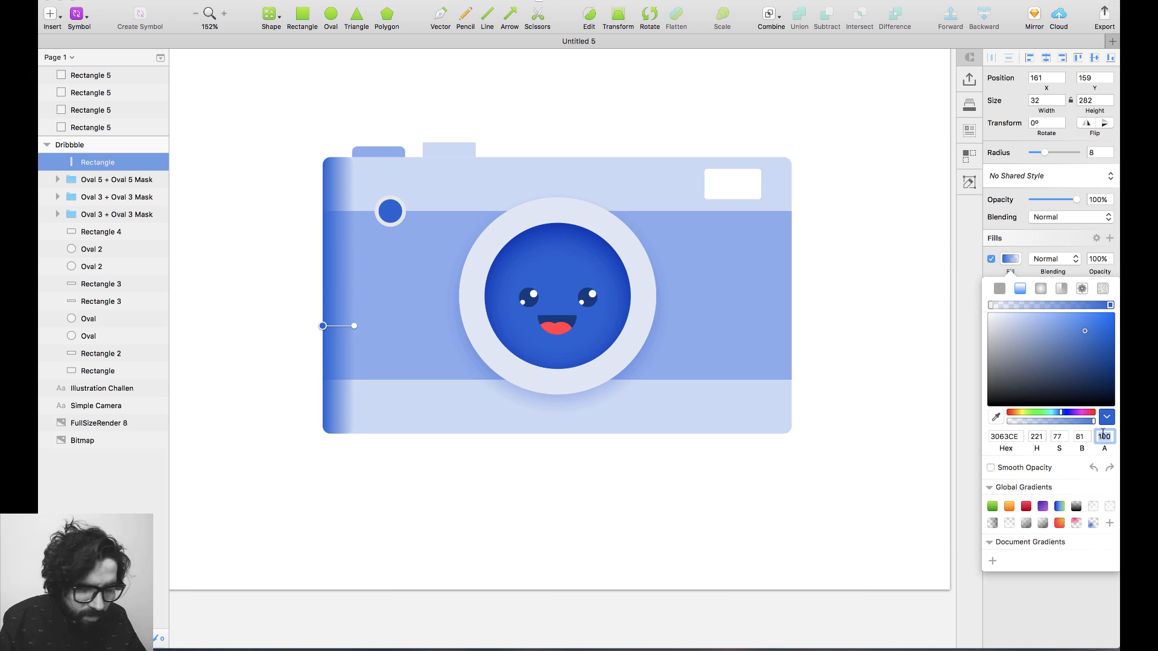
text(50)
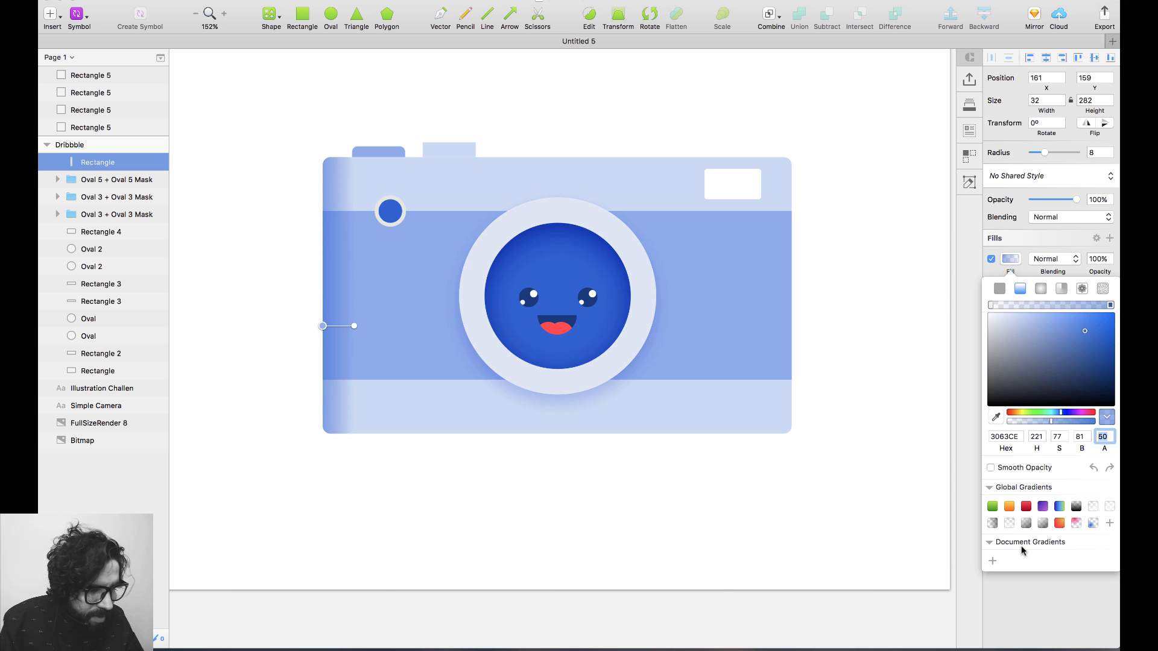
Set the strip's fill blending to Multiply and the alpha of its outer-edge gradient stop to 100.
click(1069, 261)
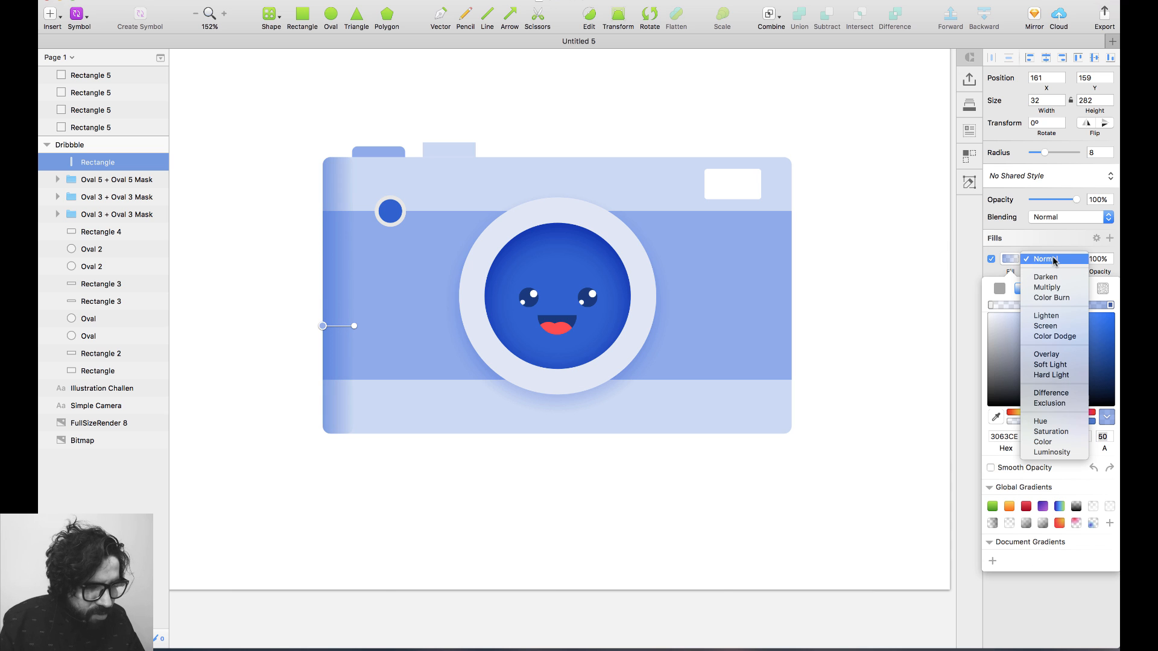
click(1060, 288)
click(1098, 259)
click(1102, 436)
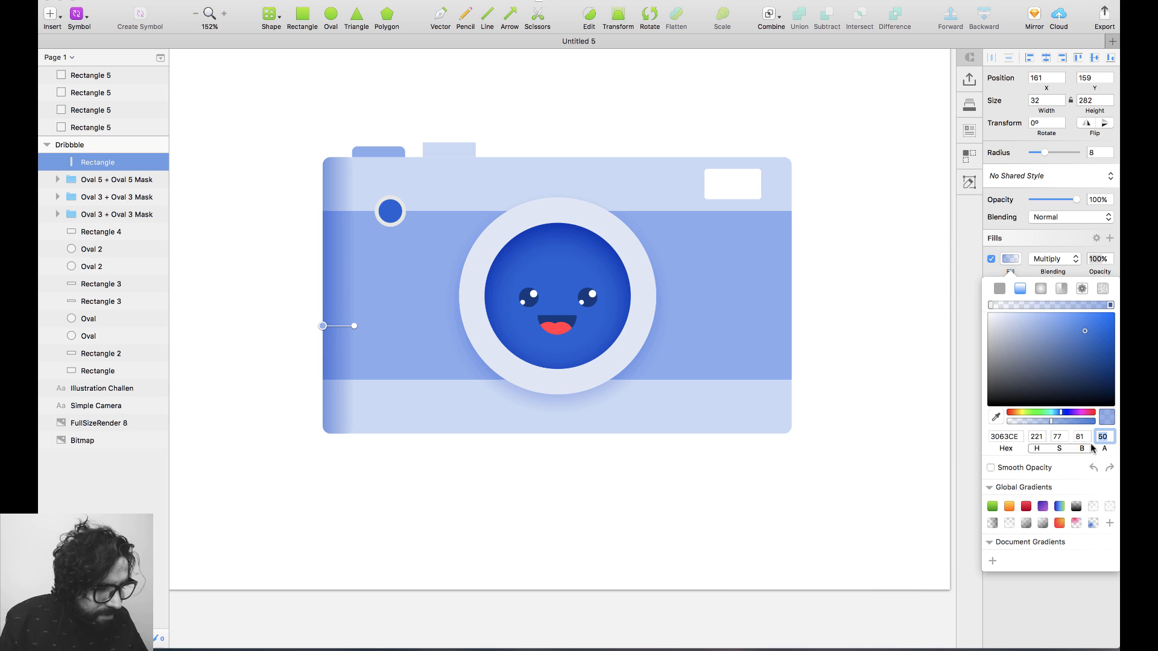
text(100)
key(Return)
Set the opacity of the strip's gradient fill to 20%.
click(1095, 259)
text(20)
key(Return)
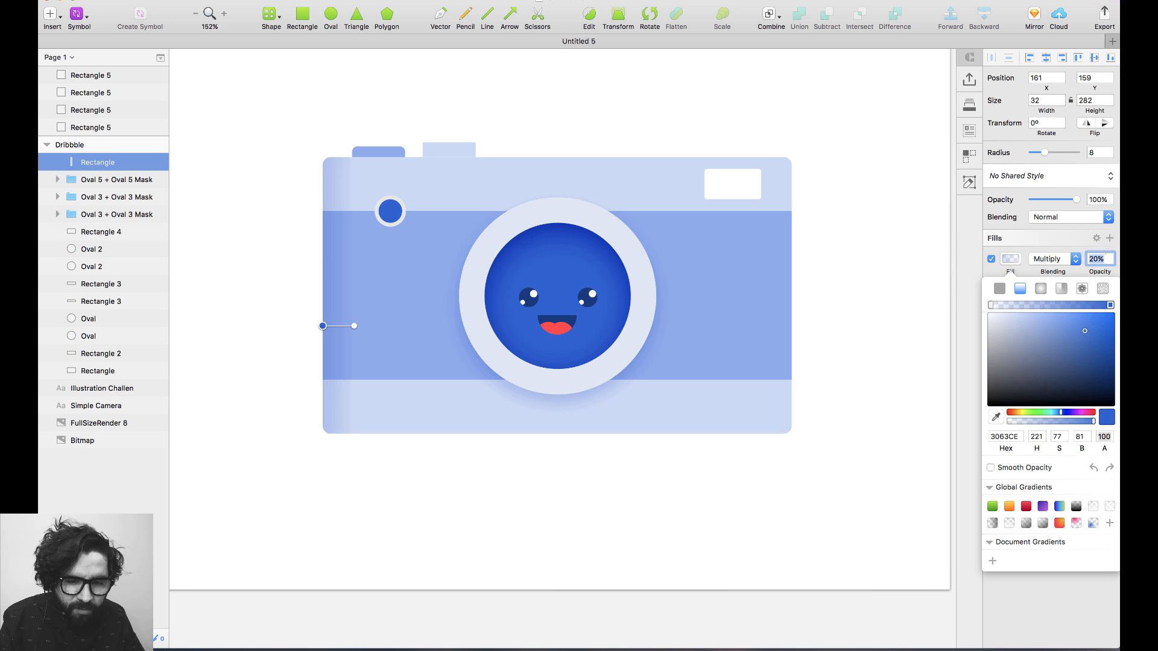
Duplicate the gradient shading strip onto the camera body's right edge and flip the copy horizontally.
key(Escape)
key(Escape)
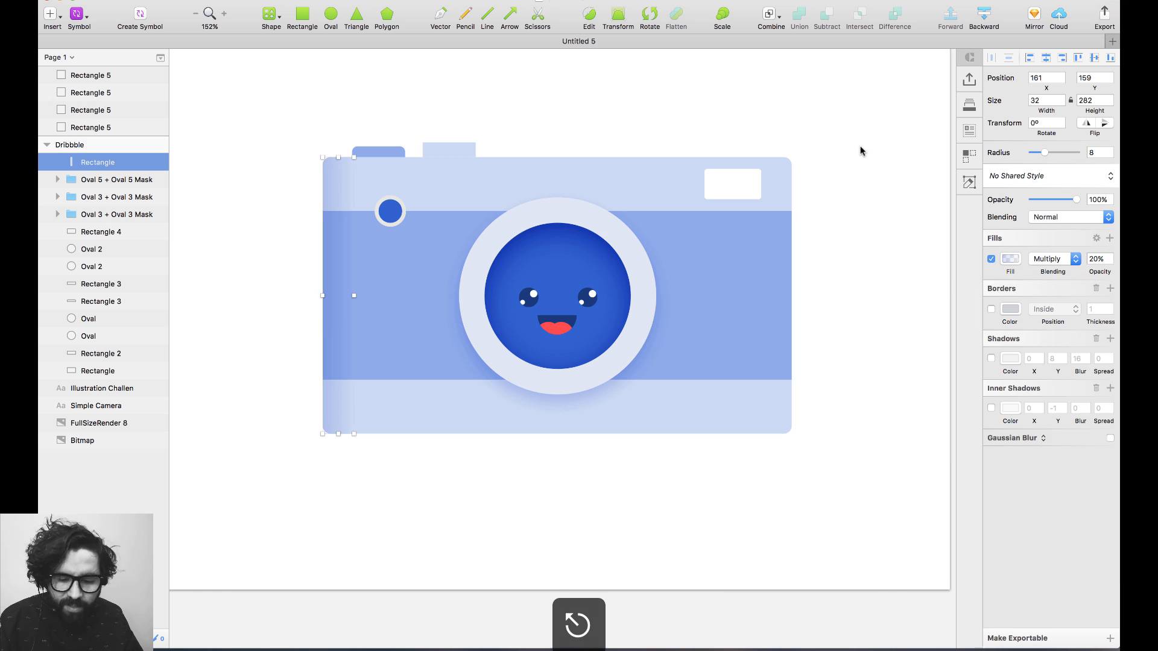
key(super+minus)
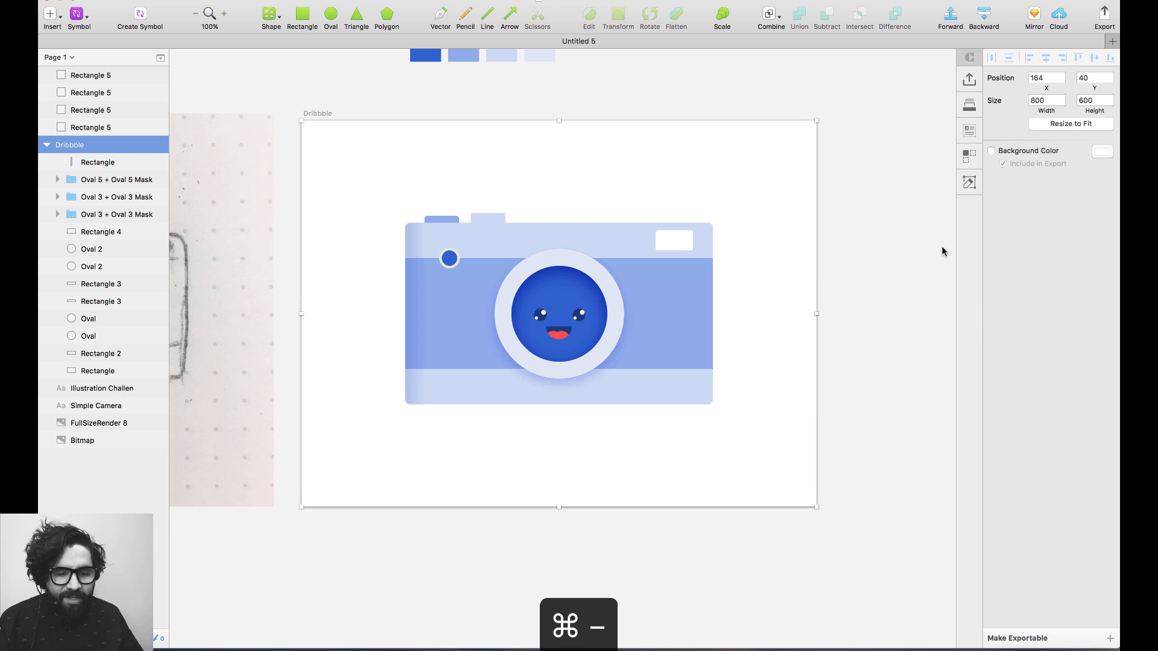
click(909, 232)
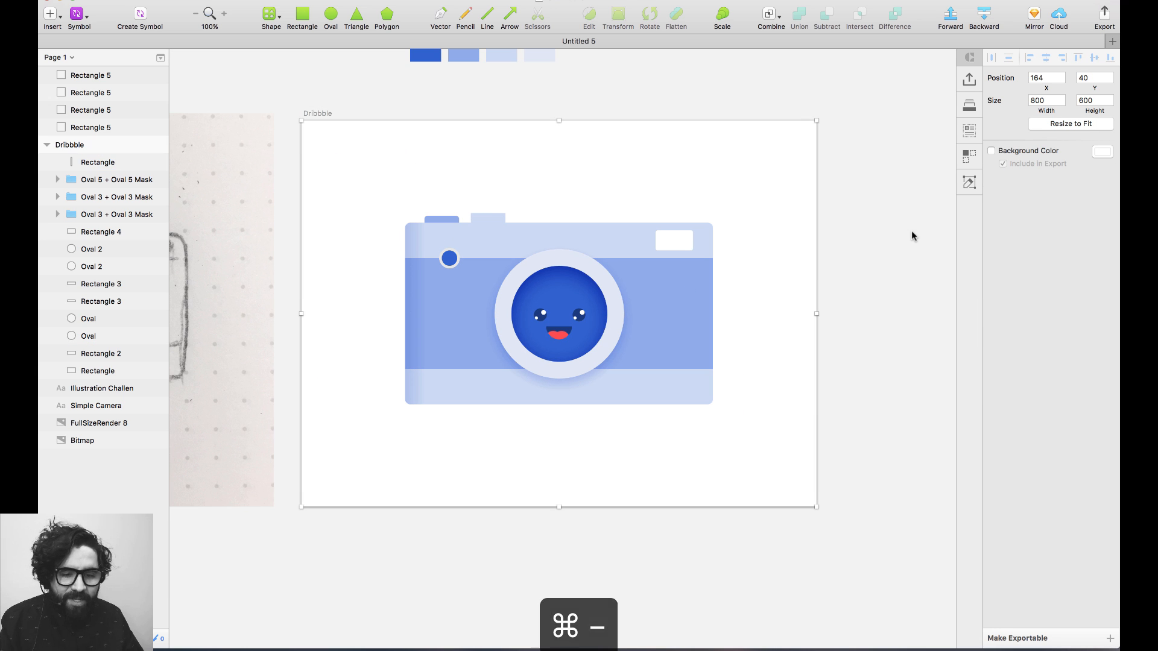
click(414, 296)
drag(413, 295, 698, 302)
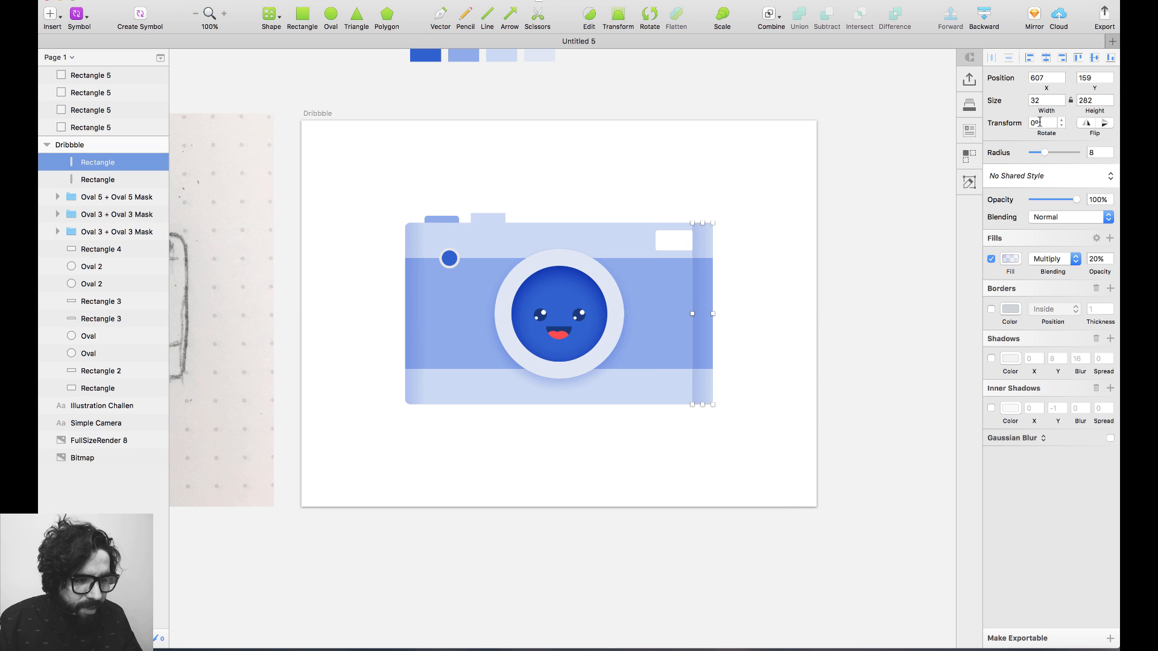
click(1088, 124)
click(808, 296)
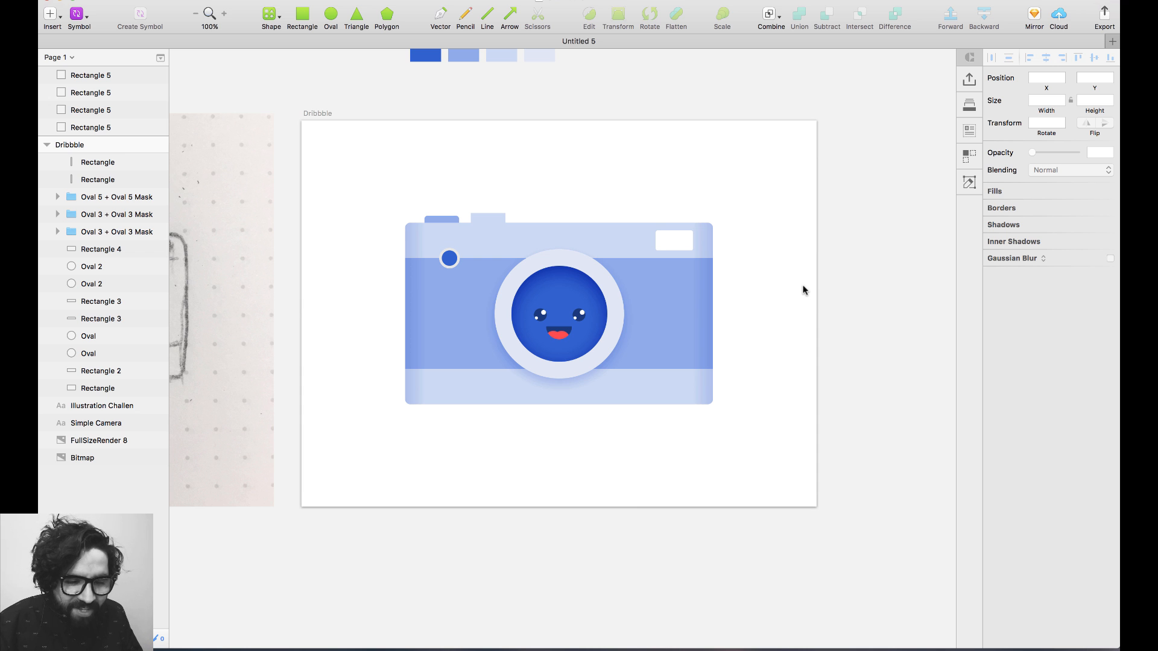
Recolour the outer ring of the small round camera button with the saved light blue CEDAF4.
drag(696, 248, 386, 545)
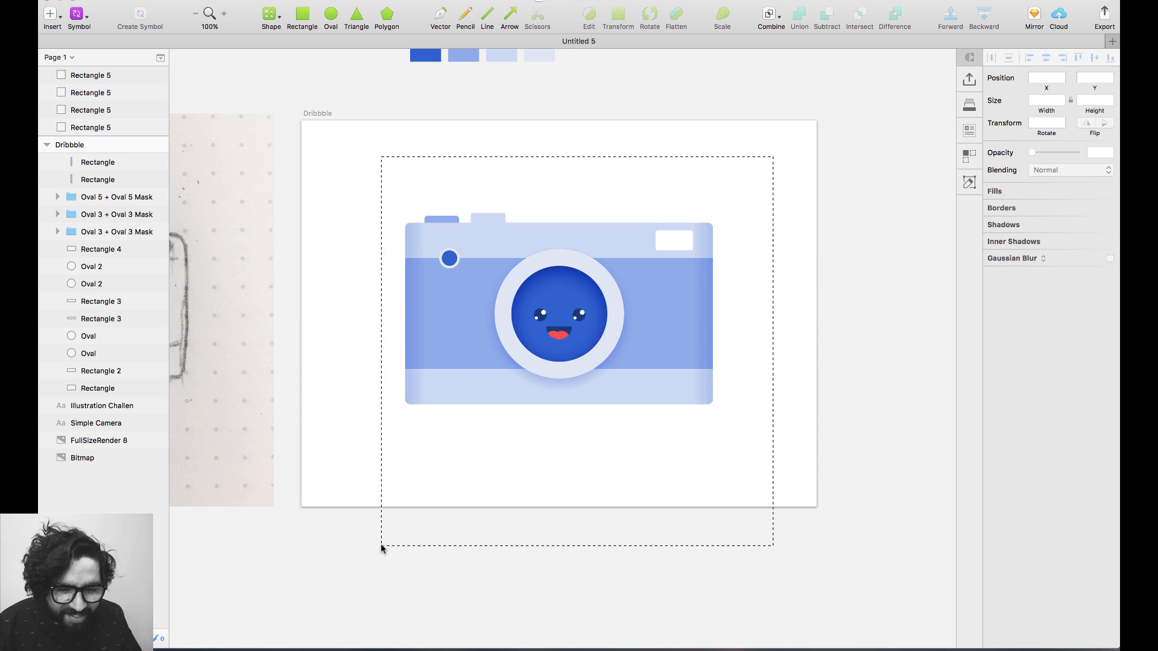
key(super+2)
click(368, 208)
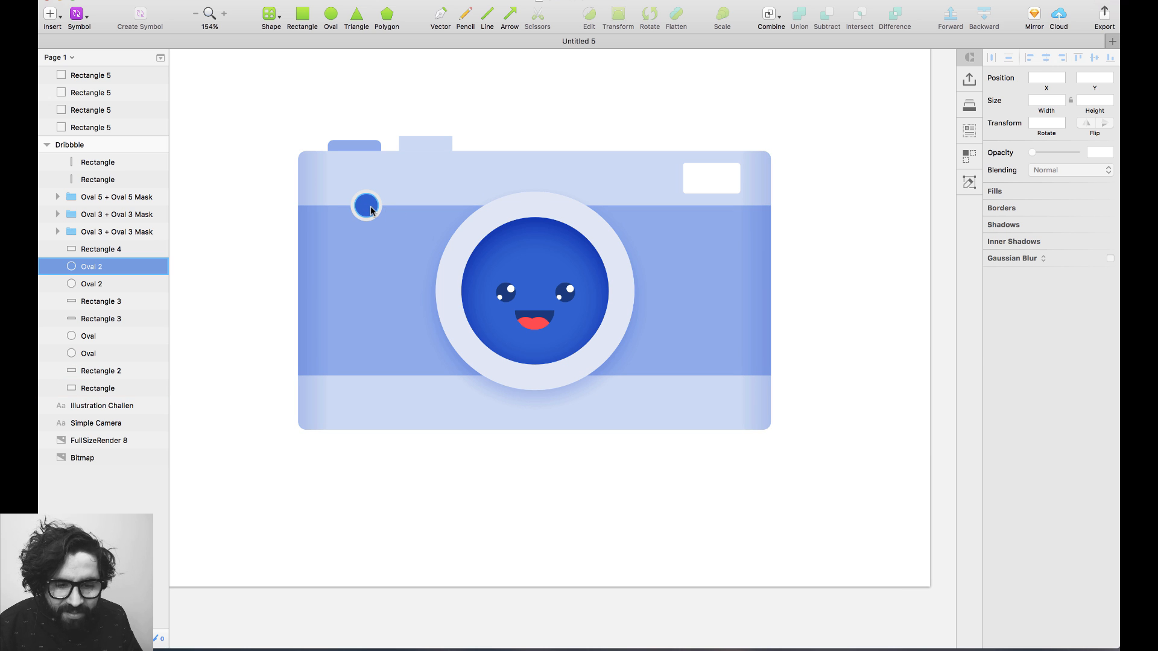
drag(315, 123, 473, 381)
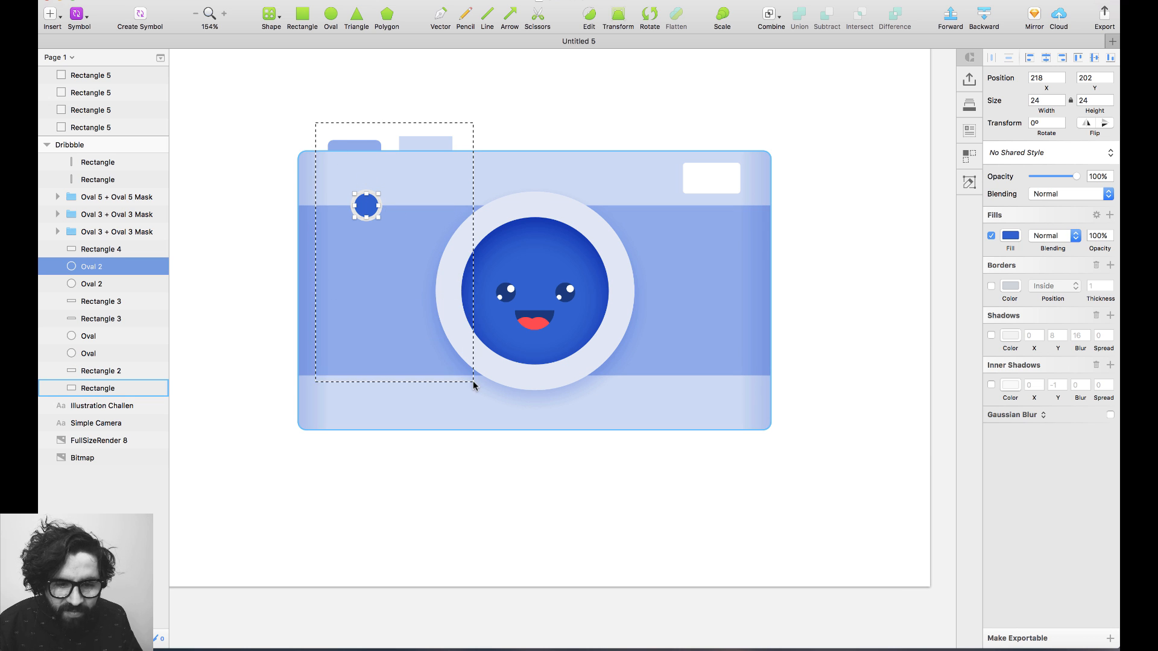
click(506, 214)
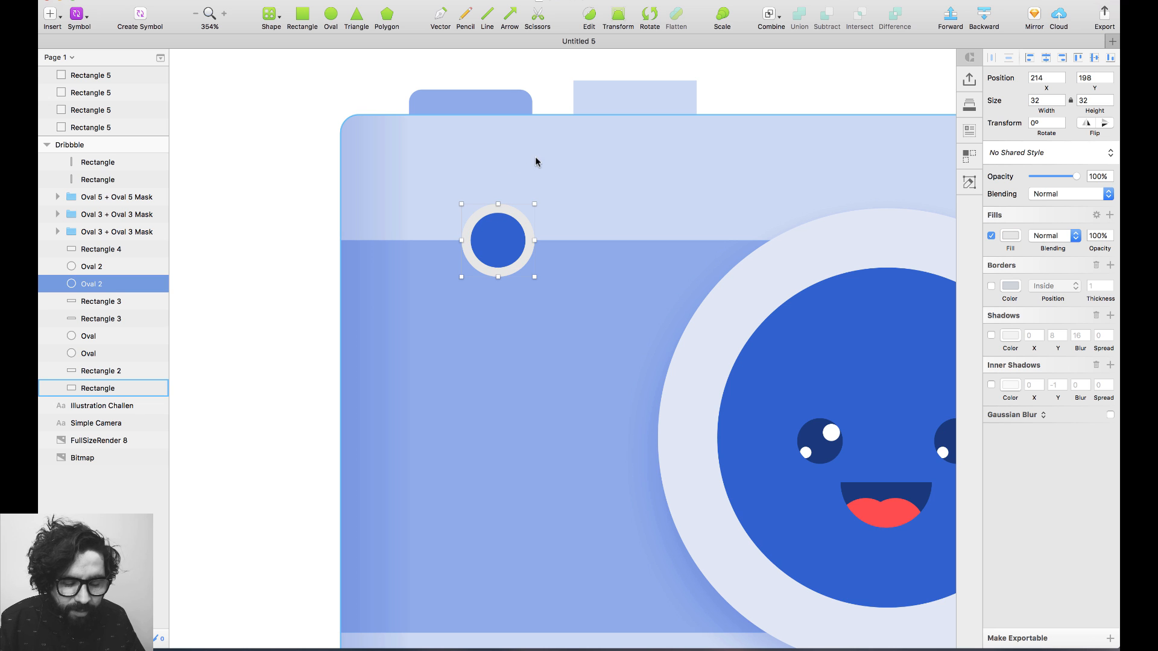
click(1010, 235)
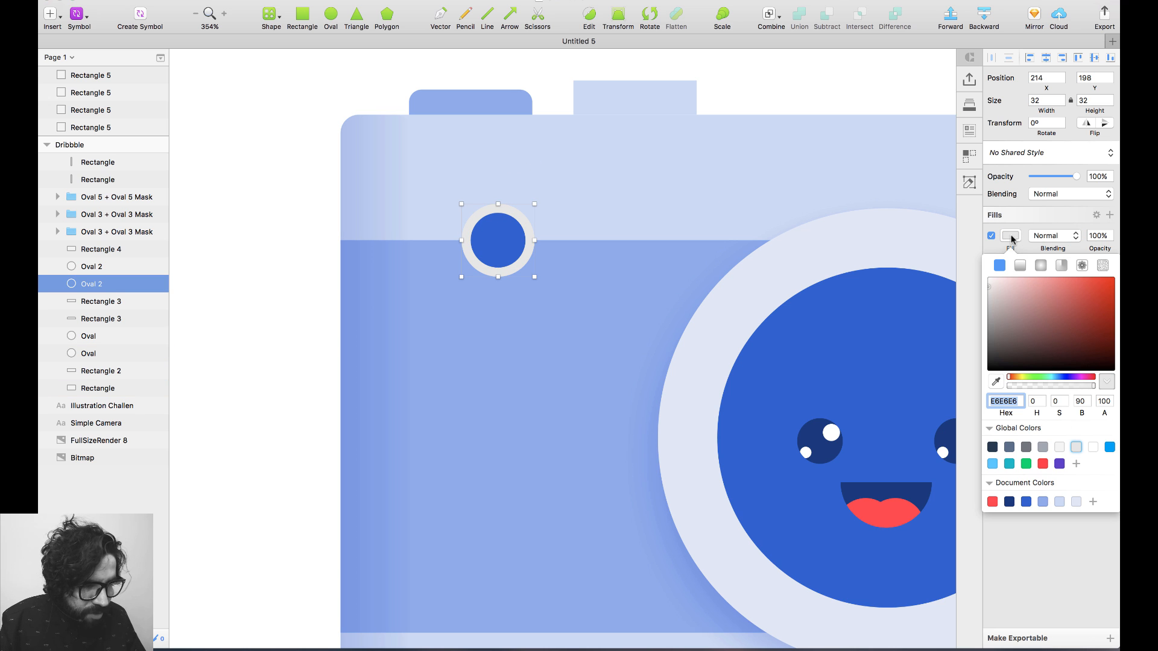
click(1060, 501)
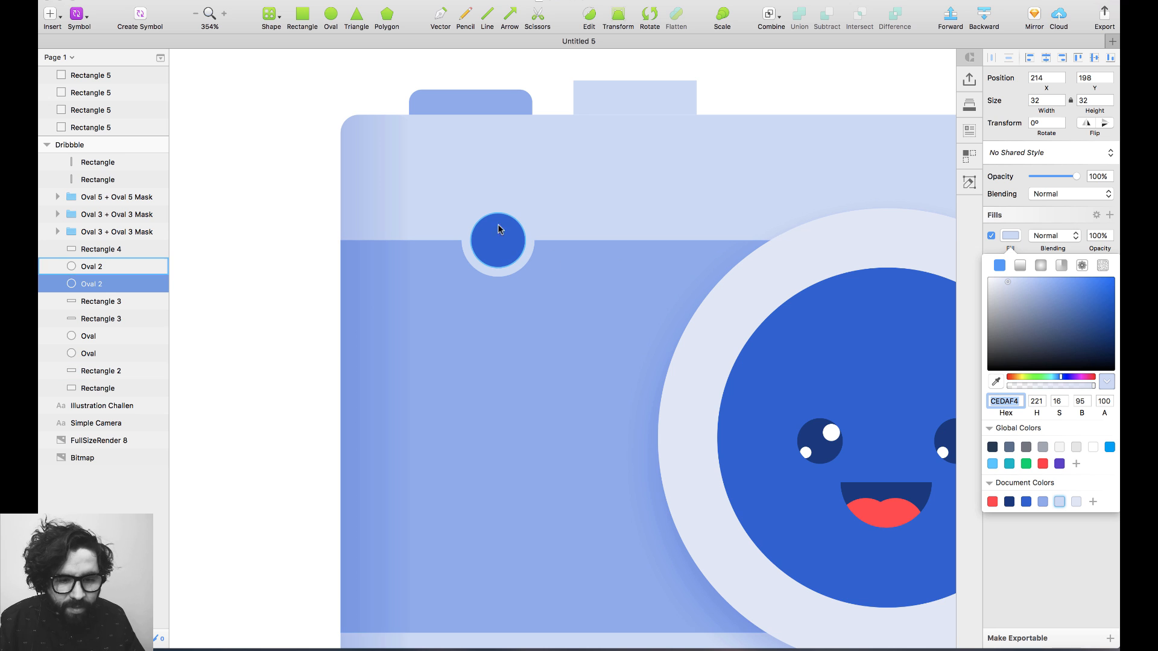
Enable an inner shadow on the small button's inner circle with colour 3063CE and Multiply blending.
click(510, 240)
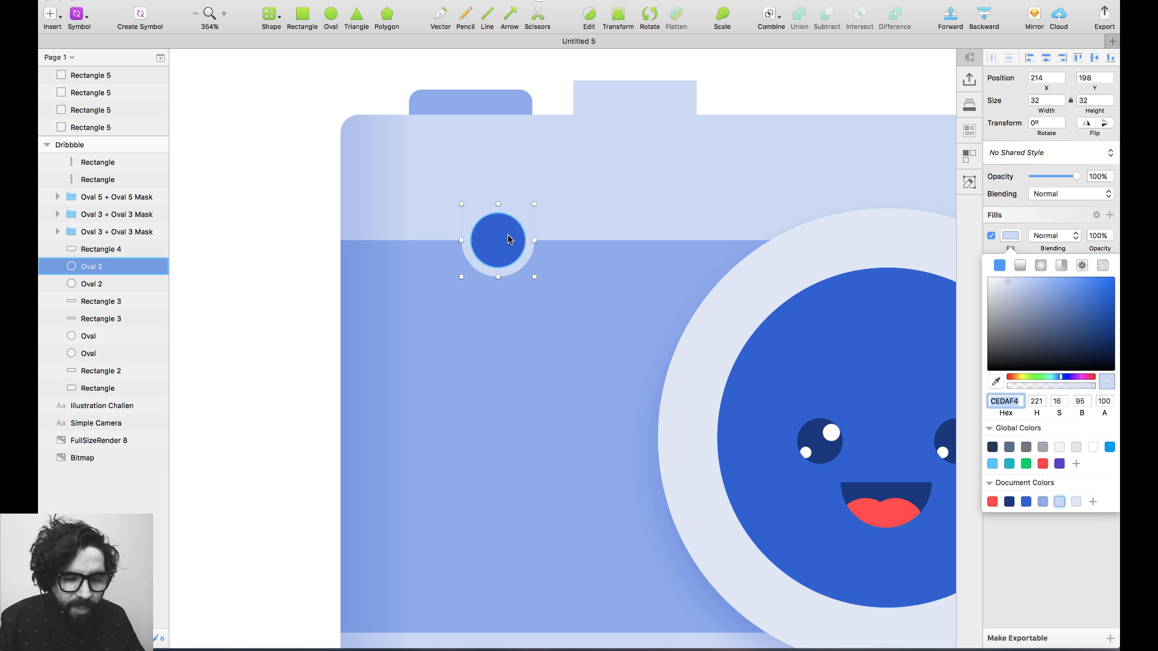
click(1040, 580)
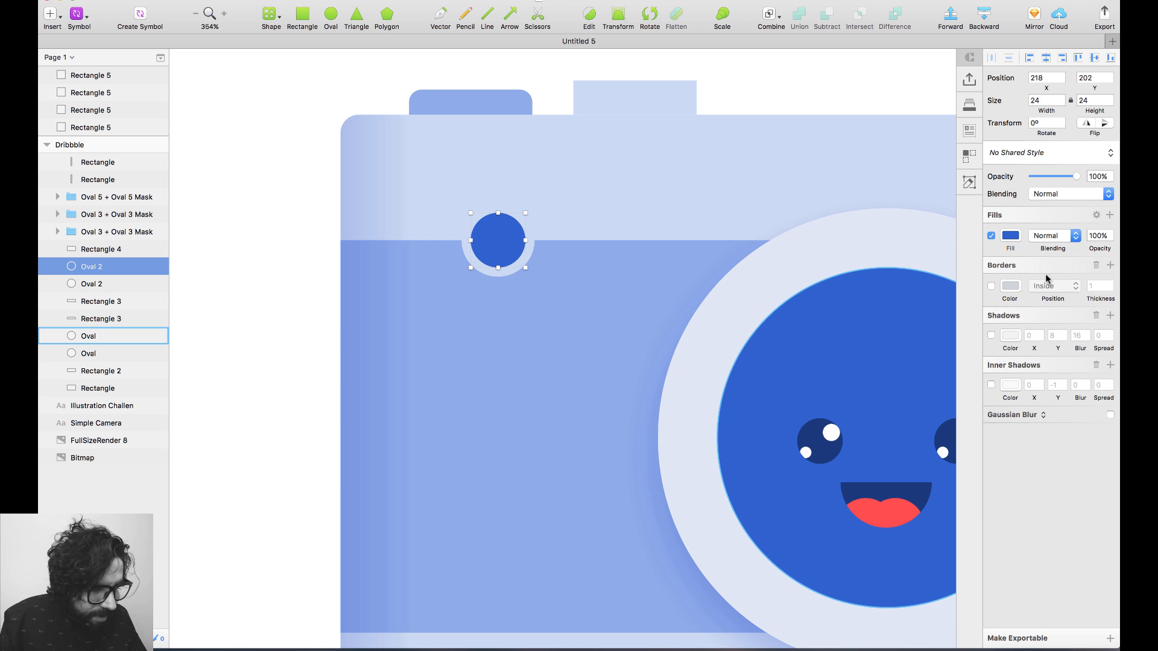
click(991, 385)
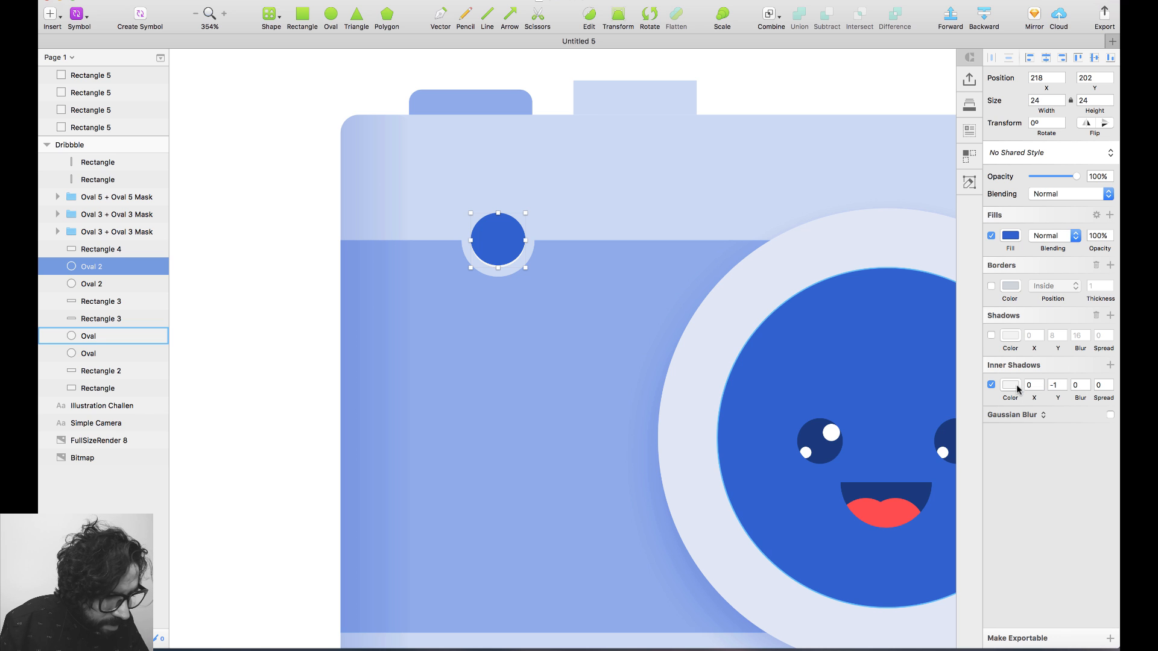
click(1016, 389)
click(1025, 639)
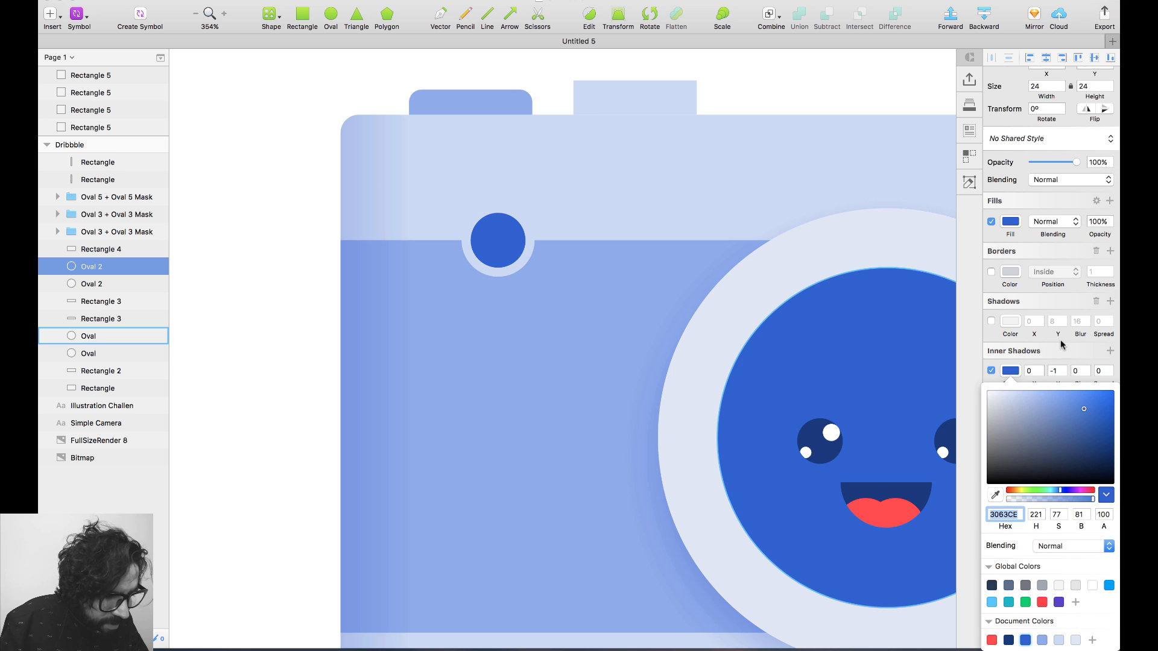
click(1072, 546)
click(1067, 573)
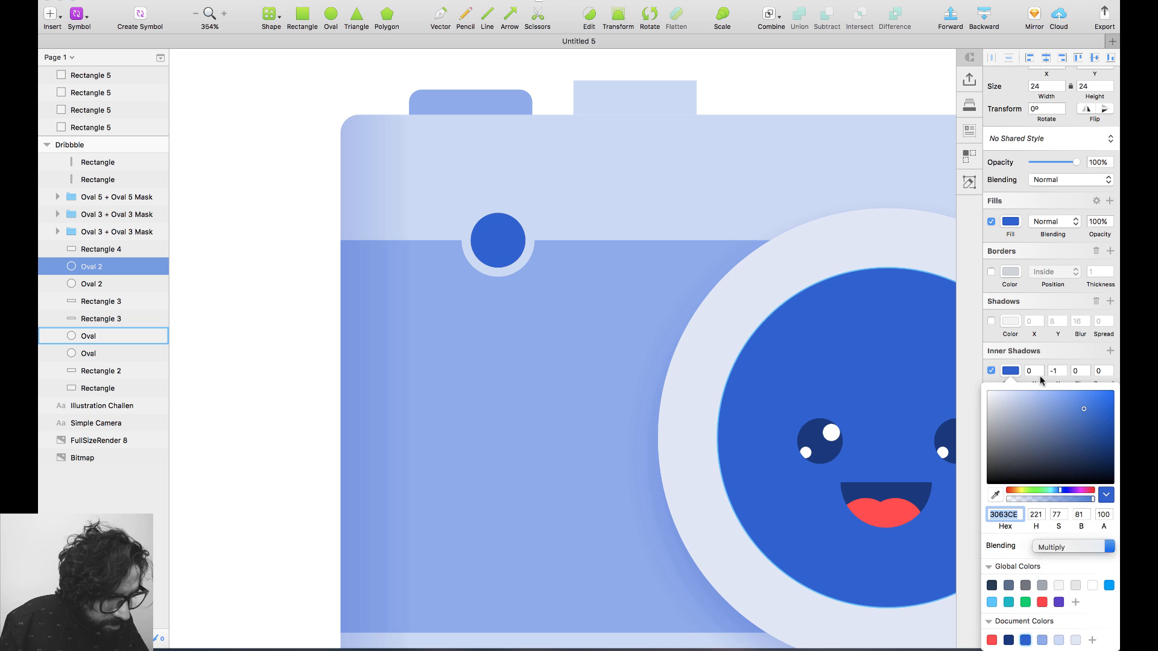
Set the small circle's inner shadow to Y offset 0, blur 8 and colour alpha 50.
click(1050, 371)
key(BackSpace)
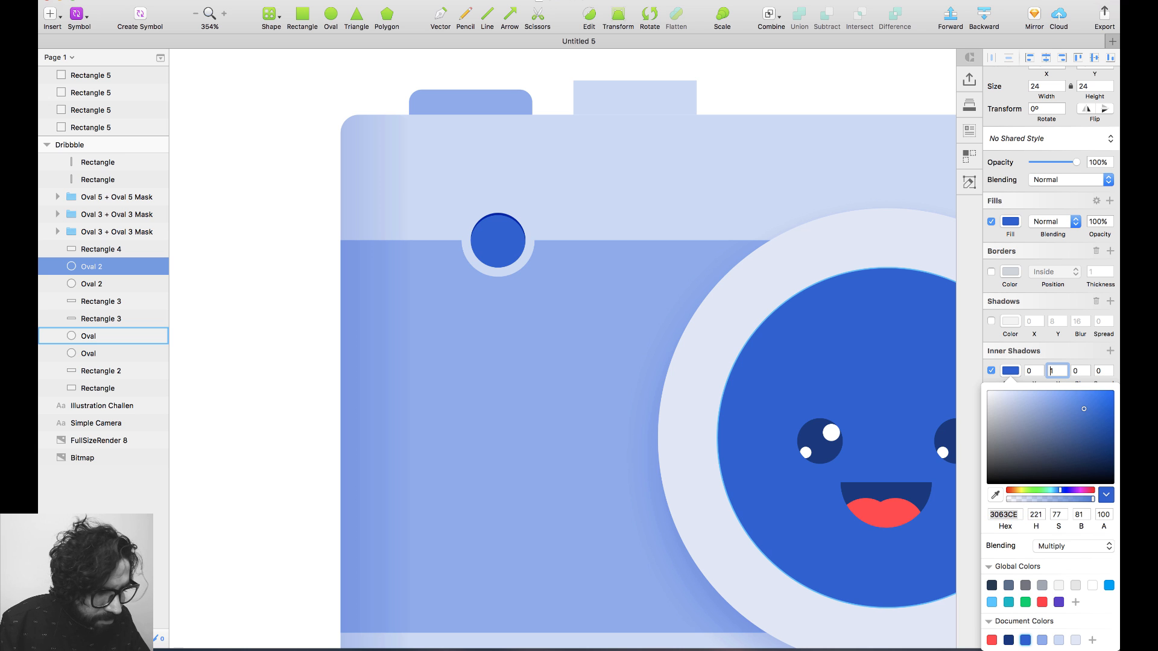
key(Down)
key(Tab)
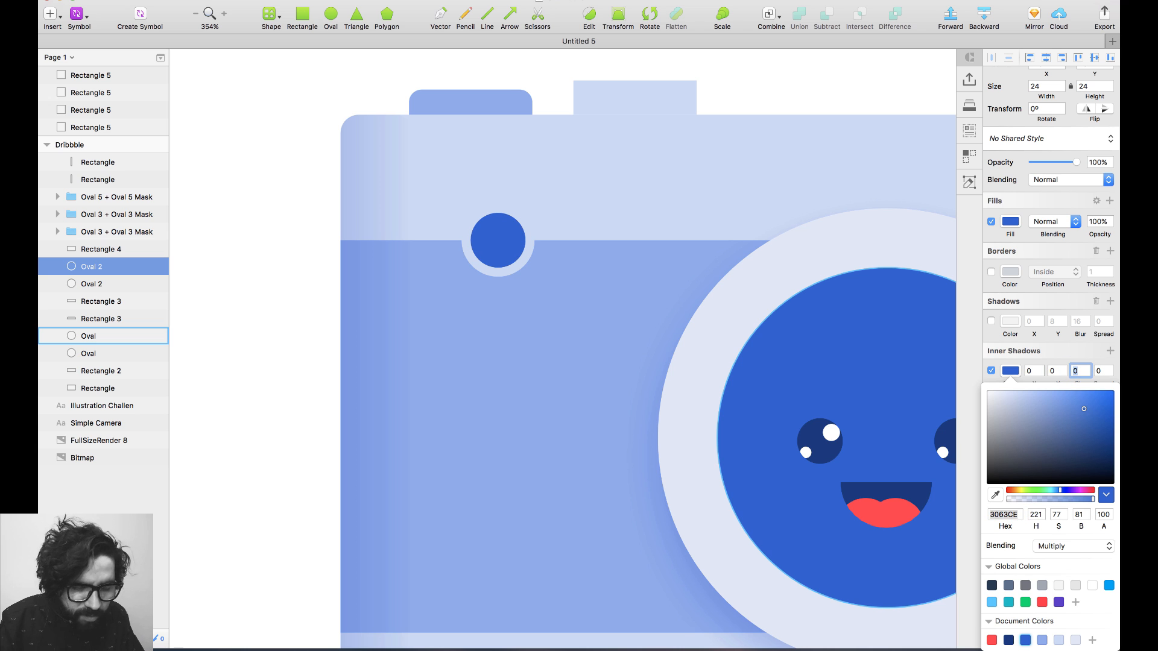
text(8)
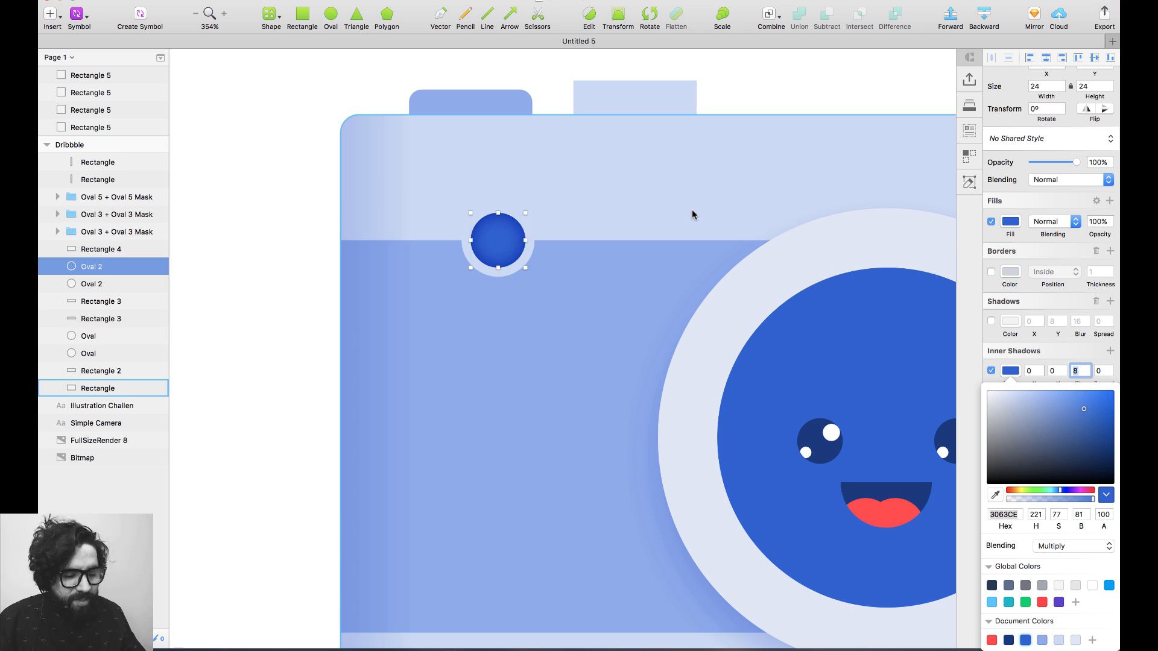
click(1100, 514)
text(50)
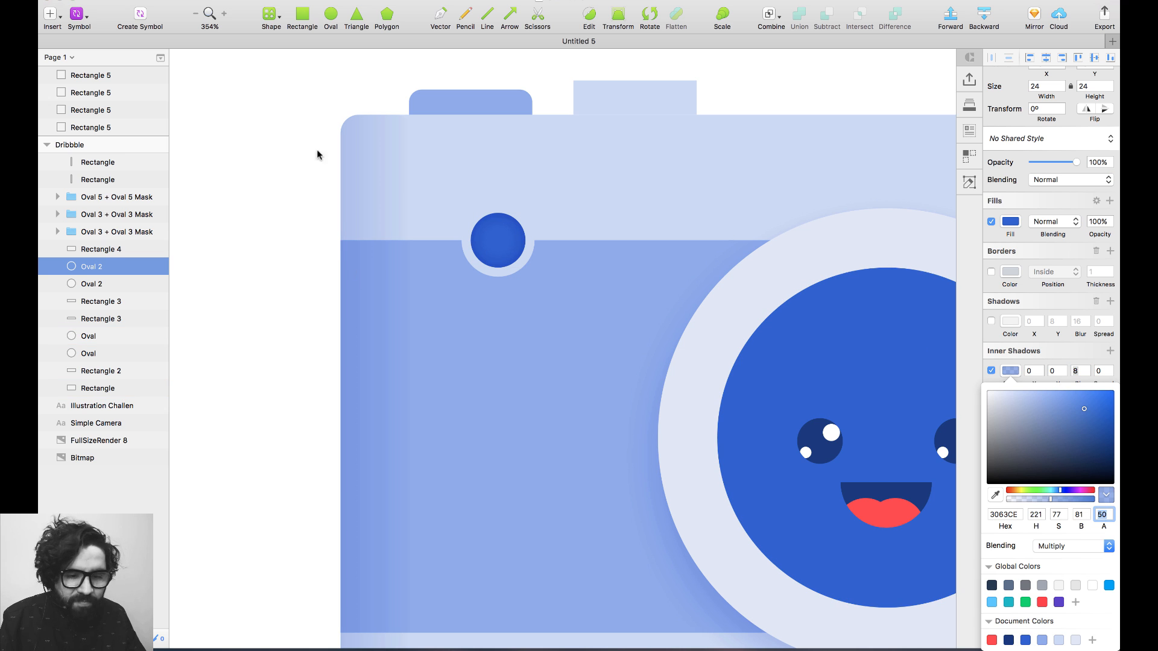
click(331, 95)
key(super+minus)
key(super+minus)
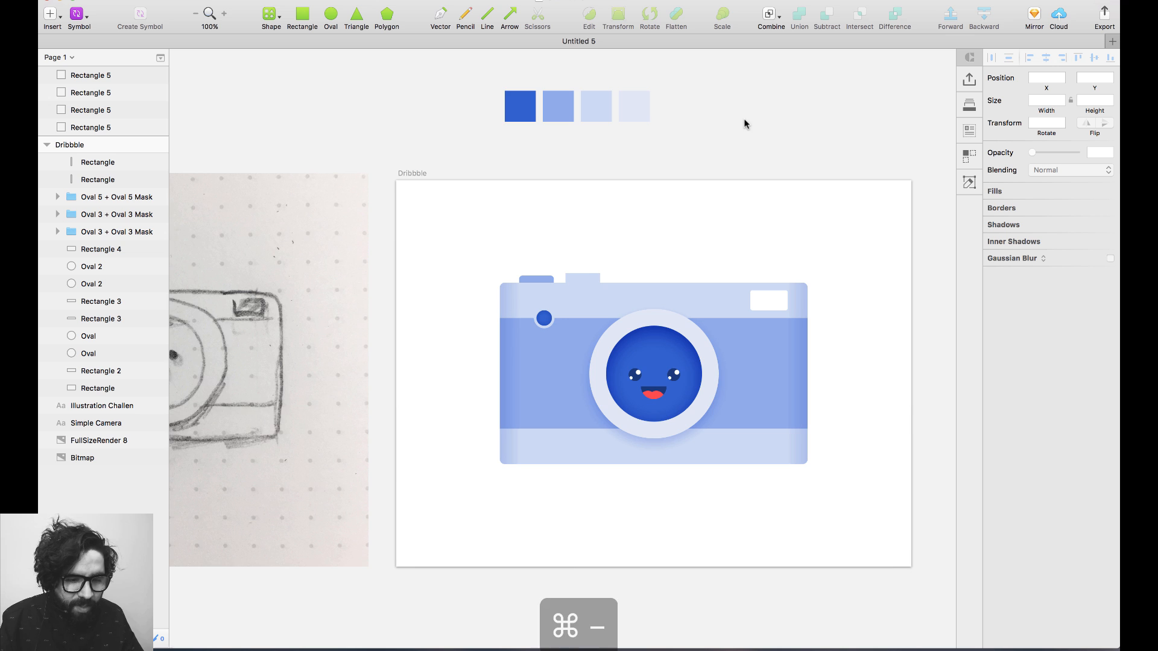
Enable an inner shadow with a Y offset of 2 on the white viewfinder rectangle and open its shadow colour settings.
scroll(744, 122, right, 3)
scroll(743, 124, down, 3)
click(677, 243)
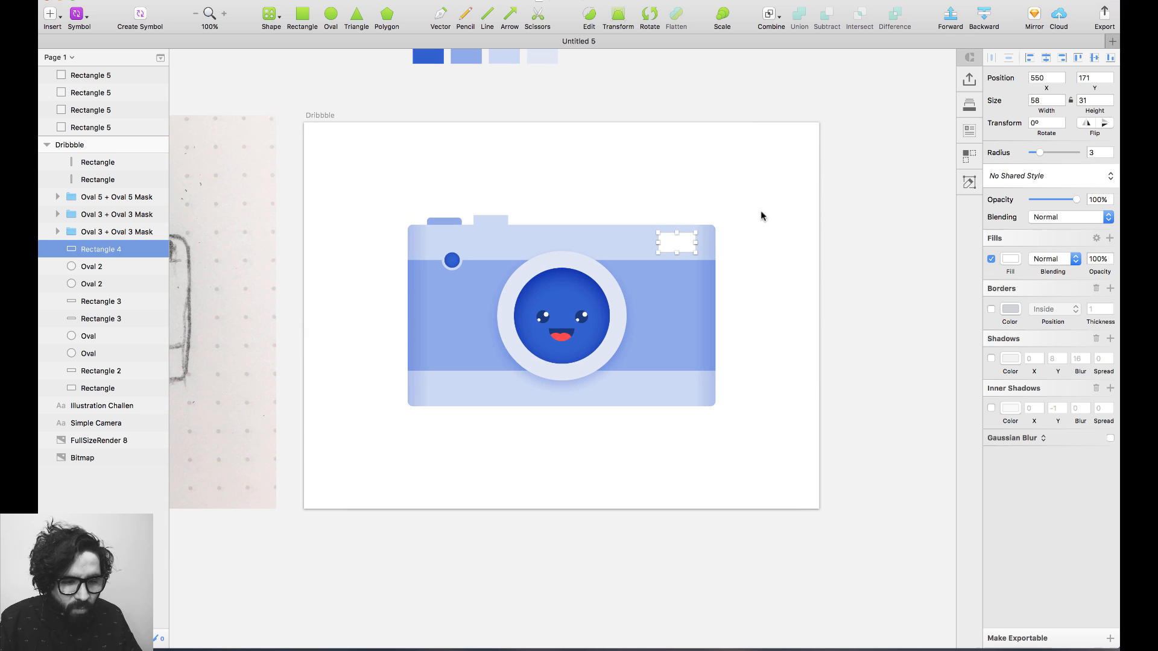
drag(732, 204, 525, 331)
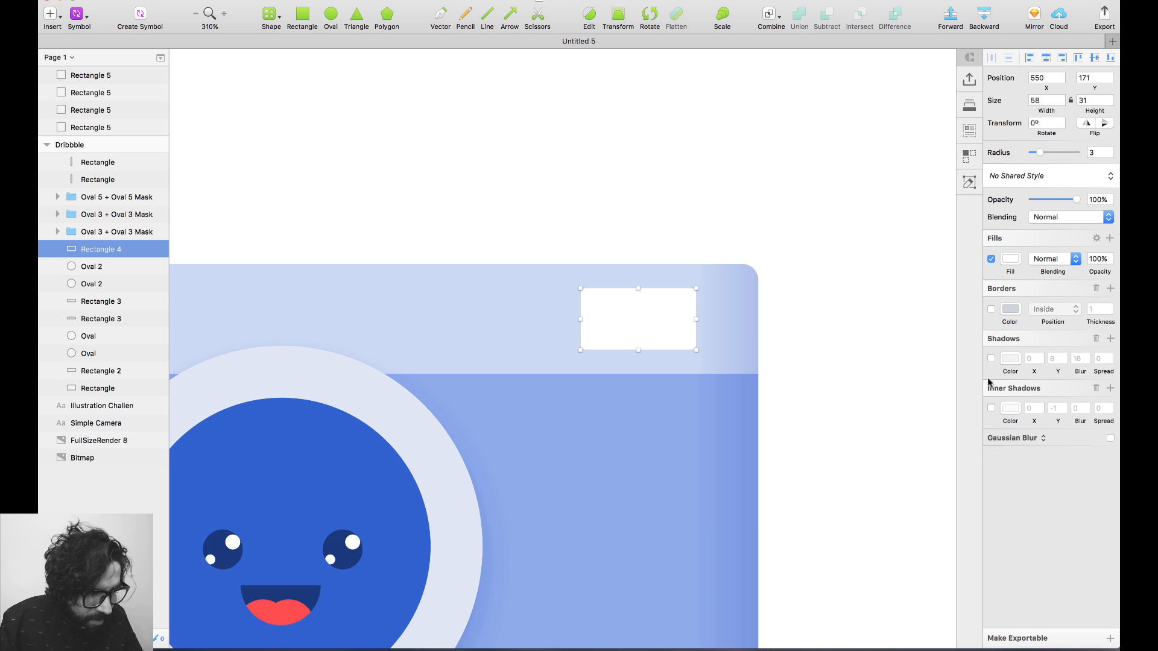
click(991, 408)
click(1053, 408)
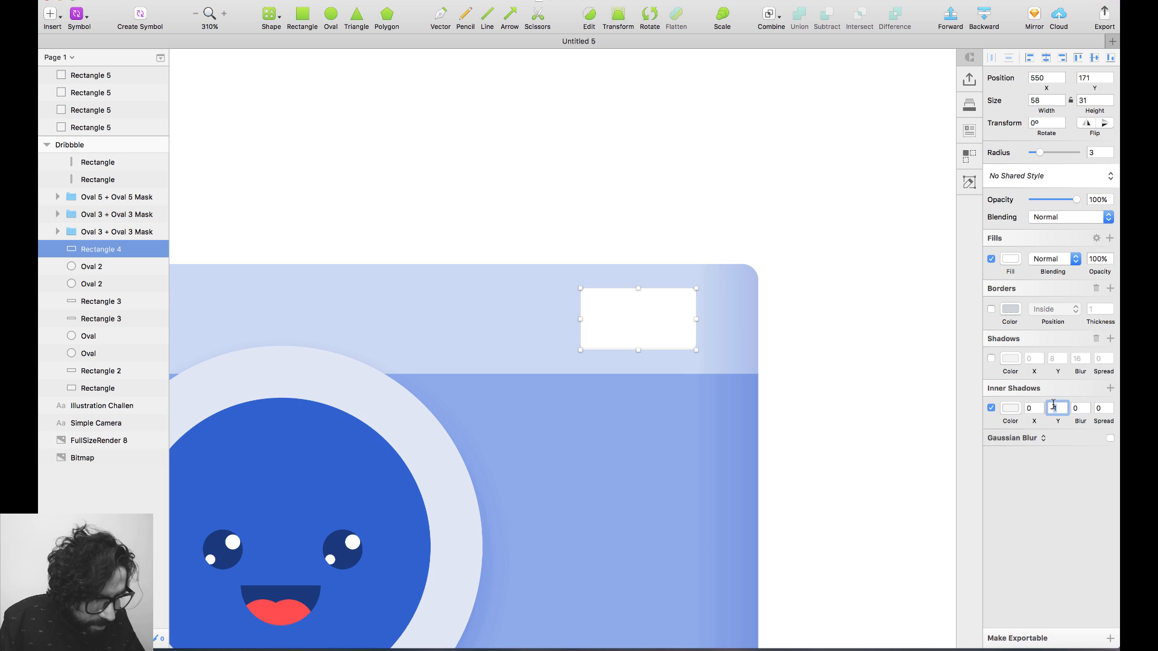
text(2)
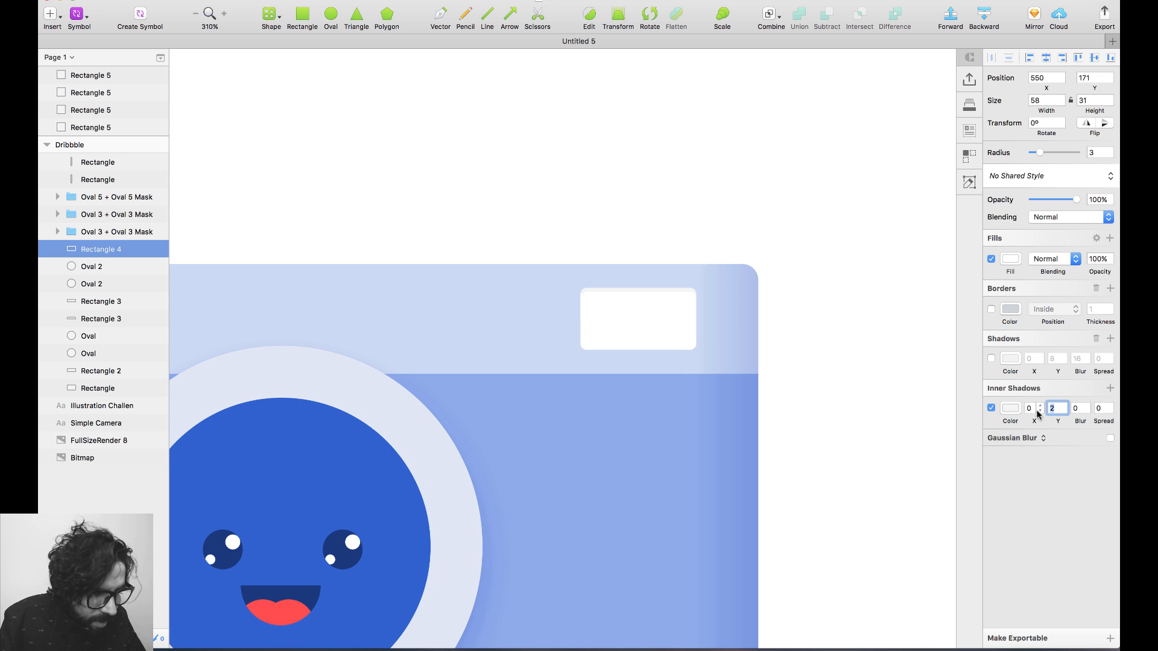
click(1011, 408)
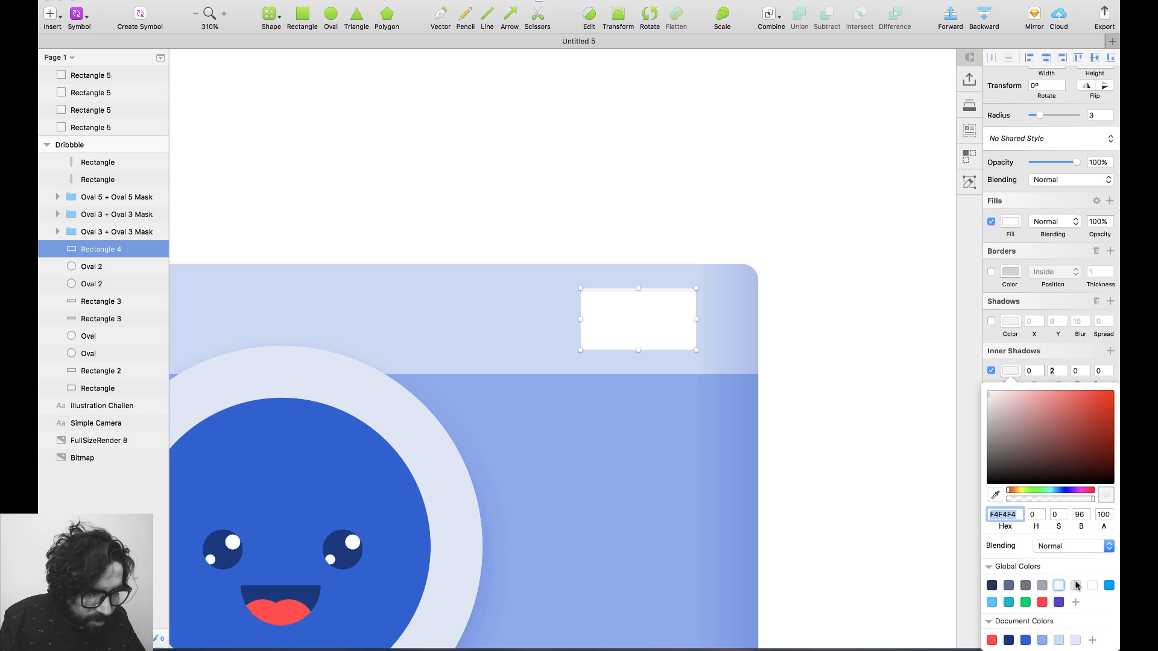
Try 8FACEA at alpha 50 and 30, and CEDAF4 at full alpha, as the viewfinder's inner shadow colour.
click(1042, 639)
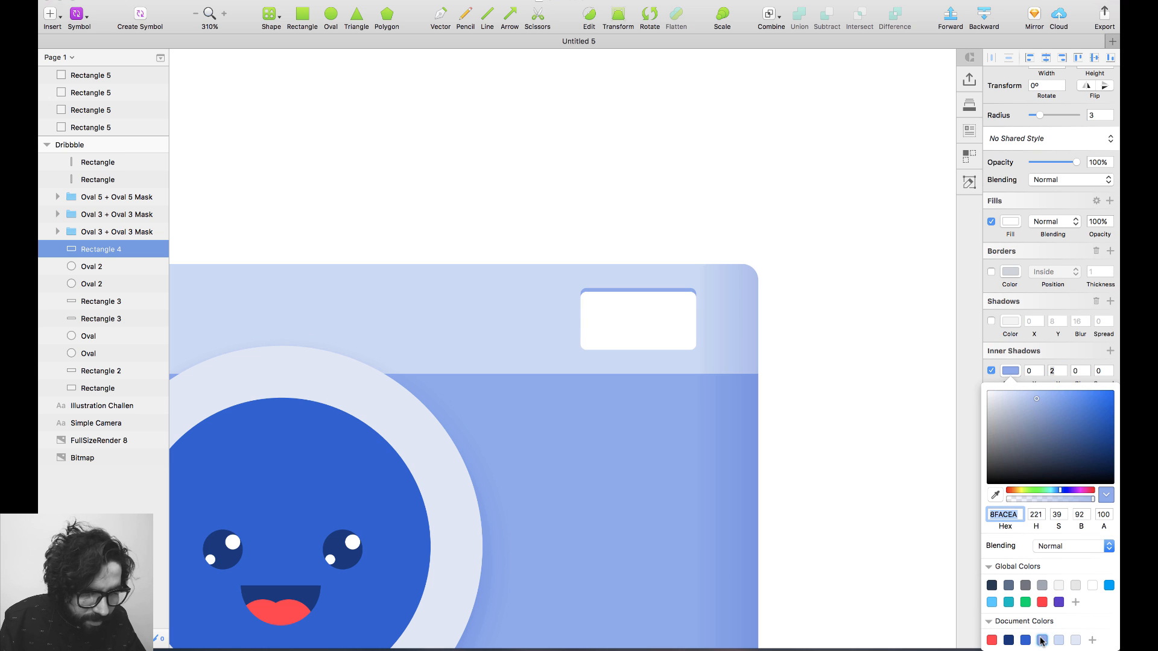
click(1104, 515)
text(50)
key(Return)
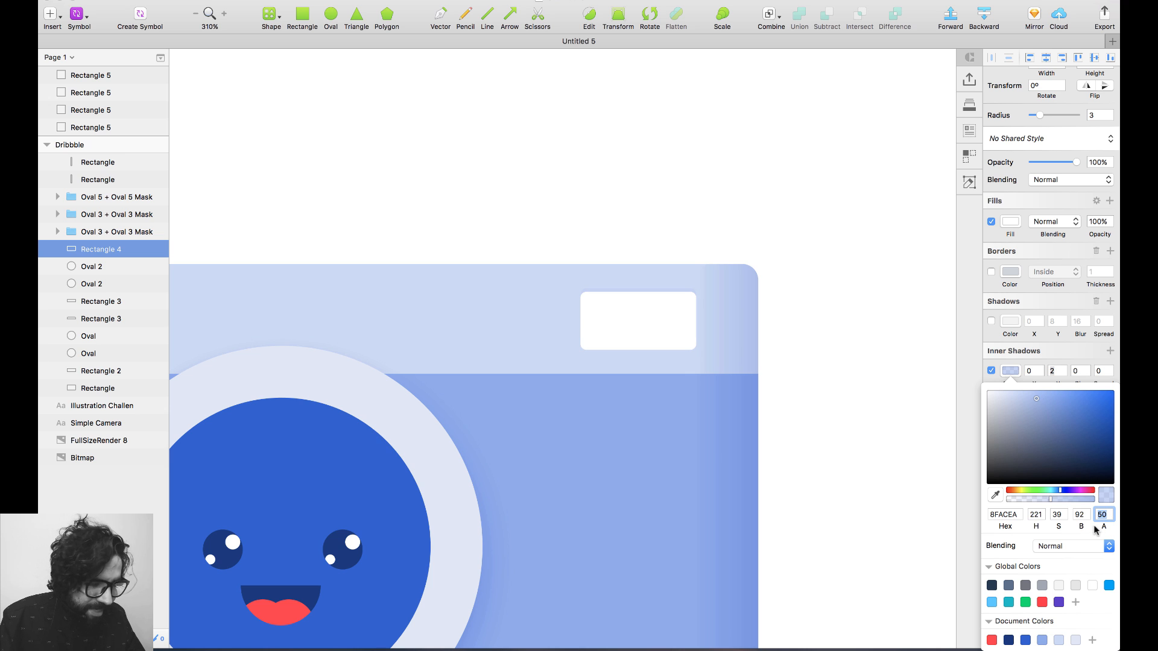
text(40)
key(Return)
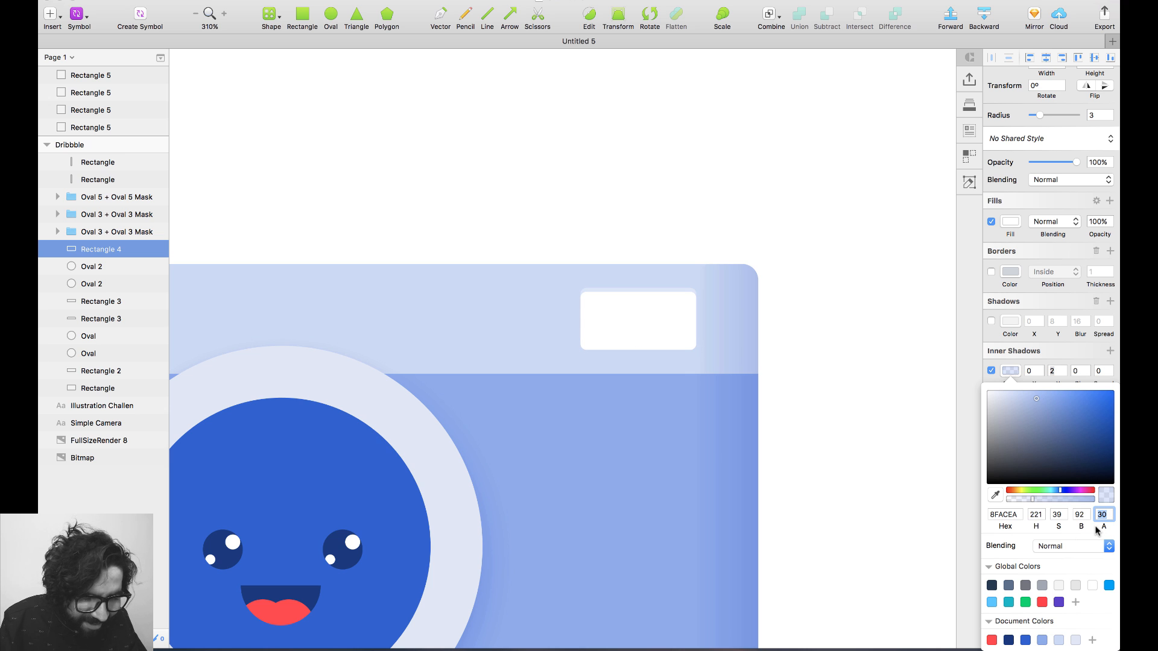
click(1059, 639)
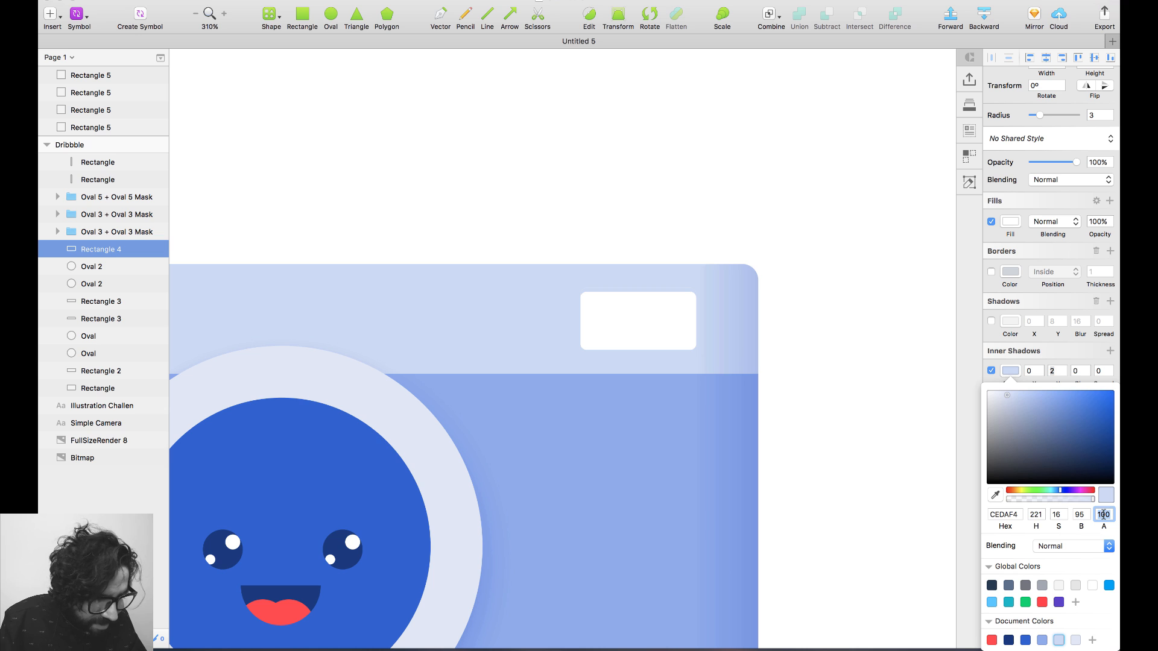
click(1043, 639)
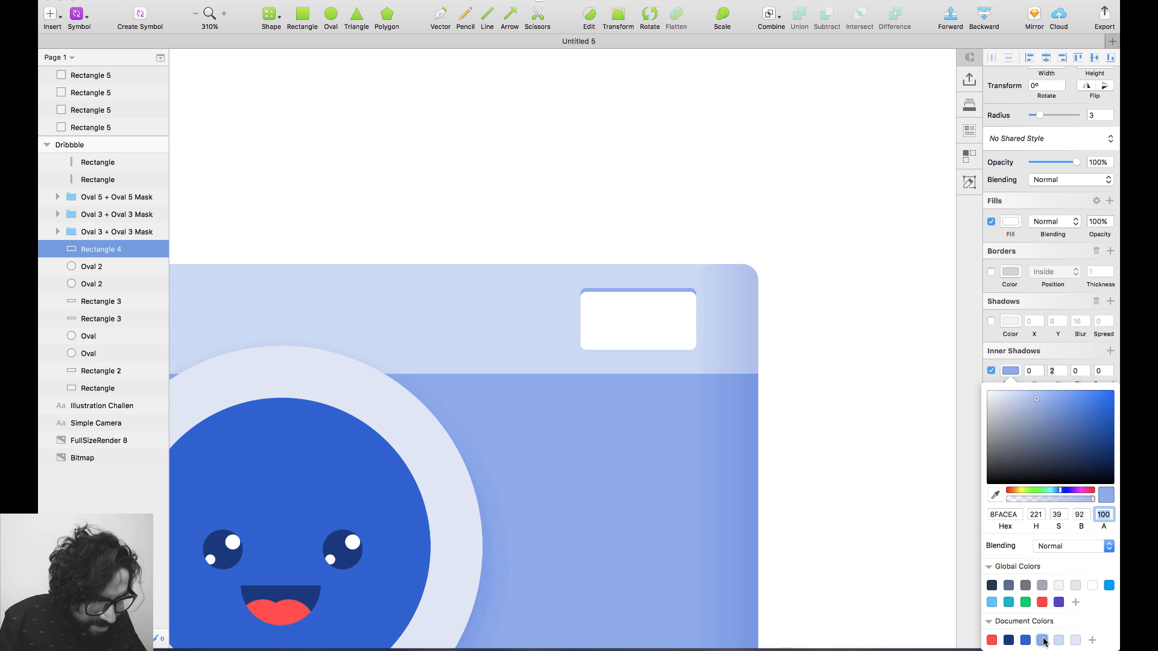
Set the viewfinder rectangle's inner shadow colour to the saved pale blue E2E8F7, then deselect it to review the camera.
click(1075, 641)
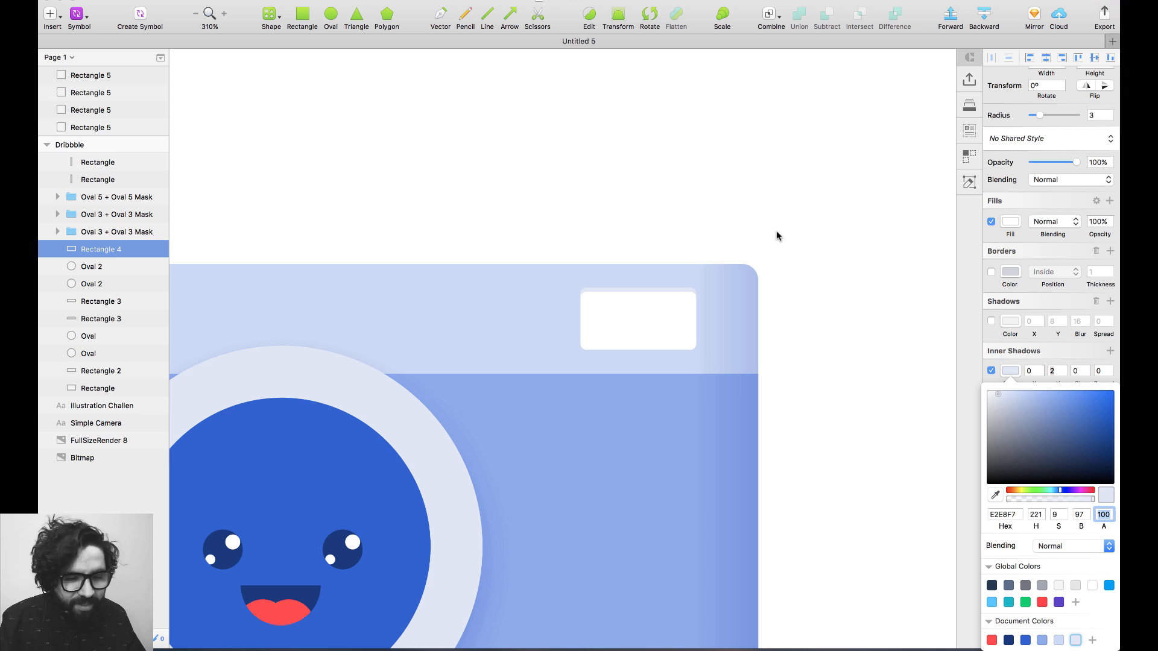
click(1051, 377)
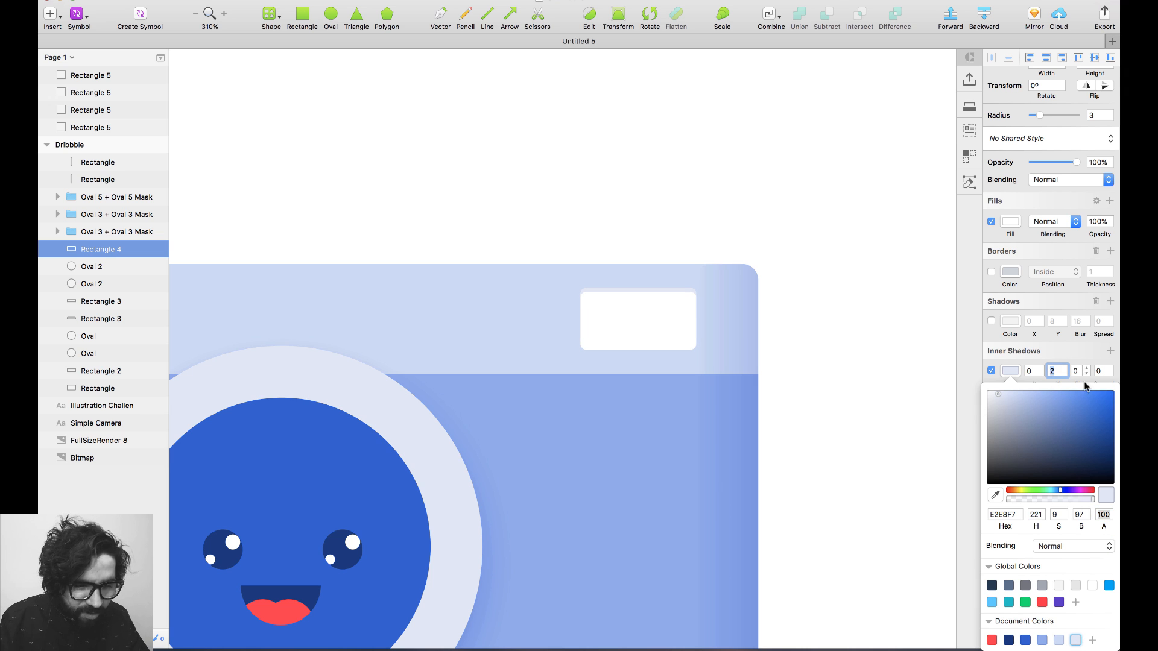
click(851, 235)
key(super+minus)
key(super+minus)
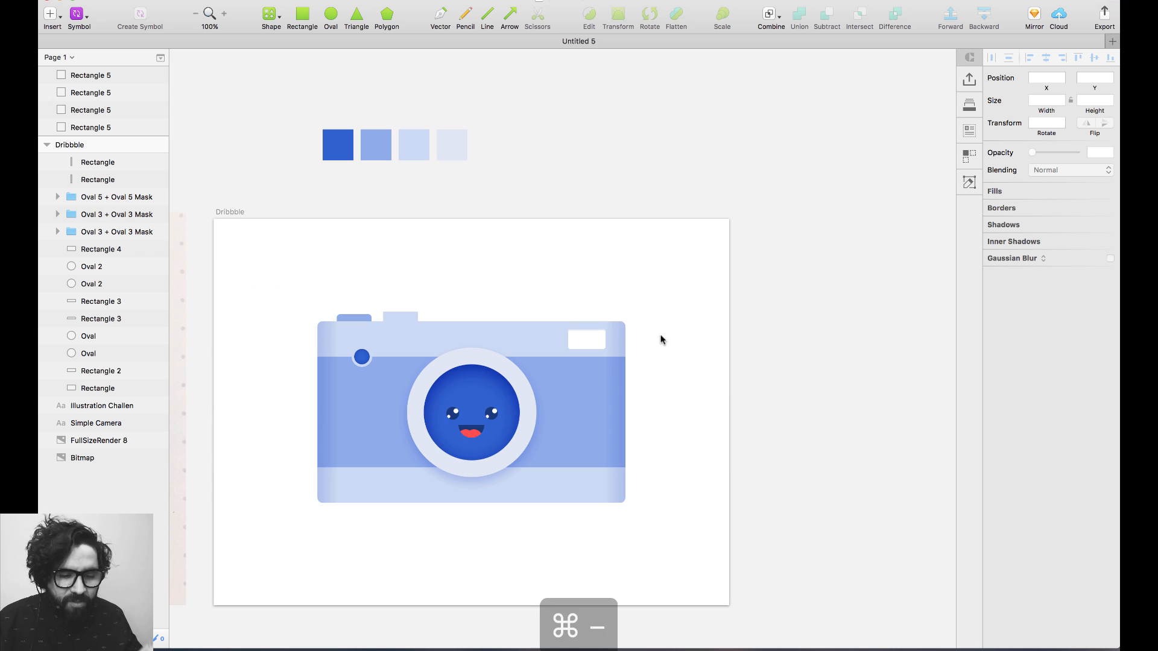
scroll(660, 339, left, 5)
drag(362, 264, 621, 523)
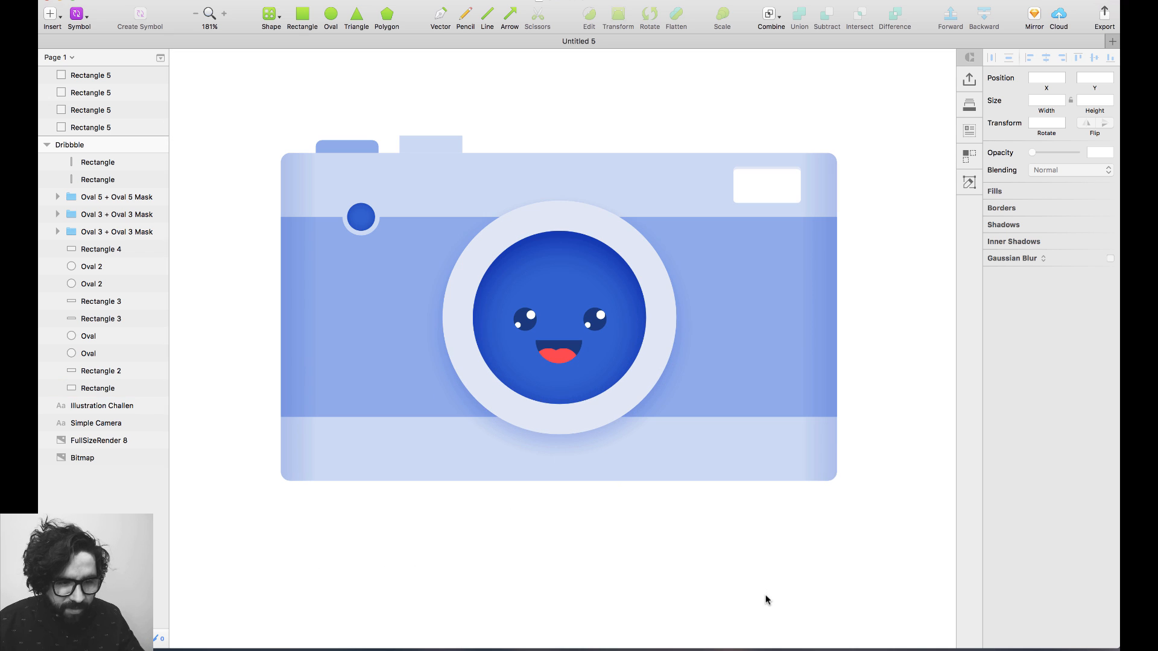
Add a gradient fill to the rounded blue button on top of the camera, running horizontally from its left edge to its right edge.
click(420, 142)
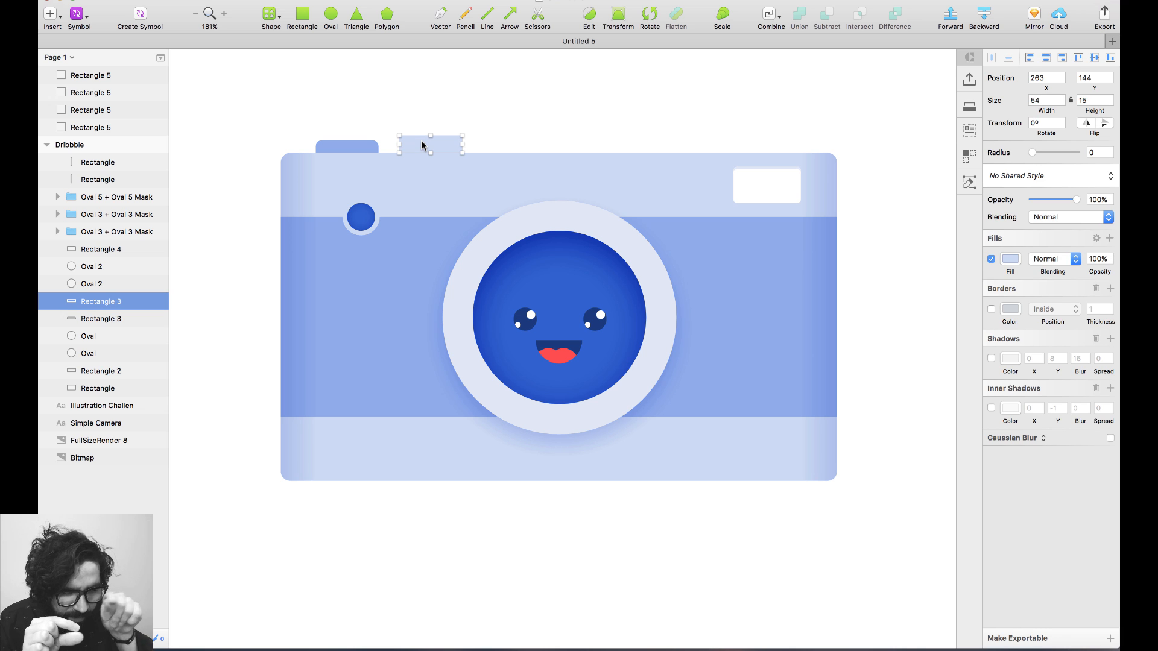
click(334, 107)
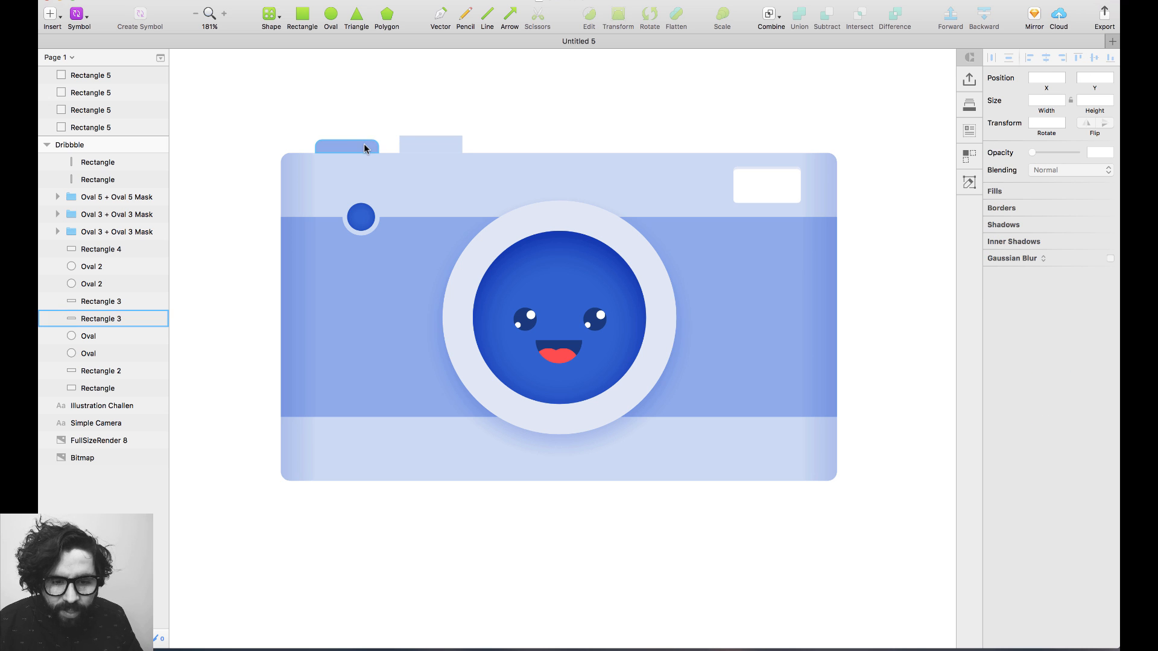
click(369, 147)
click(331, 119)
drag(287, 94, 545, 301)
click(406, 209)
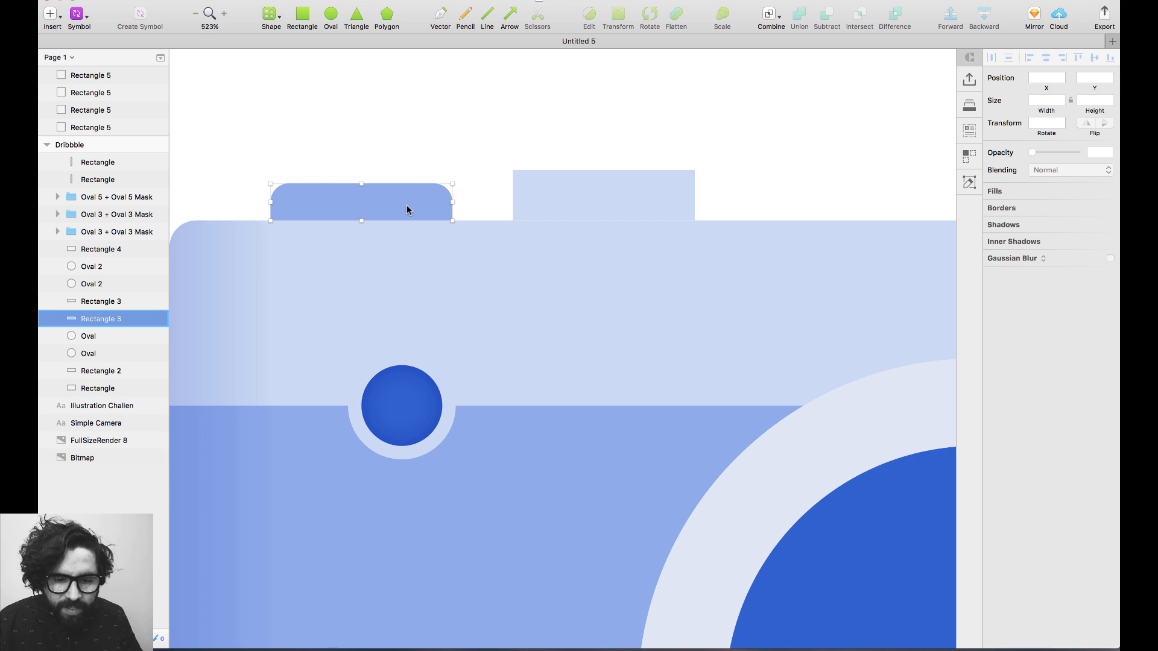
scroll(406, 210, left, 5)
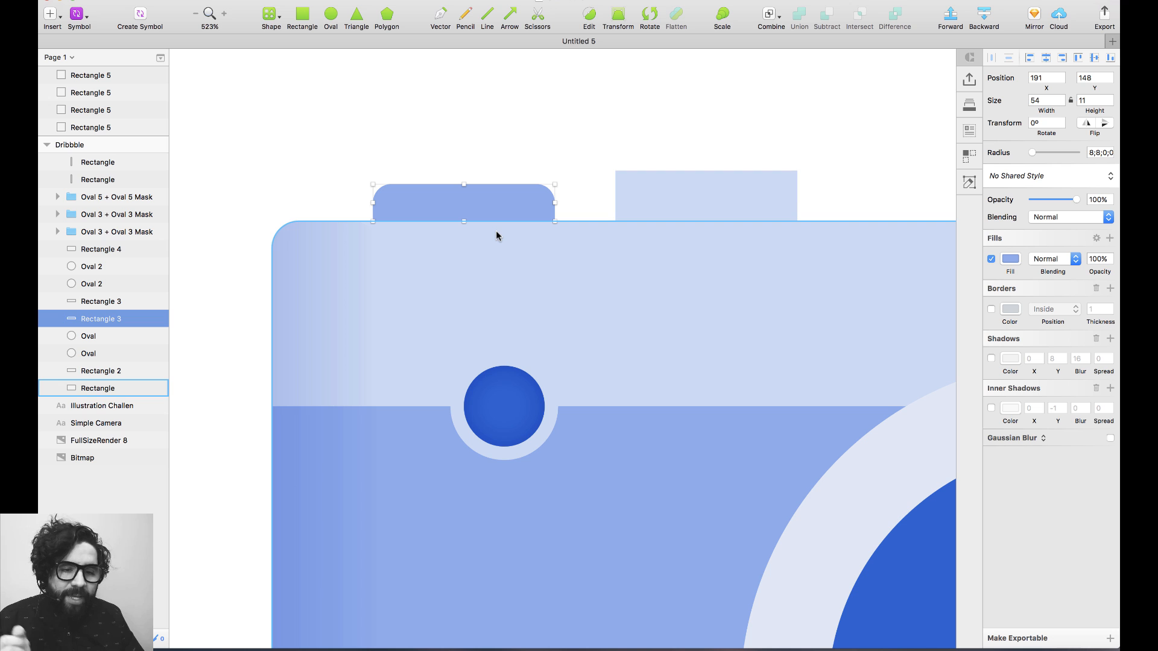
click(1108, 239)
drag(463, 221, 373, 208)
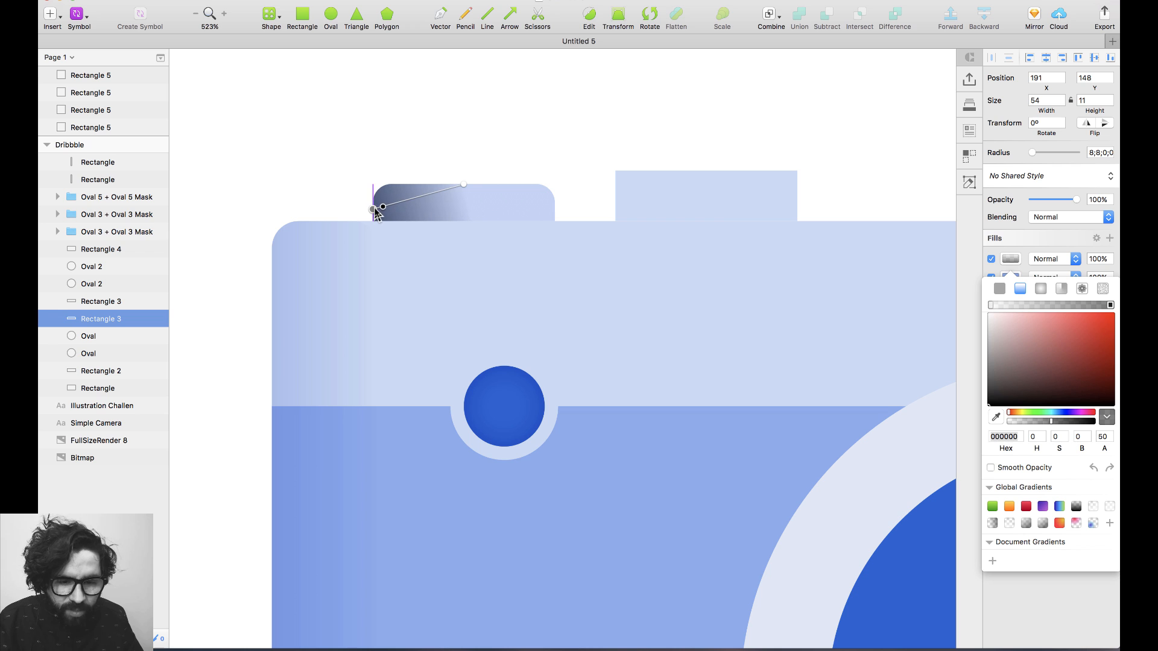
click(464, 184)
drag(464, 184, 558, 212)
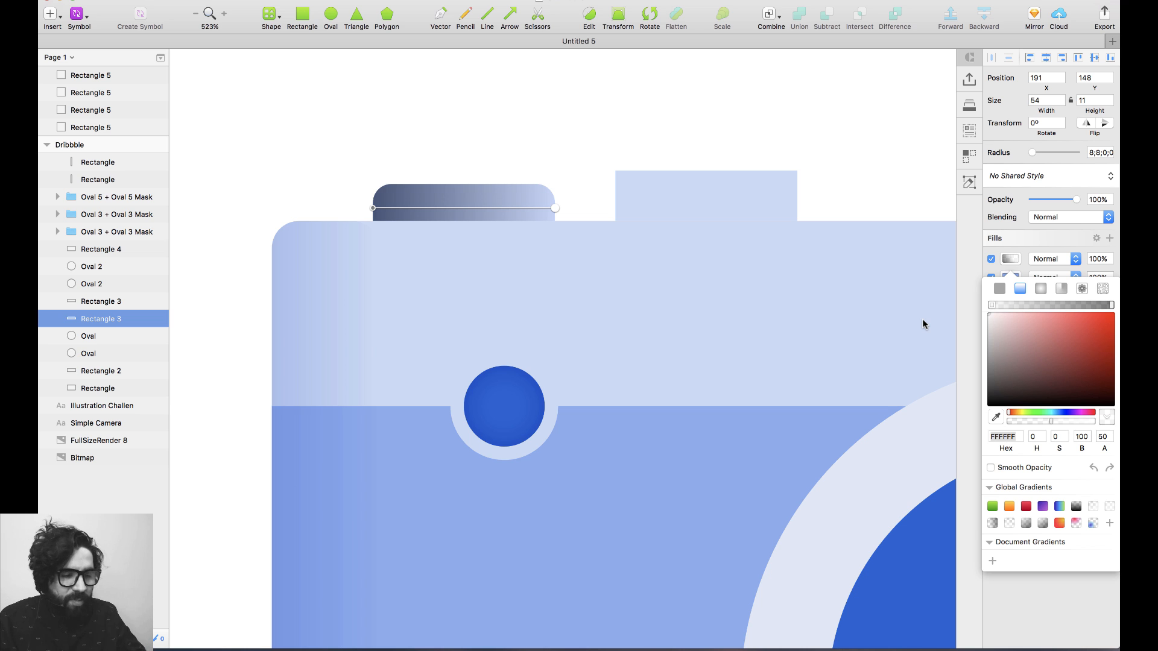
Make both ends of the button's gradient black at alpha 50 and add a middle stop at alpha 0.
click(1008, 302)
mouse_move(991, 304)
mouse_down()
mouse_move(1026, 302)
mouse_move(968, 305)
mouse_up()
drag(1015, 386, 964, 423)
click(1111, 304)
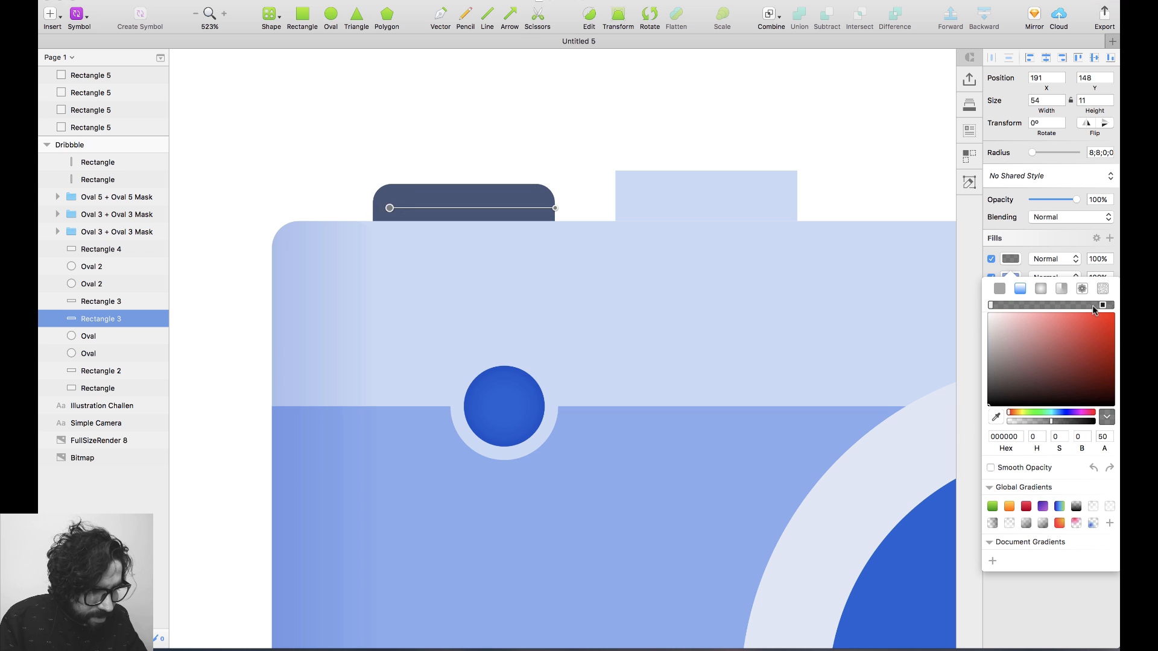
click(1054, 304)
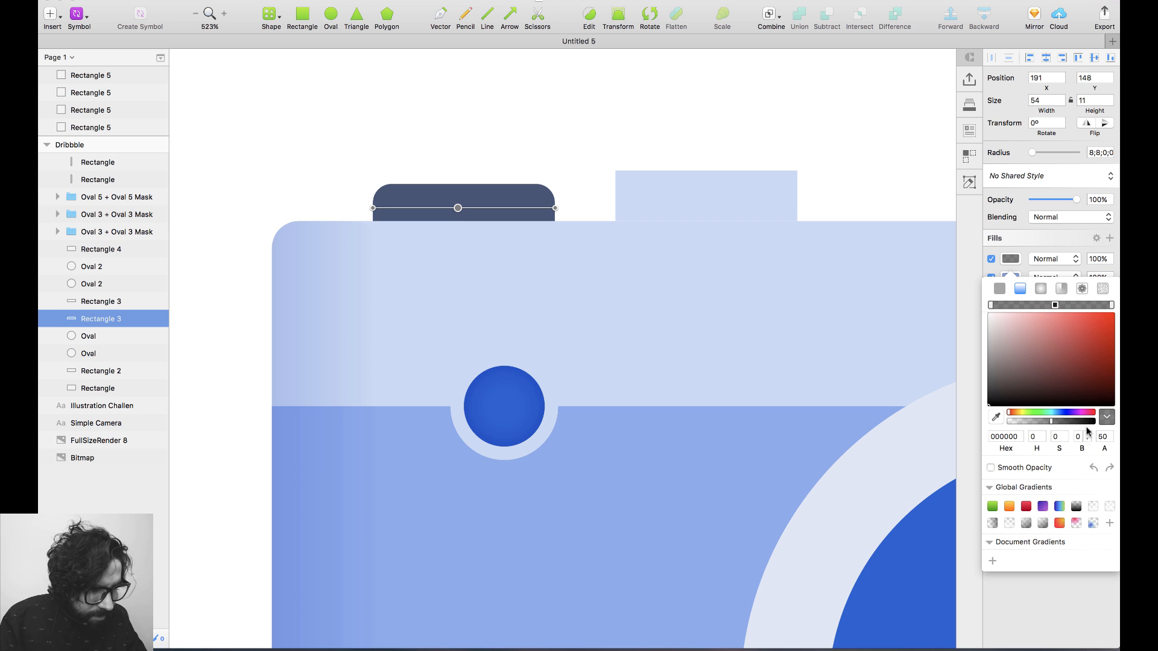
click(1099, 437)
text(0)
key(Return)
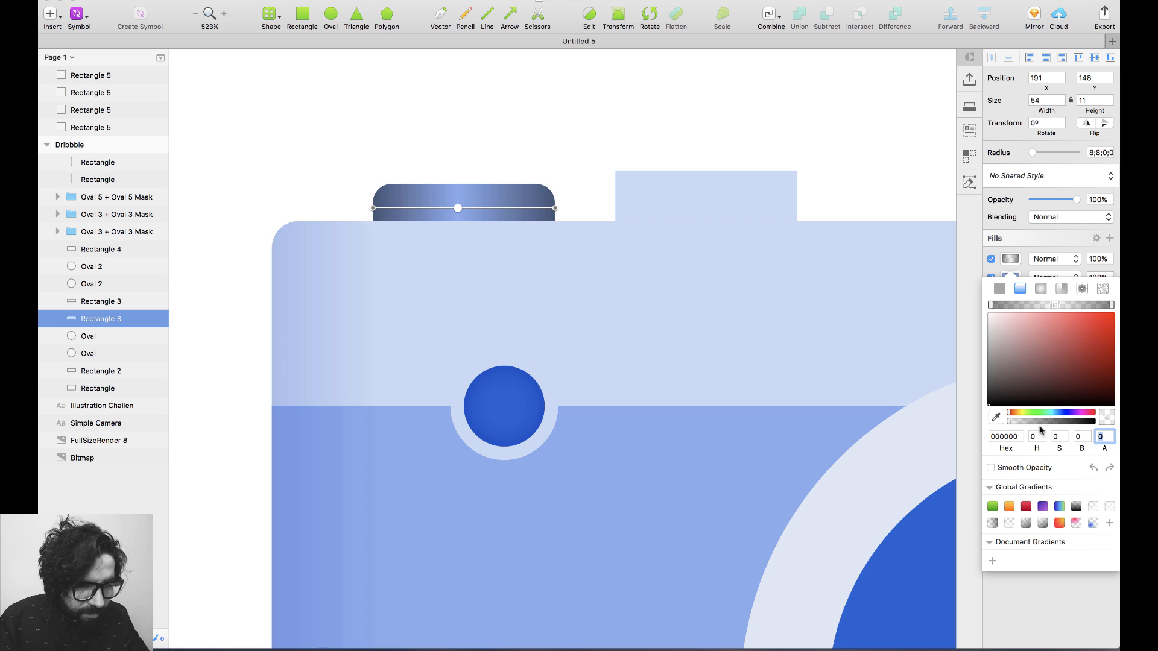
Set the button's gradient fill opacity to 20% and save the gradient as a document gradient.
click(992, 305)
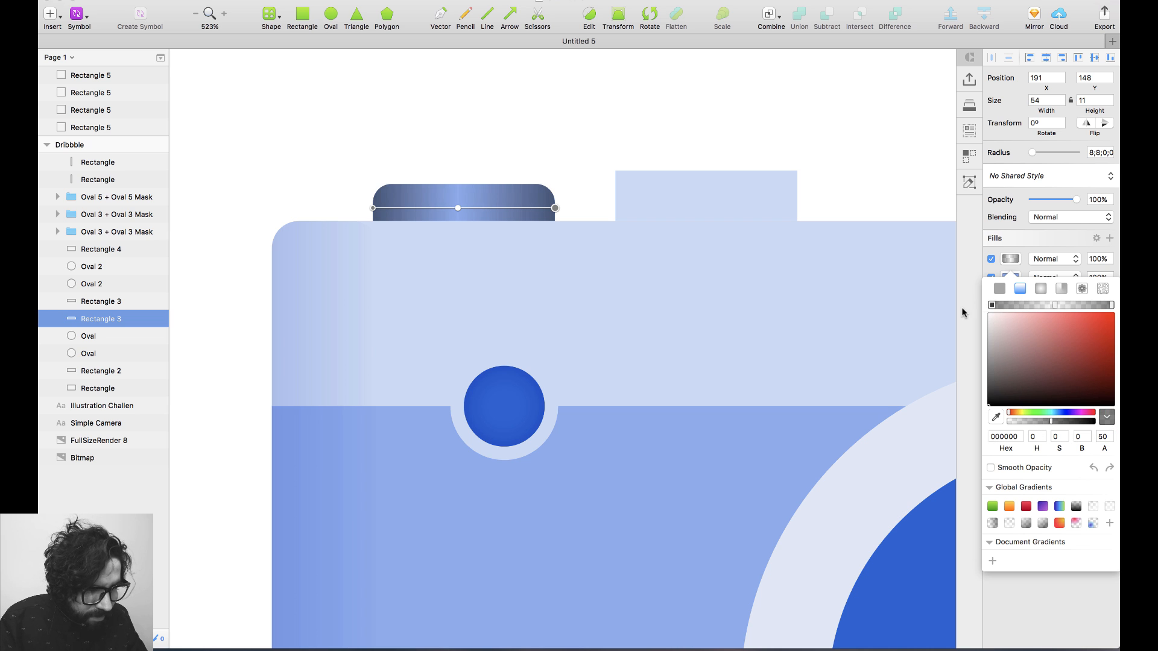
click(1004, 249)
click(1093, 259)
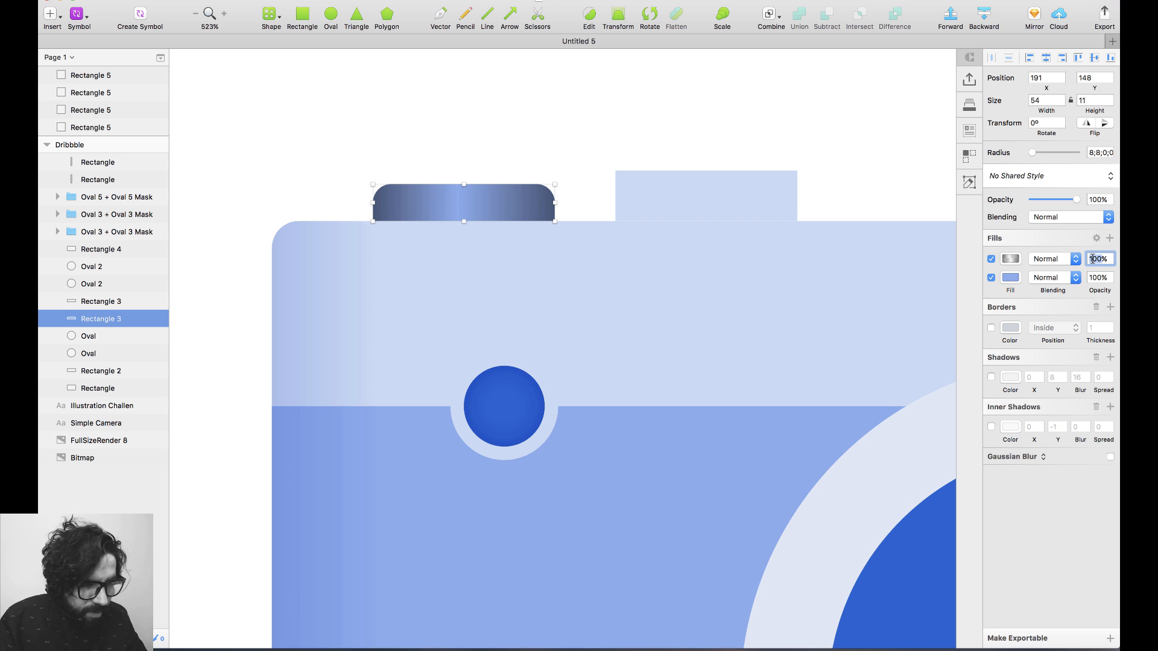
text(20)
key(Return)
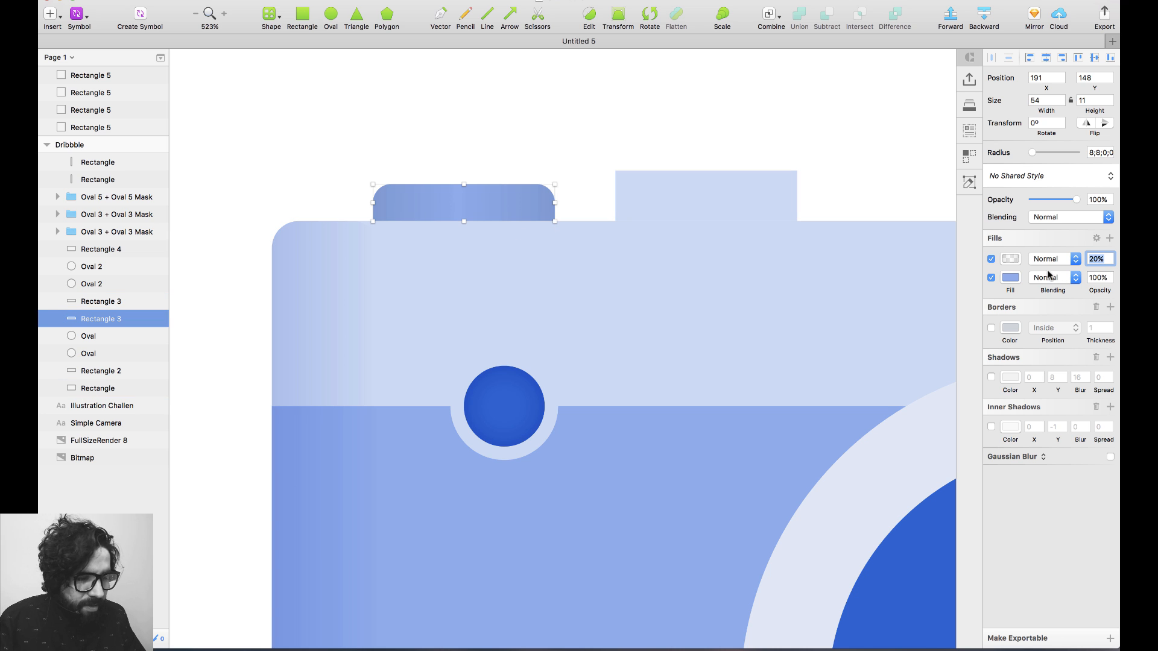
click(1010, 259)
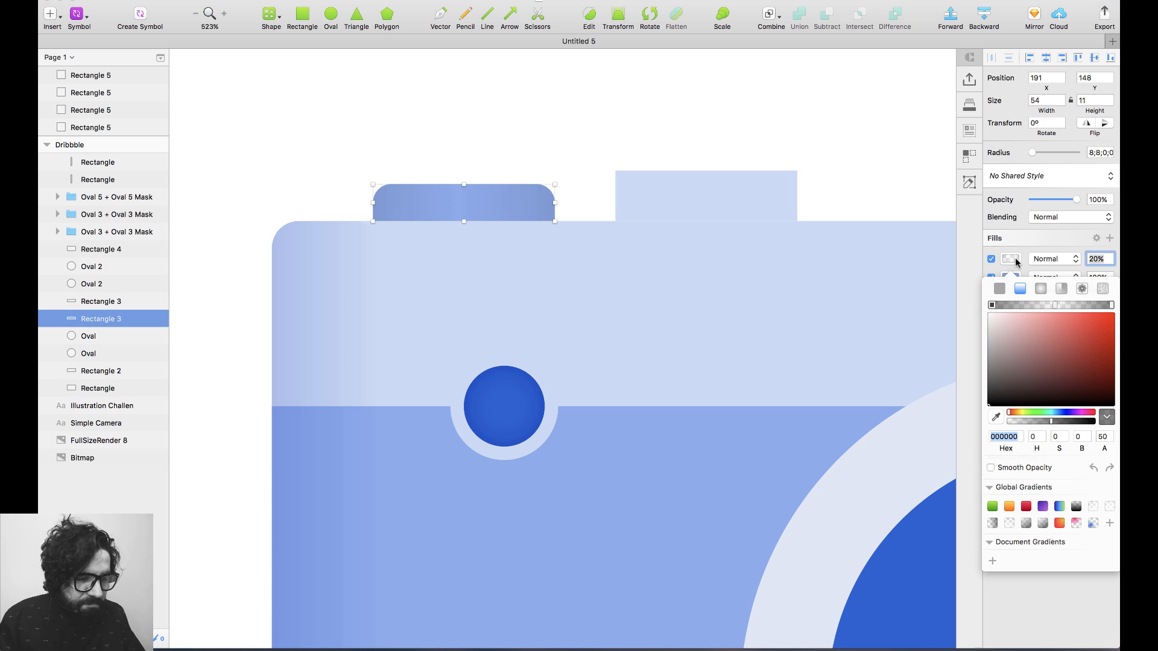
click(993, 561)
click(717, 201)
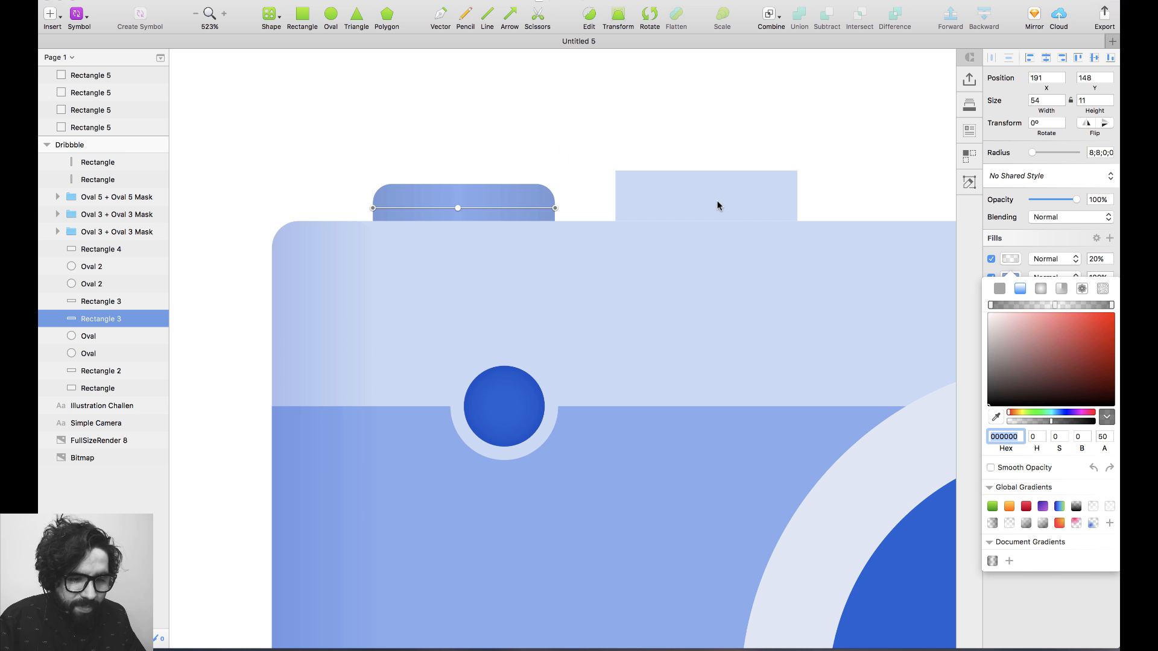
Add the saved document gradient as a second fill on the taller pale blue top rectangle at 20% opacity.
click(719, 106)
click(692, 193)
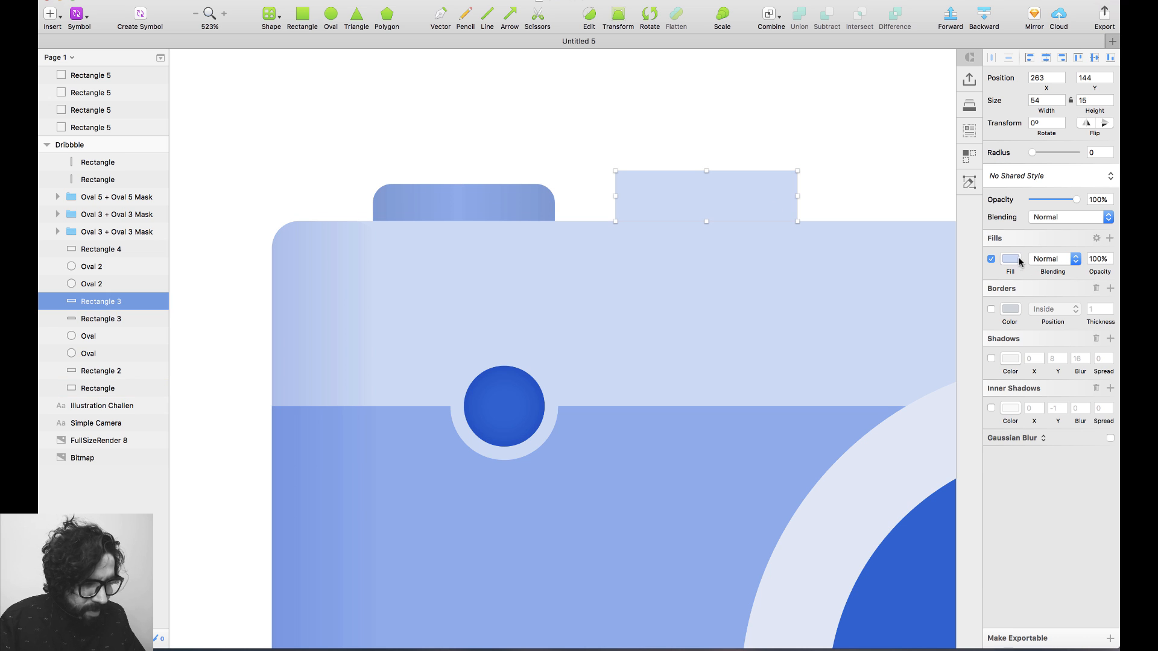
click(1109, 239)
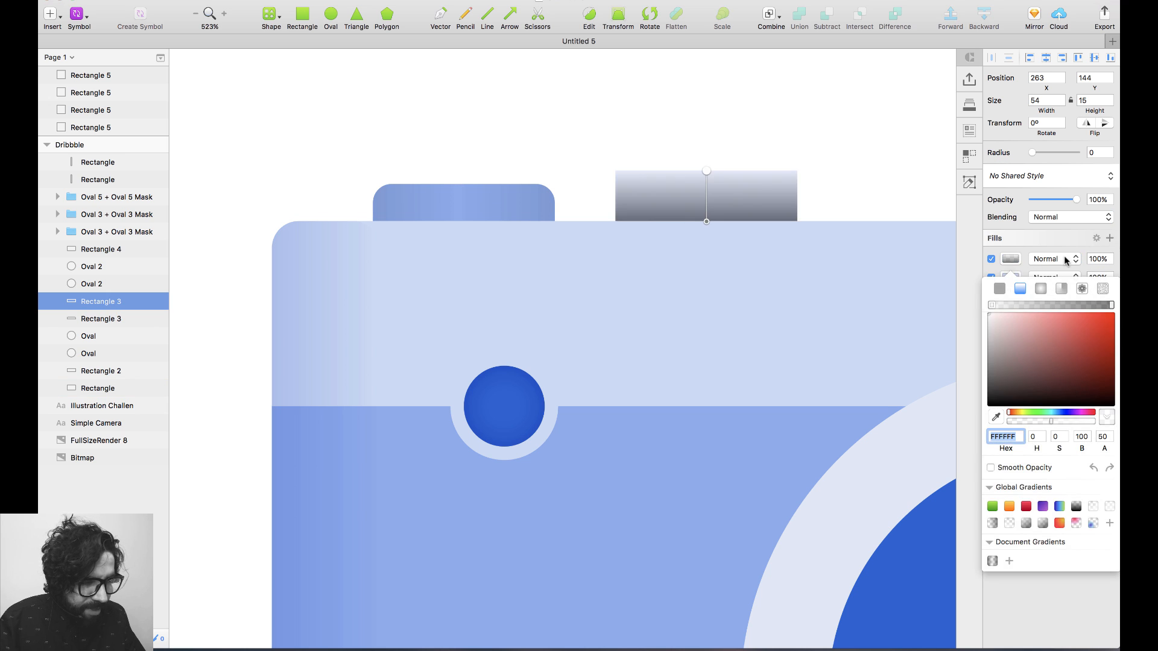
click(992, 561)
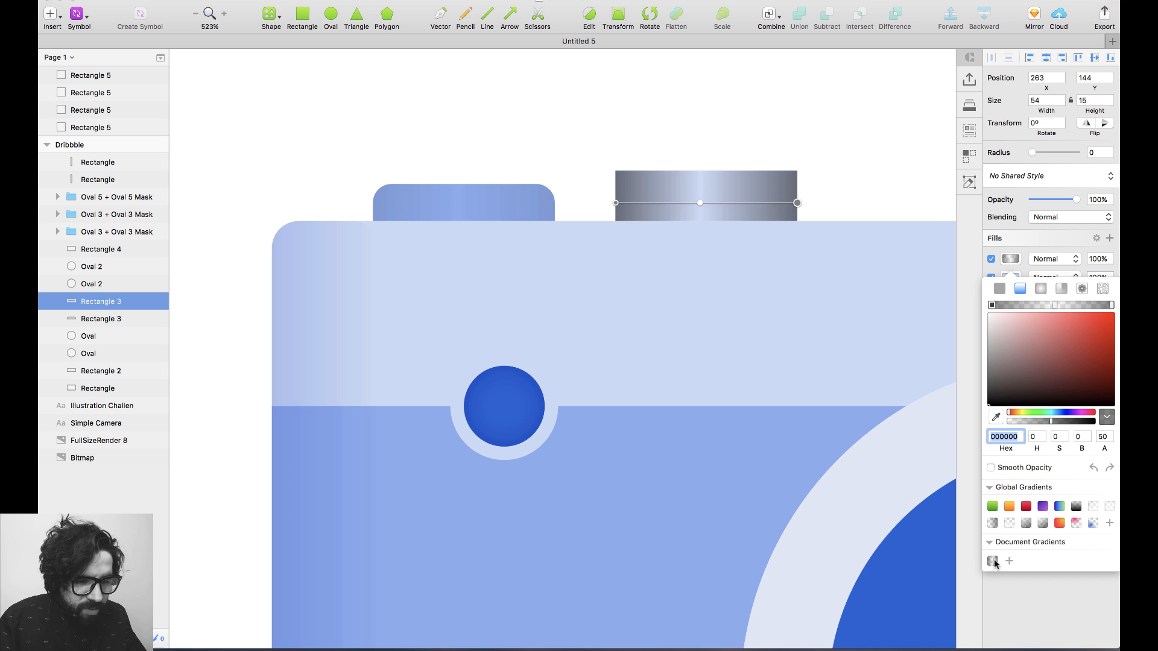
click(1094, 258)
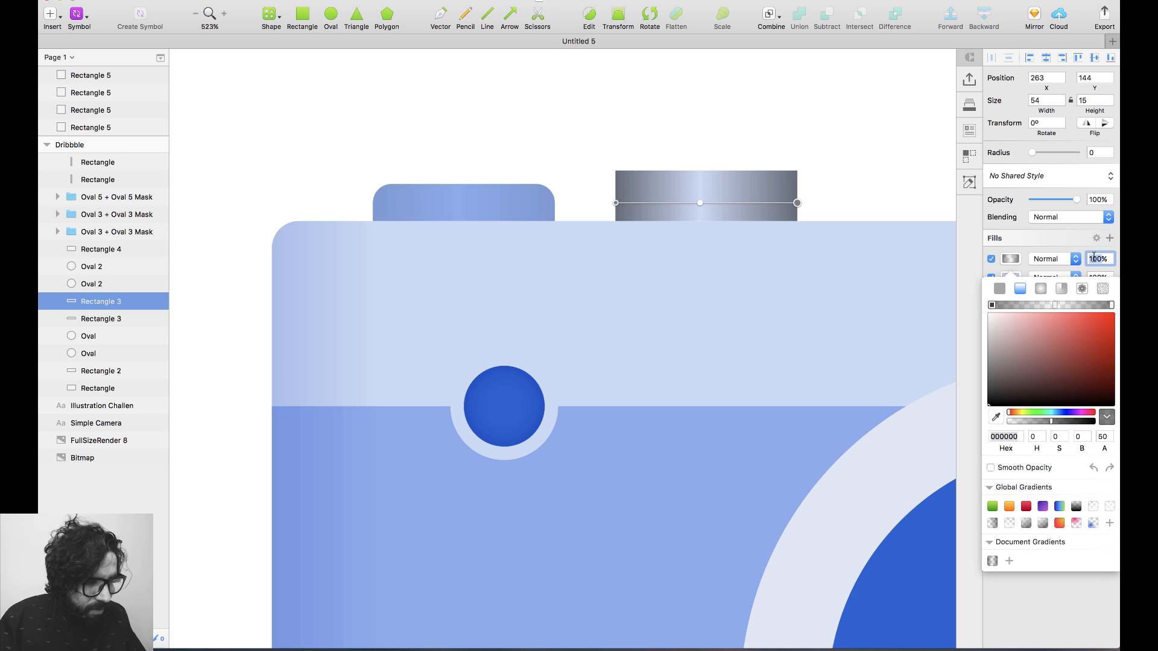
text(20)
key(Return)
click(839, 140)
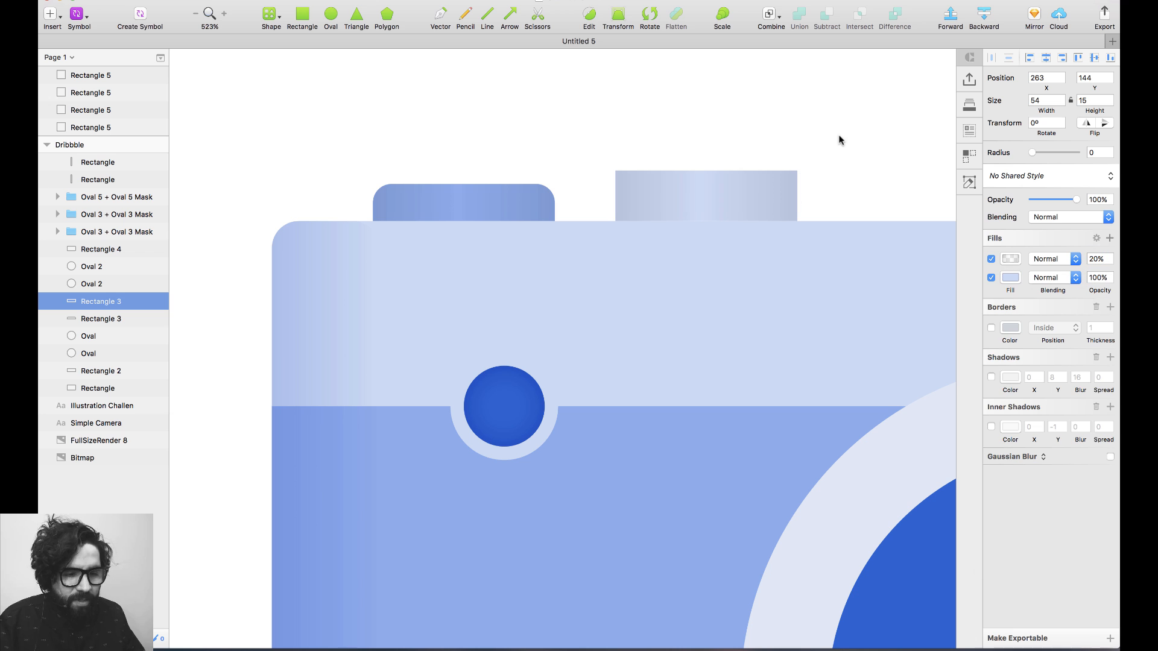
Select all of the camera's shapes on the artboard and group them.
key(super+minus)
key(super+minus)
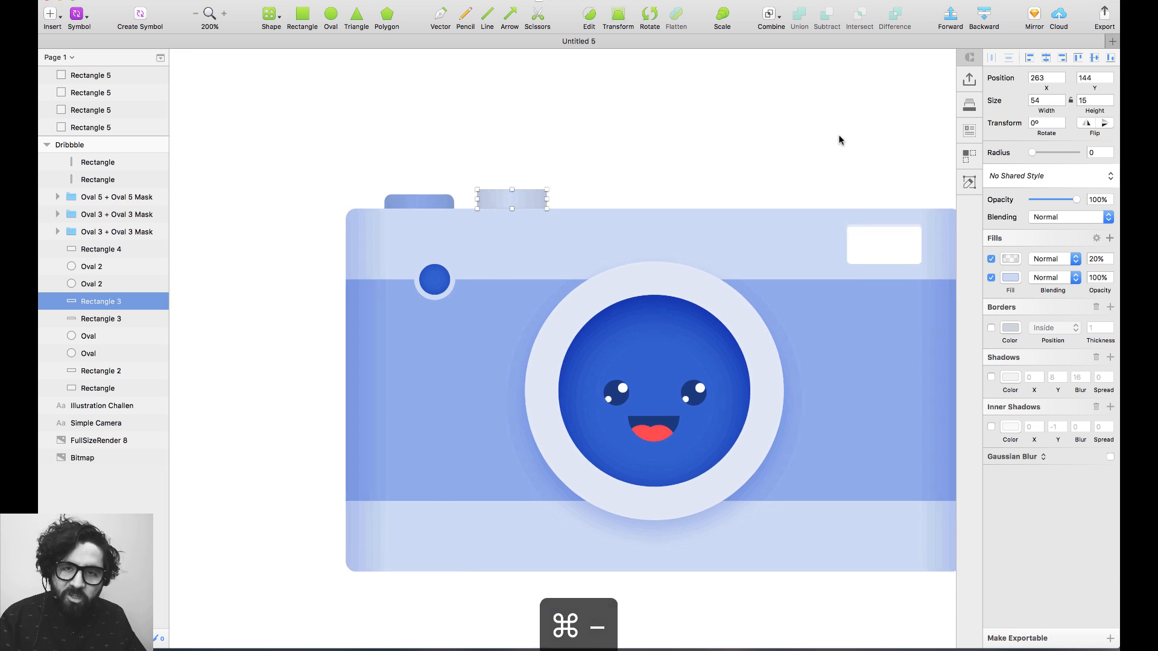
key(super+minus)
click(770, 315)
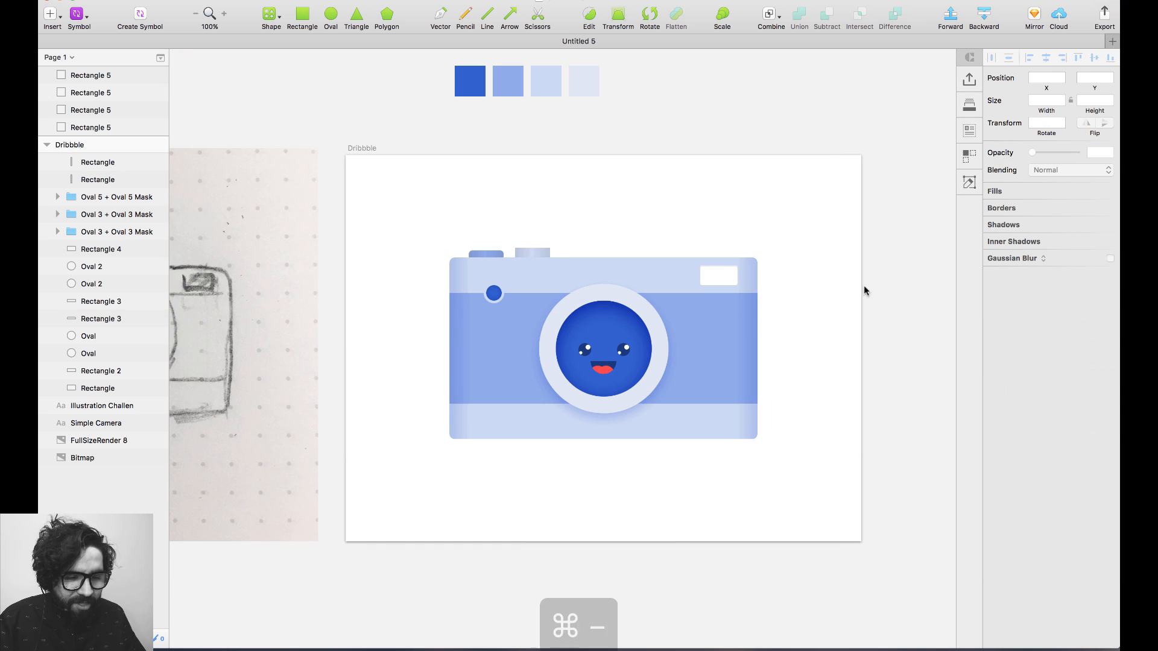
scroll(903, 302, down, 2)
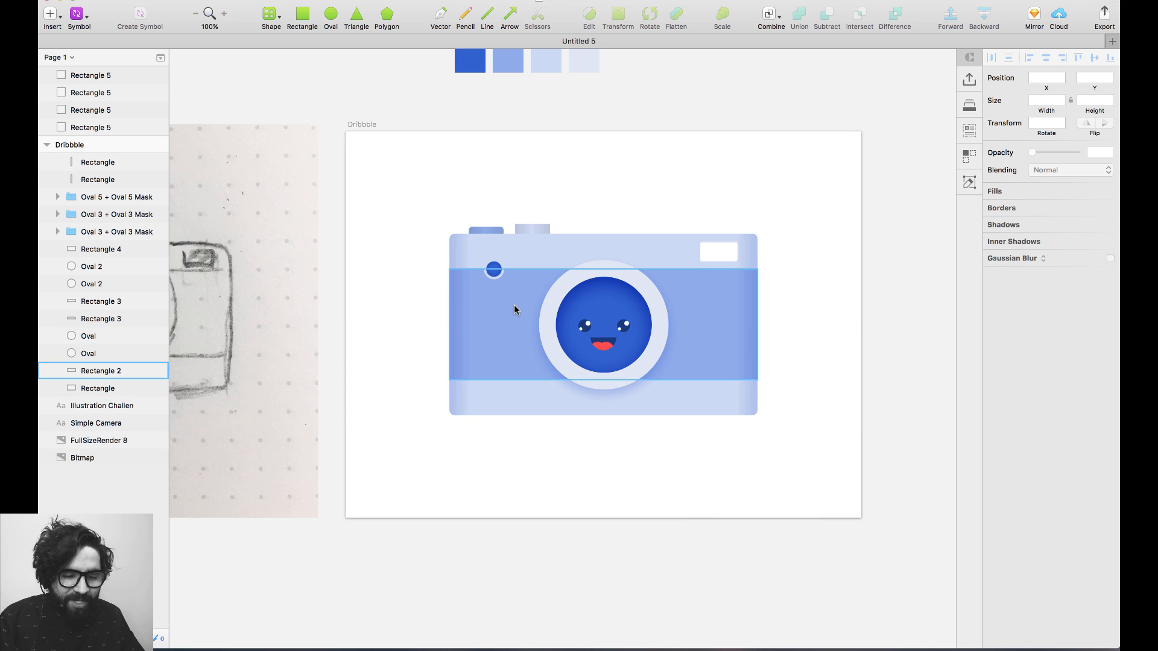
drag(419, 194, 833, 534)
click(520, 151)
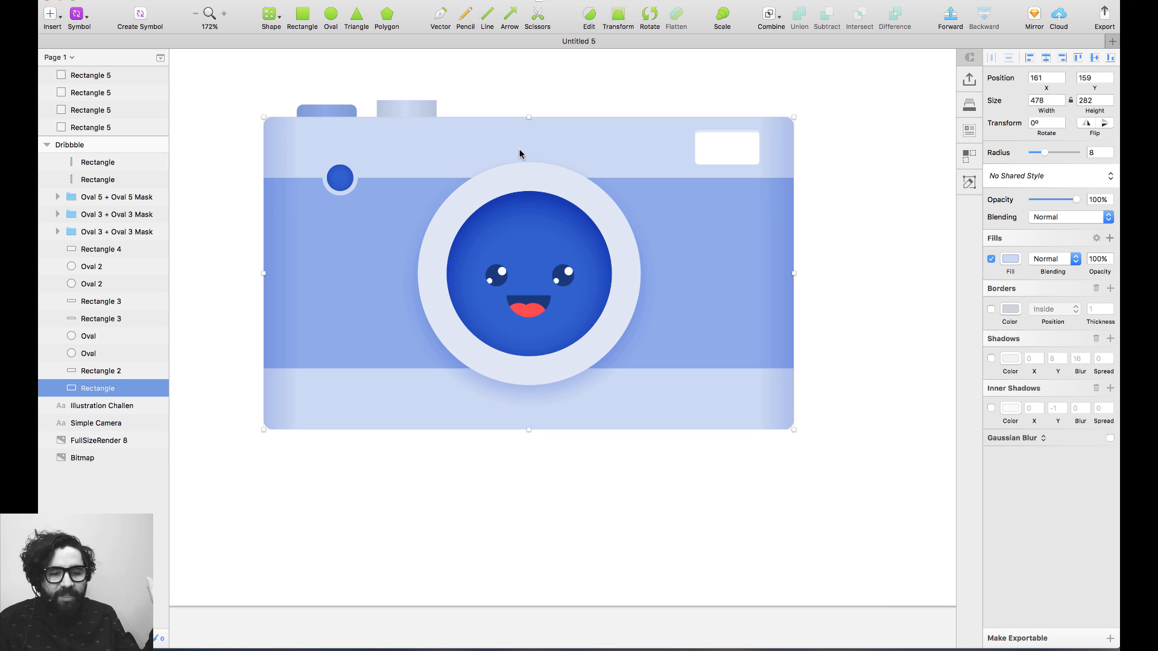
key(super+minus)
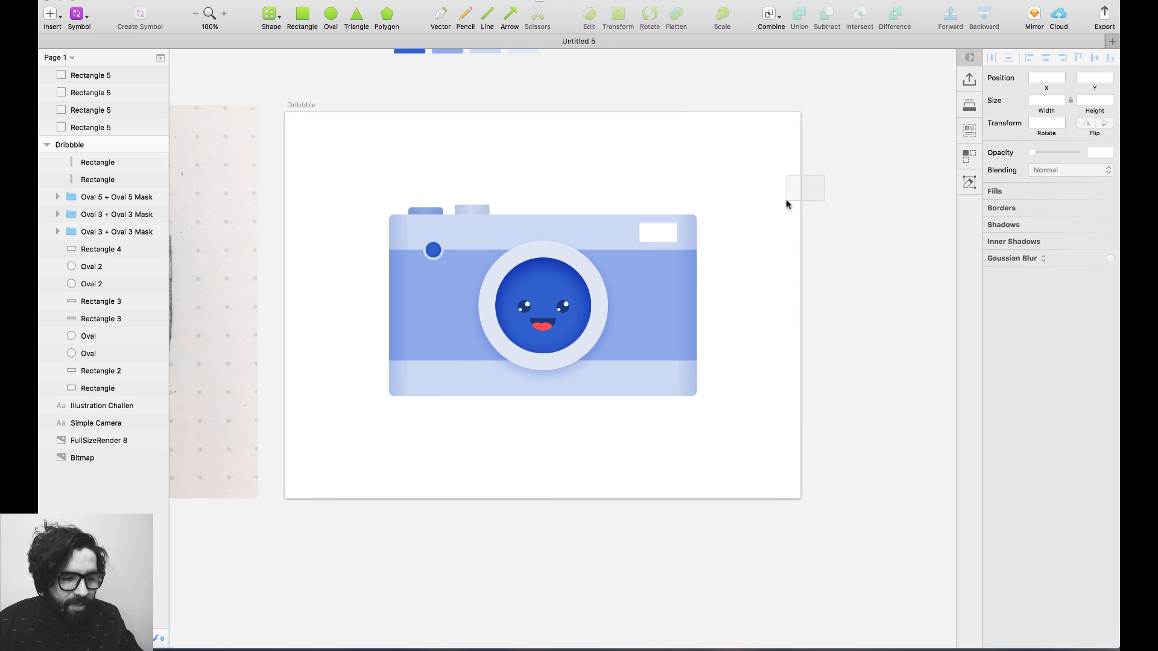
scroll(786, 198, down, 2)
drag(819, 179, 478, 360)
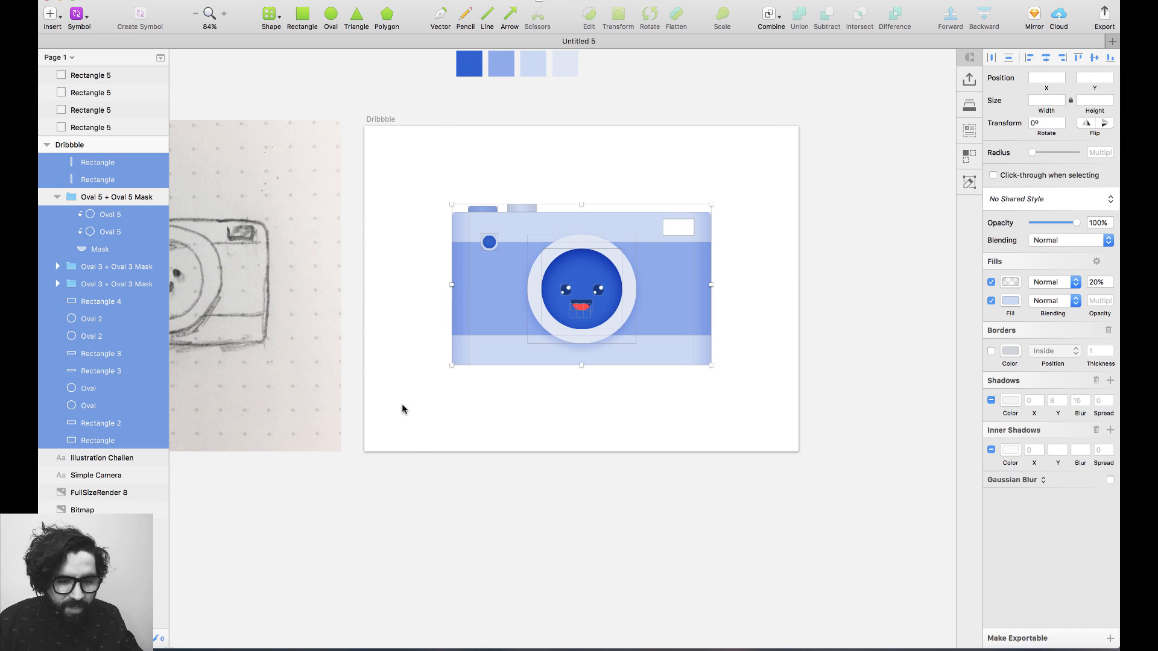
key(super+g)
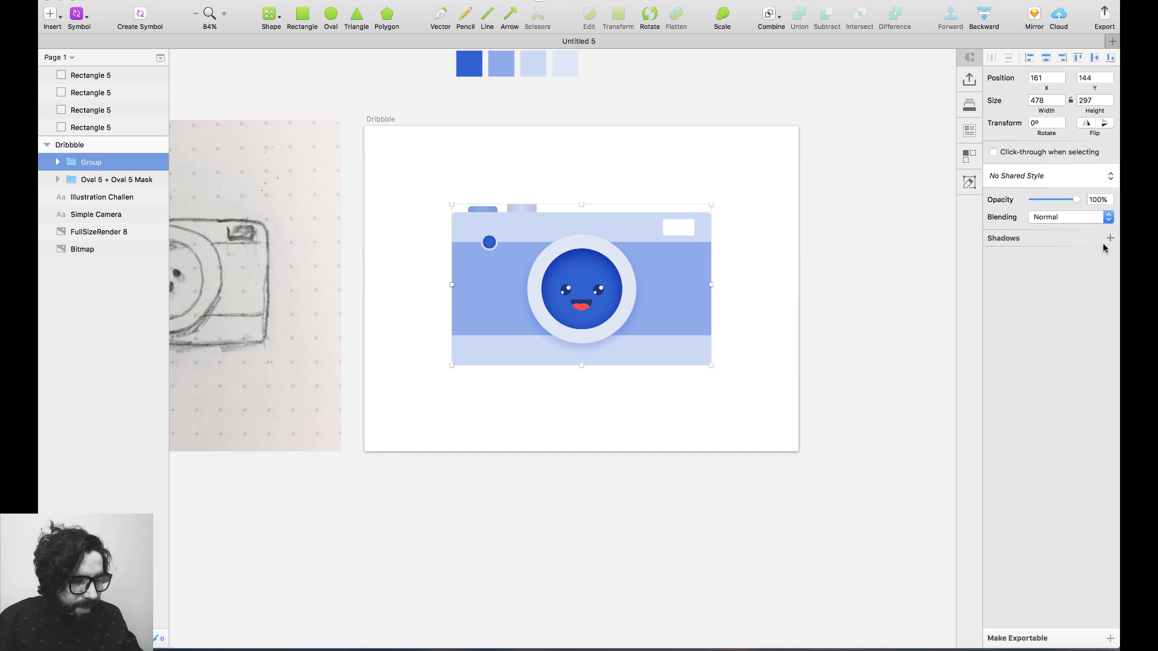
Add a shadow to the camera group with a Y offset of 32 and a blur of 44.
click(1109, 238)
click(1075, 257)
text(4)
click(1052, 258)
key(shift+Up)
key(shift+Up)
key(shift+Up)
Set the camera group's shadow colour to the saved blue 8FACEA at alpha 20, then deselect the group.
click(1014, 259)
click(1041, 534)
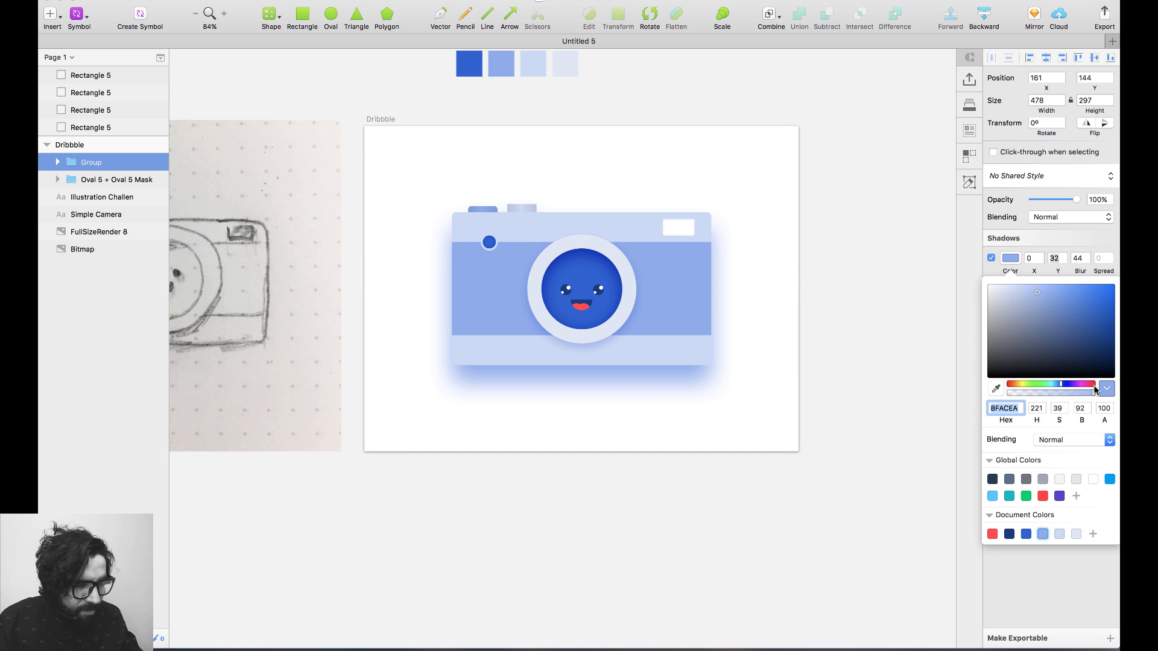
click(1101, 408)
text(20)
key(Return)
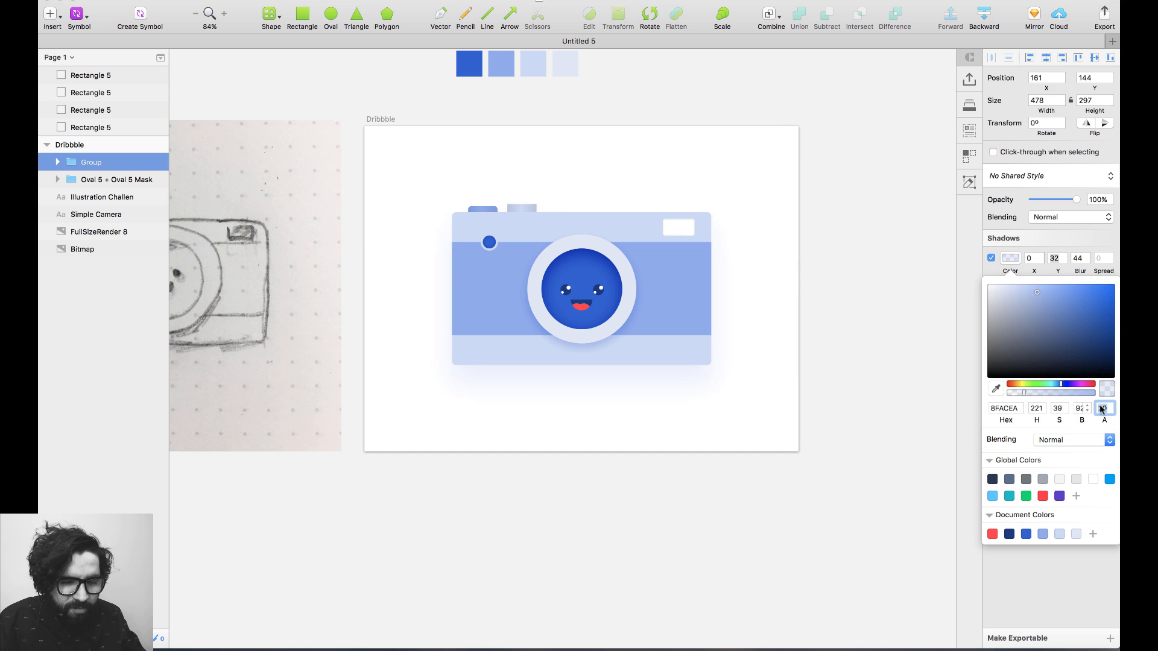
click(820, 393)
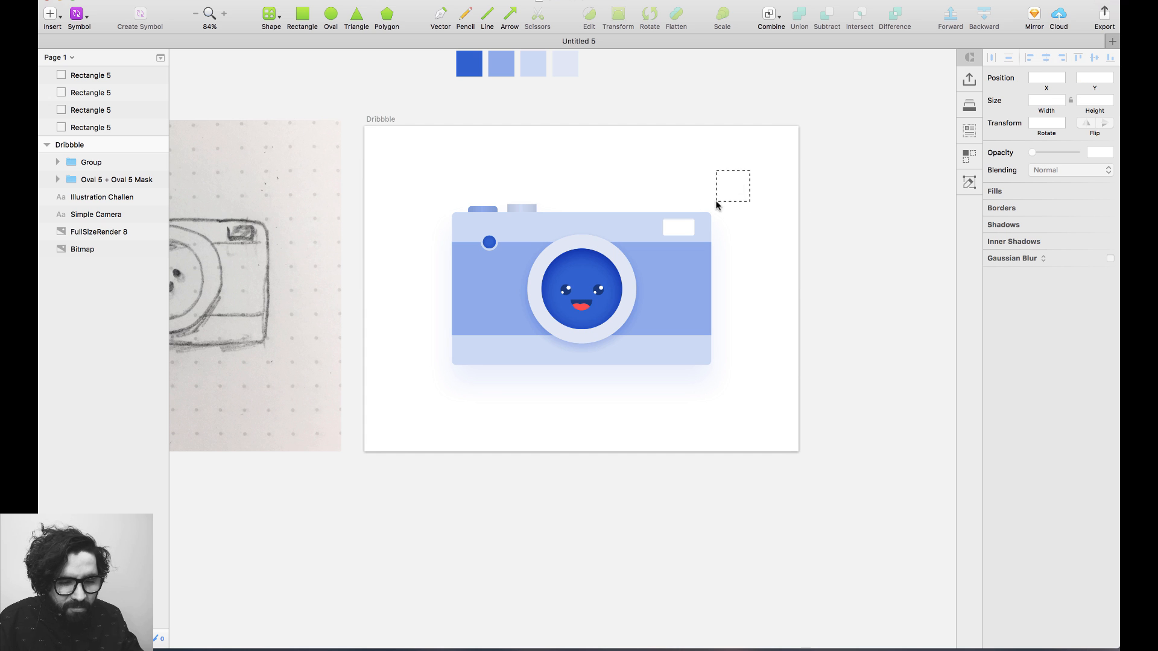
Check the whole camera and set the group's shadow colour alpha to 30.
drag(305, 494, 373, 463)
click(455, 386)
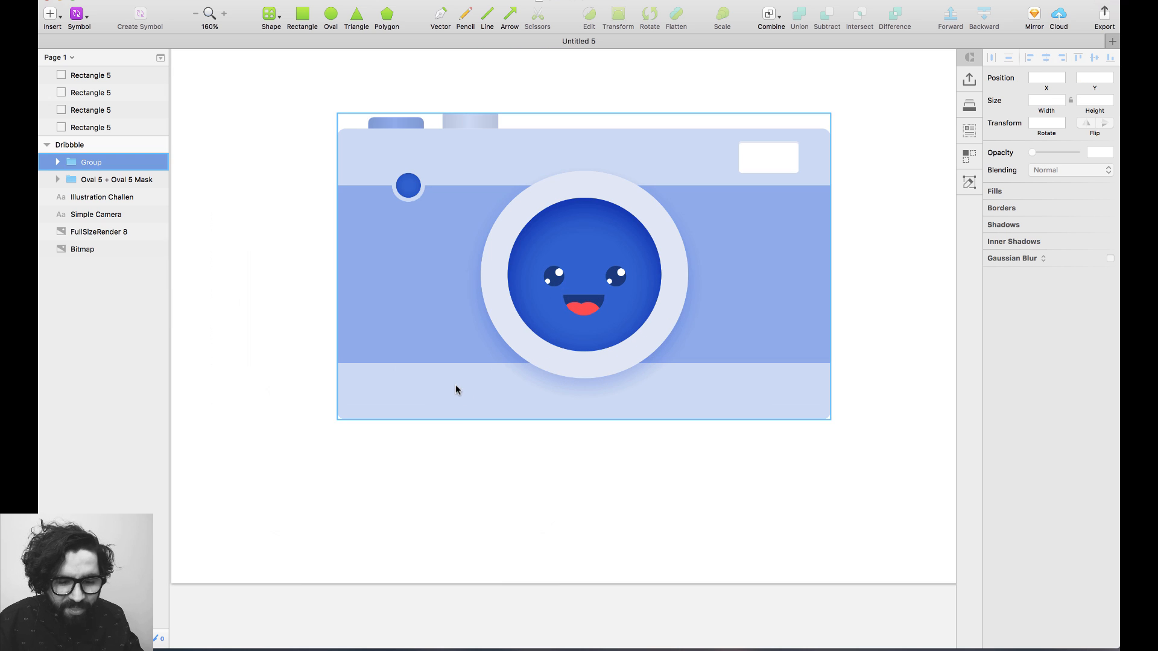
key(super+minus)
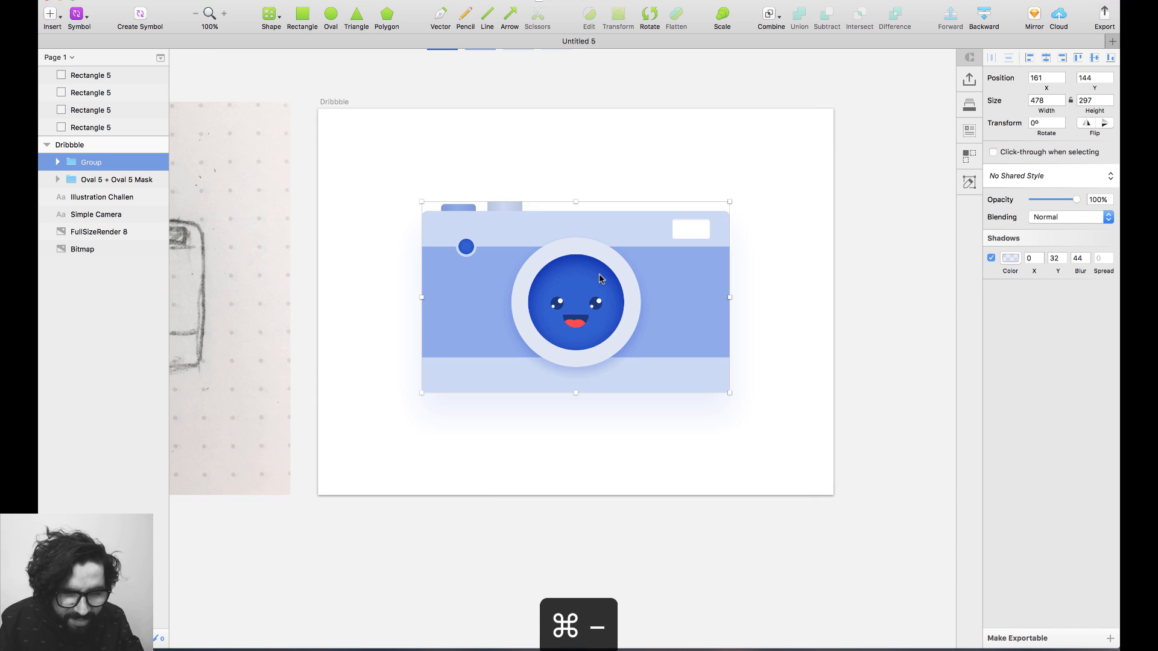
click(1010, 258)
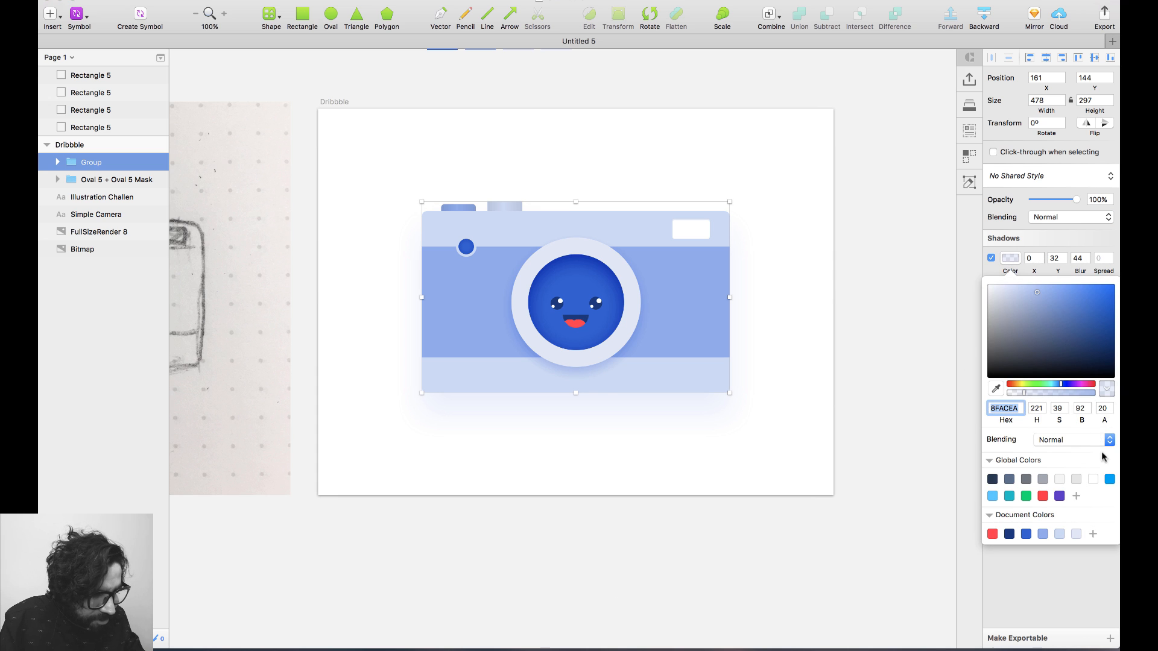
click(1099, 409)
text(30)
key(Return)
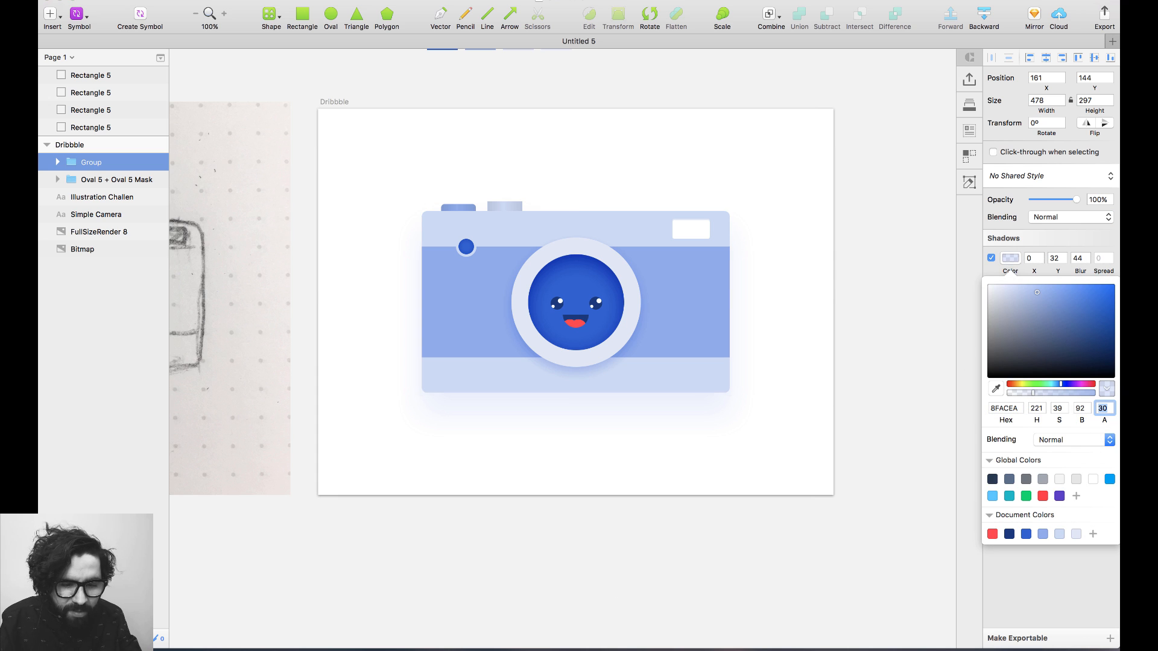
click(871, 386)
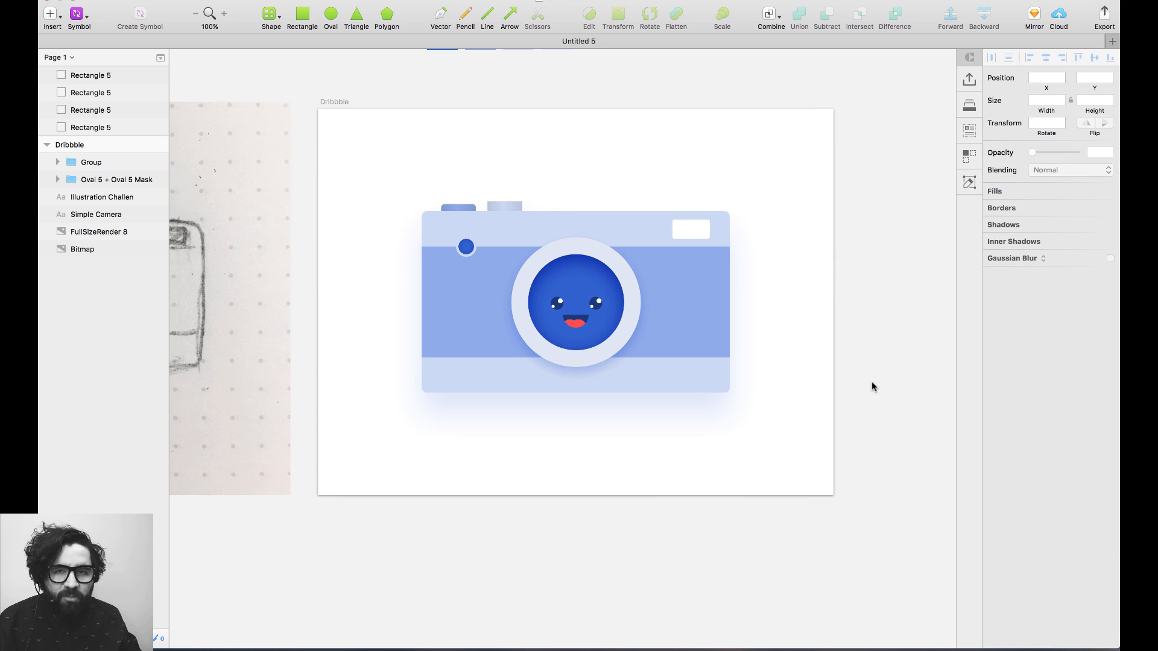
click(624, 263)
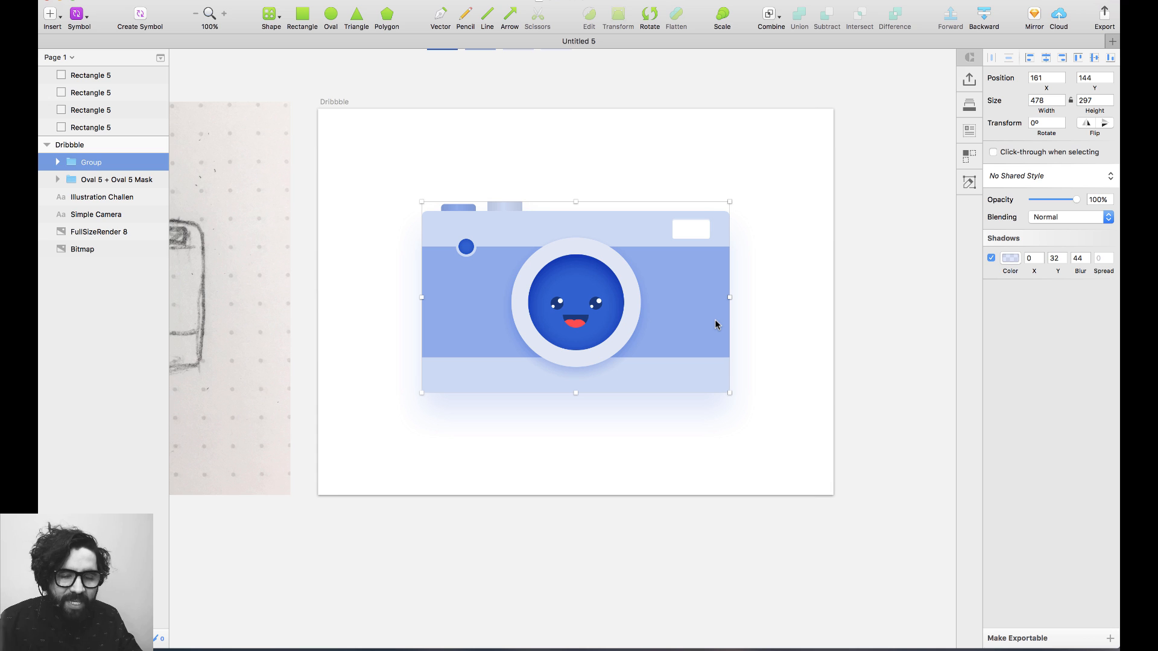
click(878, 331)
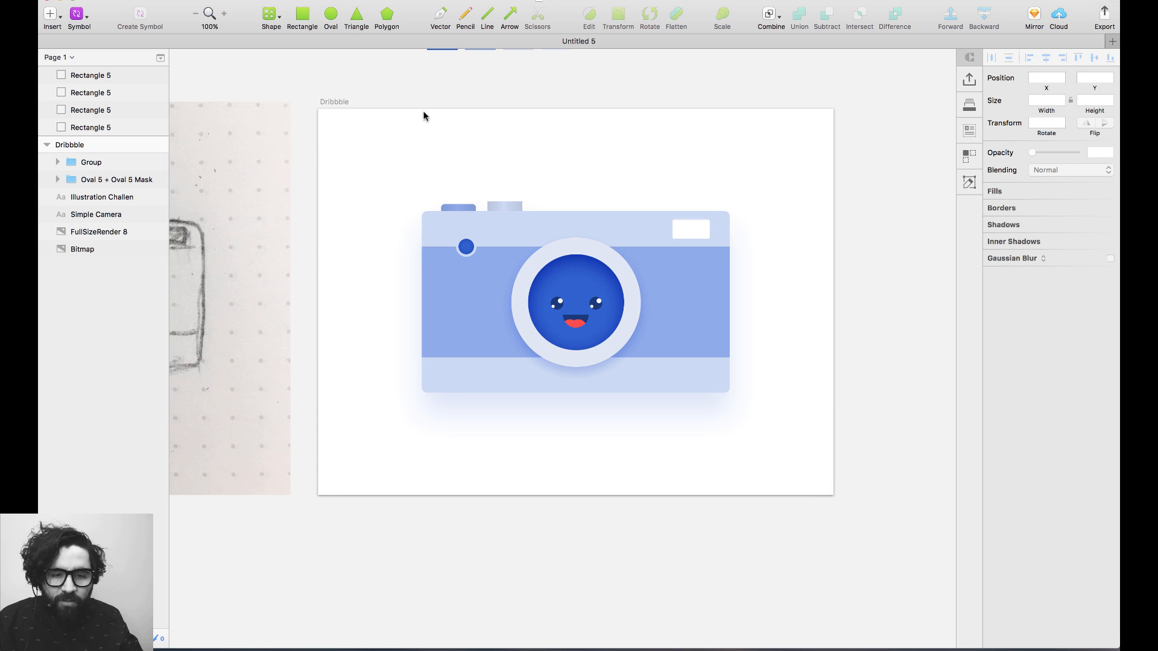
click(302, 15)
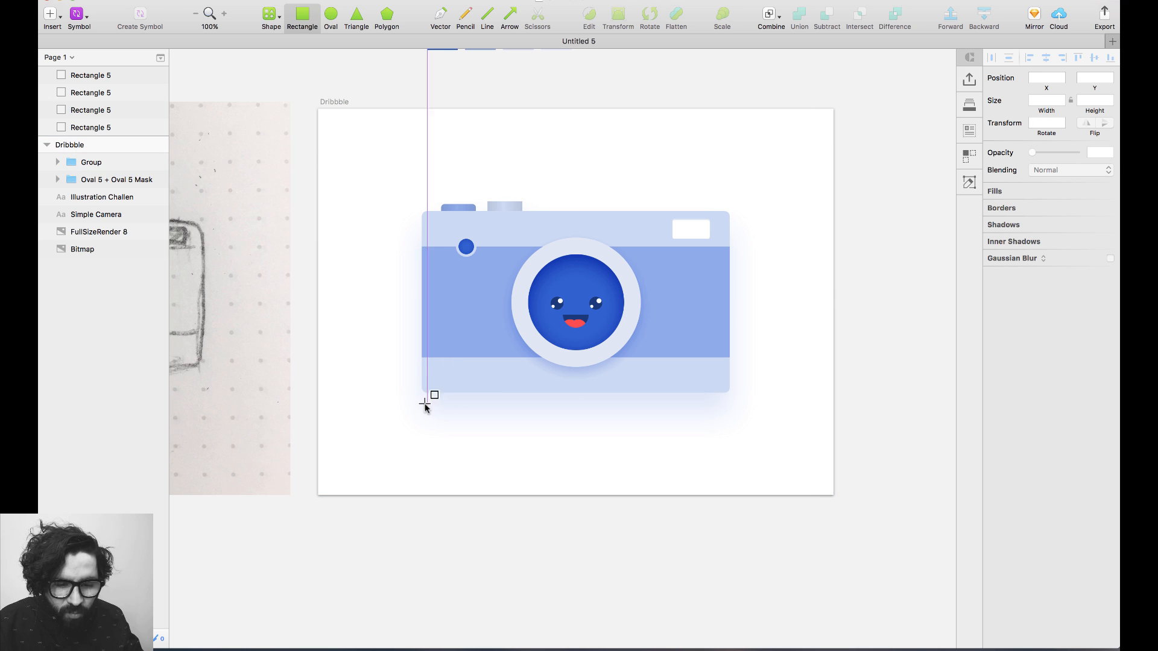
key(Escape)
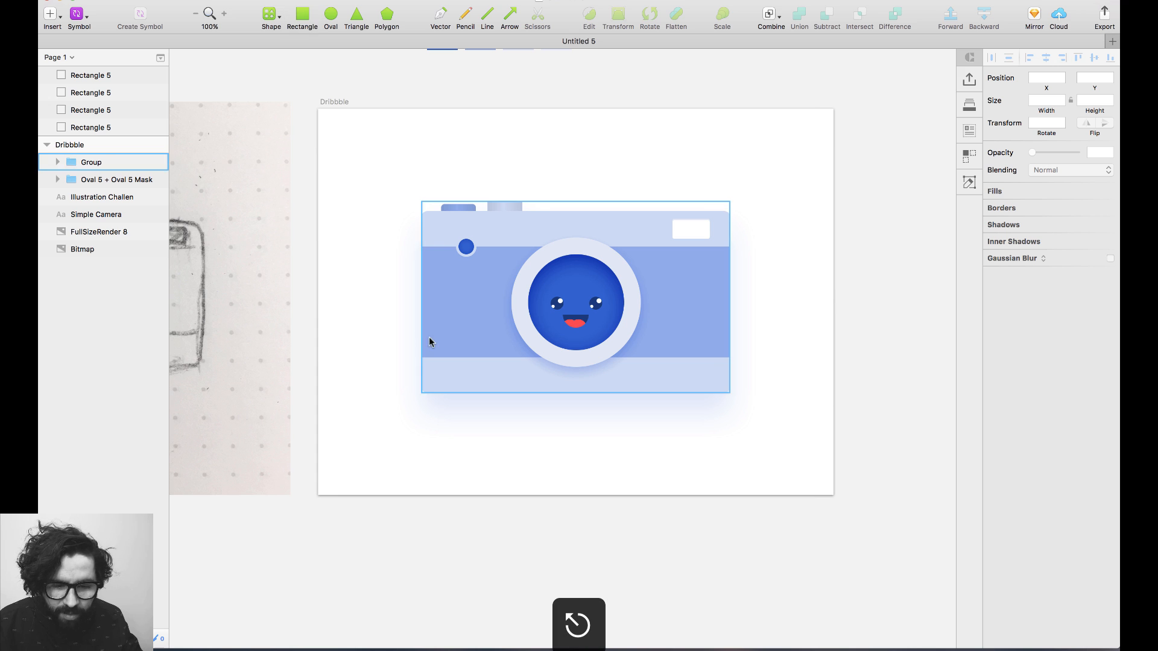
Copy the camera's body rectangle from inside the group and paste it as a separate layer on the artboard.
double_click(454, 374)
key(super+c)
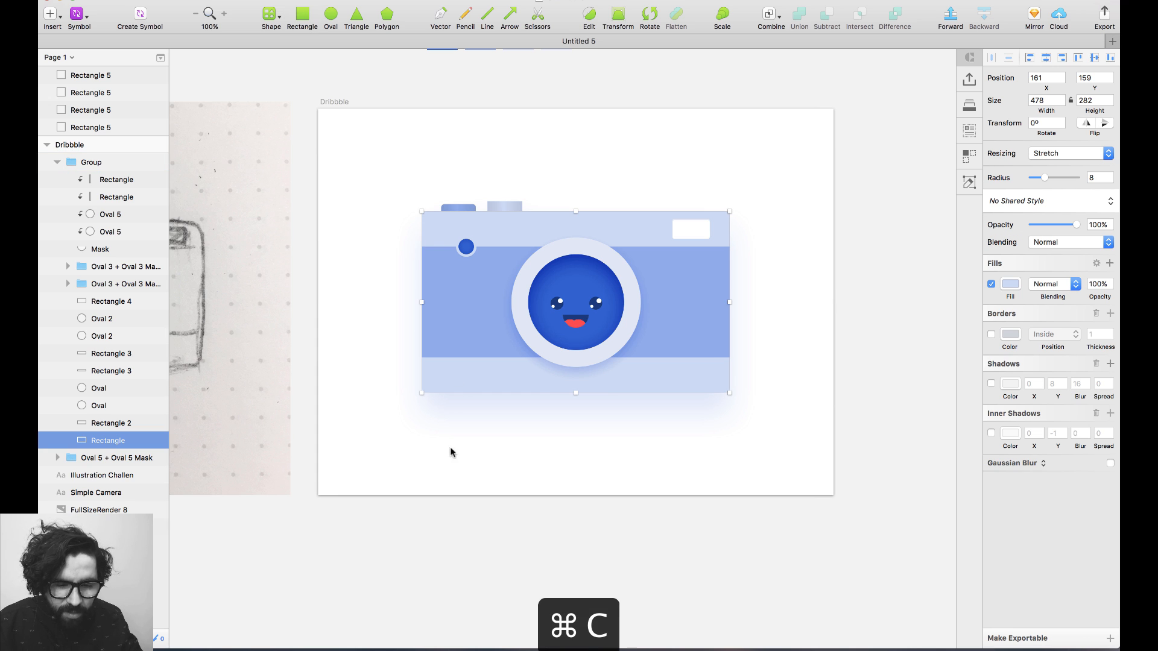
click(465, 540)
key(super+v)
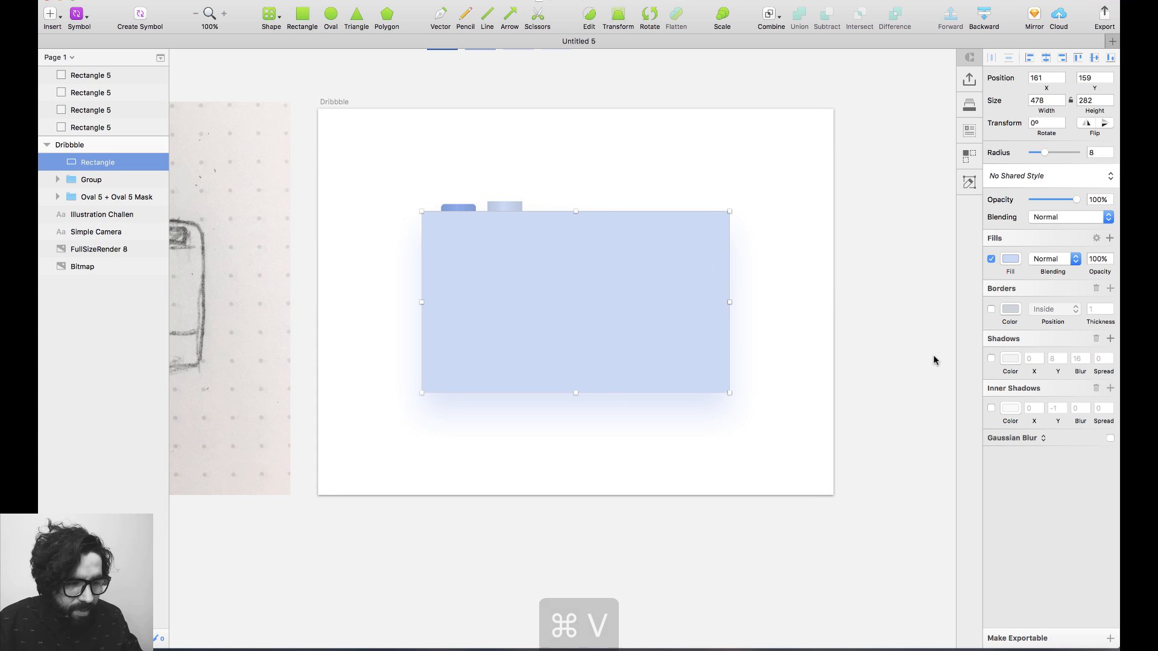
Fill the pasted rectangle with the saved blue 8FACEA and shorten it to a strip about 62 high along the camera's base.
click(1017, 264)
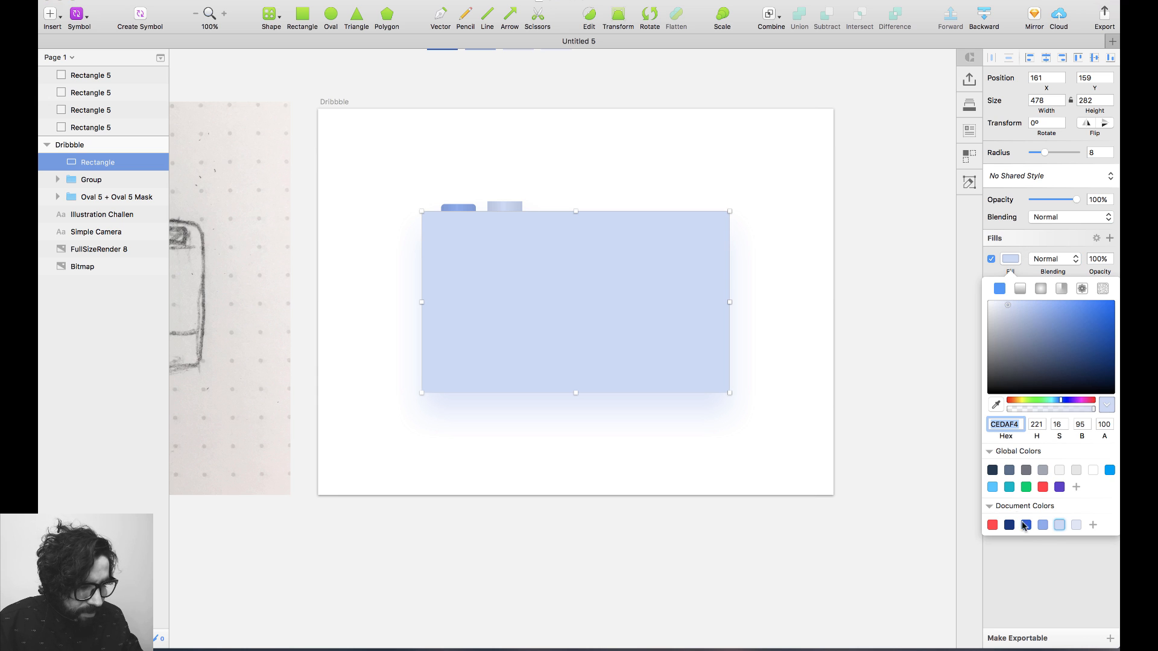
click(1043, 525)
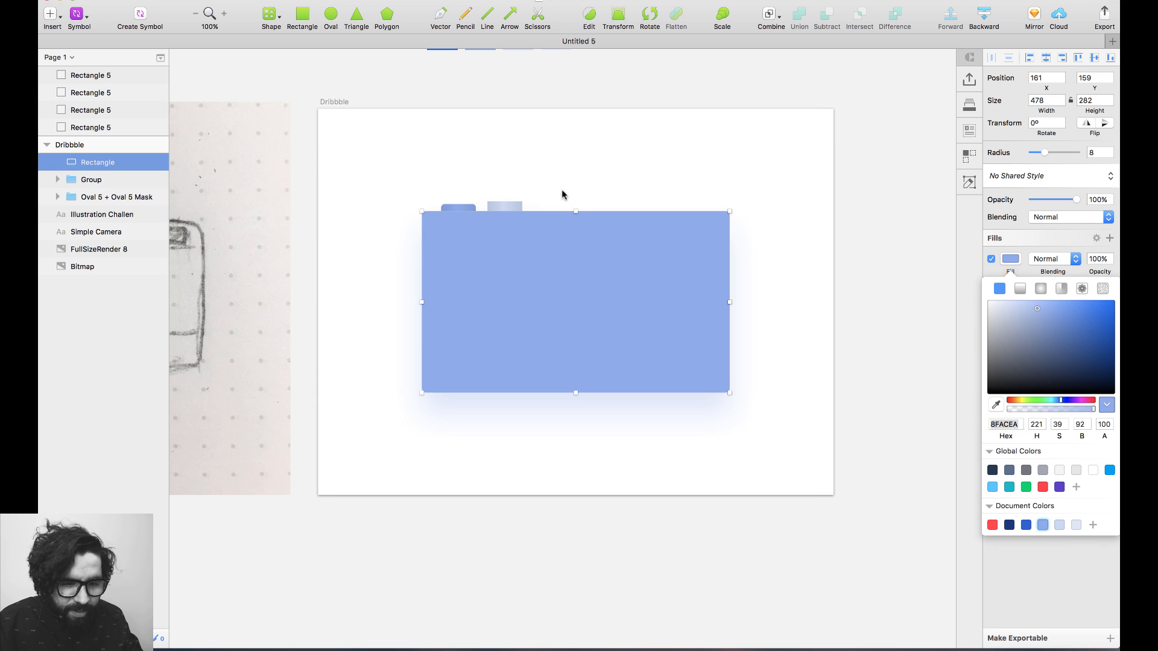
drag(575, 211, 596, 352)
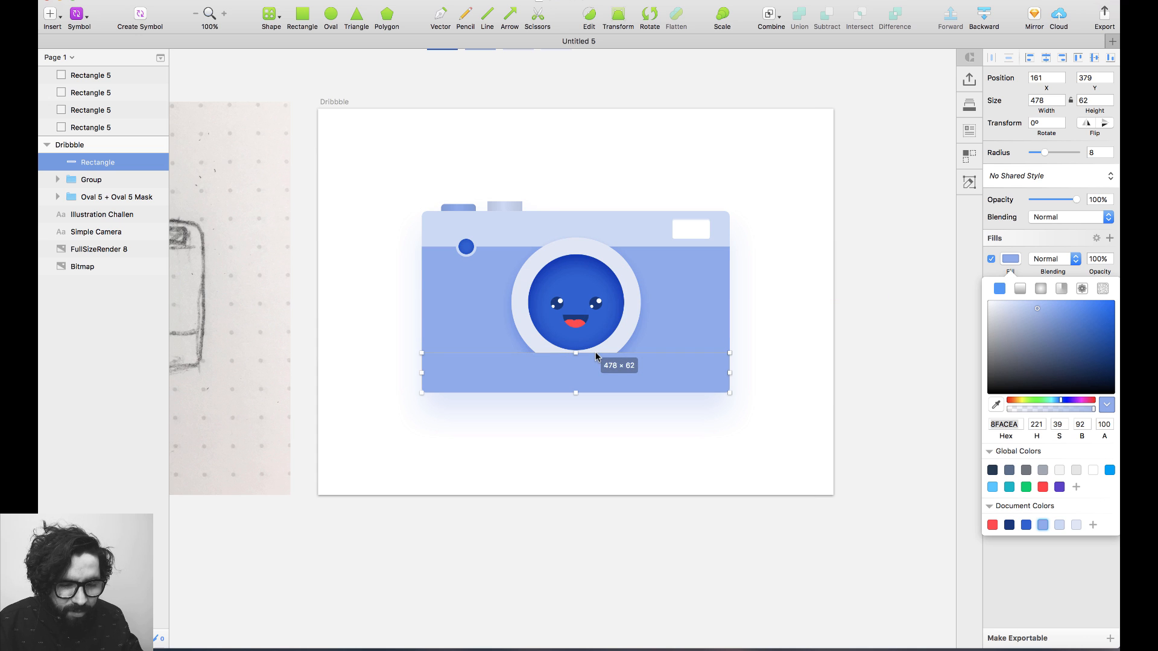
click(1040, 556)
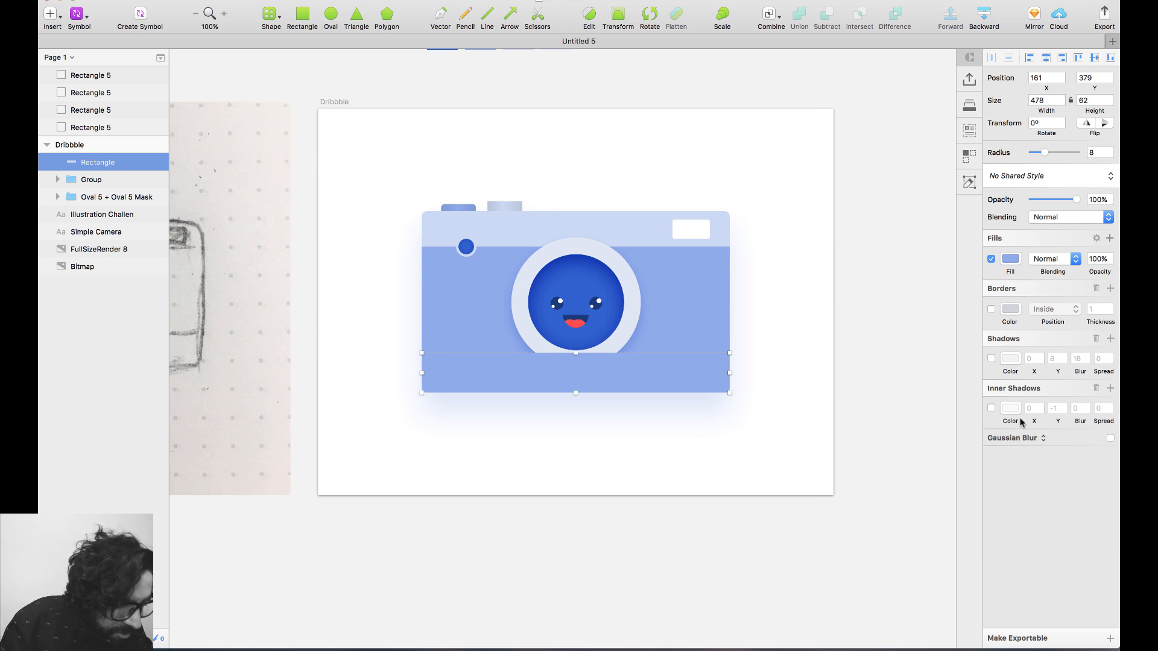
Apply an increased Gaussian Blur to the strip and move it behind the camera group.
click(1040, 440)
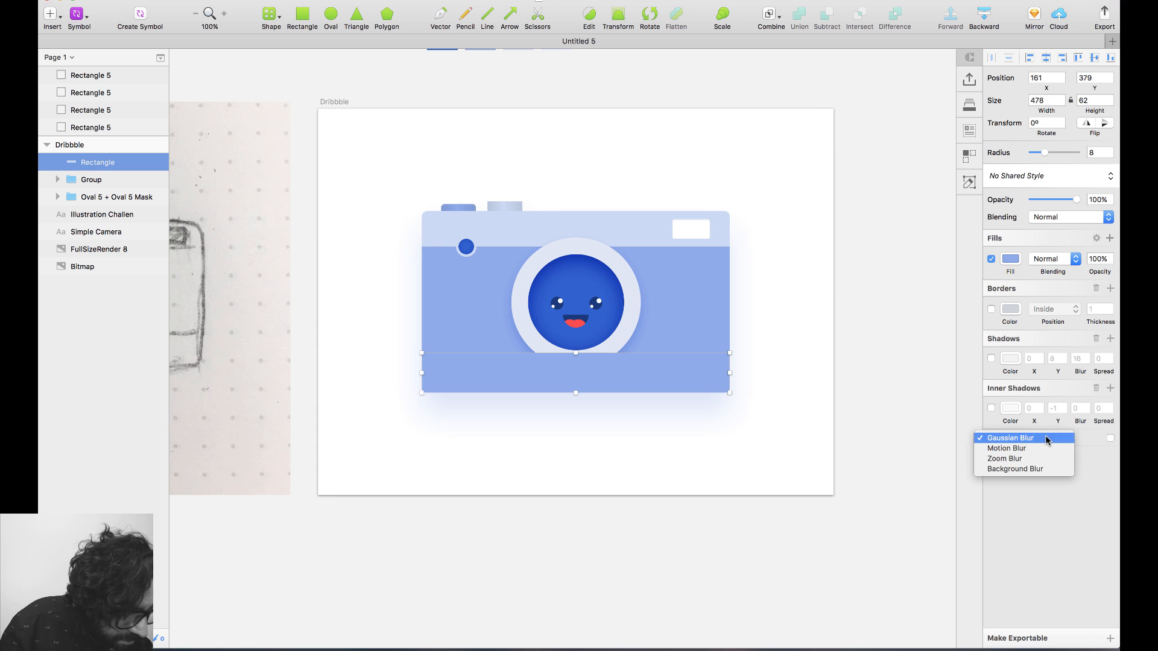
click(1047, 440)
click(1110, 437)
click(1059, 459)
drag(1063, 463, 1070, 463)
key(ctrl+alt+super+Down)
Turn off the camera group's own shadow and deselect the group.
click(508, 351)
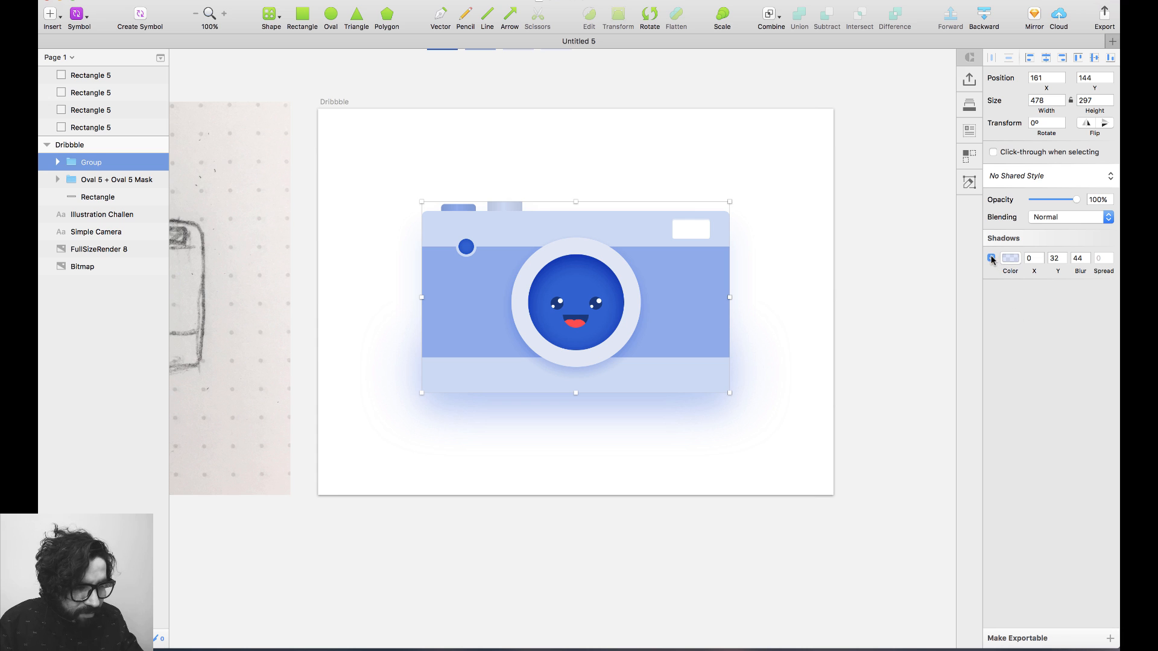
click(991, 258)
click(834, 313)
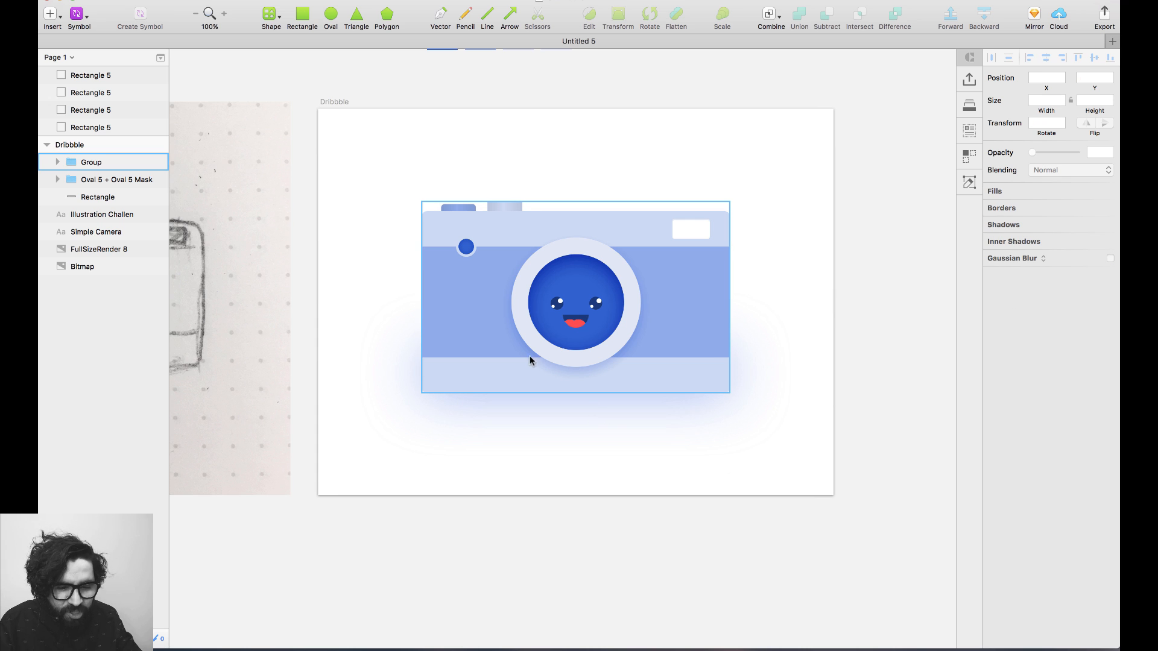
Change the blurred strip's fill to the saved darker blue 3063CE.
click(470, 384)
click(106, 197)
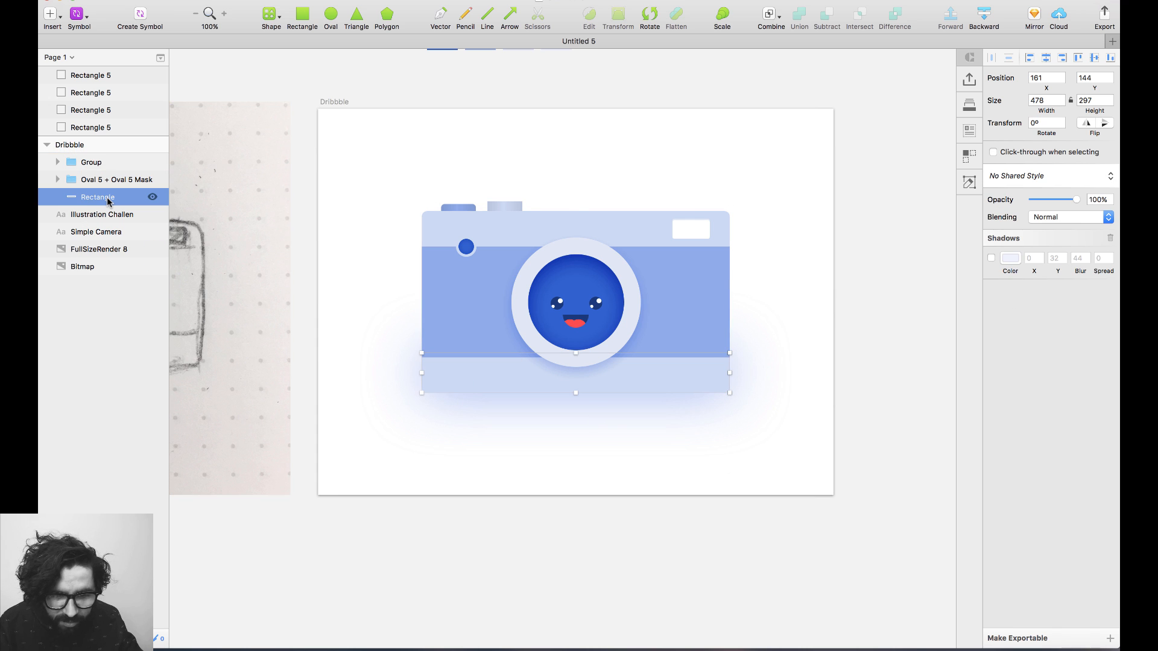
click(1010, 259)
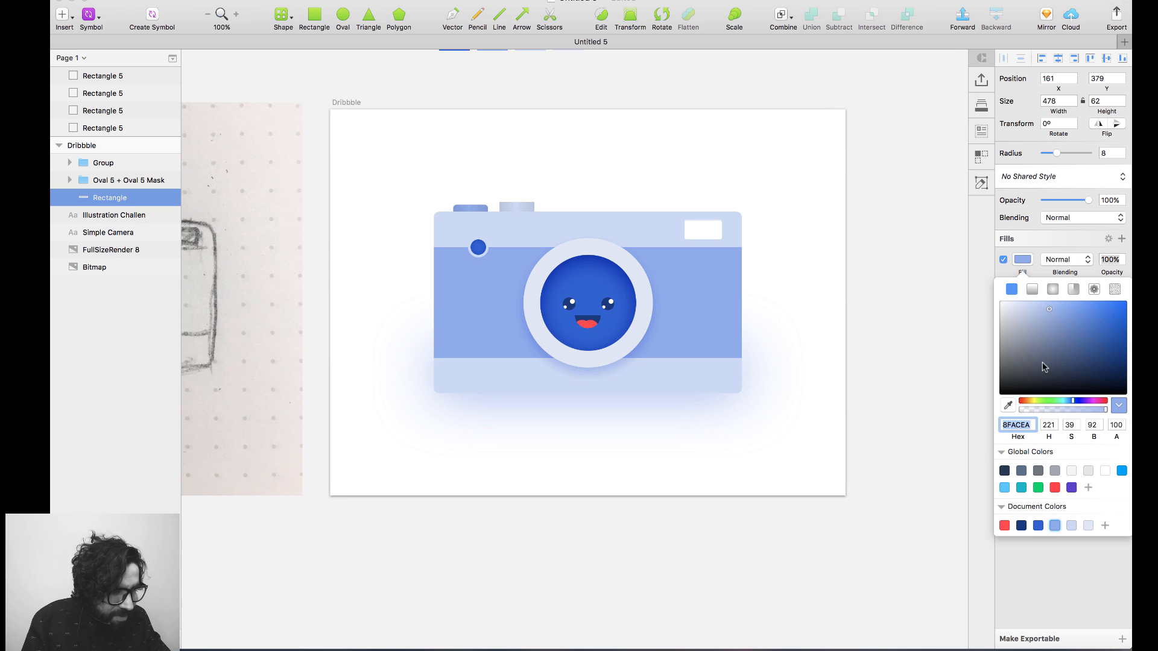
click(1038, 525)
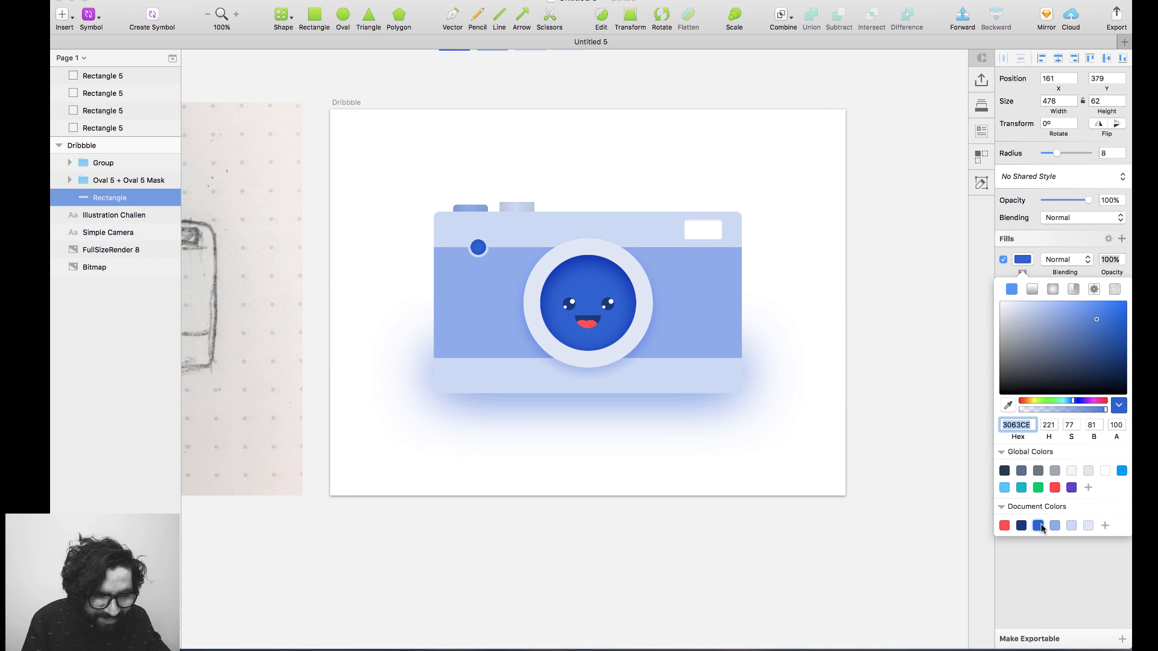